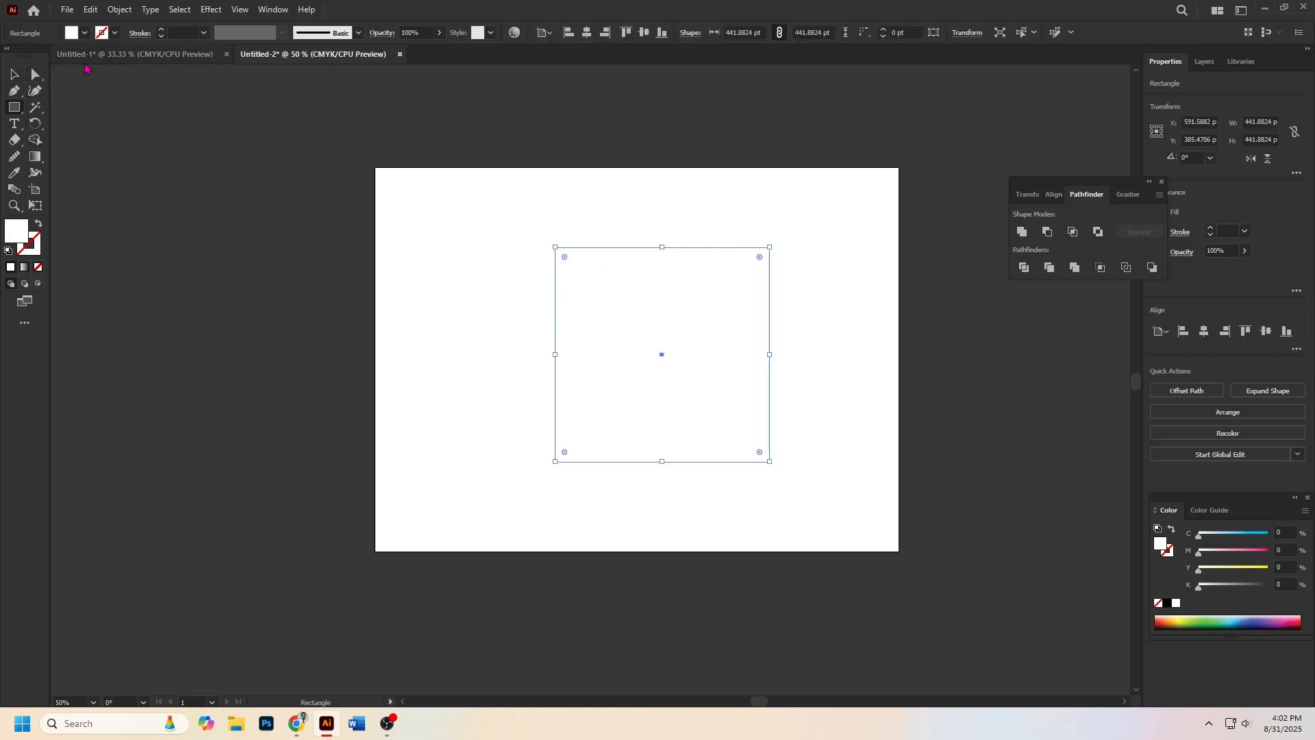
# - Fill the square with black and deselect it
pyautogui.click(85, 33)
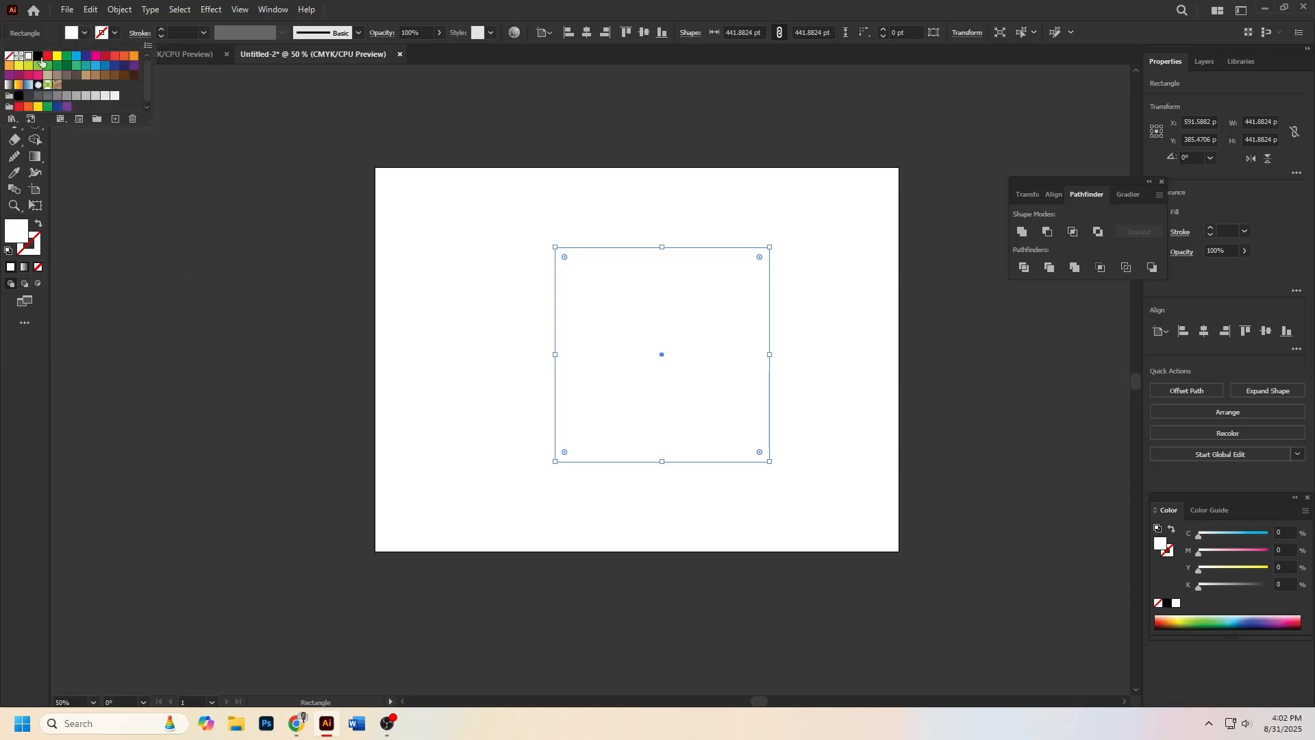
pyautogui.click(38, 56)
pyautogui.click(36, 158)
pyautogui.click(14, 75)
pyautogui.click(68, 117)
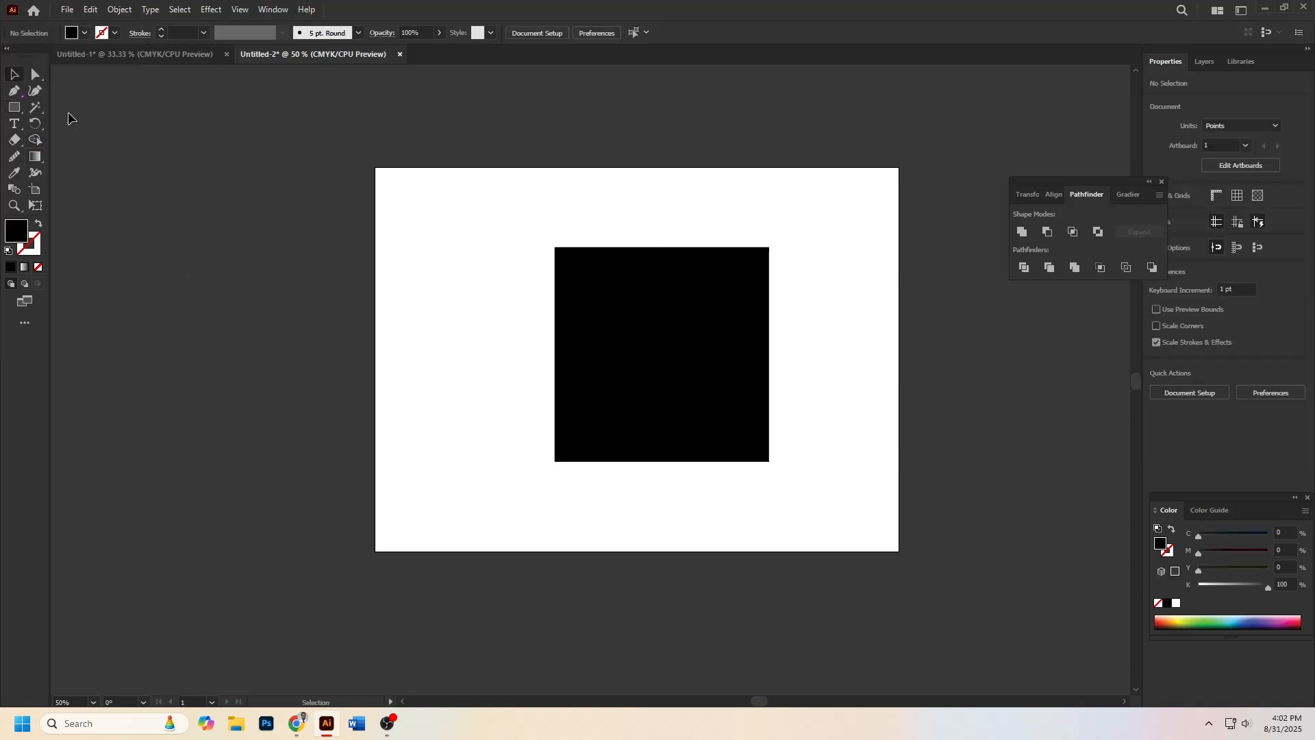
# - Trace an open inverted V with the Pen tool from the square's lower corners to its top midpoint, and delete the square
pyautogui.click(14, 91)
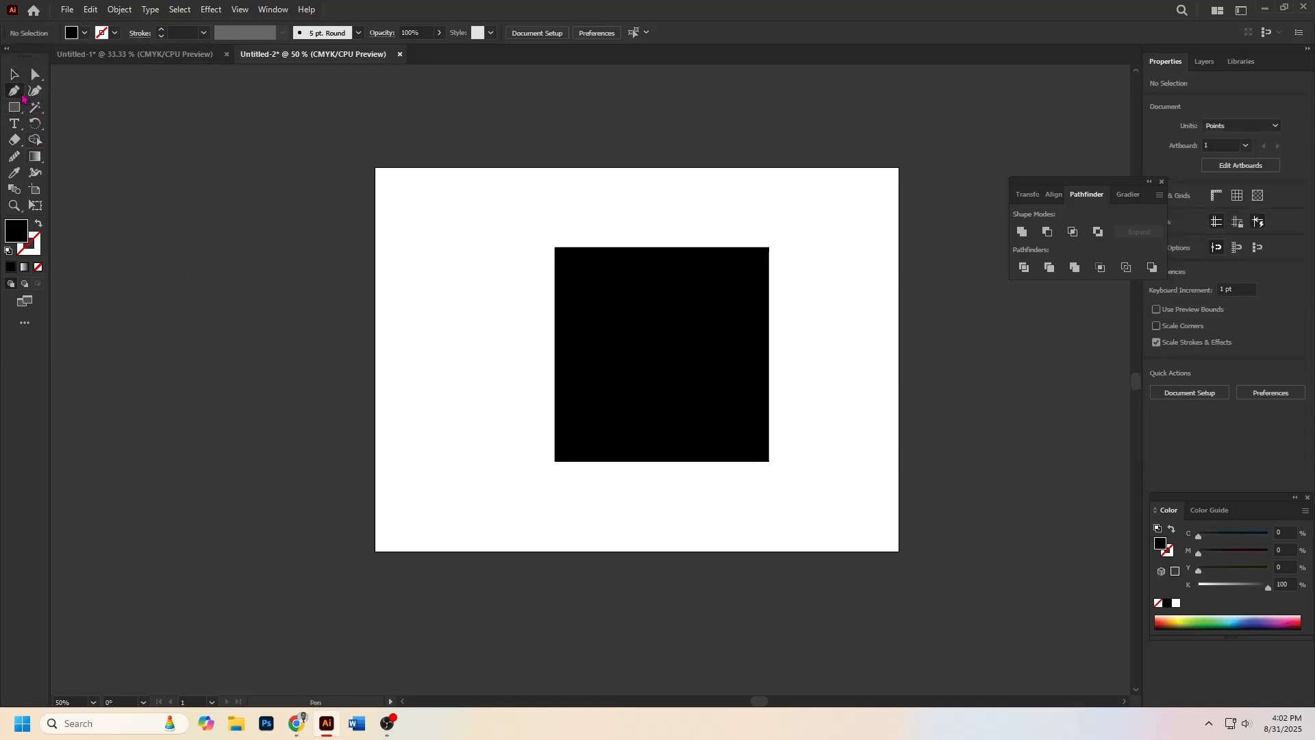
pyautogui.click(554, 462)
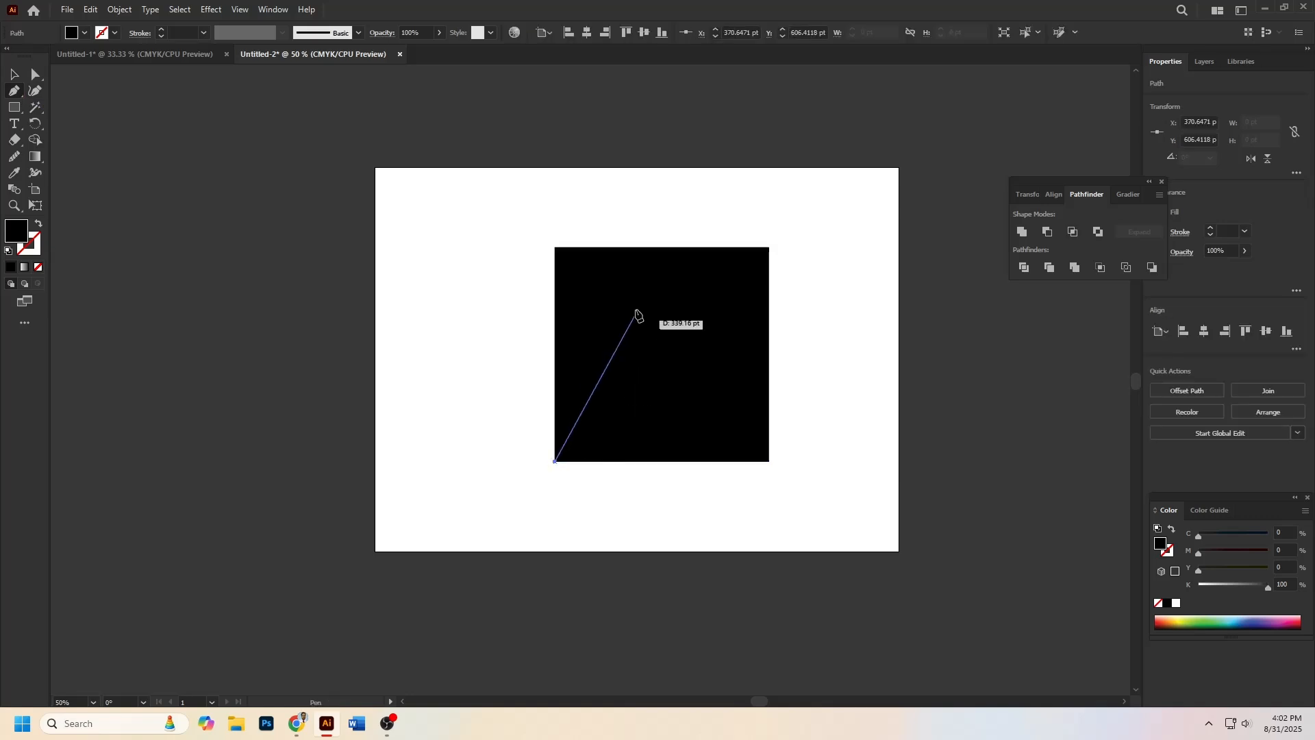
pyautogui.click(663, 247)
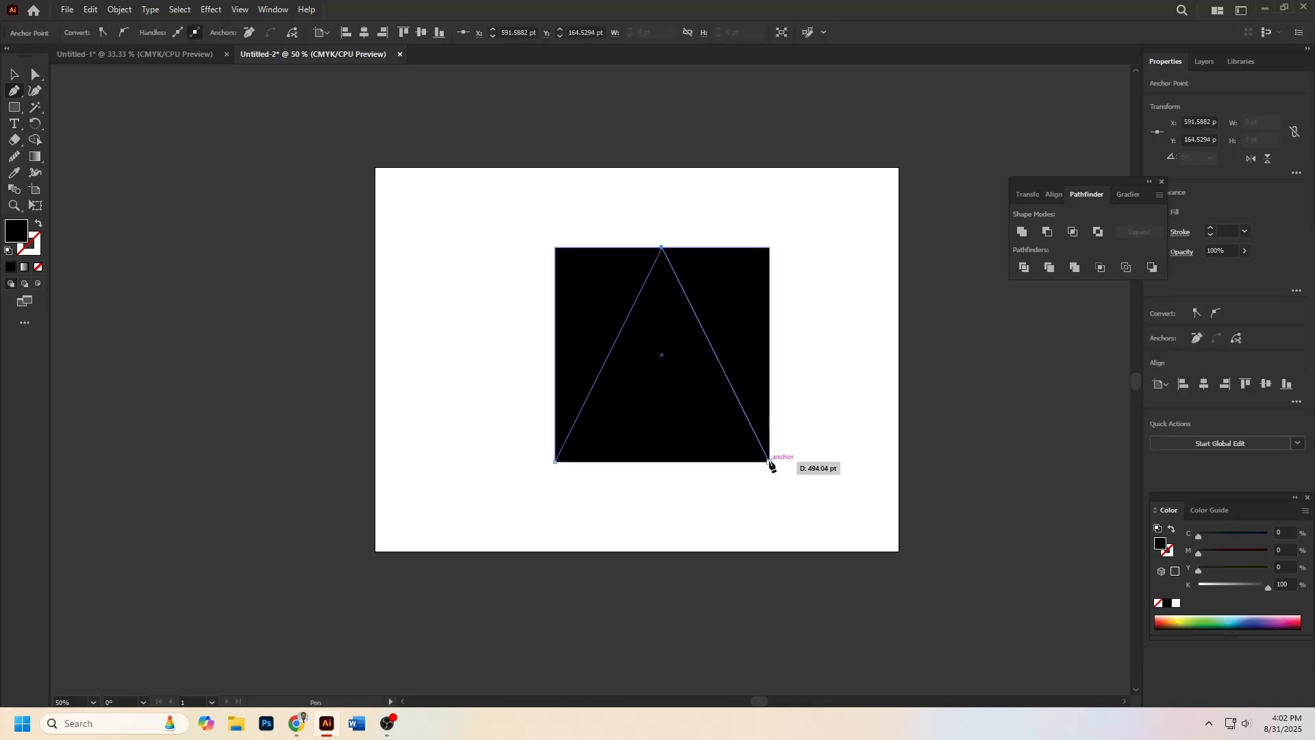
pyautogui.click(769, 462)
pyautogui.click(14, 73)
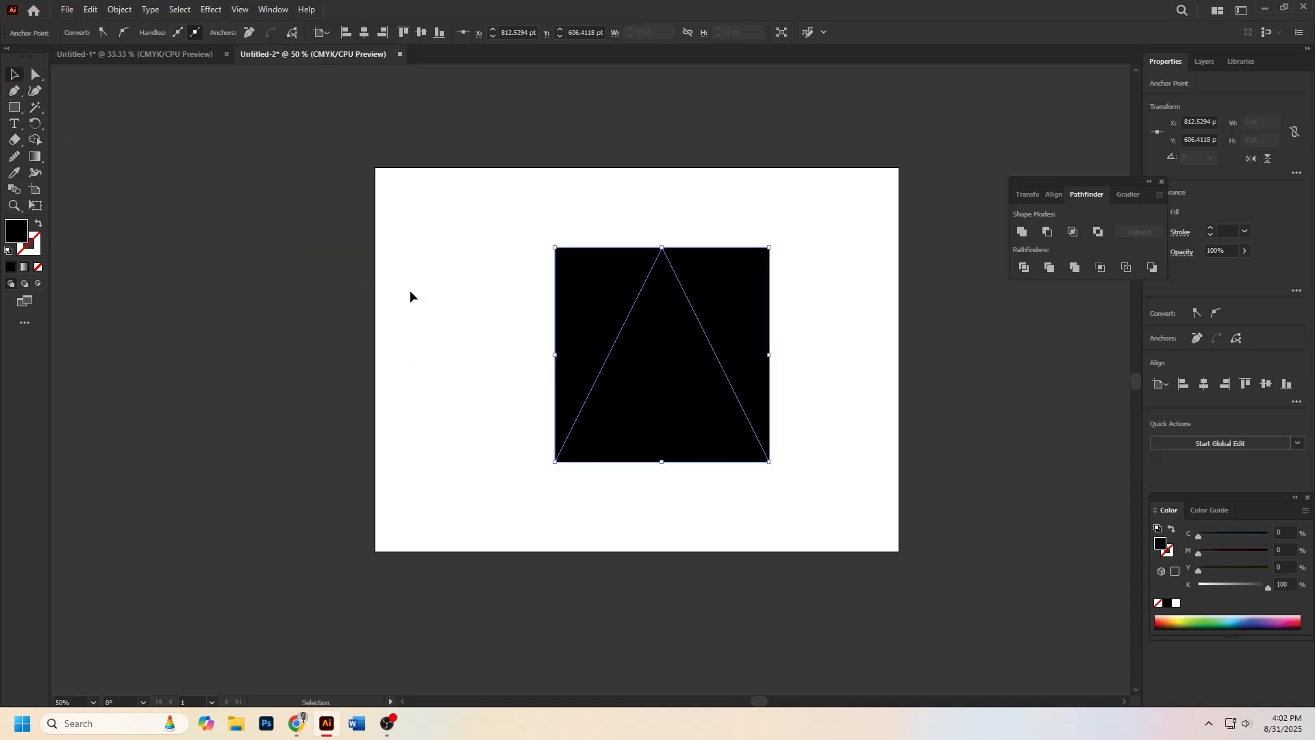
pyautogui.click(410, 289)
pyautogui.click(566, 295)
pyautogui.press('Delete')
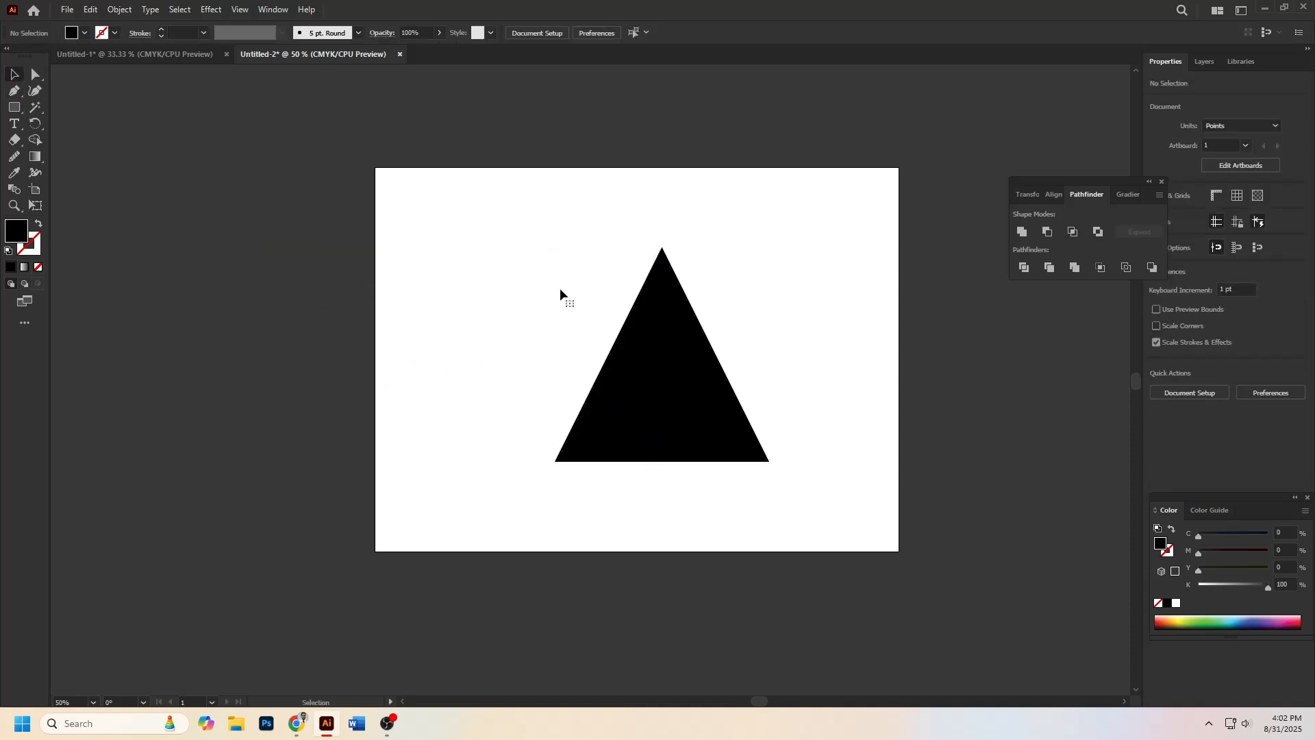
# - Swap the inverted V's fill and stroke colours, and set its stroke weight to 30 pt
pyautogui.click(691, 360)
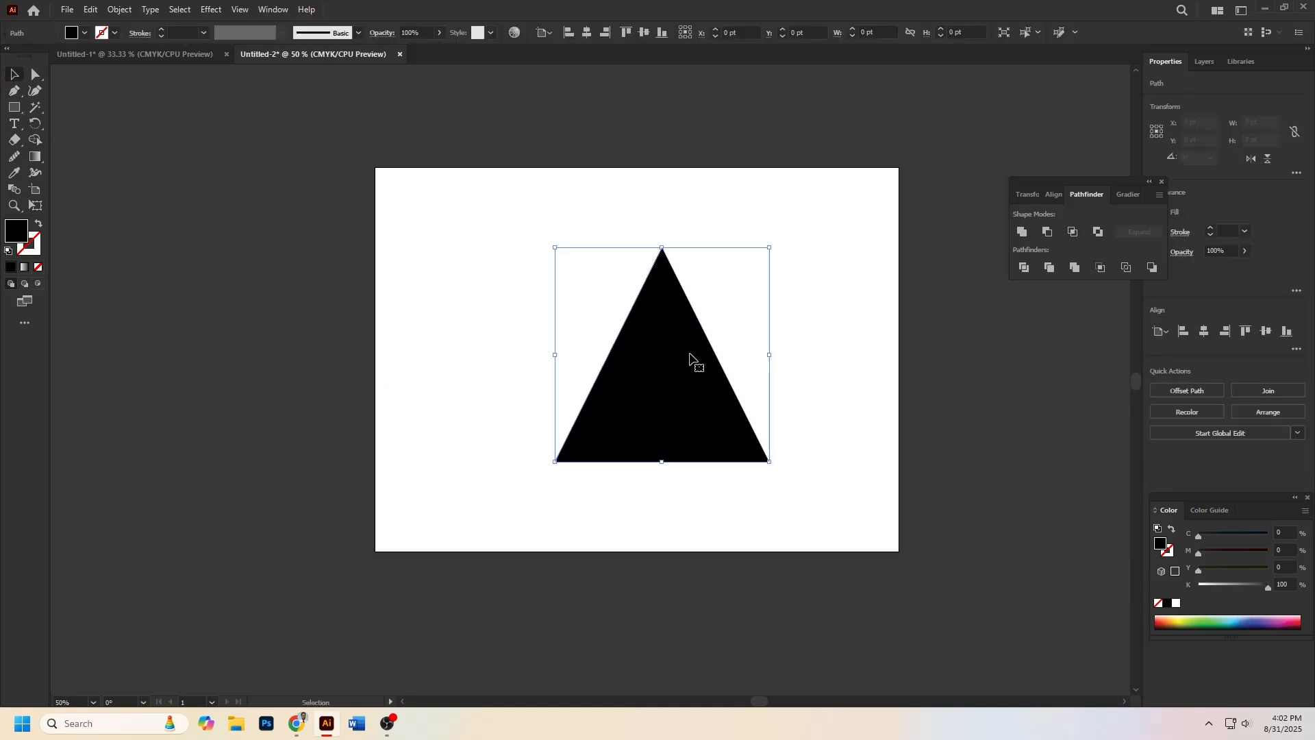
pyautogui.click(41, 226)
pyautogui.click(412, 275)
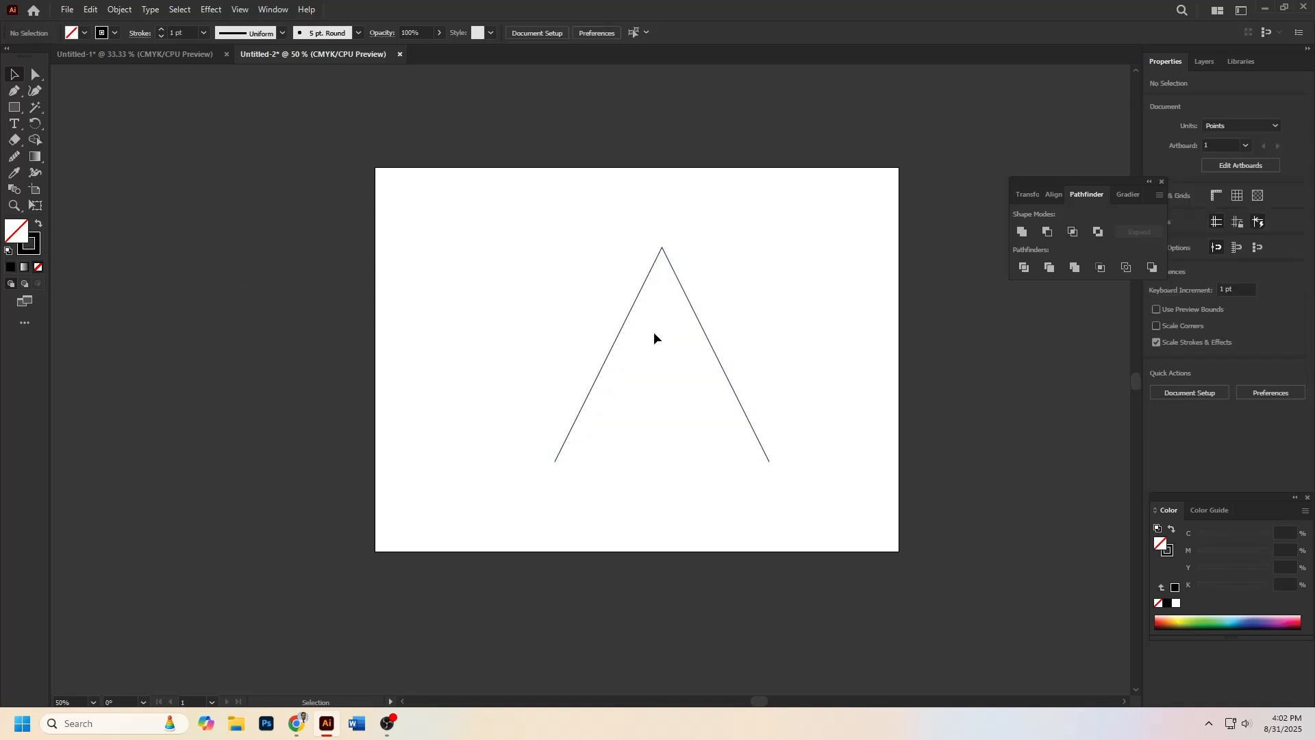
pyautogui.click(712, 348)
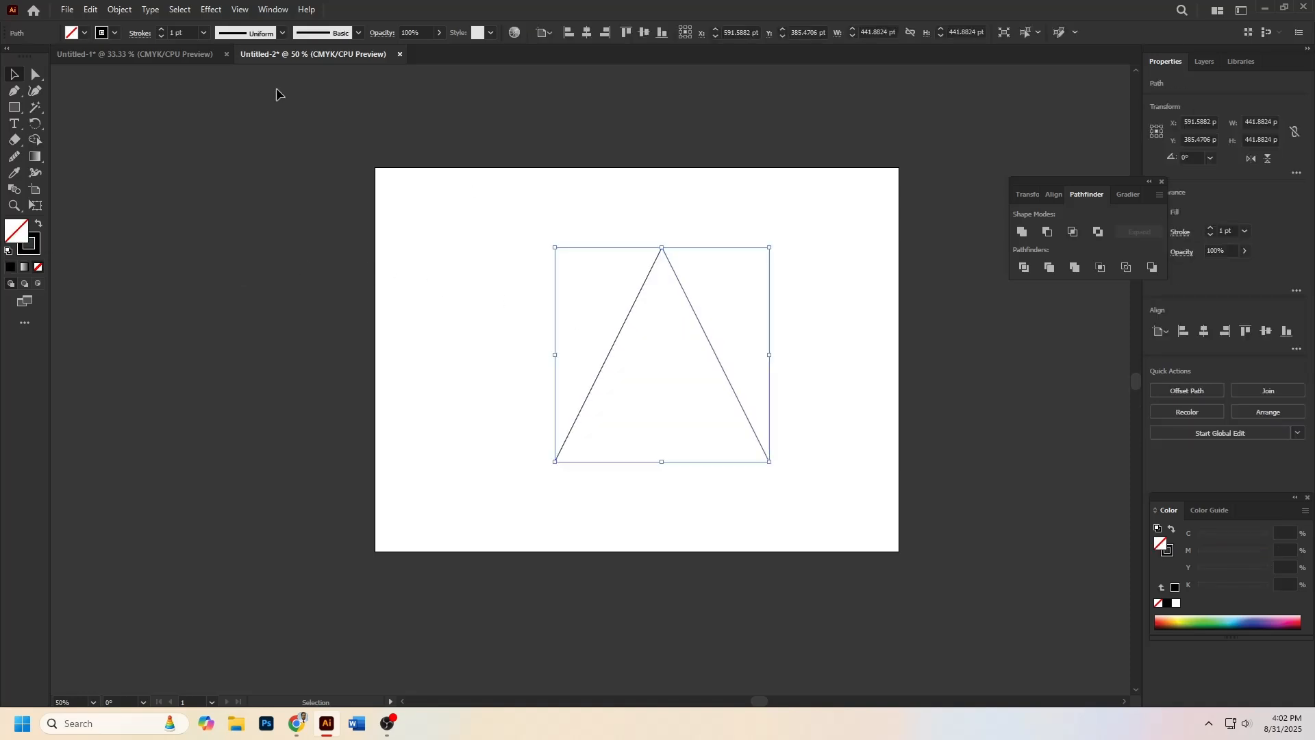
pyautogui.click(193, 31)
pyautogui.press('Return')
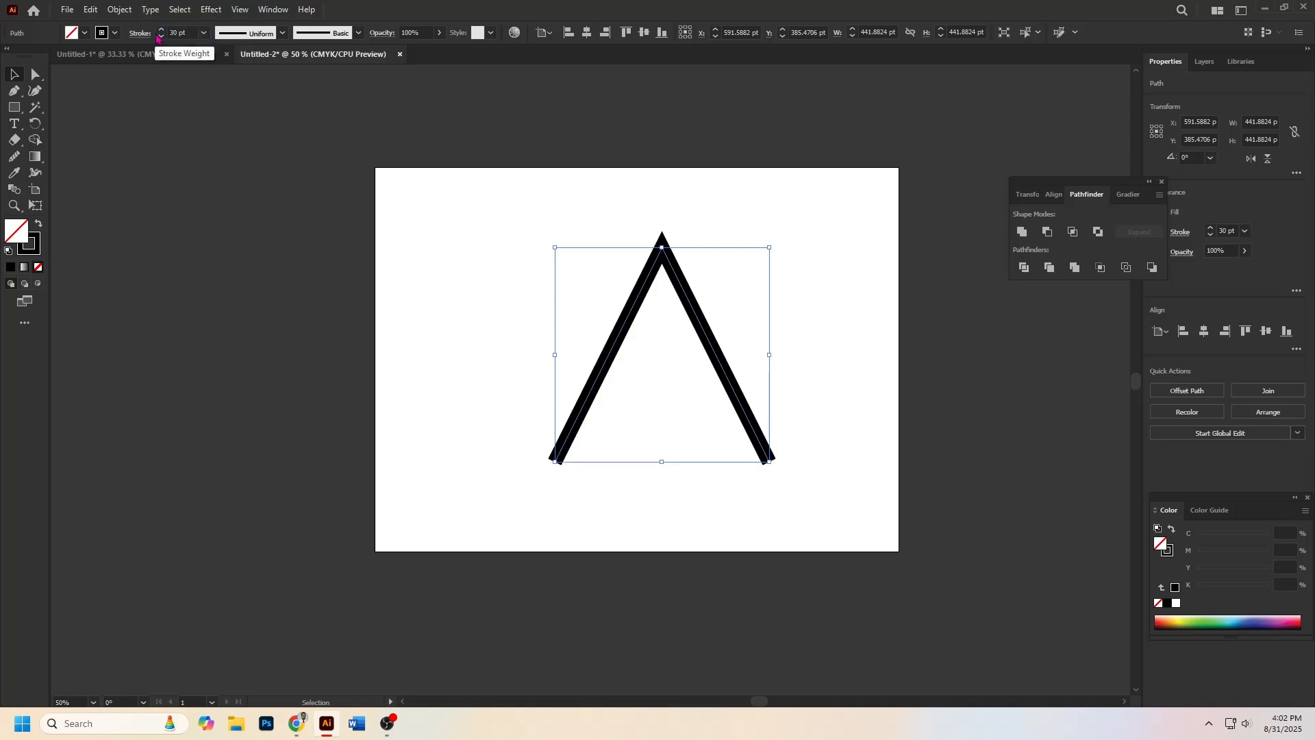
pyautogui.click(800, 292)
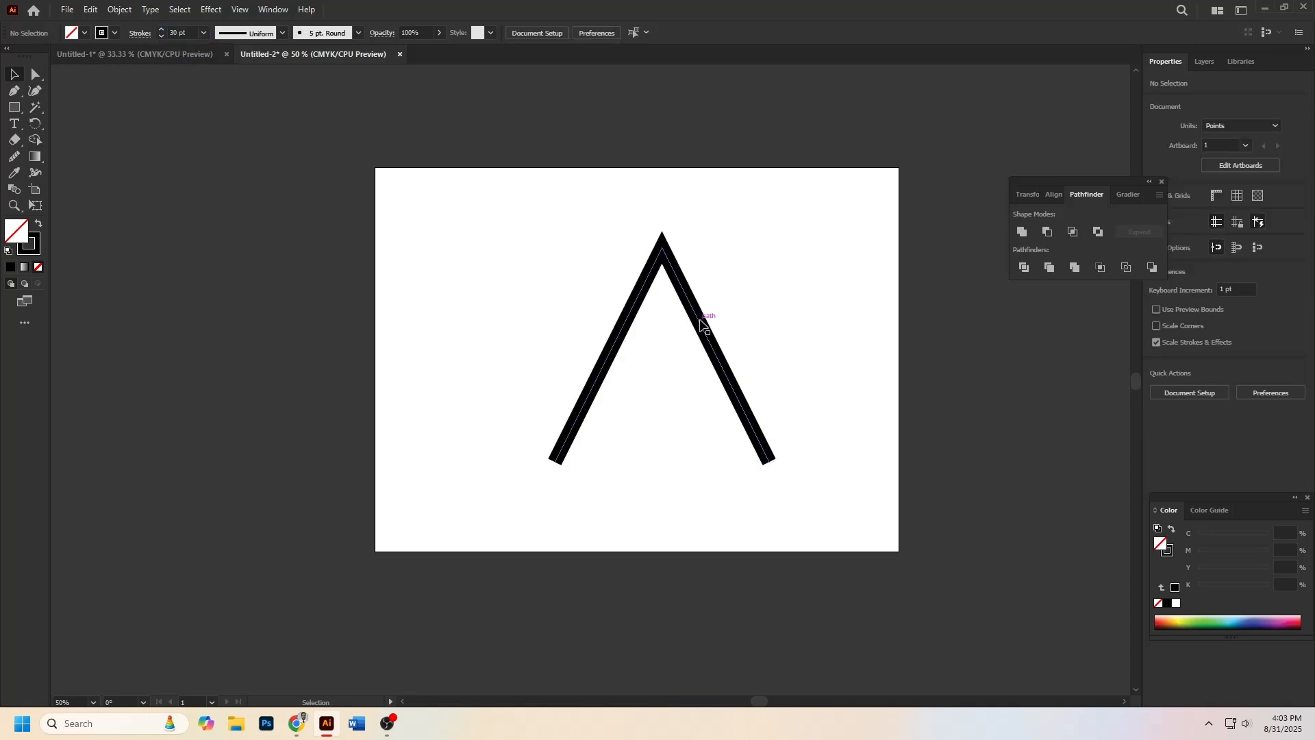
# - Increase the inverted V's stroke weight to 50 pt and deselect it
pyautogui.click(703, 318)
pyautogui.click(193, 31)
pyautogui.press('Up')
pyautogui.press('Up')
pyautogui.press('Up')
pyautogui.press('Up')
pyautogui.press('Up')
pyautogui.press('Up')
pyautogui.press('Up')
pyautogui.press('Up')
pyautogui.press('Up')
pyautogui.press('Up')
pyautogui.press('Up')
pyautogui.press('Up')
pyautogui.press('Up')
pyautogui.press('Up')
pyautogui.press('Up')
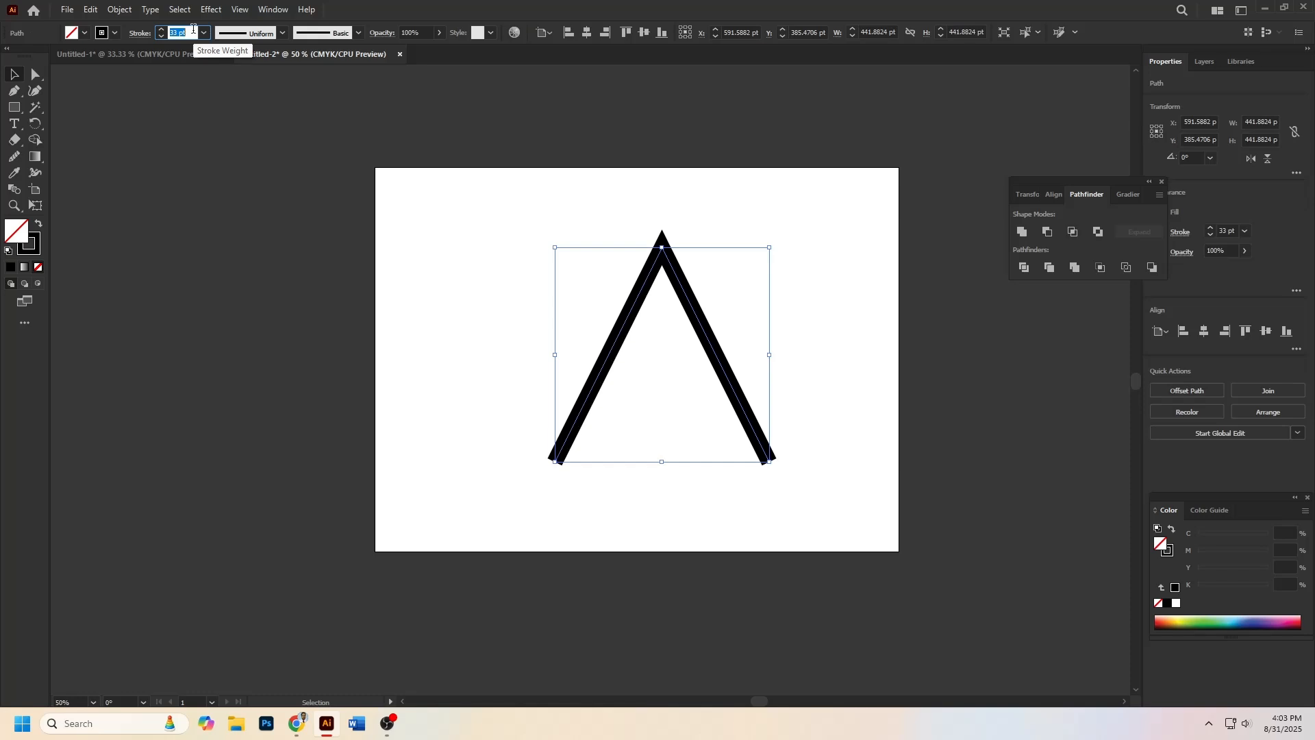
pyautogui.press('Up')
pyautogui.press('Up')
pyautogui.press('Up')
pyautogui.press('Up')
pyautogui.press('Up')
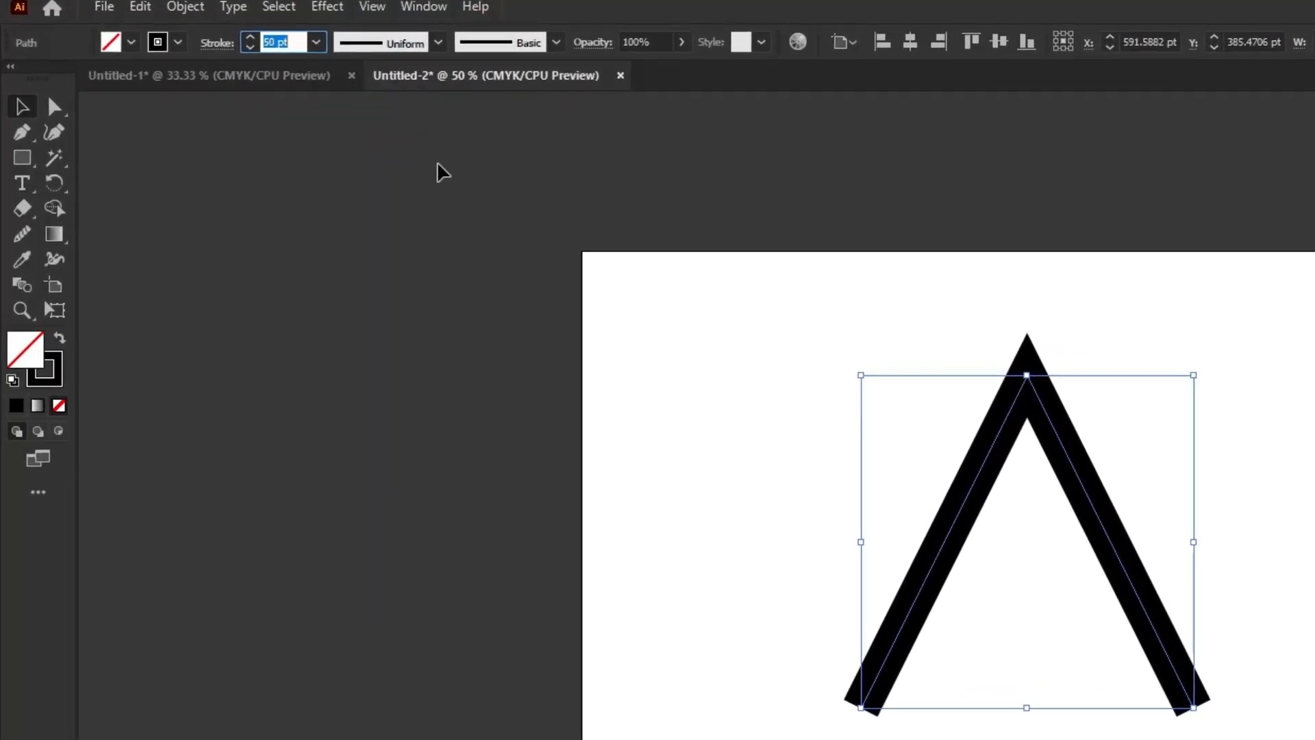
pyautogui.click(734, 398)
# - Move the inverted V up and to the left so it is horizontally centred on the artboard
pyautogui.moveTo(1088, 524); pyautogui.dragTo(1022, 493)
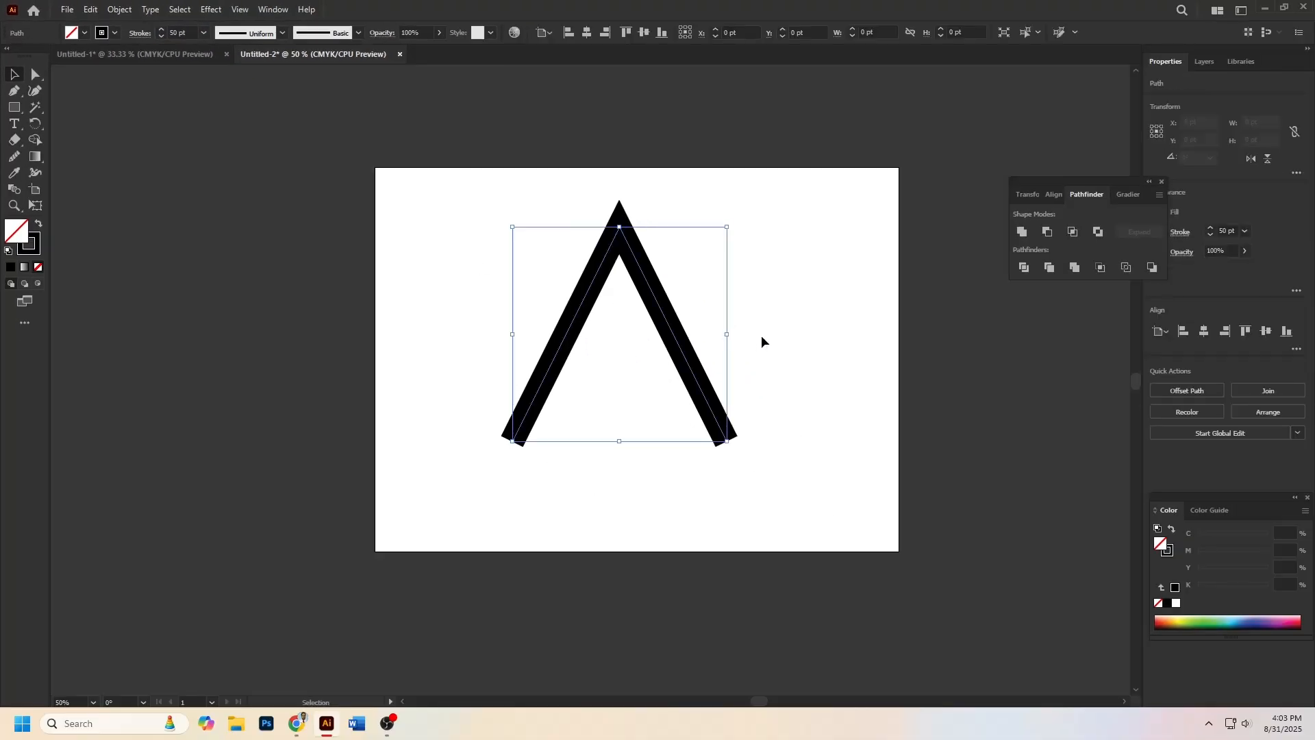
pyautogui.click(728, 387)
pyautogui.moveTo(706, 405); pyautogui.dragTo(725, 402)
pyautogui.click(797, 396)
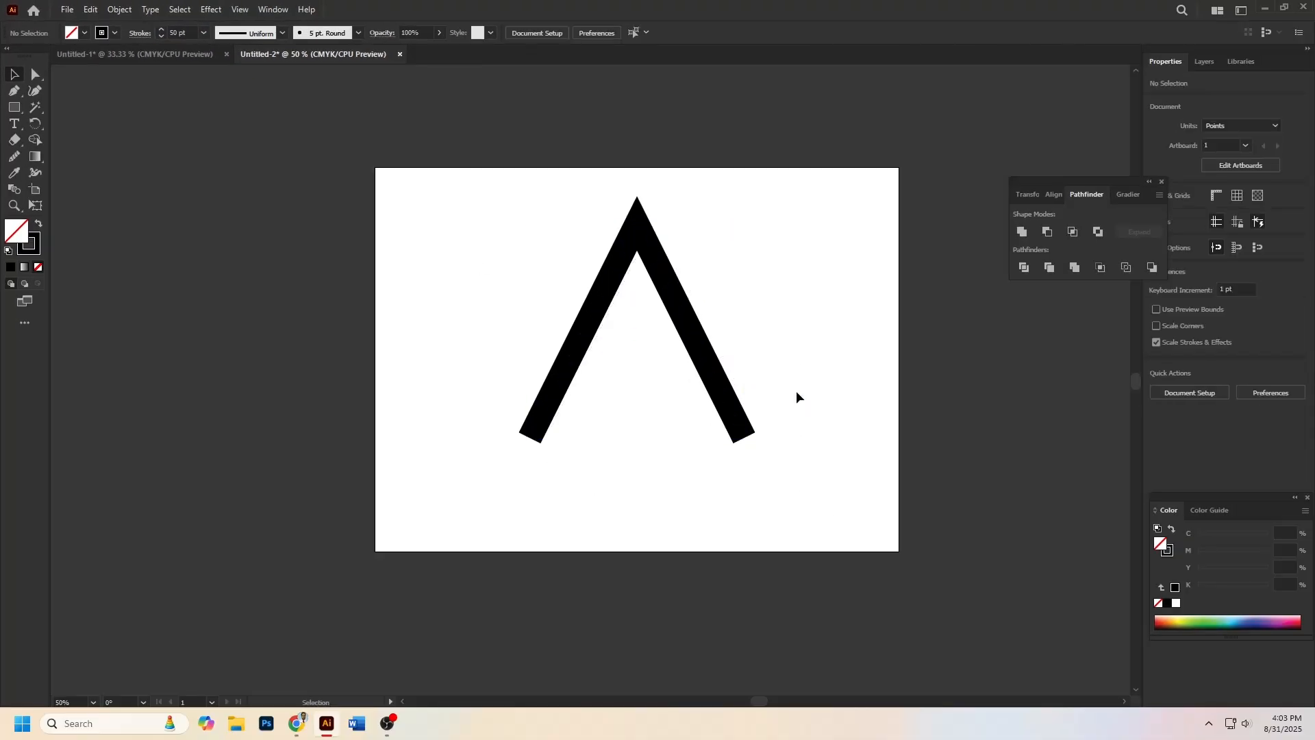
# - Scale the inverted V proportionally to about 530 pt wide and high, and reposition it near the artboard's centre
pyautogui.click(740, 433)
pyautogui.moveTo(742, 435); pyautogui.dragTo(786, 498)
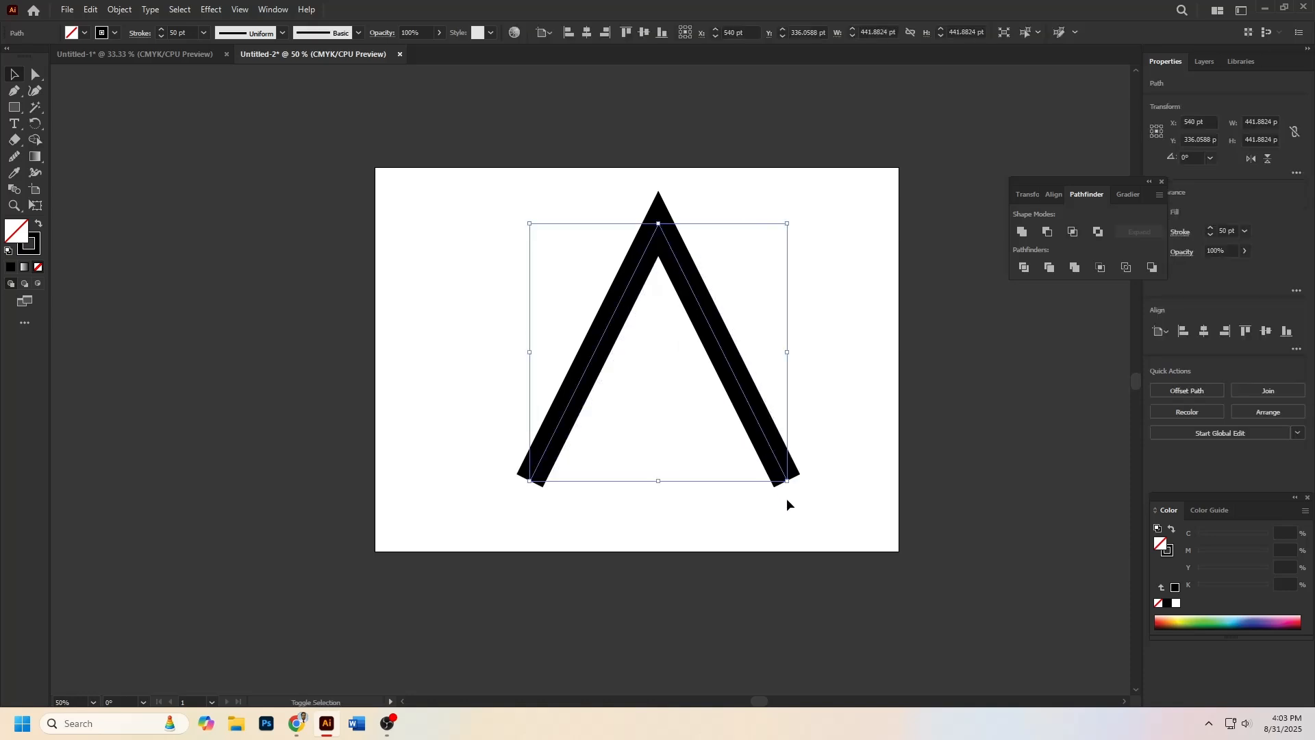
pyautogui.click(782, 417)
pyautogui.moveTo(758, 424)
pyautogui.mouseDown()
pyautogui.moveTo(736, 419)
pyautogui.moveTo(739, 402)
pyautogui.moveTo(746, 425)
pyautogui.mouseUp()
pyautogui.click(793, 387)
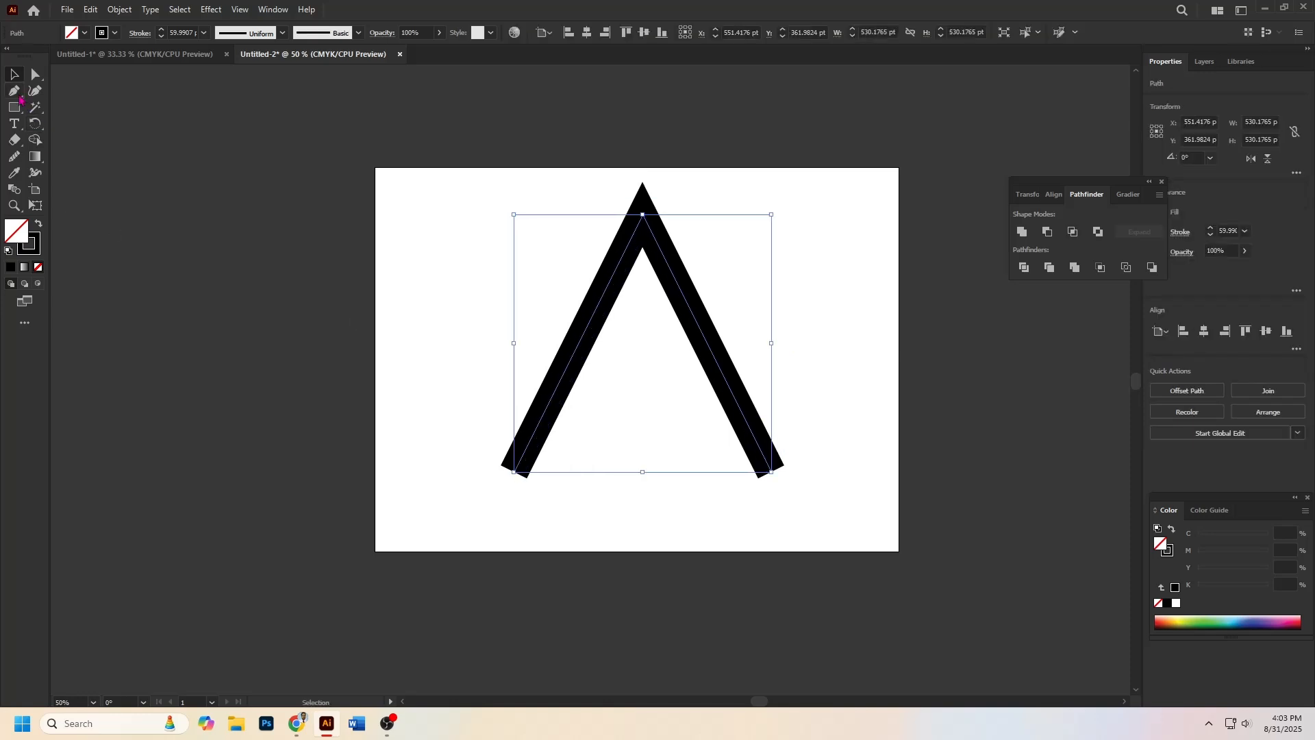
# - Start a Pen path for the crossbar just outside the lower part of the A's left leg
pyautogui.click(15, 92)
pyautogui.click(477, 409)
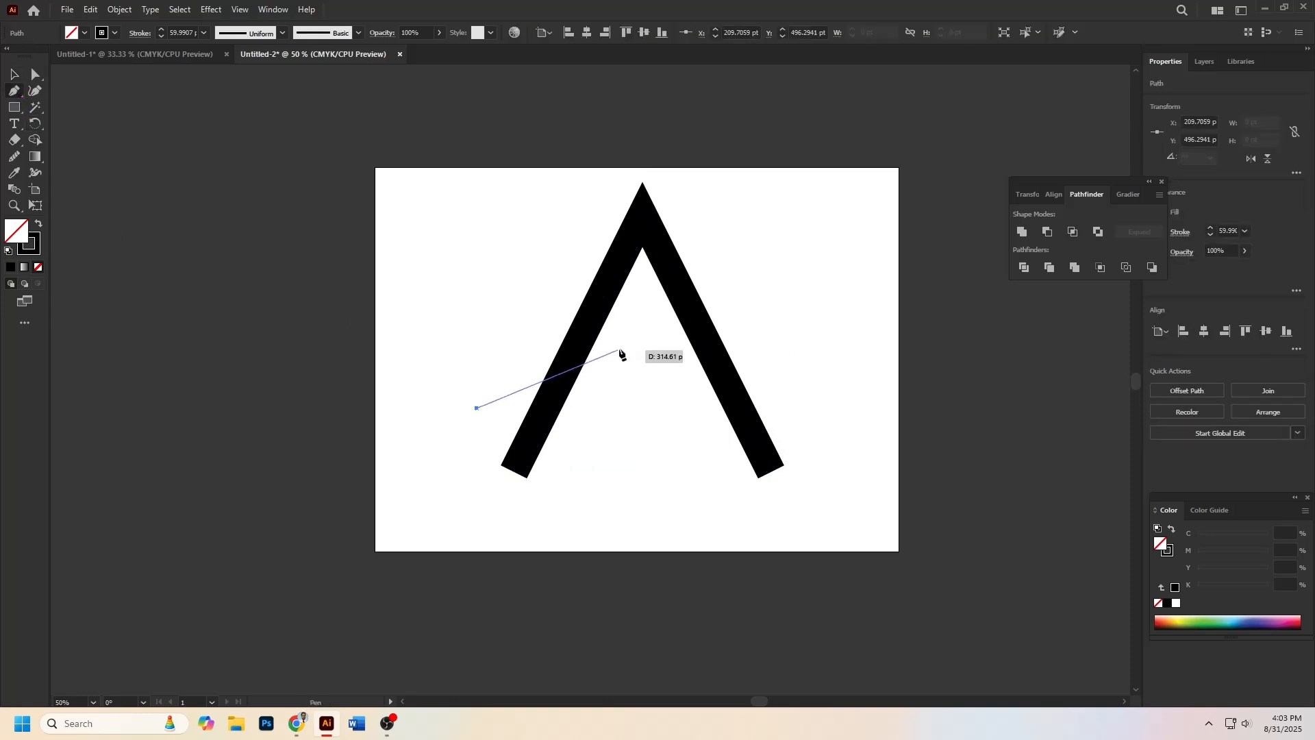
pyautogui.moveTo(619, 349); pyautogui.dragTo(680, 368)
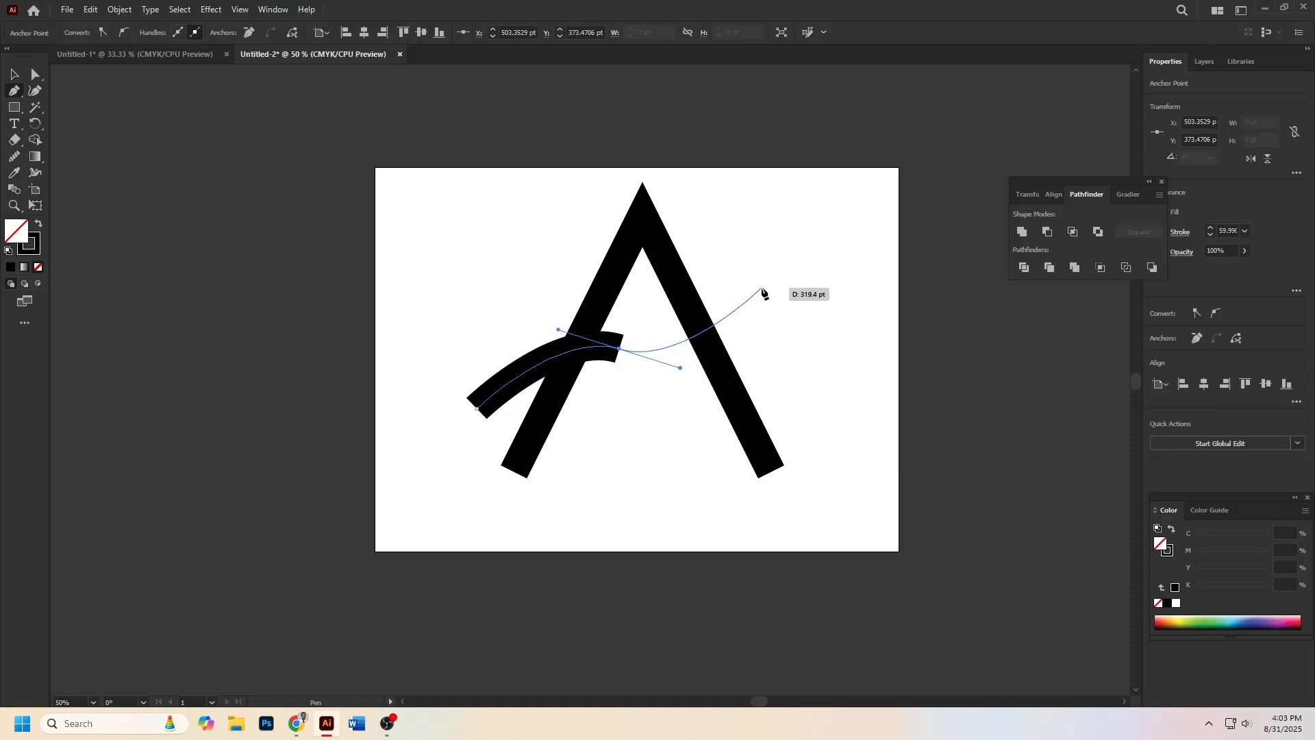
pyautogui.moveTo(762, 288); pyautogui.dragTo(794, 256)
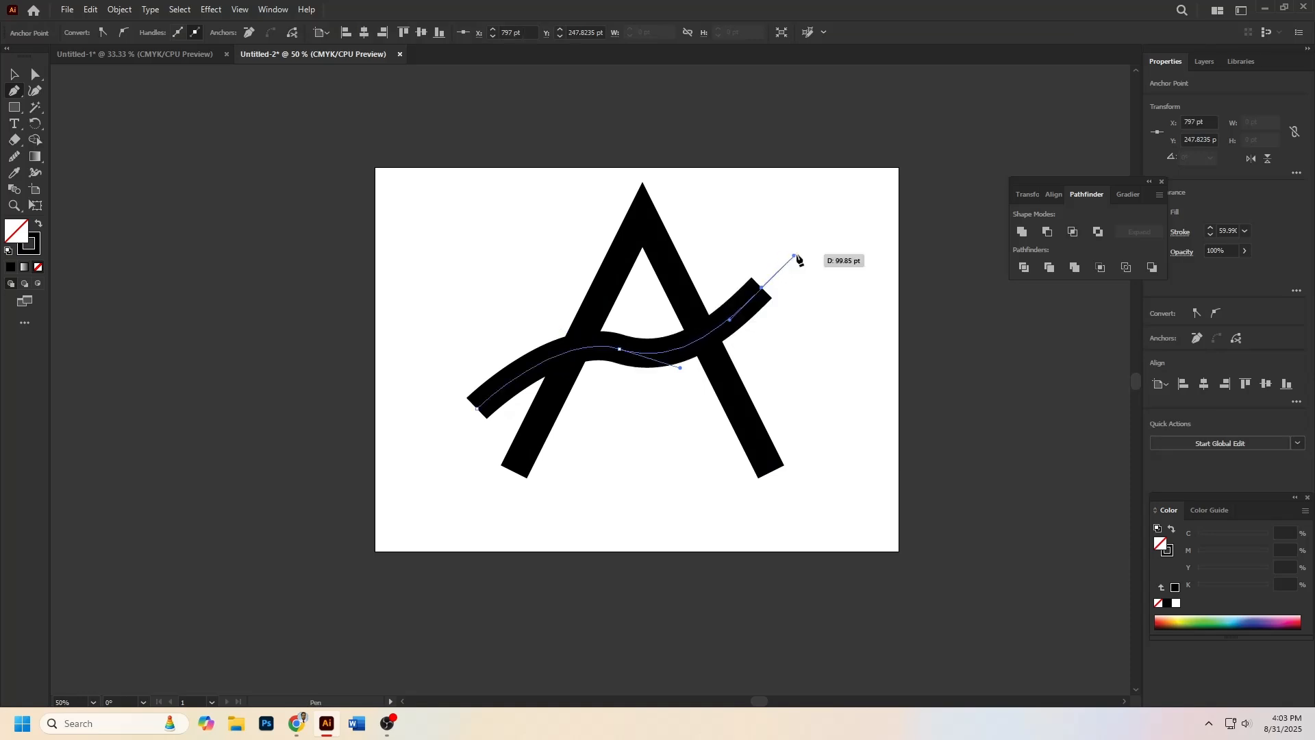
pyautogui.hotkey('ctrl', 'z')
pyautogui.hotkey('ctrl', 'z')
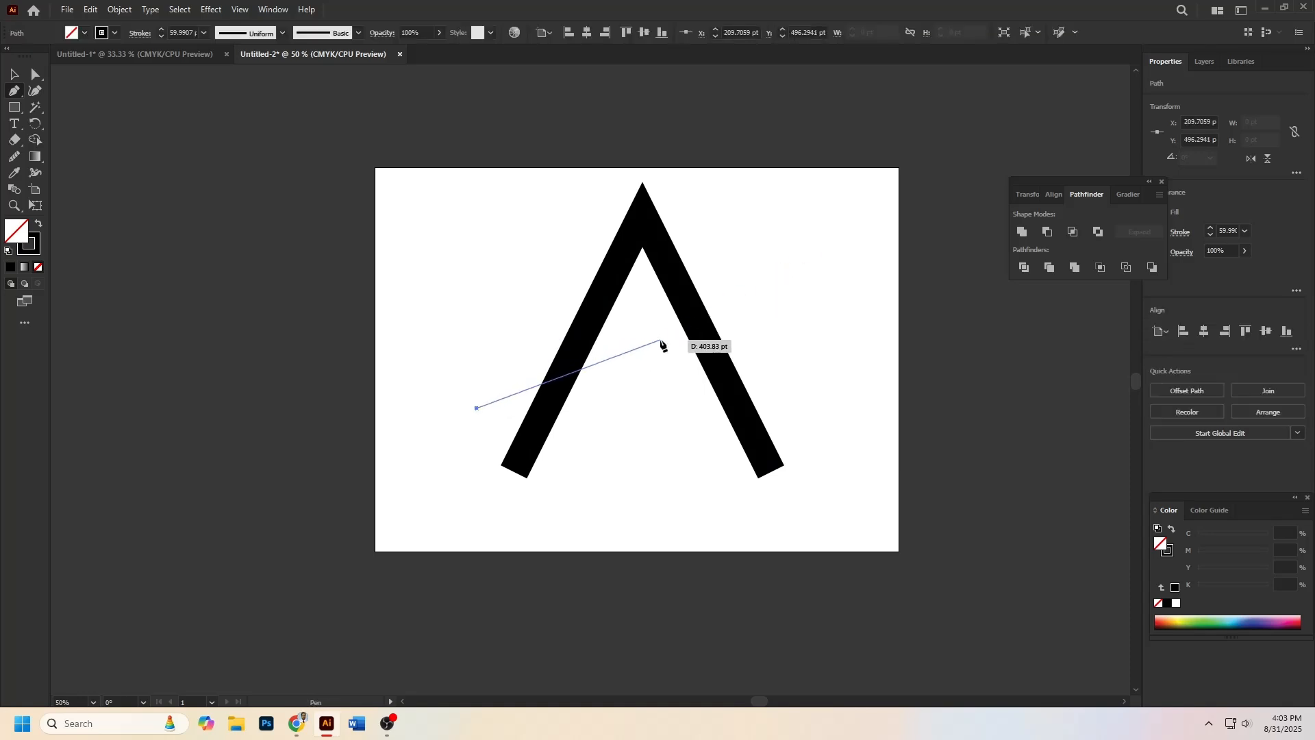
# - Continue the crossbar path as a smooth wave through the middle of the A, ending higher up beyond its right leg
pyautogui.moveTo(643, 349); pyautogui.dragTo(746, 362)
pyautogui.moveTo(794, 274); pyautogui.dragTo(817, 248)
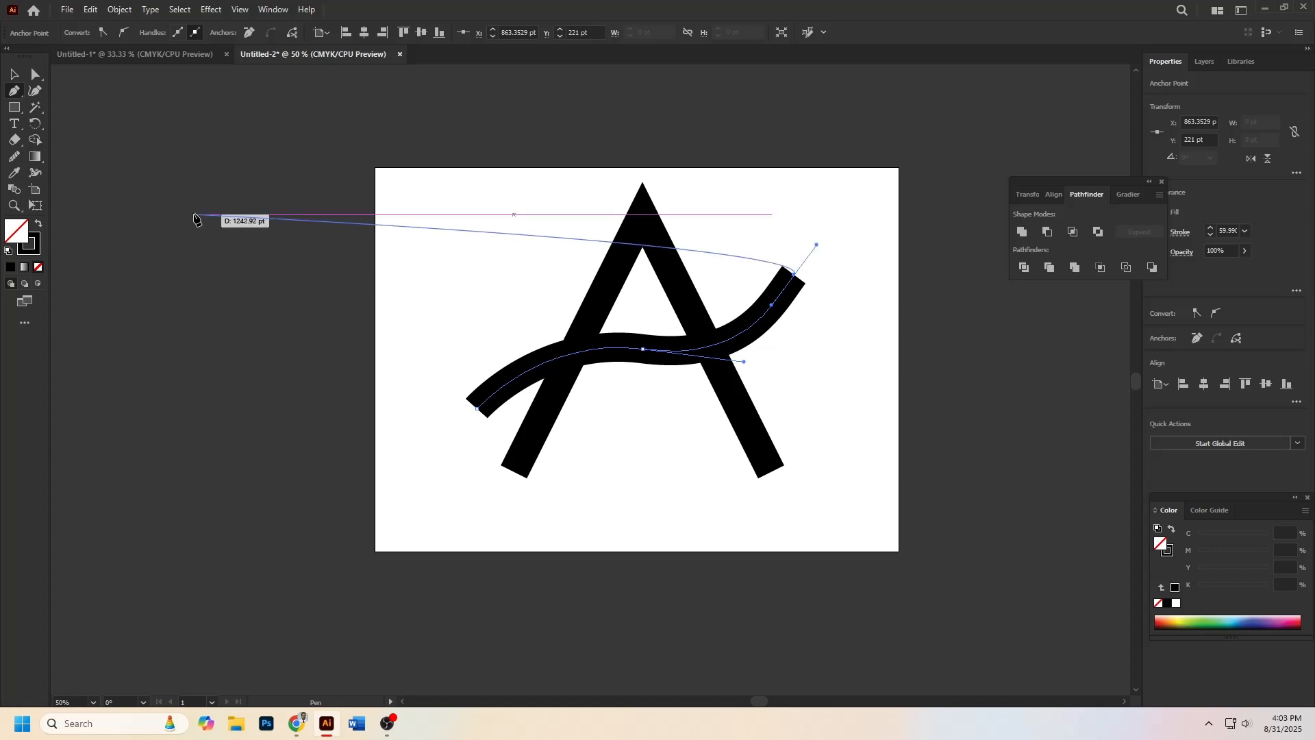
pyautogui.click(14, 75)
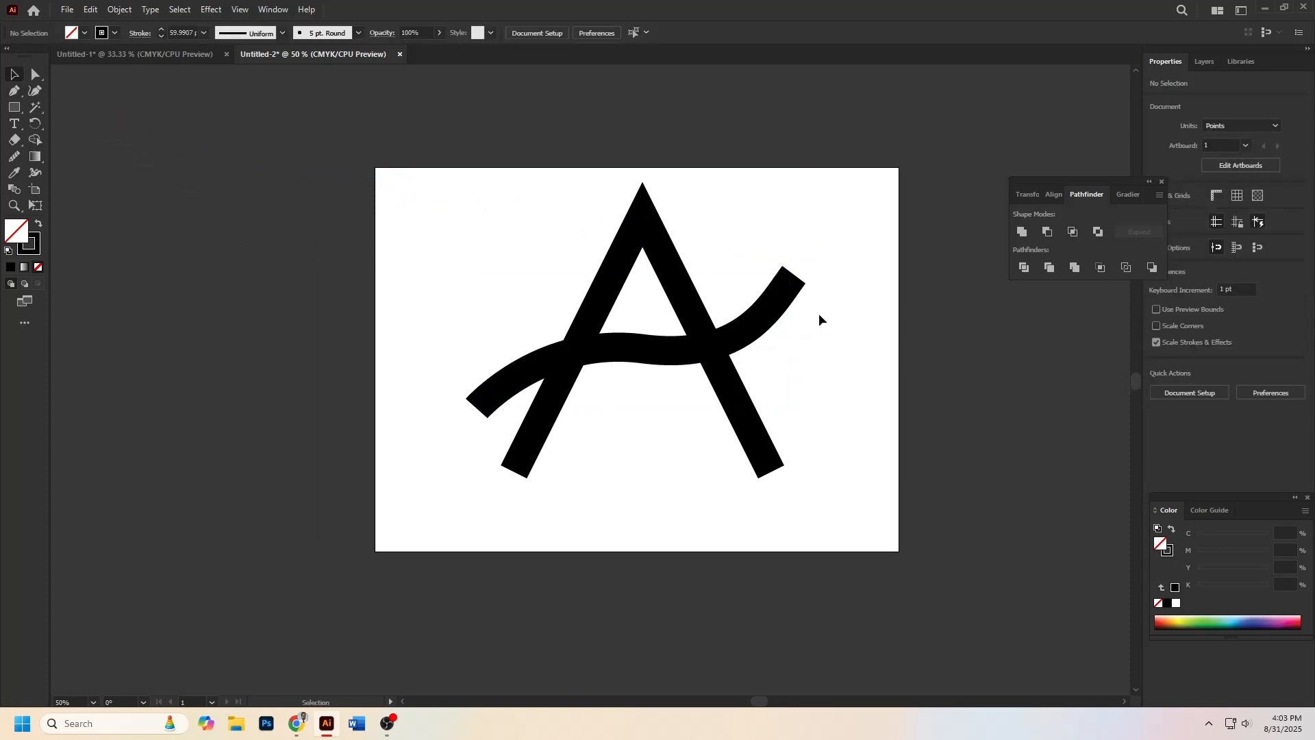
# - Reshape the wavy crossbar with the Curvature tool, smoothing its middle and extending its upper end further right
pyautogui.click(543, 345)
pyautogui.click(35, 90)
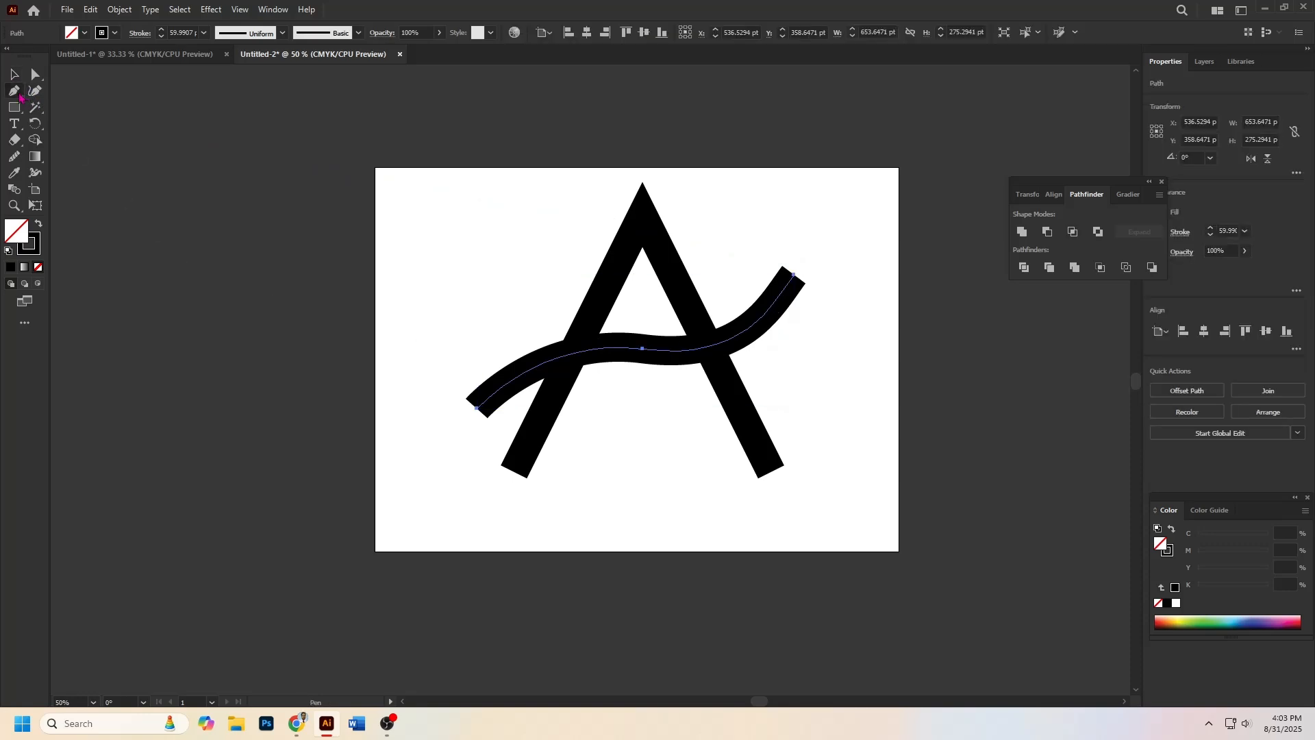
pyautogui.moveTo(642, 351); pyautogui.dragTo(625, 348)
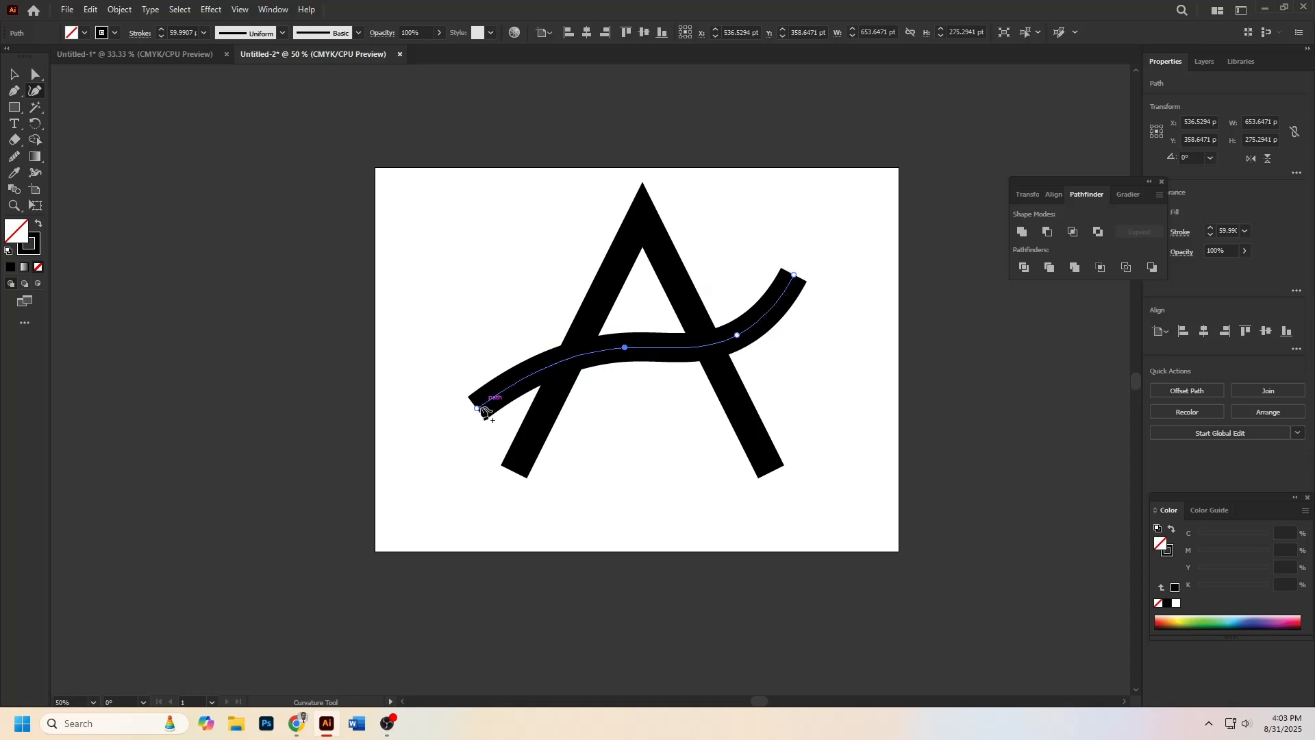
pyautogui.moveTo(477, 408); pyautogui.dragTo(482, 420)
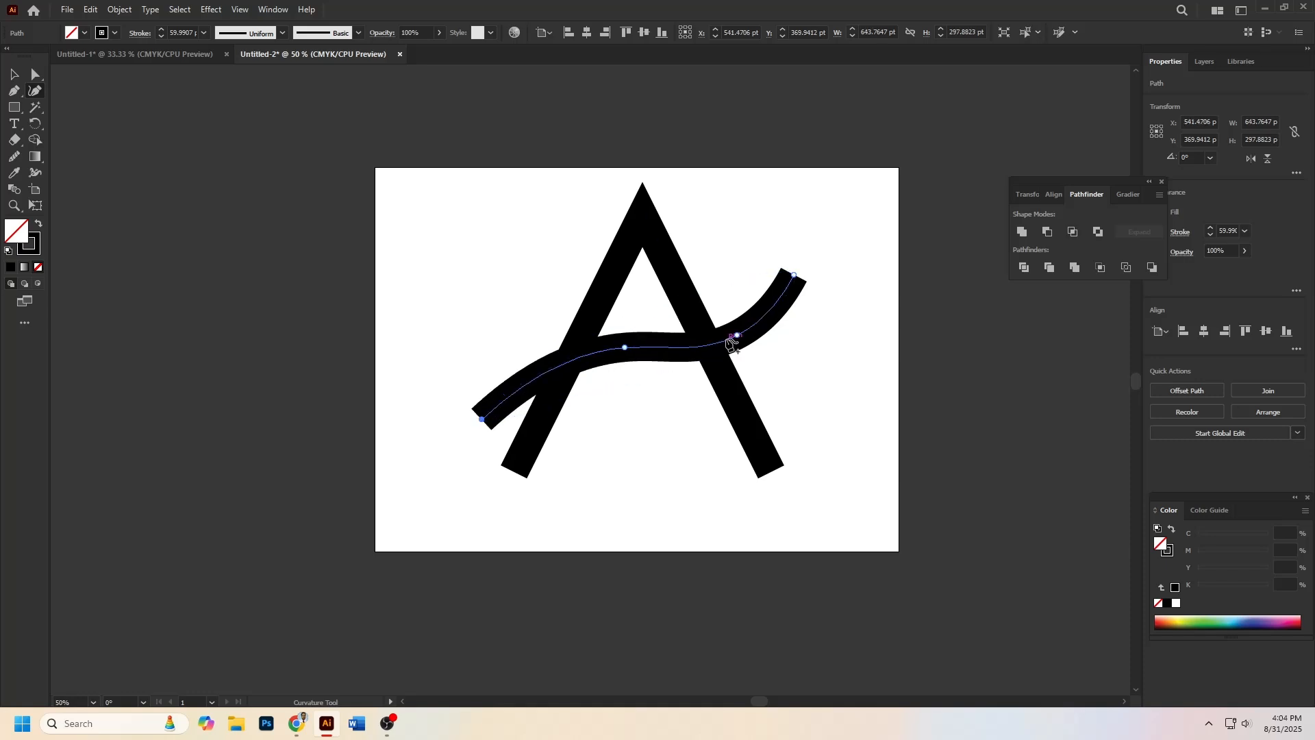
pyautogui.moveTo(794, 275); pyautogui.dragTo(803, 274)
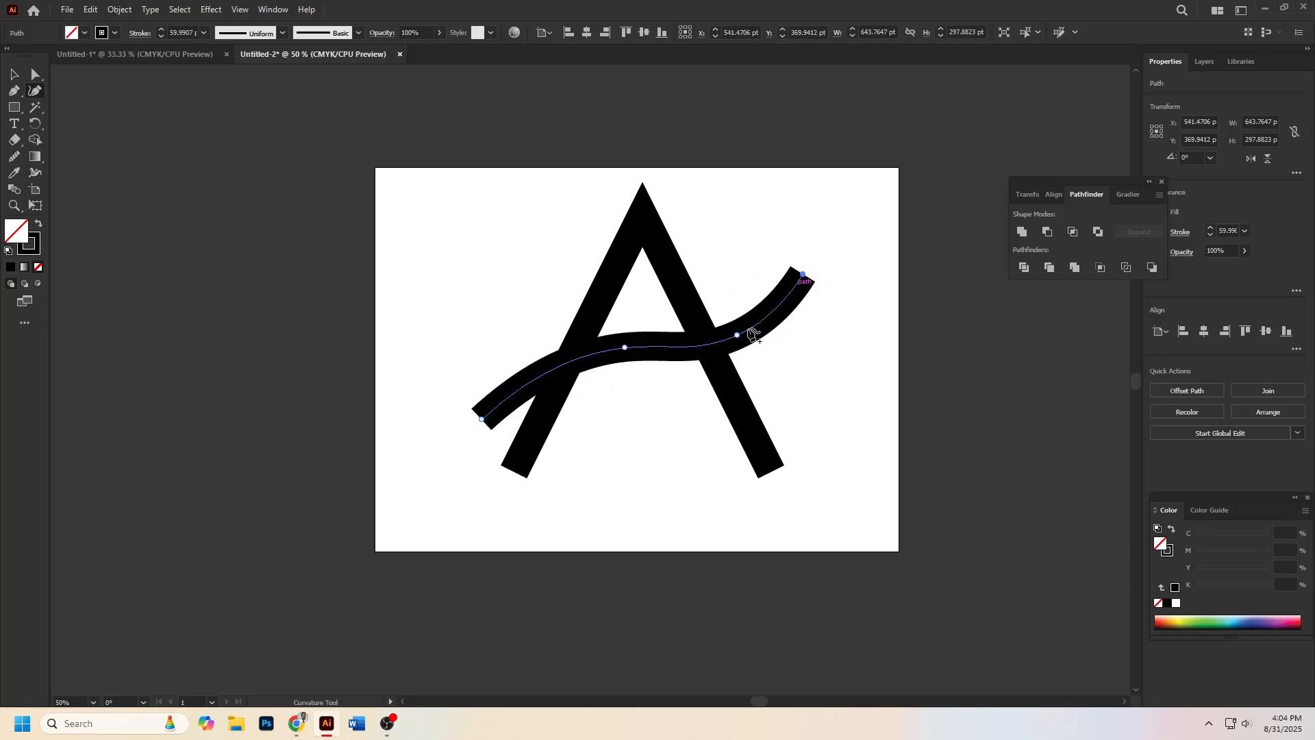
pyautogui.moveTo(739, 334)
pyautogui.mouseDown()
pyautogui.moveTo(750, 343)
pyautogui.moveTo(745, 331)
pyautogui.mouseUp()
pyautogui.moveTo(625, 348); pyautogui.dragTo(602, 349)
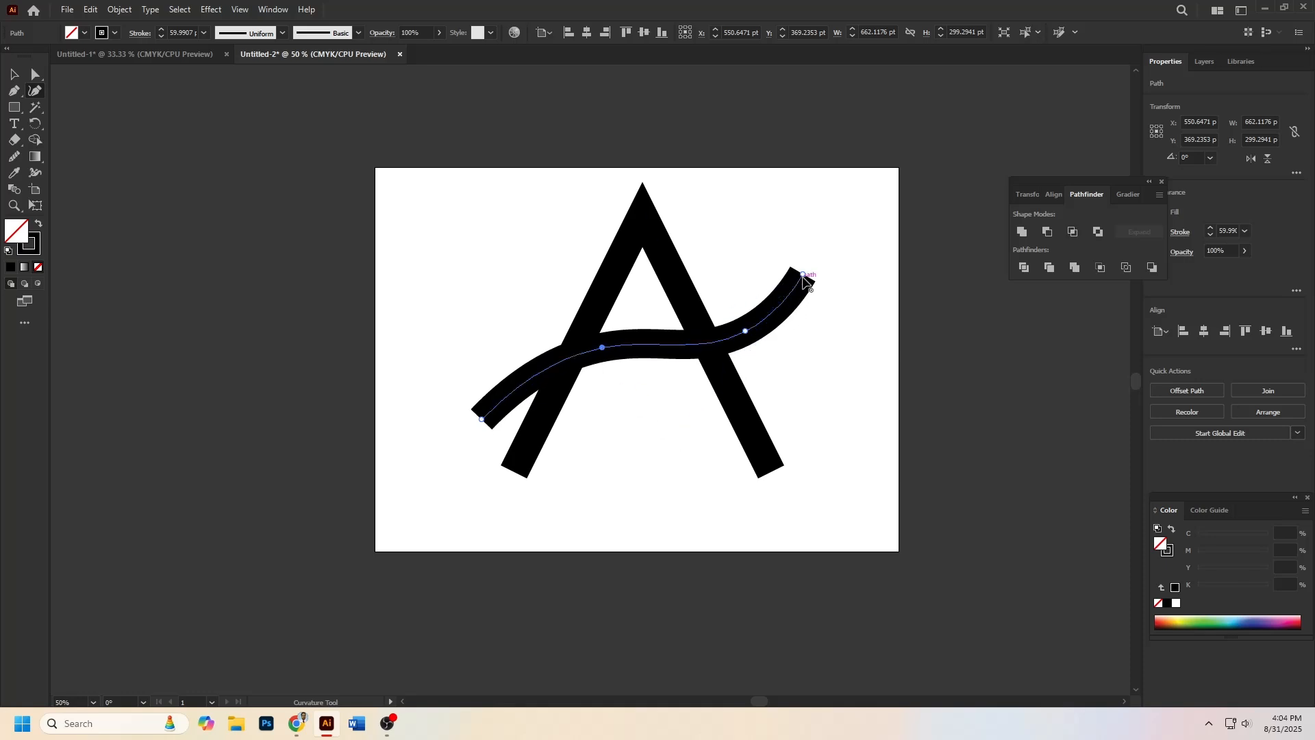
pyautogui.moveTo(803, 274); pyautogui.dragTo(825, 271)
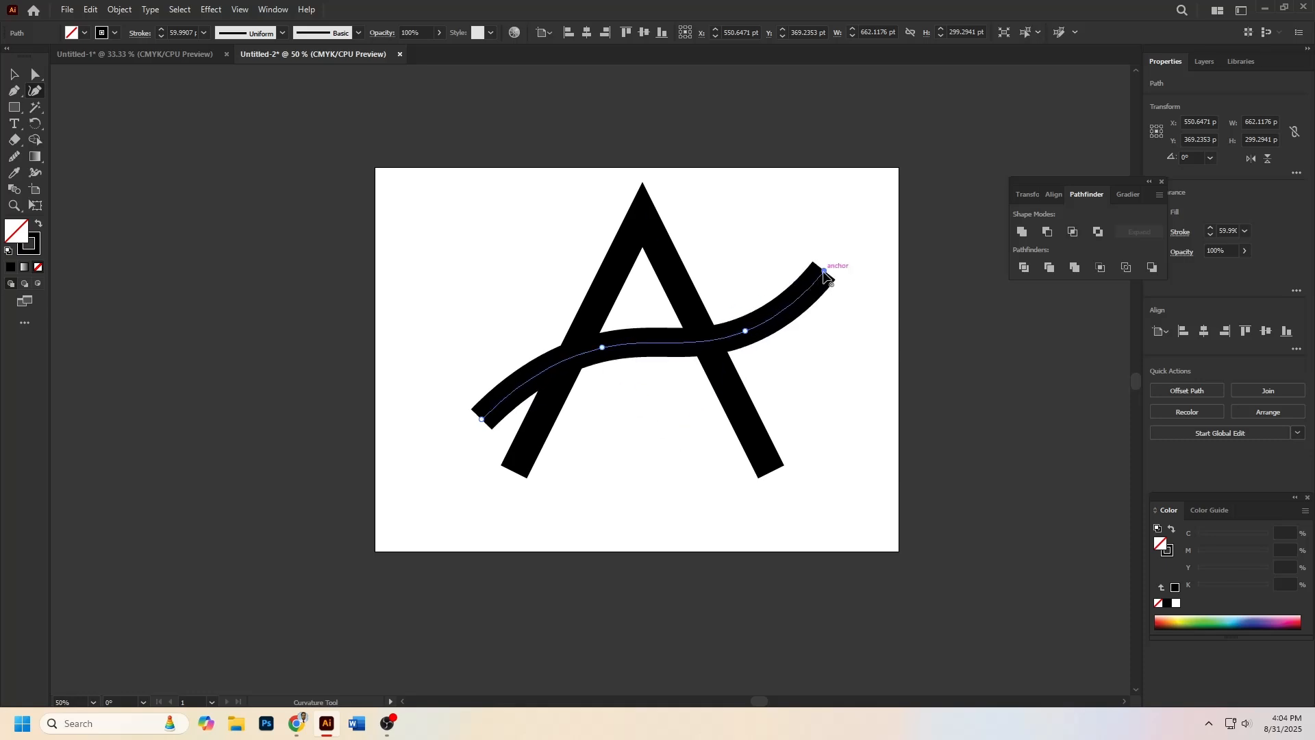
pyautogui.click(15, 74)
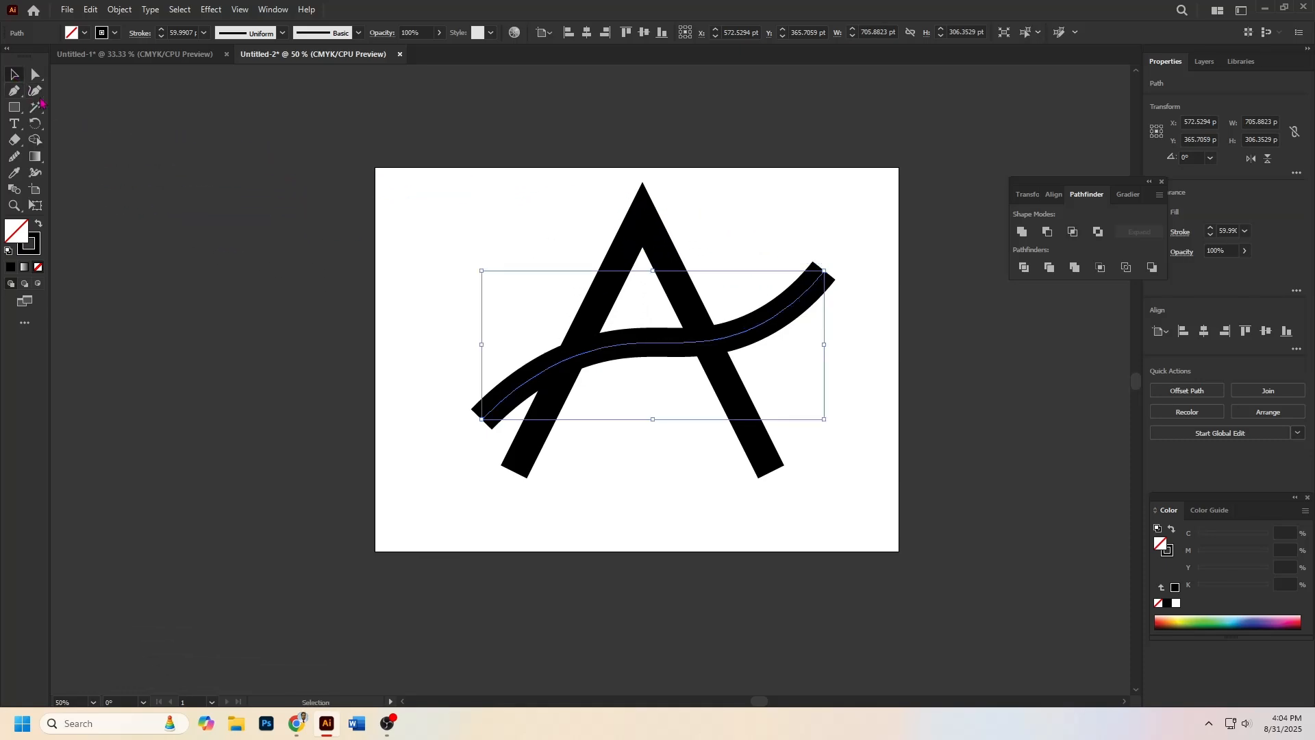
pyautogui.click(461, 227)
# - Apply the width profile that tapers at both ends to the wavy crossbar
pyautogui.click(778, 312)
pyautogui.click(283, 34)
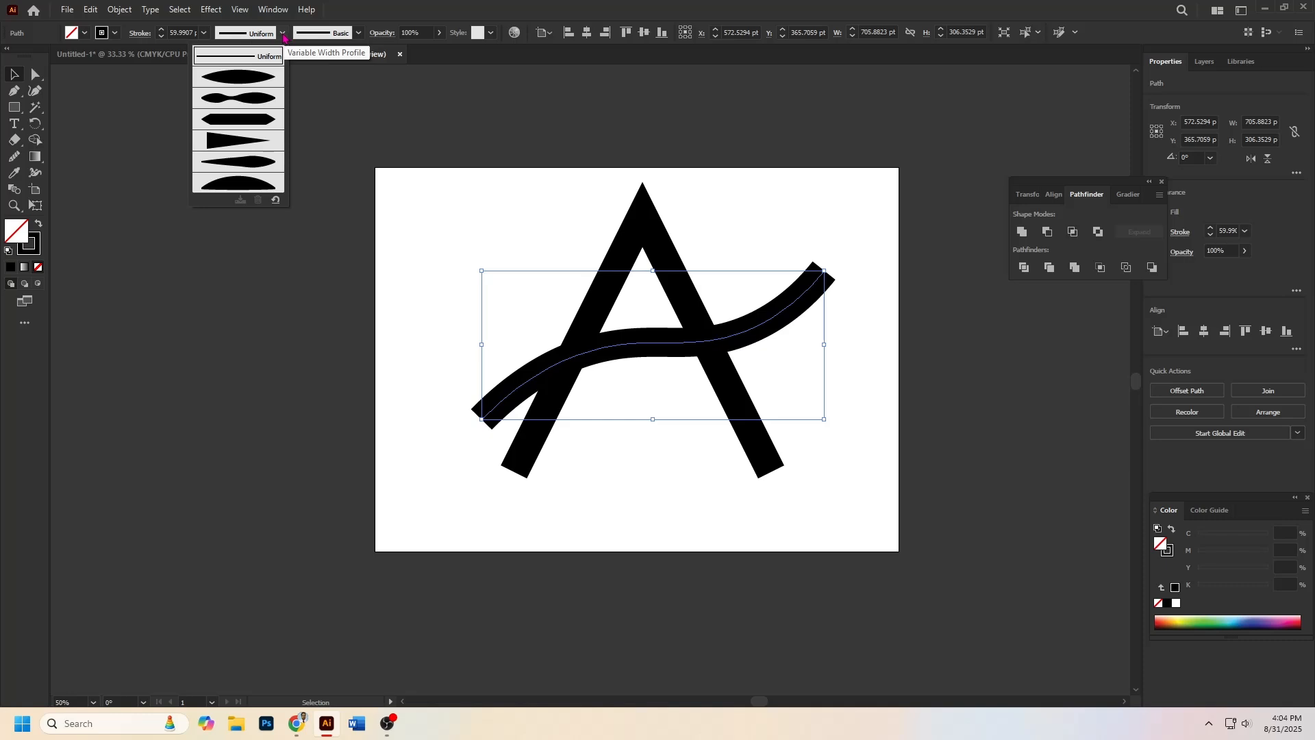
pyautogui.click(243, 75)
pyautogui.click(467, 214)
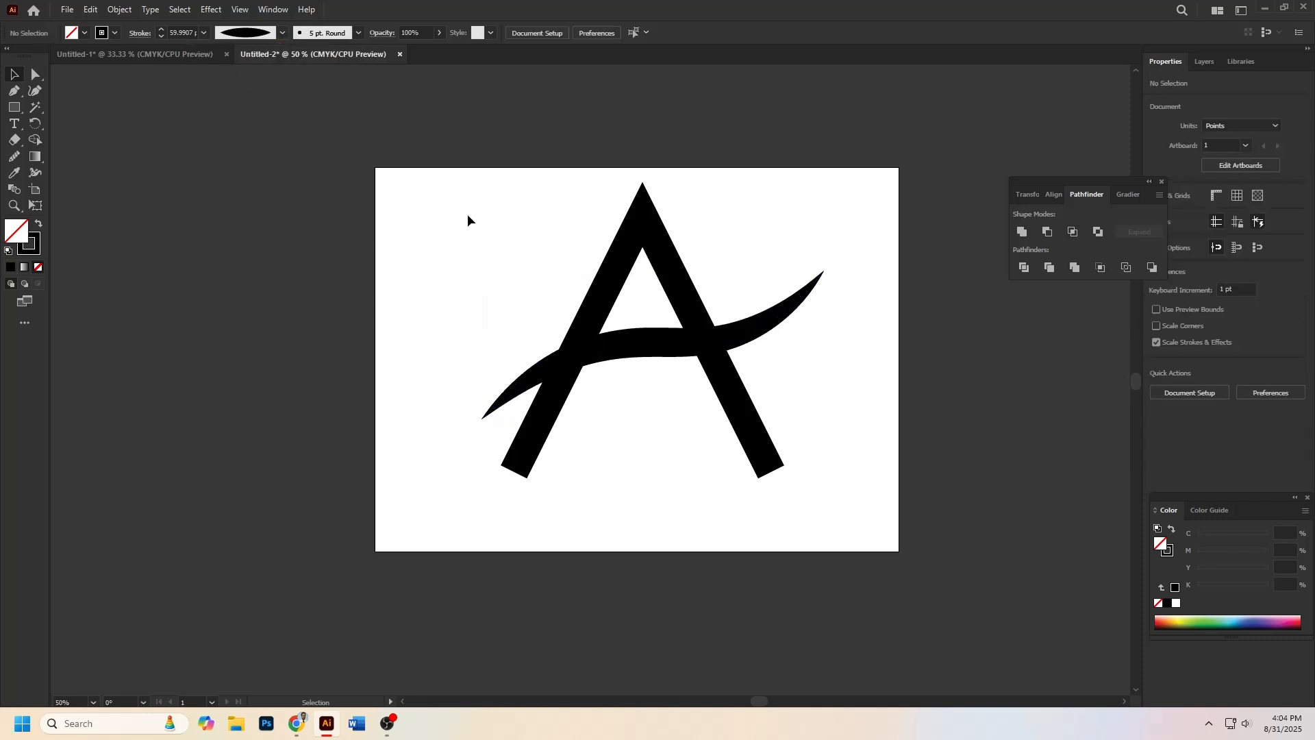
# - Set the tapered crossbar's stroke weight to 42 pt
pyautogui.click(641, 351)
pyautogui.click(191, 34)
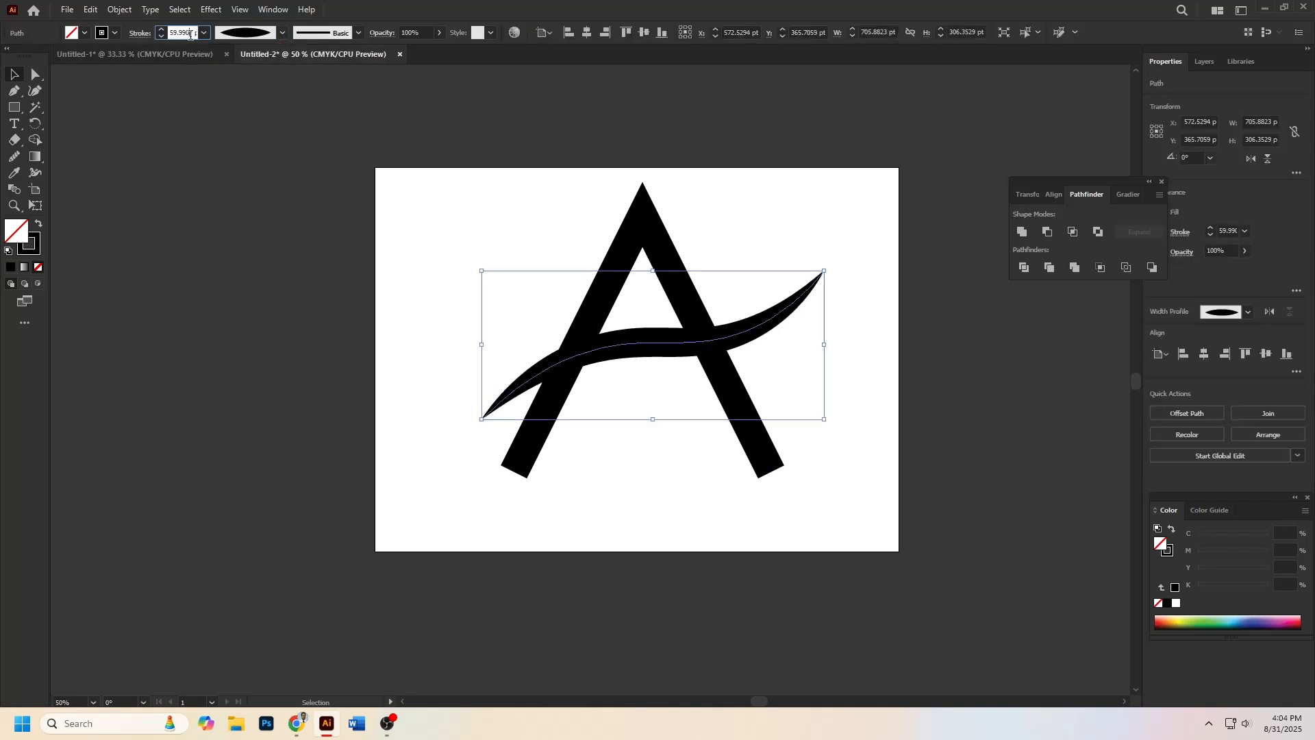
pyautogui.write('42')
pyautogui.press('Return')
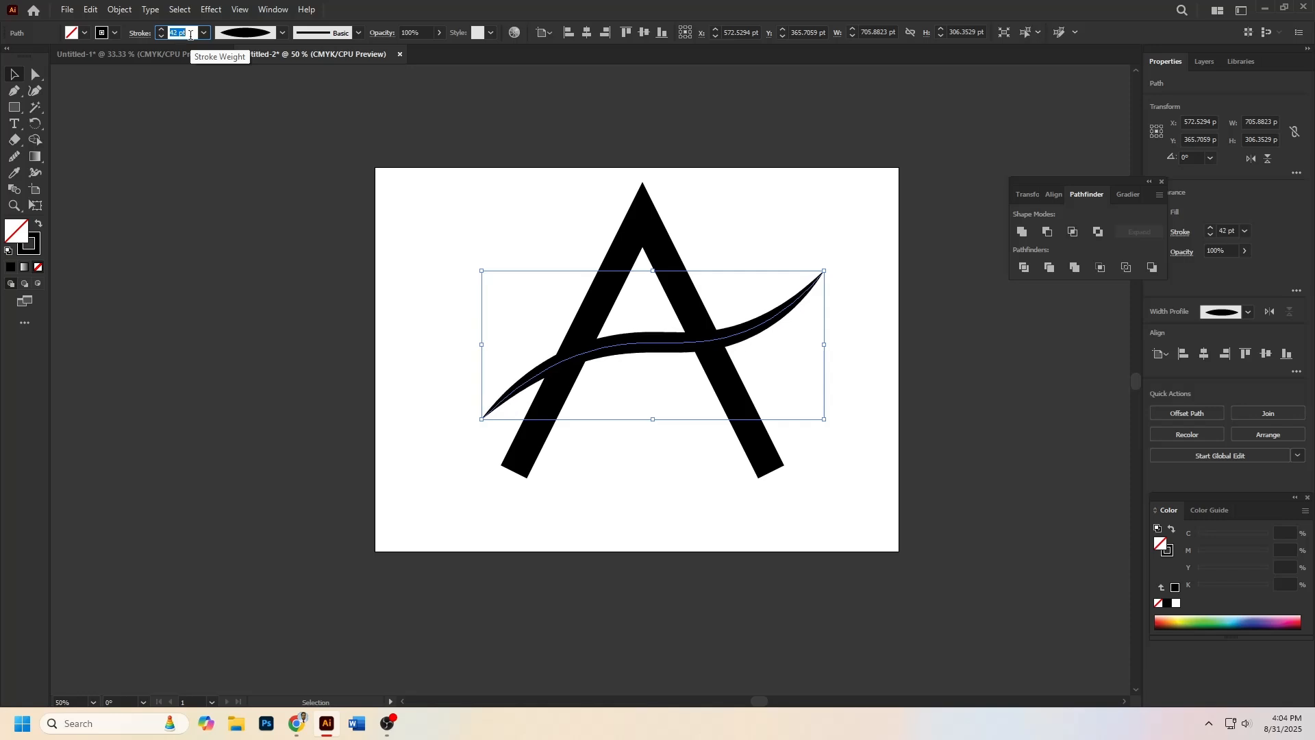
# - Enlarge the wavy crossbar to about 815 pt wide and rotate it to about 324° so it descends across the A
pyautogui.press('Down')
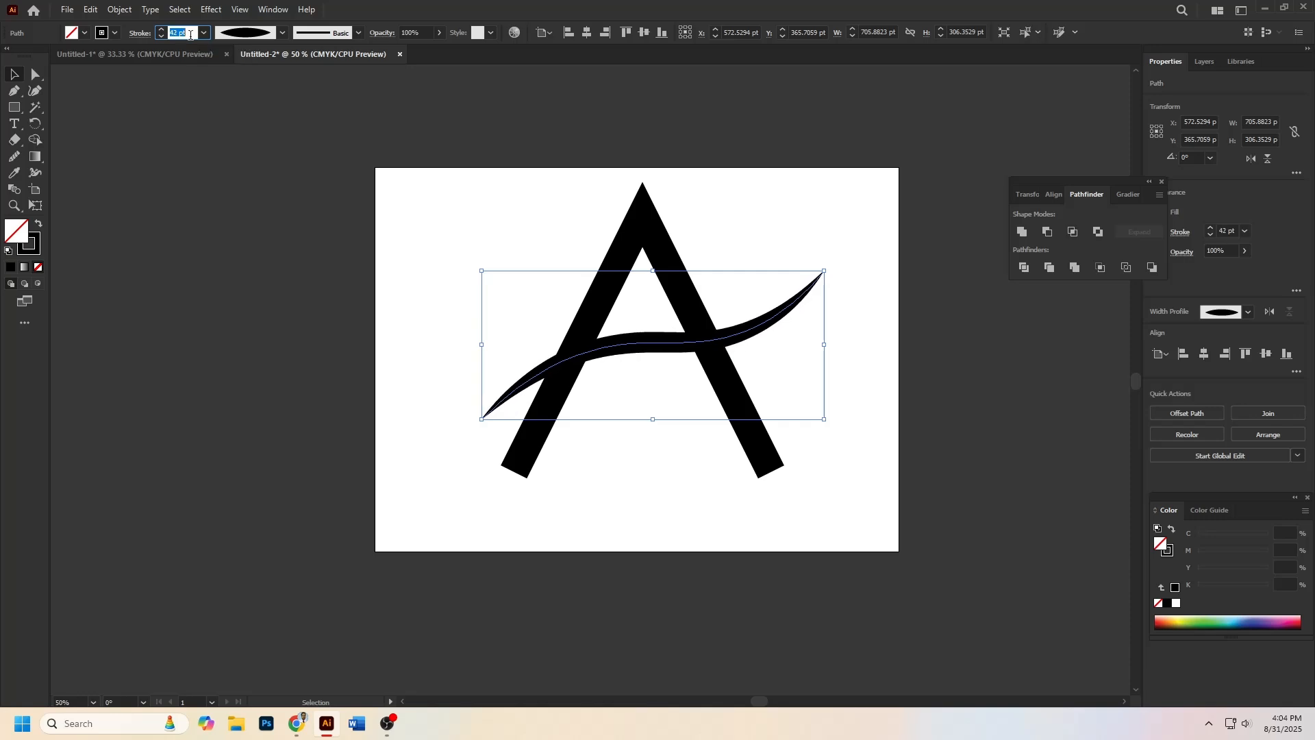
pyautogui.click(452, 196)
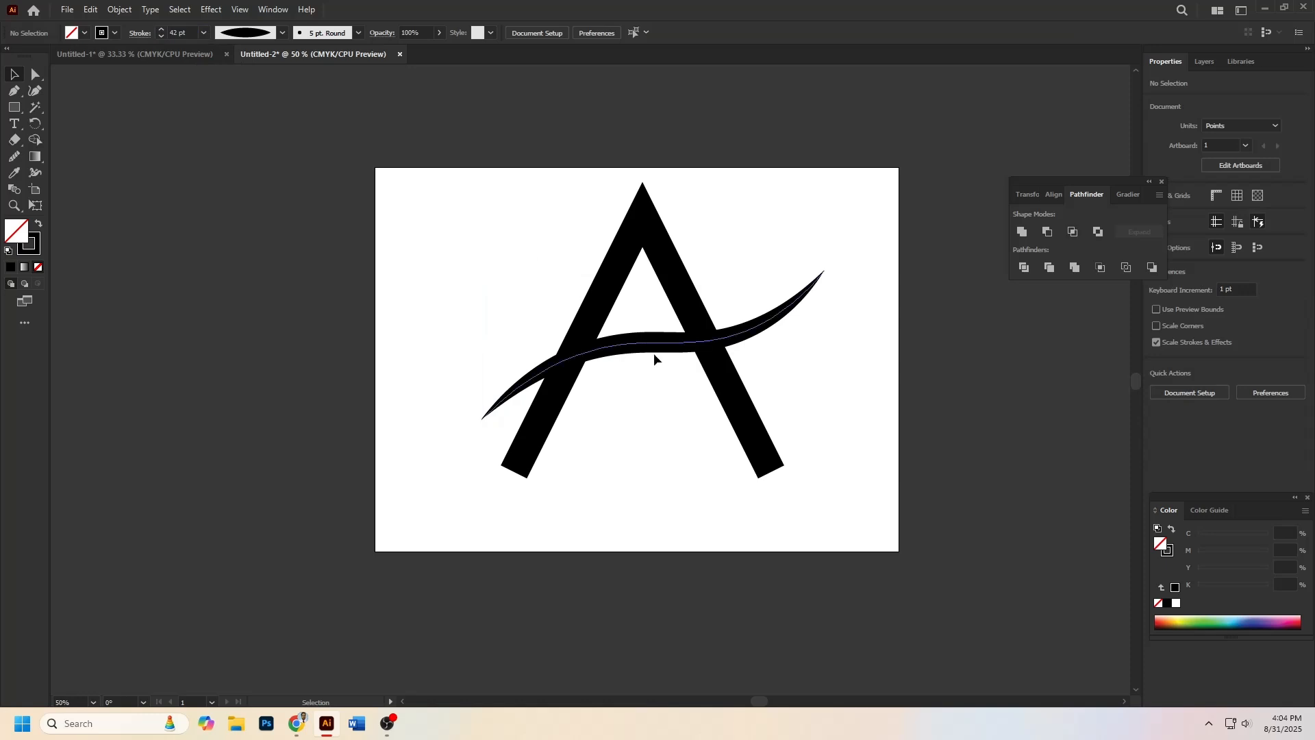
pyautogui.click(758, 330)
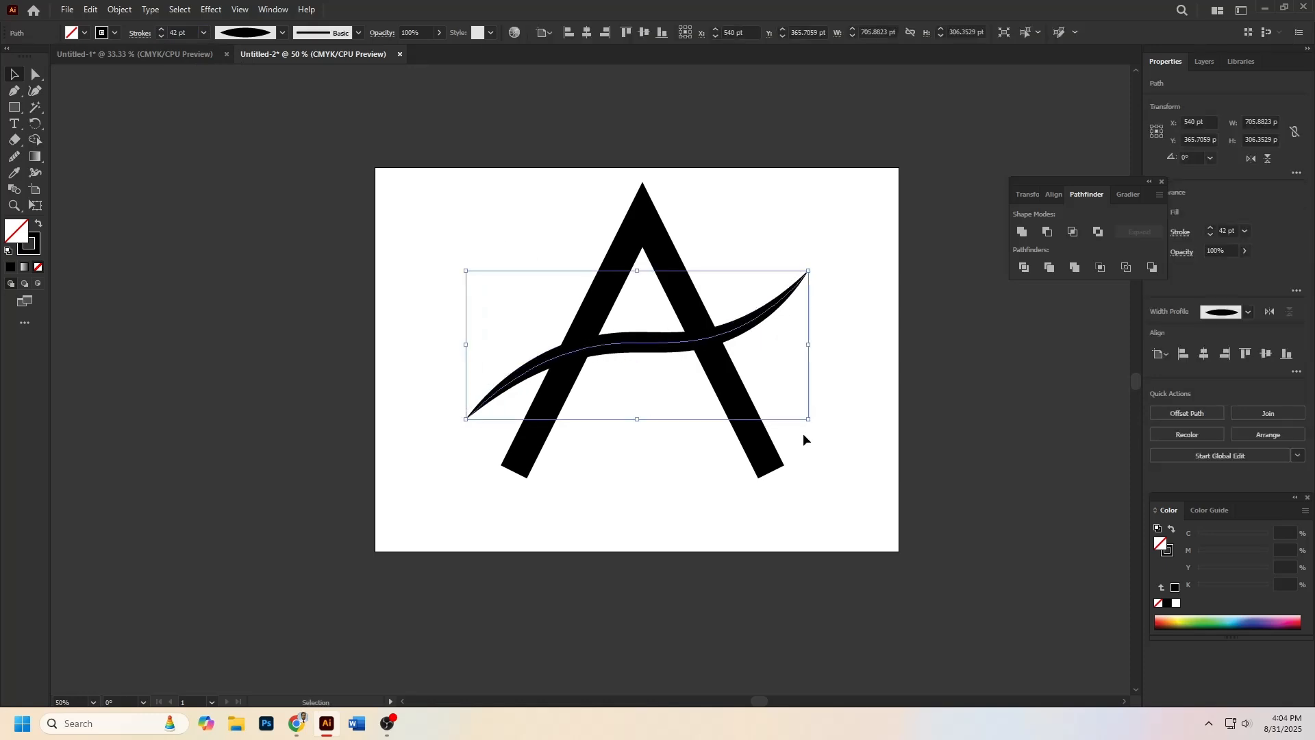
pyautogui.moveTo(808, 417); pyautogui.dragTo(836, 431)
pyautogui.moveTo(844, 266); pyautogui.dragTo(861, 419)
pyautogui.click(852, 311)
pyautogui.moveTo(661, 363); pyautogui.dragTo(677, 379)
pyautogui.moveTo(469, 302); pyautogui.dragTo(466, 322)
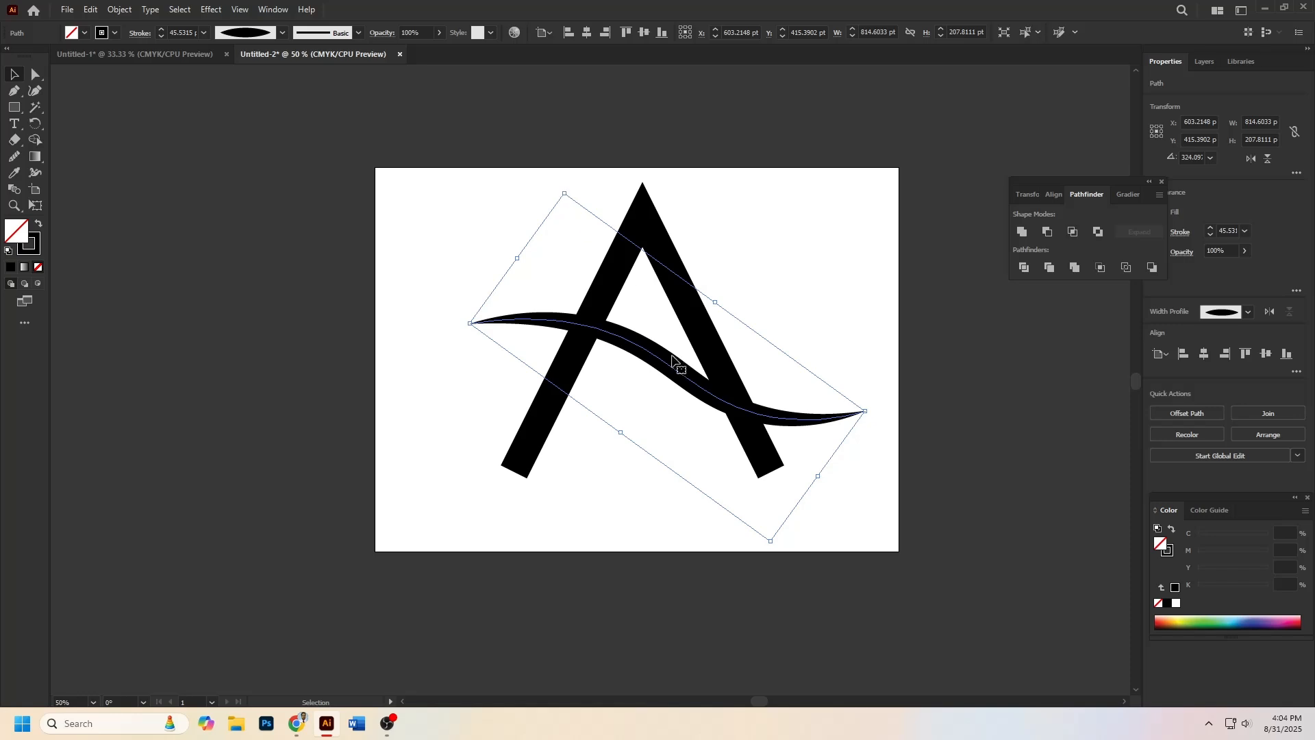
# - Shift the crossbar down slightly, to a Y position of about 419 pt
pyautogui.click(808, 281)
pyautogui.scroll(-1, 809, 283)
pyautogui.moveTo(811, 293); pyautogui.dragTo(730, 296)
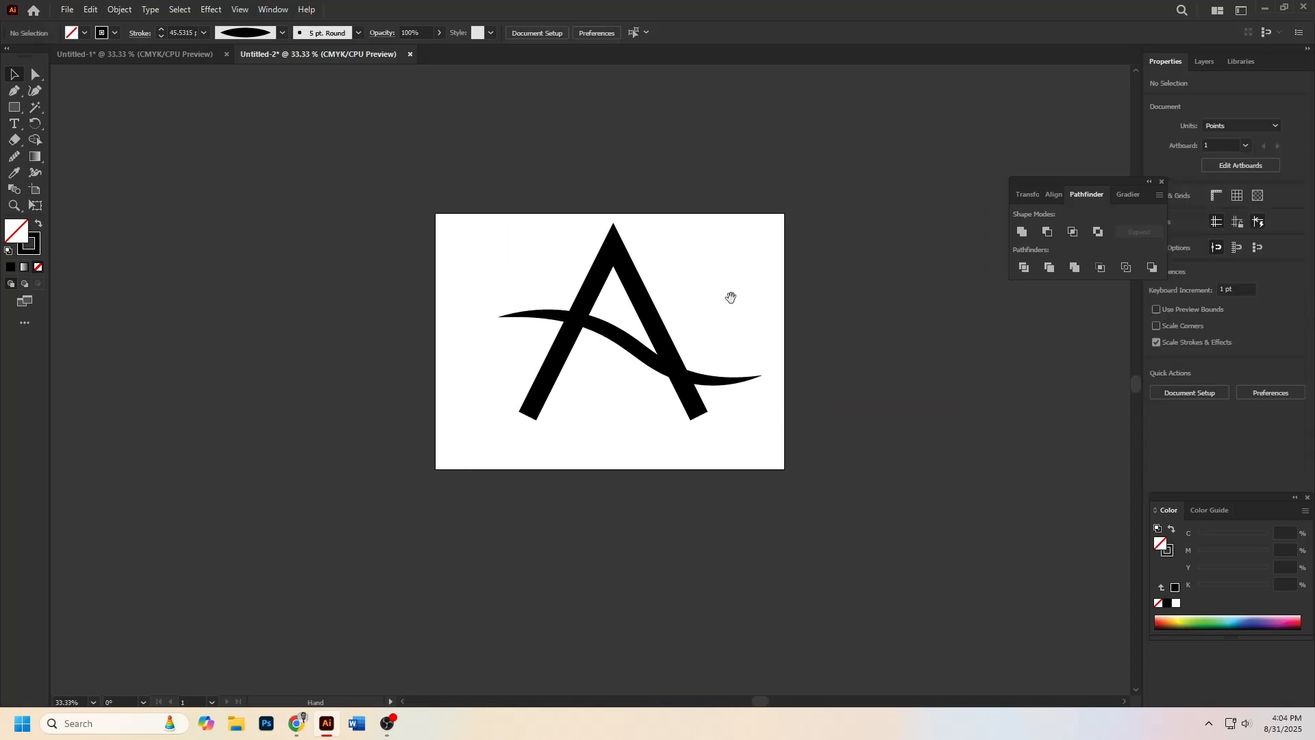
pyautogui.click(726, 385)
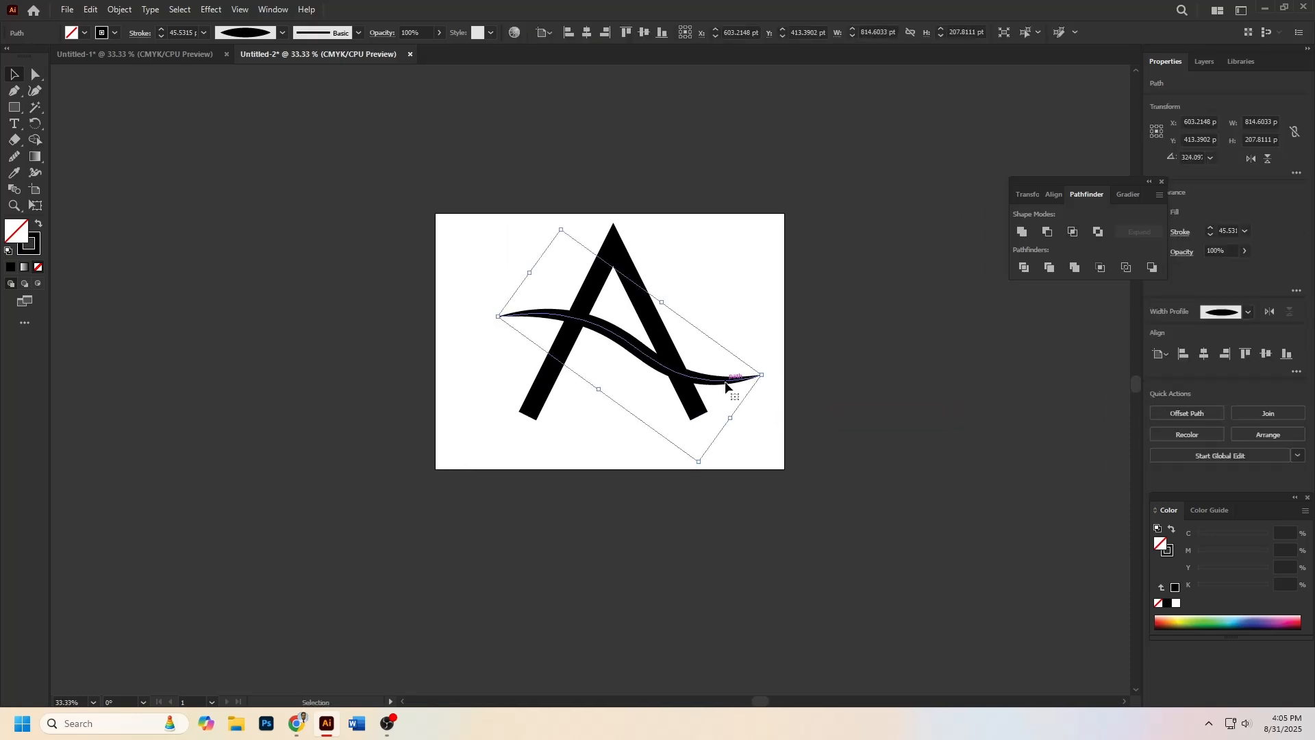
pyautogui.moveTo(727, 387); pyautogui.dragTo(727, 389)
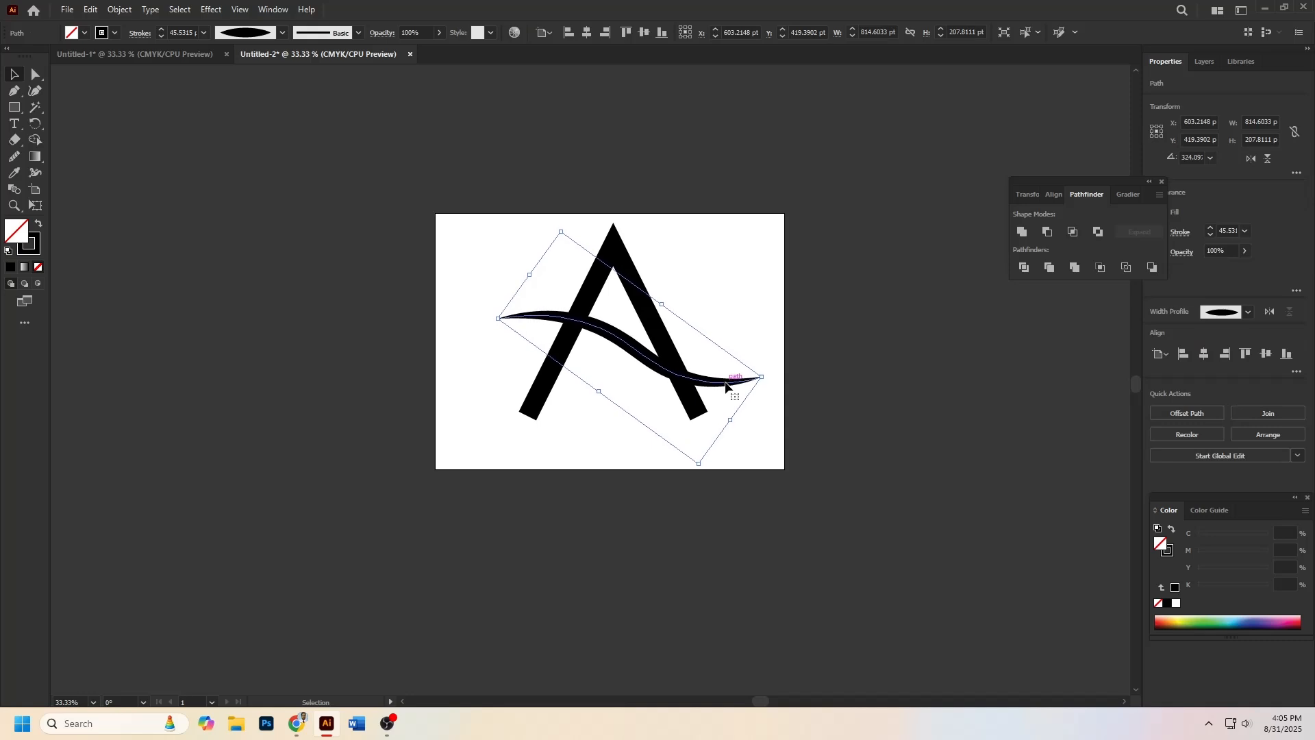
pyautogui.click(756, 278)
# - Scale the crossbar up proportionally to about 848 pt wide, extending its lower end further beyond the A's right leg
pyautogui.scroll(2, 721, 291)
pyautogui.moveTo(720, 326); pyautogui.dragTo(806, 294)
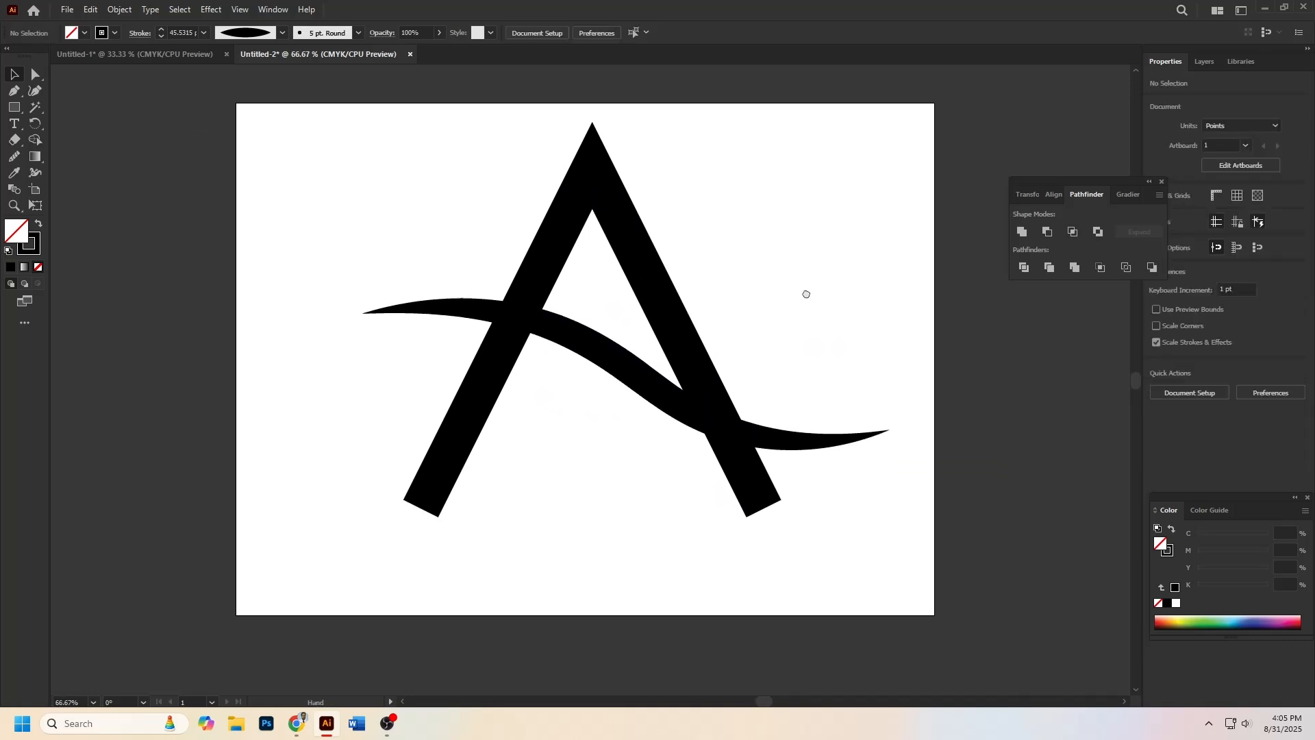
pyautogui.click(667, 382)
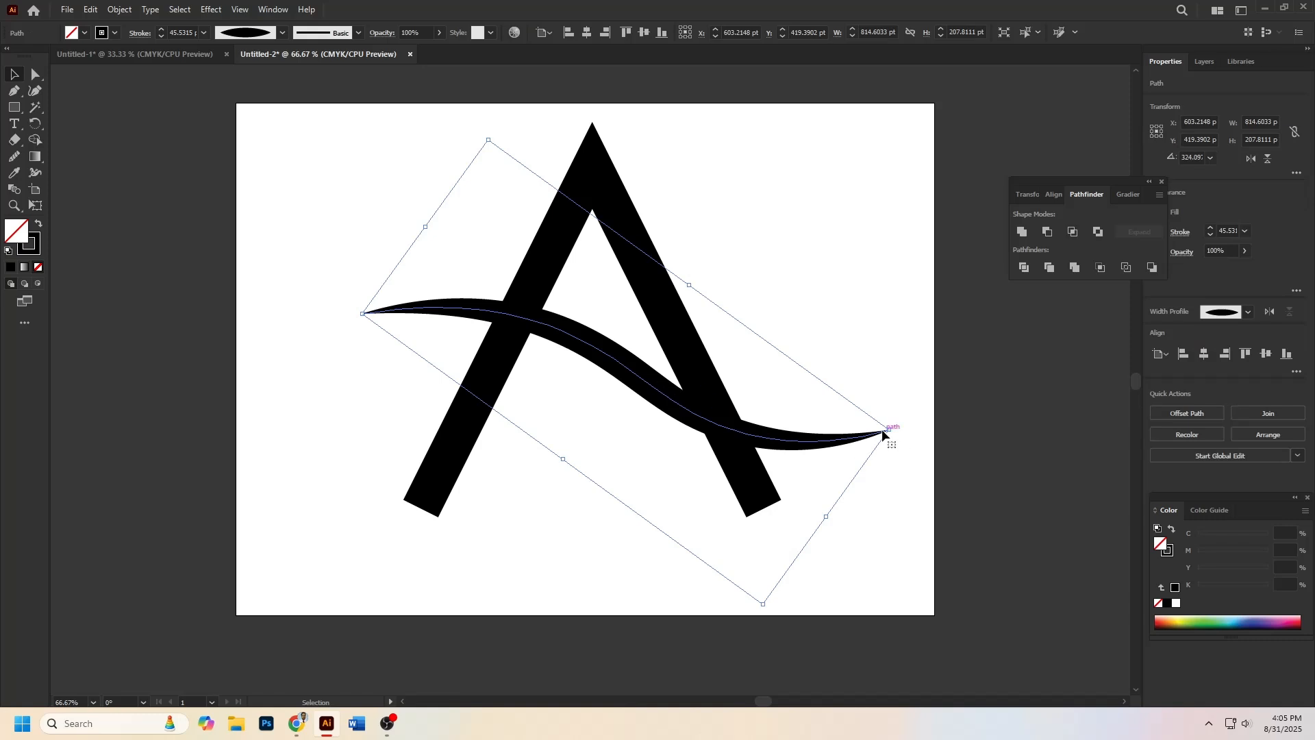
pyautogui.moveTo(884, 434); pyautogui.dragTo(911, 437)
pyautogui.click(884, 332)
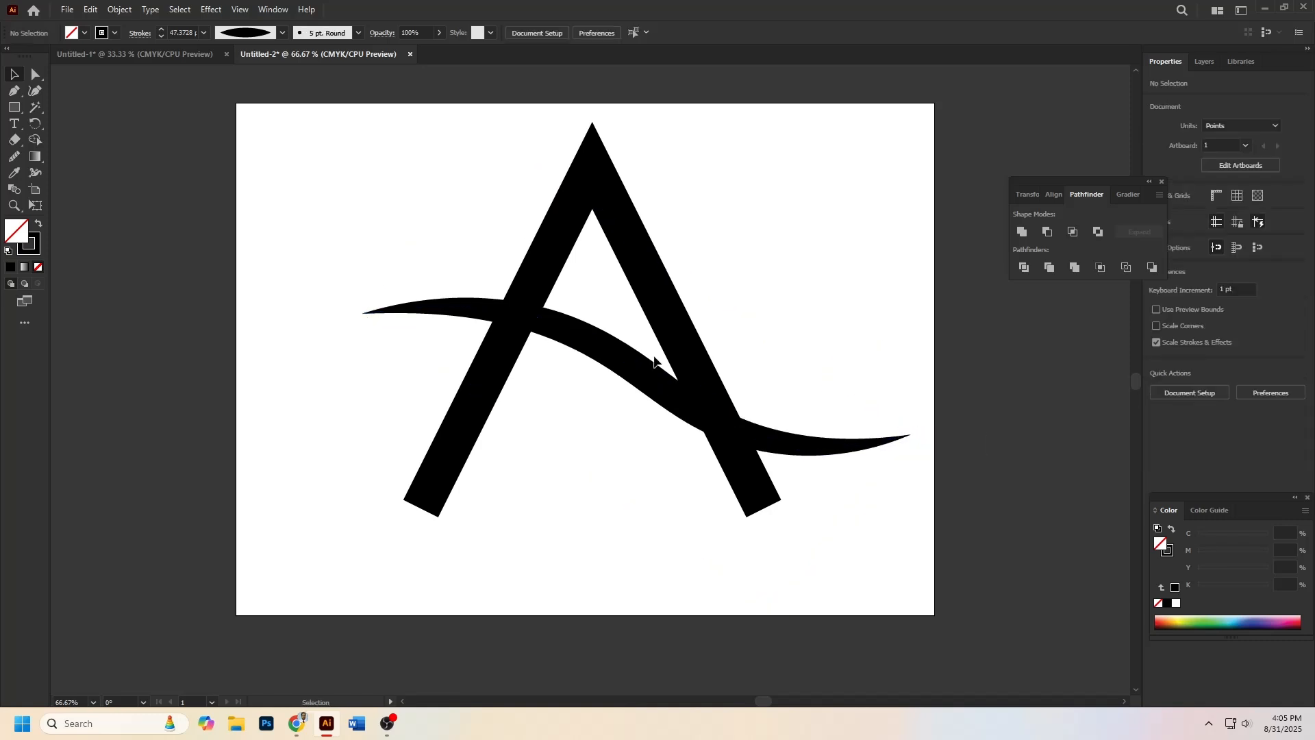
pyautogui.click(625, 362)
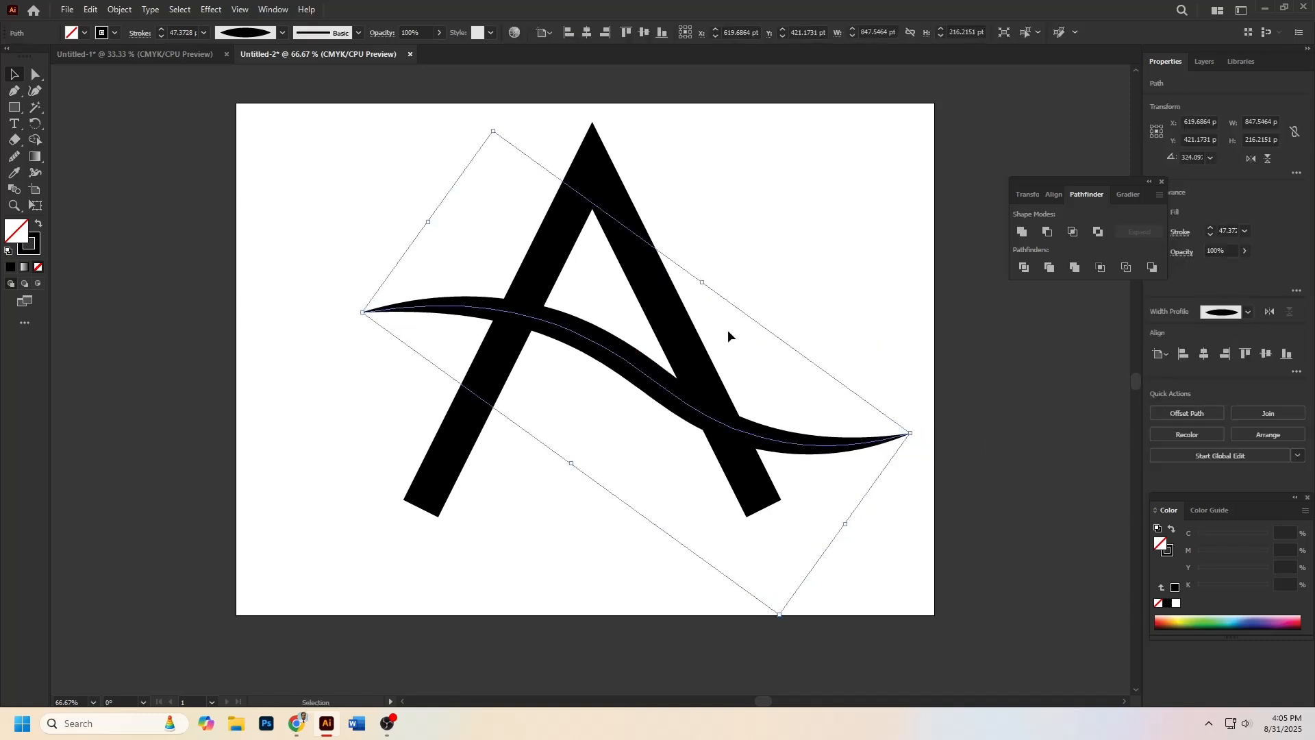
pyautogui.click(865, 233)
# - Draw a horizontal line about 864 pt long across the lower ends of both legs of the A
pyautogui.scroll(-2, 864, 233)
pyautogui.scroll(1, 862, 233)
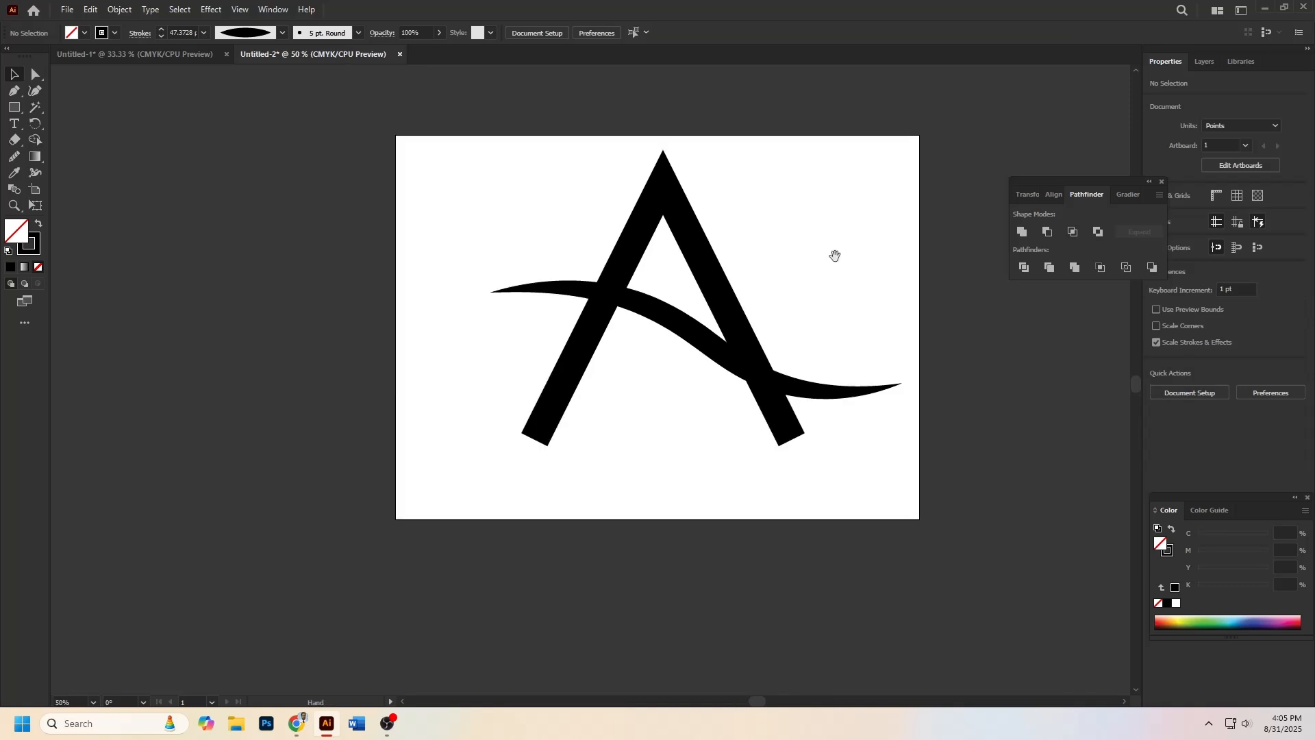
pyautogui.moveTo(835, 255); pyautogui.dragTo(821, 251)
pyautogui.moveTo(15, 108); pyautogui.dragTo(48, 173)
pyautogui.moveTo(446, 420); pyautogui.dragTo(866, 419)
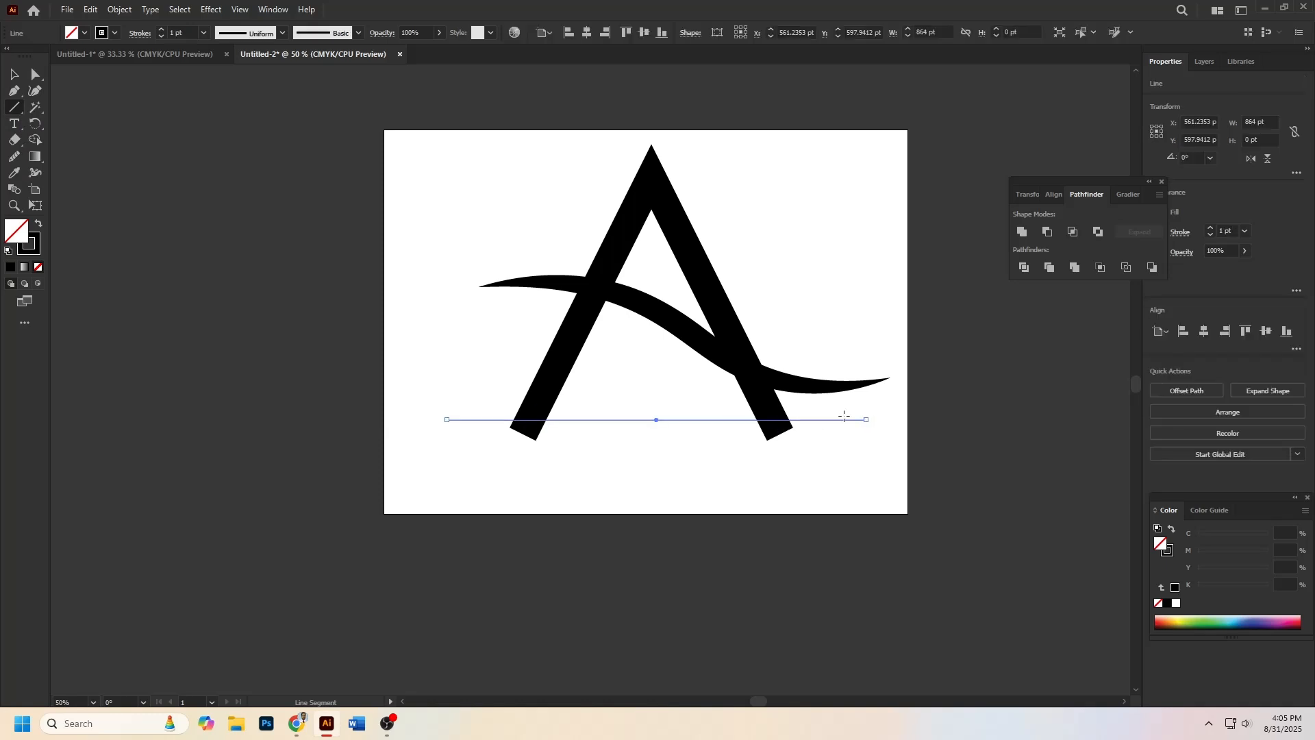
# - Nudge the horizontal line vertically to a Y position of about 603 pt so it crosses just above the slanted leg ends
pyautogui.press('Down')
pyautogui.press('Down')
pyautogui.press('Down')
pyautogui.press('Down')
pyautogui.press('Down')
pyautogui.press('Down')
pyautogui.press('Down')
pyautogui.press('Down')
pyautogui.press('Down')
pyautogui.press('Down')
pyautogui.press('Down')
pyautogui.press('Down')
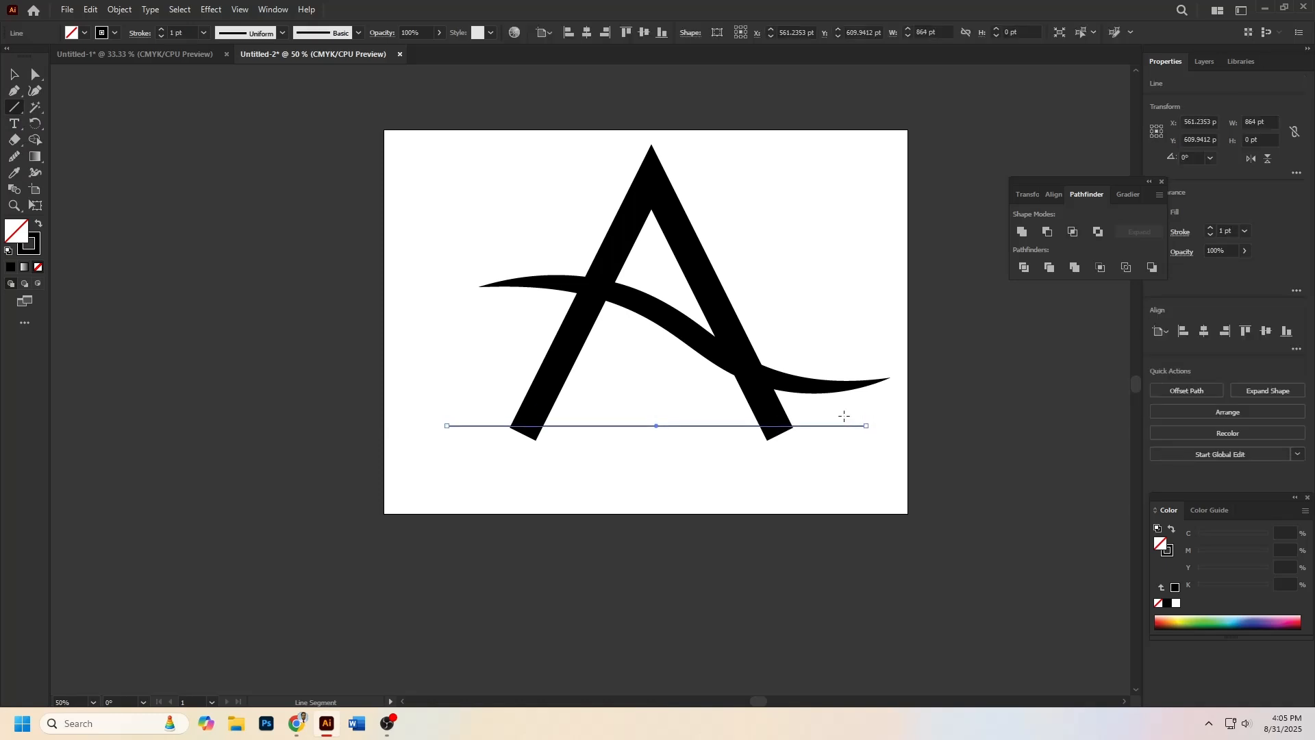
pyautogui.press('Up')
pyautogui.press('Up')
pyautogui.press('Up')
pyautogui.press('Up')
pyautogui.press('Up')
pyautogui.press('Up')
pyautogui.press('Up')
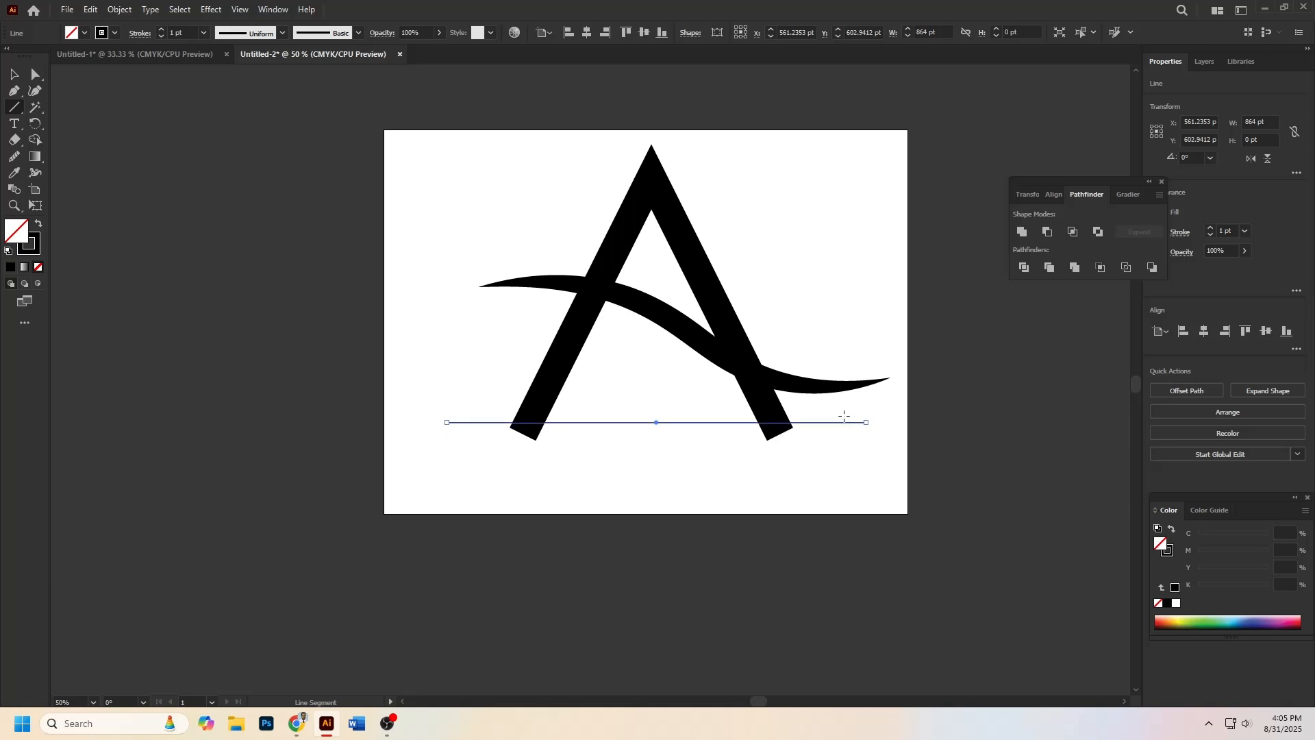
pyautogui.press('v')
pyautogui.click(483, 241)
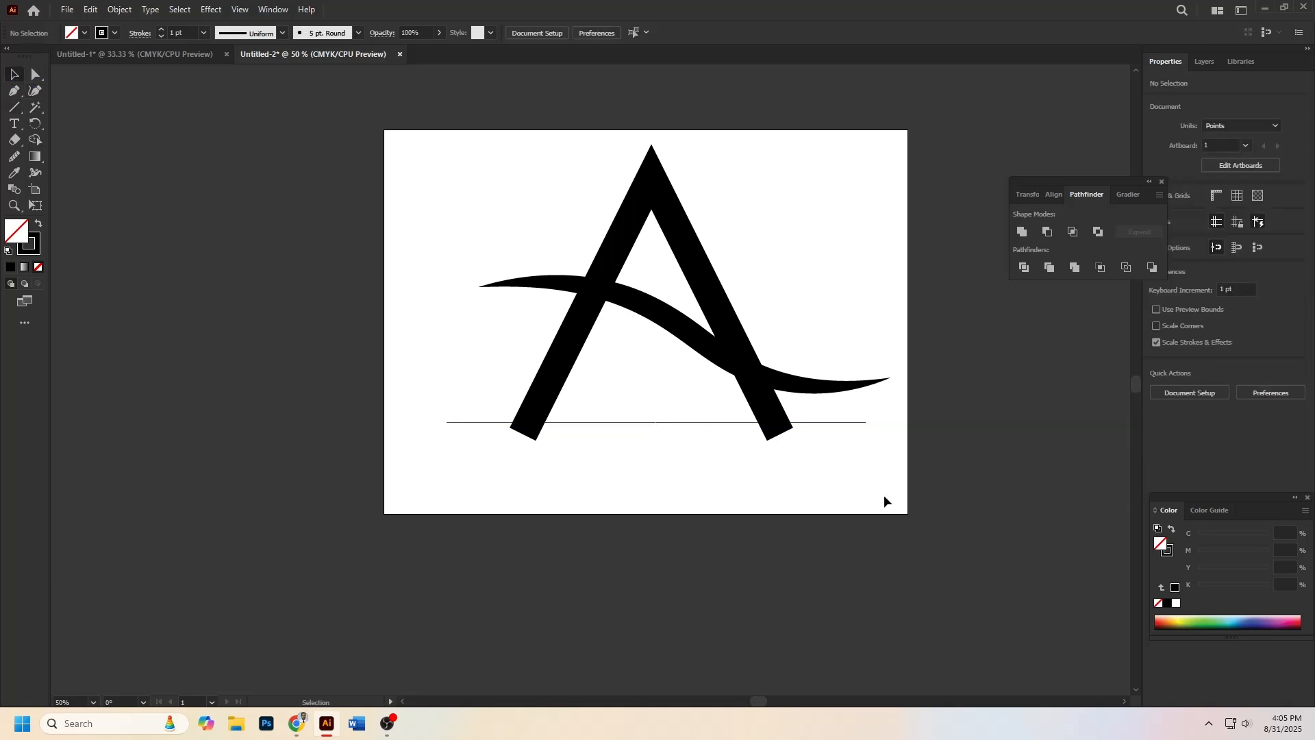
# - Expand the appearance of the A, crossbar and line, and expand their strokes into filled shapes
pyautogui.moveTo(860, 489); pyautogui.dragTo(471, 195)
pyautogui.click(119, 9)
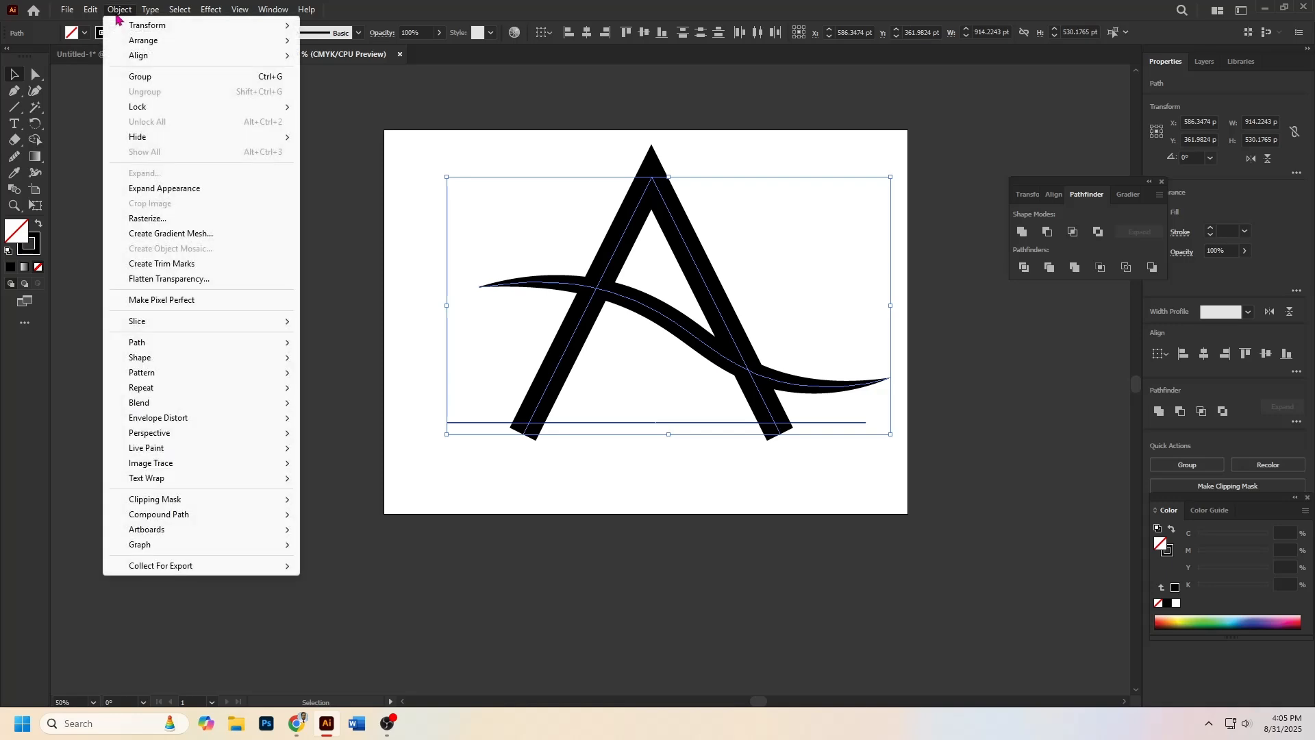
pyautogui.click(164, 188)
pyautogui.click(119, 8)
pyautogui.click(144, 173)
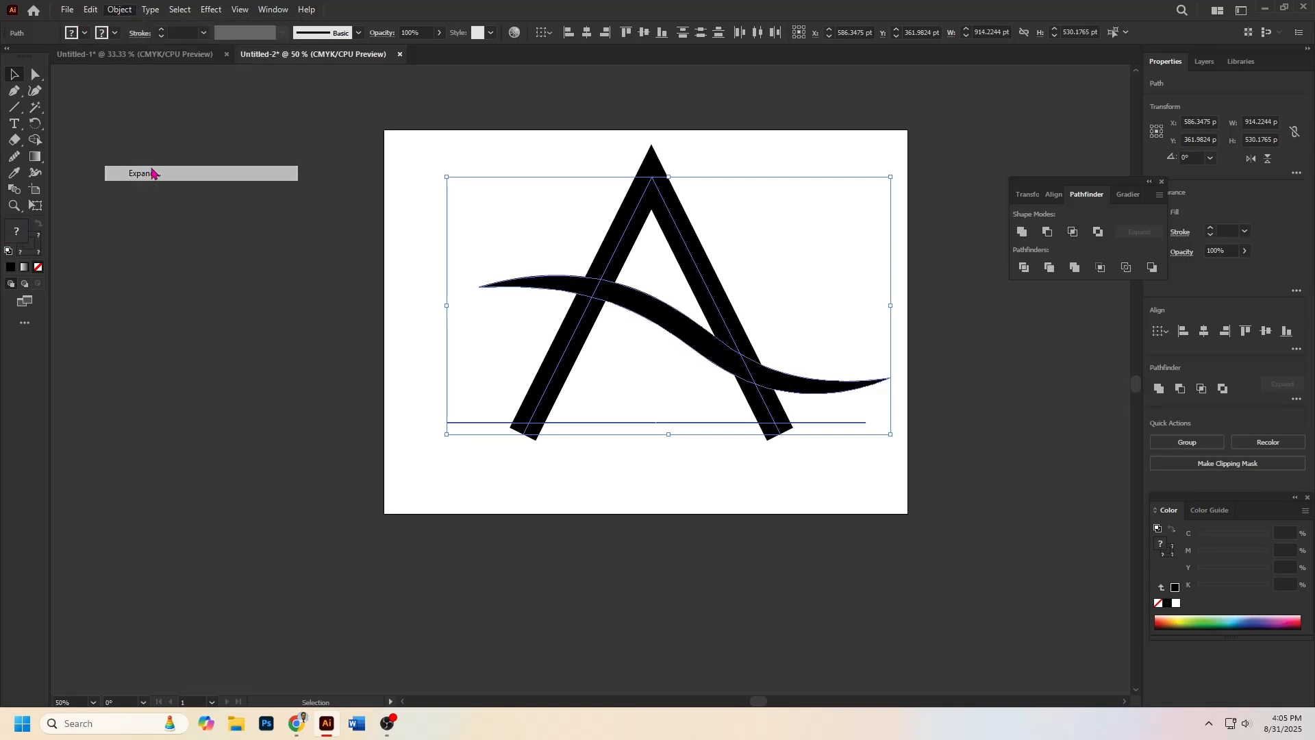
pyautogui.click(625, 438)
pyautogui.click(857, 311)
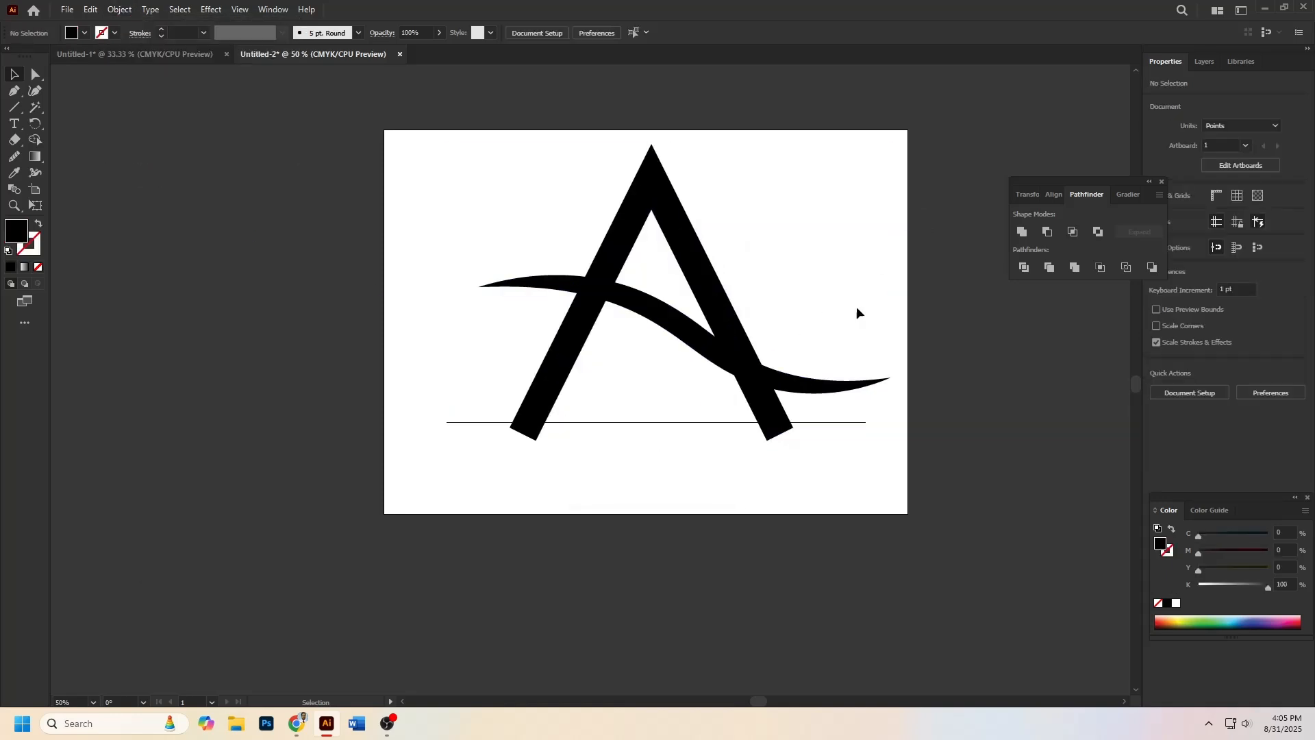
# - Add a 10 pt offset path with miter joins around the expanded crossbar
pyautogui.click(820, 389)
pyautogui.click(119, 9)
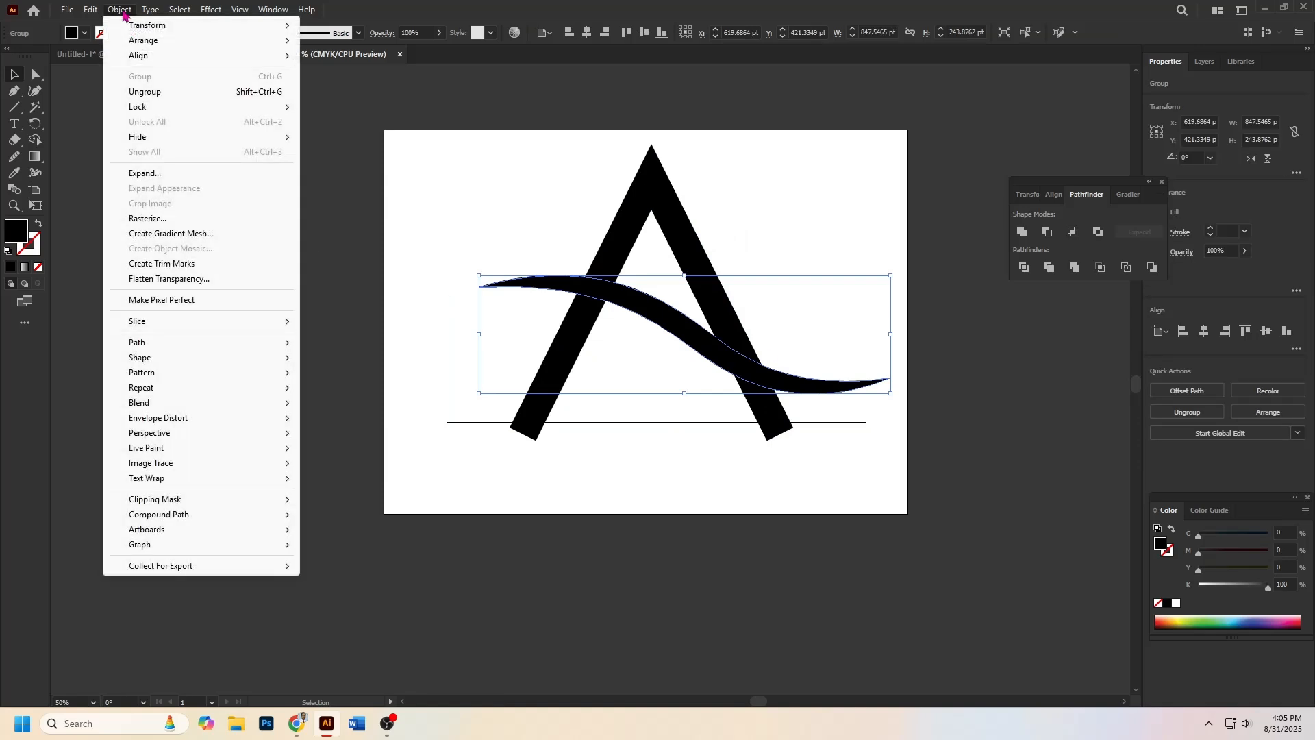
pyautogui.moveTo(150, 342)
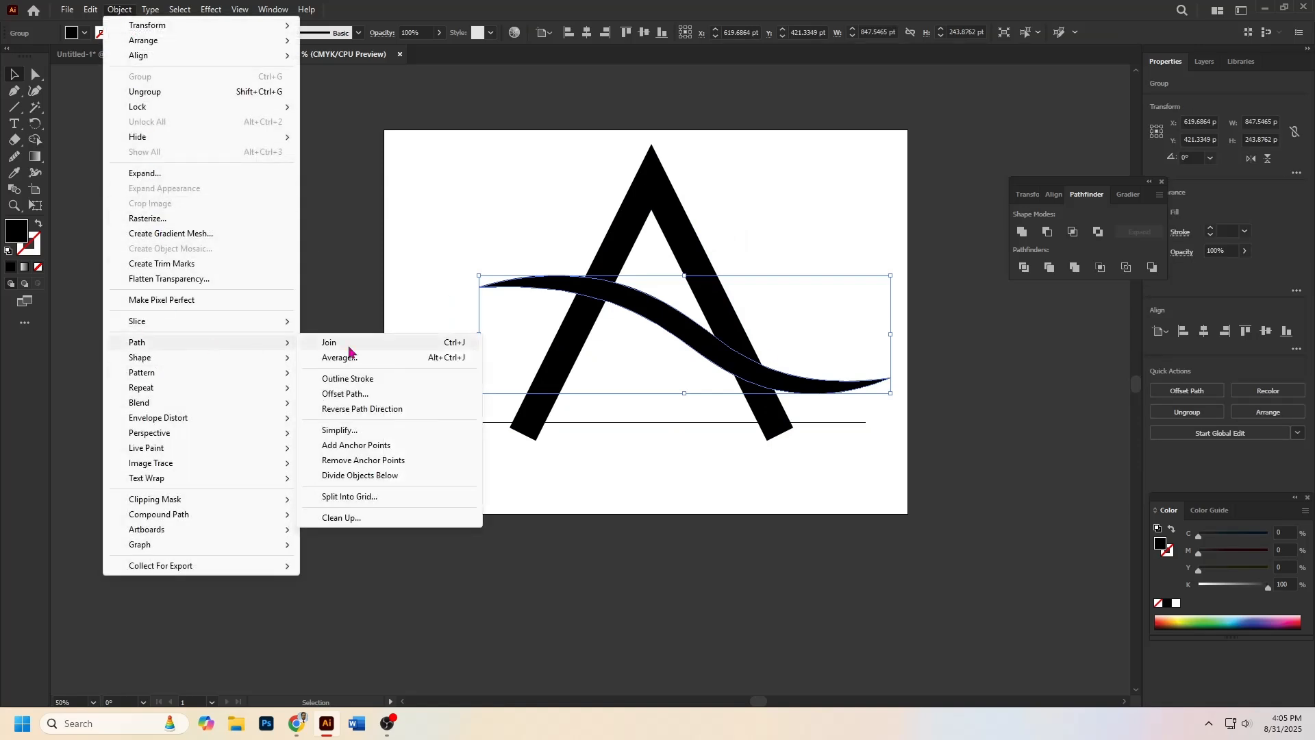
pyautogui.click(357, 394)
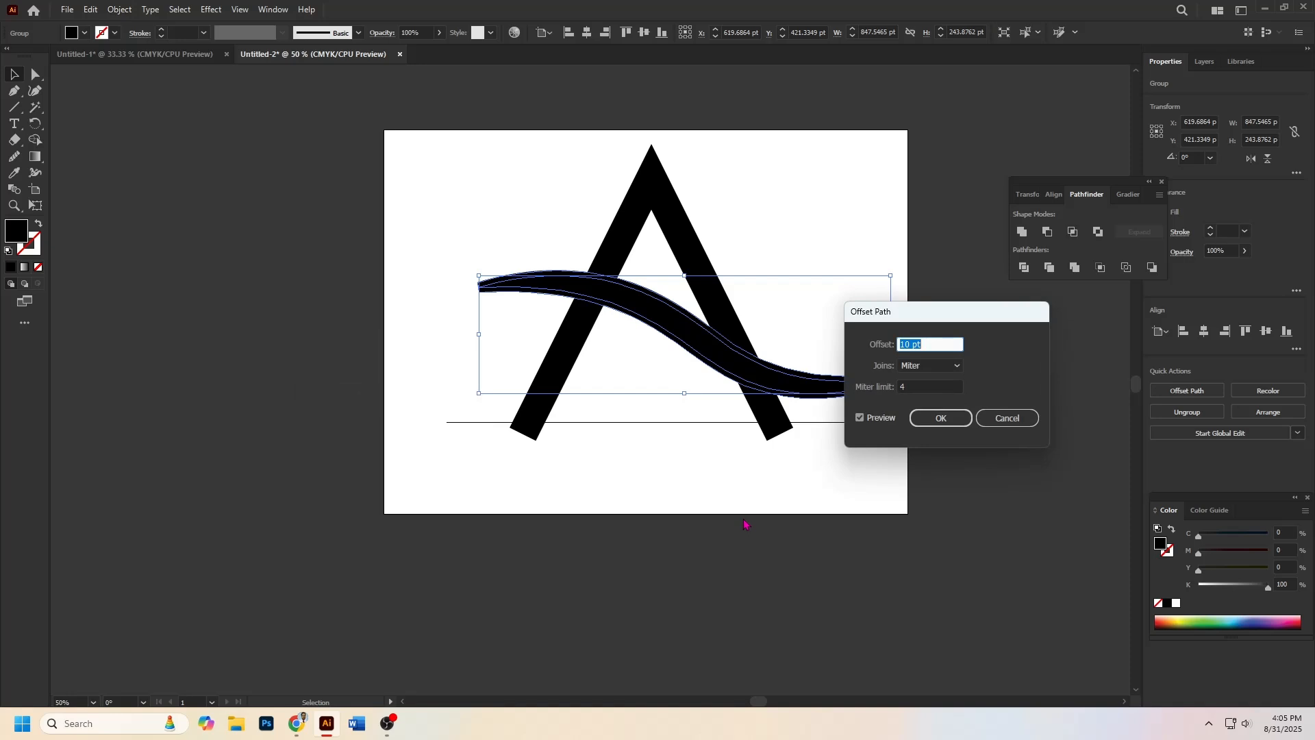
pyautogui.click(940, 417)
pyautogui.click(959, 452)
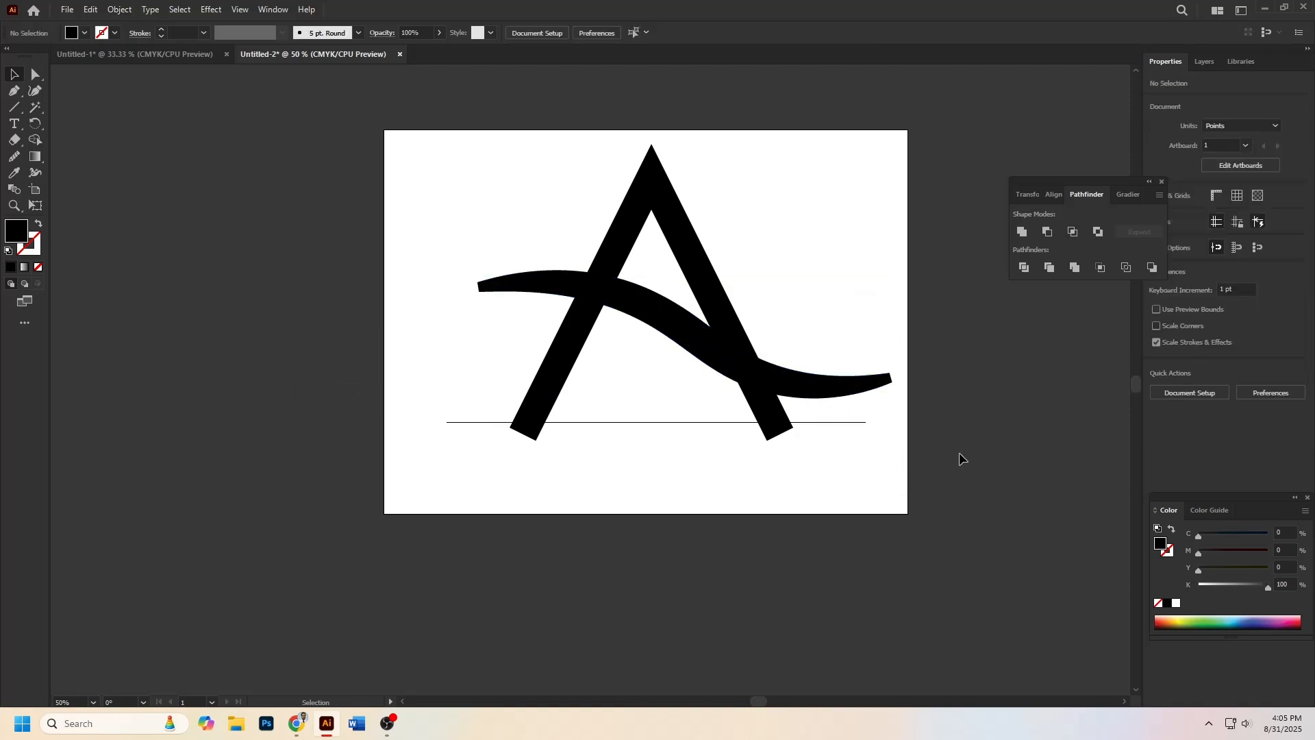
# - Trim both leg ends flat along the horizontal line with the Shape Builder, and remove the leftover parts of the line
pyautogui.scroll(-1, 959, 452)
pyautogui.scroll(1, 822, 457)
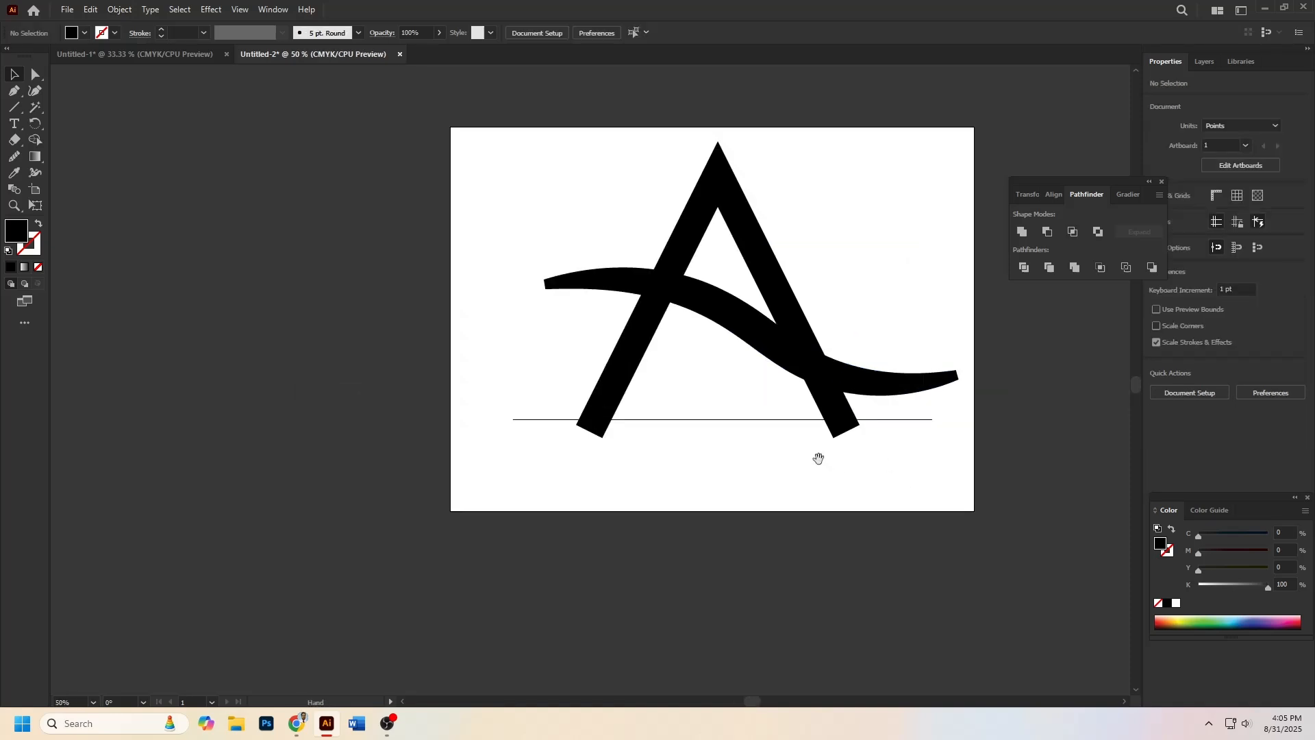
pyautogui.moveTo(816, 456); pyautogui.dragTo(791, 484)
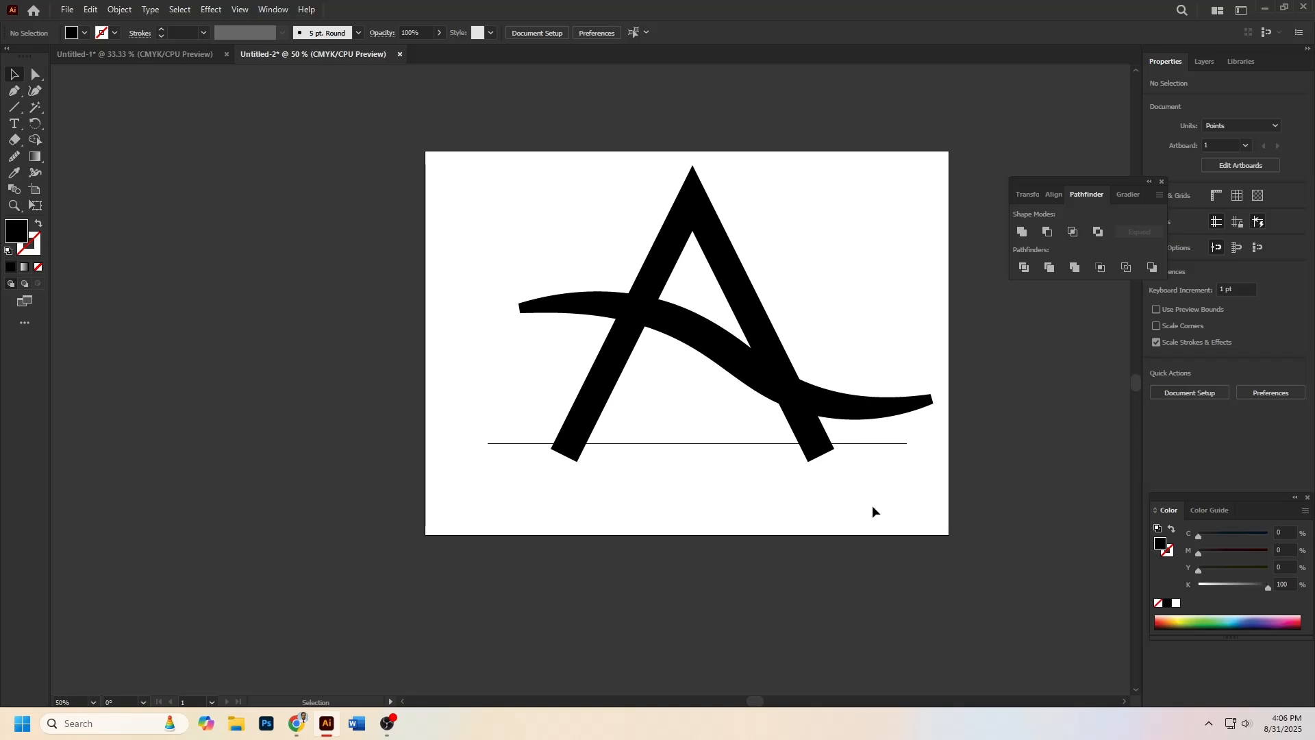
pyautogui.moveTo(872, 504); pyautogui.dragTo(545, 220)
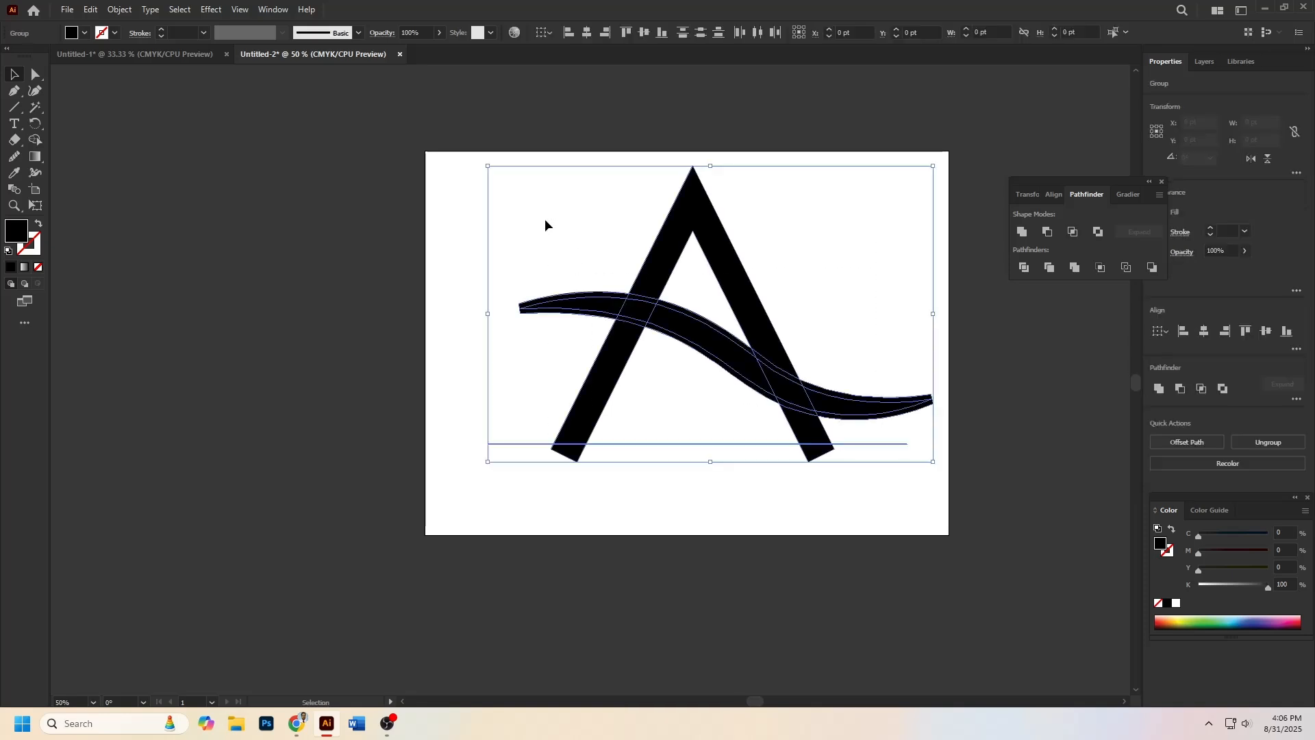
pyautogui.hotkey('shift', 'm')
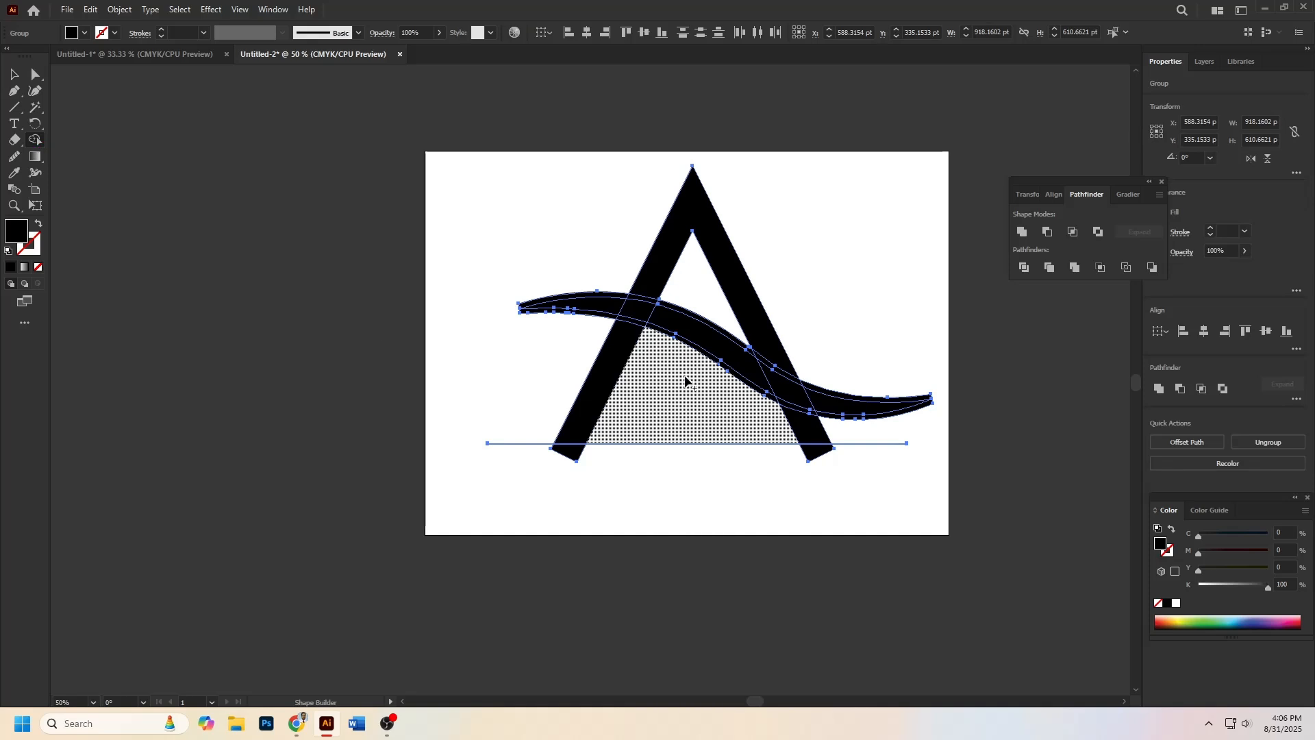
pyautogui.keyDown('alt'); pyautogui.click(693, 419); pyautogui.keyUp('alt')
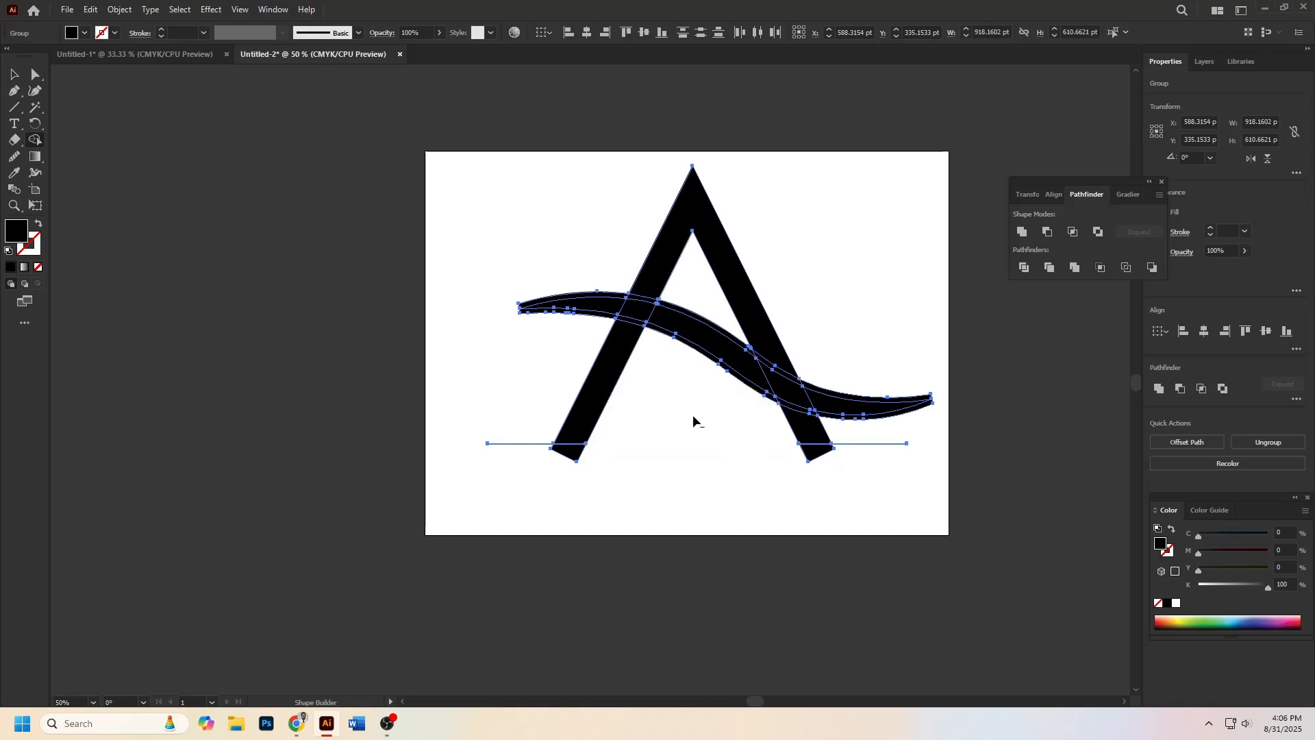
pyautogui.keyDown('alt'); pyautogui.click(820, 453); pyautogui.keyUp('alt')
pyautogui.keyDown('alt'); pyautogui.click(570, 454); pyautogui.keyUp('alt')
pyautogui.keyDown('alt'); pyautogui.click(515, 443); pyautogui.keyUp('alt')
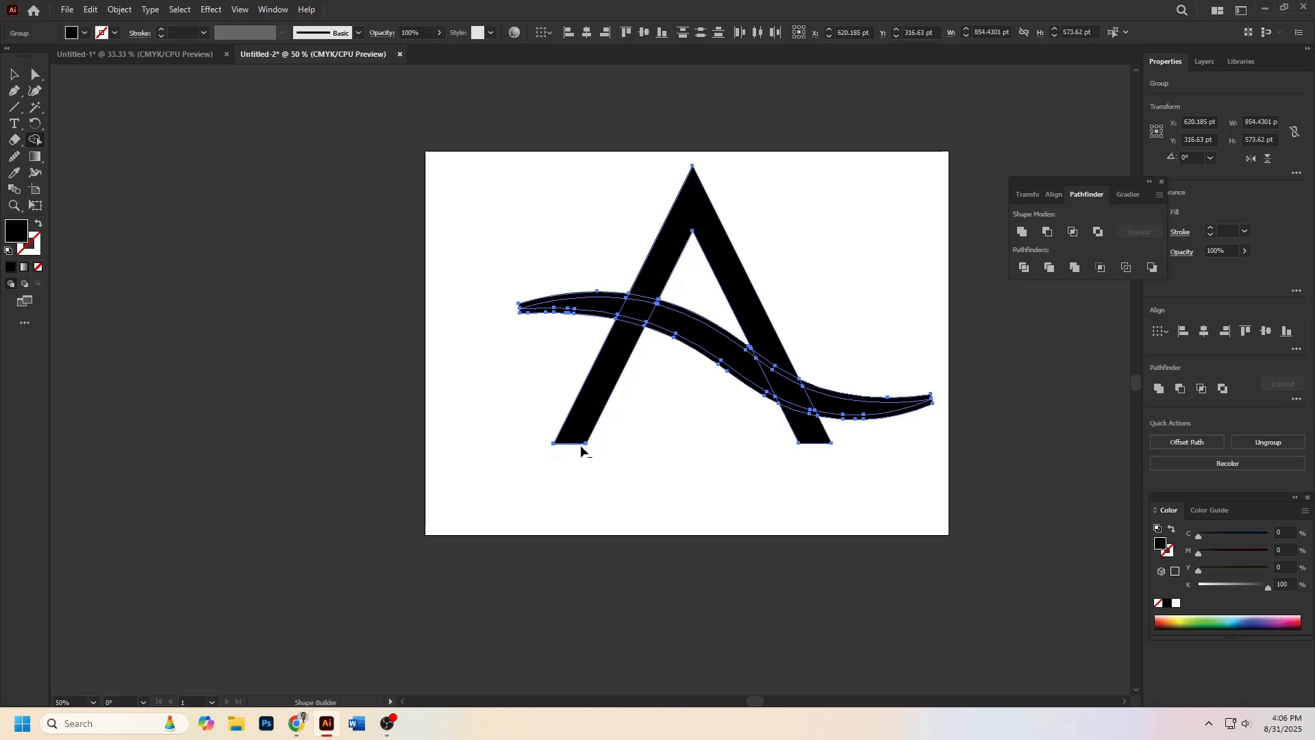
# - Remove the crossbar's offset margin with the Shape Builder, leaving gaps below it on the right leg and above it on the left leg
pyautogui.keyDown('alt'); pyautogui.click(690, 354); pyautogui.keyUp('alt')
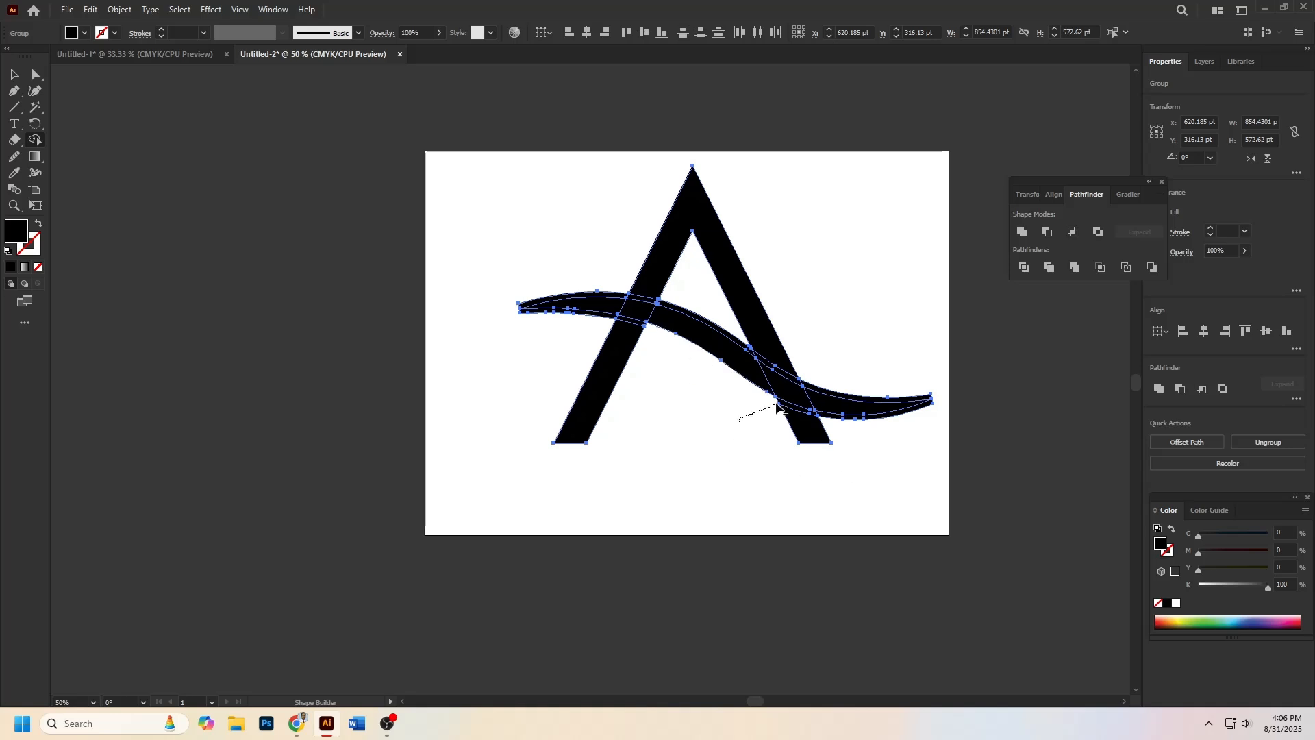
pyautogui.scroll(3, 857, 439)
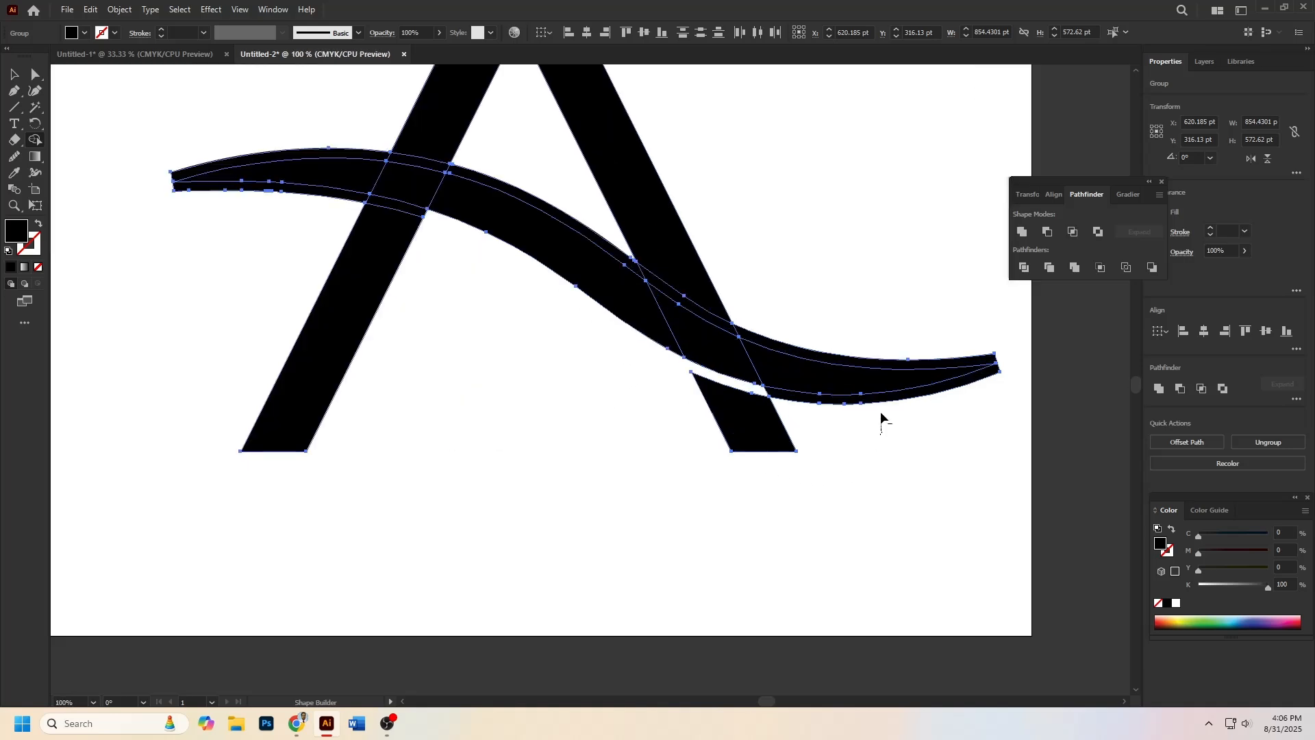
pyautogui.scroll(-1, 632, 403)
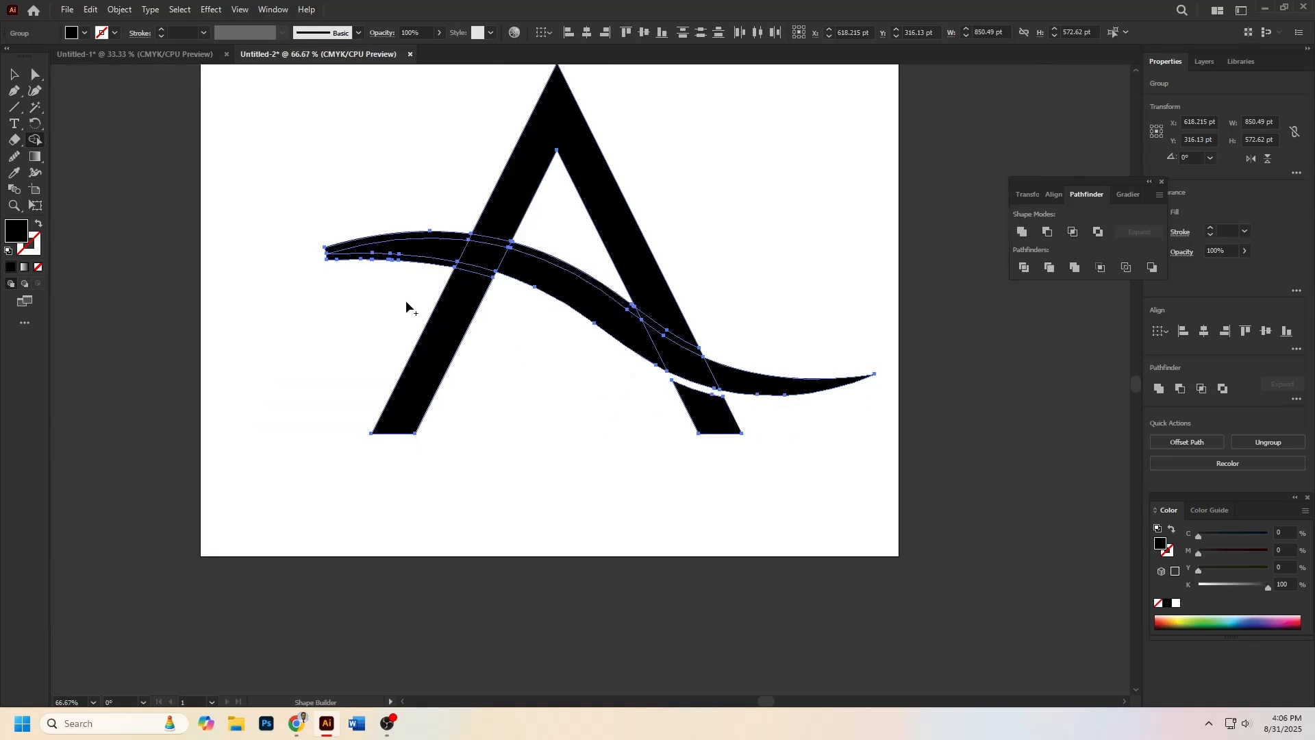
pyautogui.moveTo(345, 272); pyautogui.dragTo(336, 258)
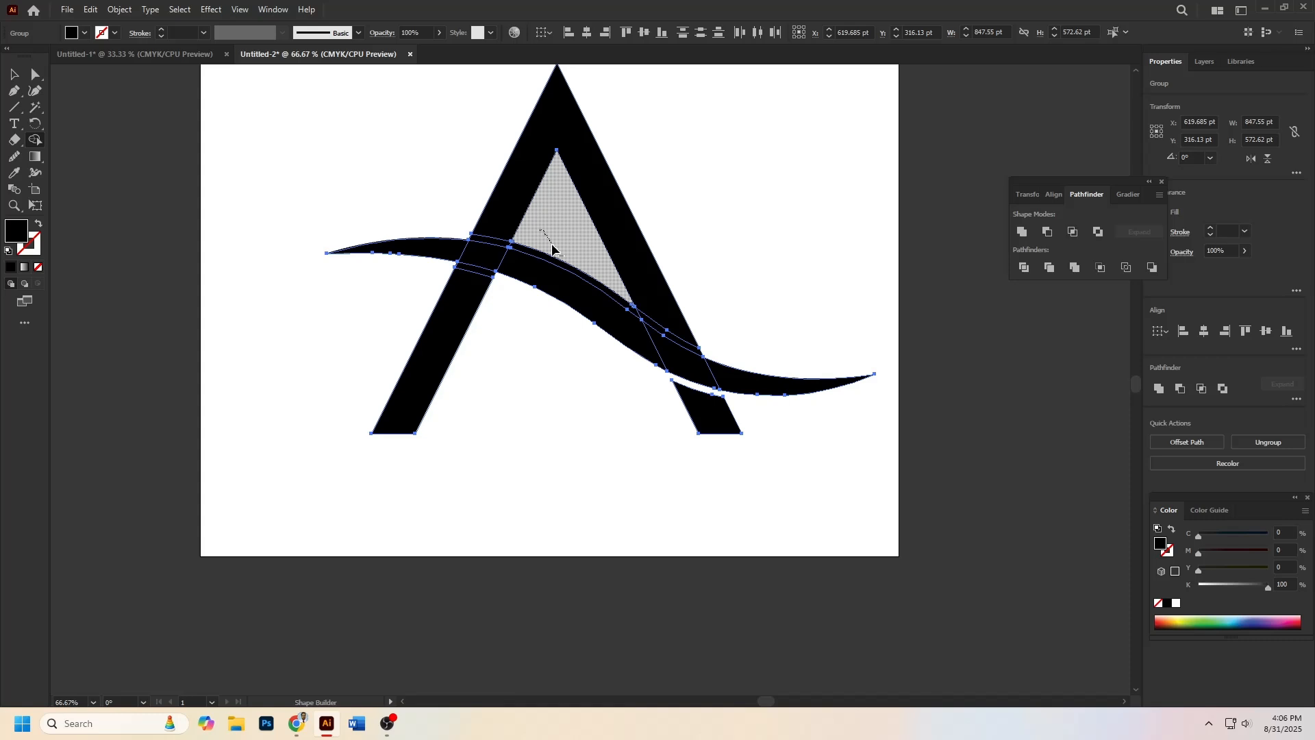
pyautogui.keyDown('alt'); pyautogui.click(491, 238); pyautogui.keyUp('alt')
pyautogui.press('v')
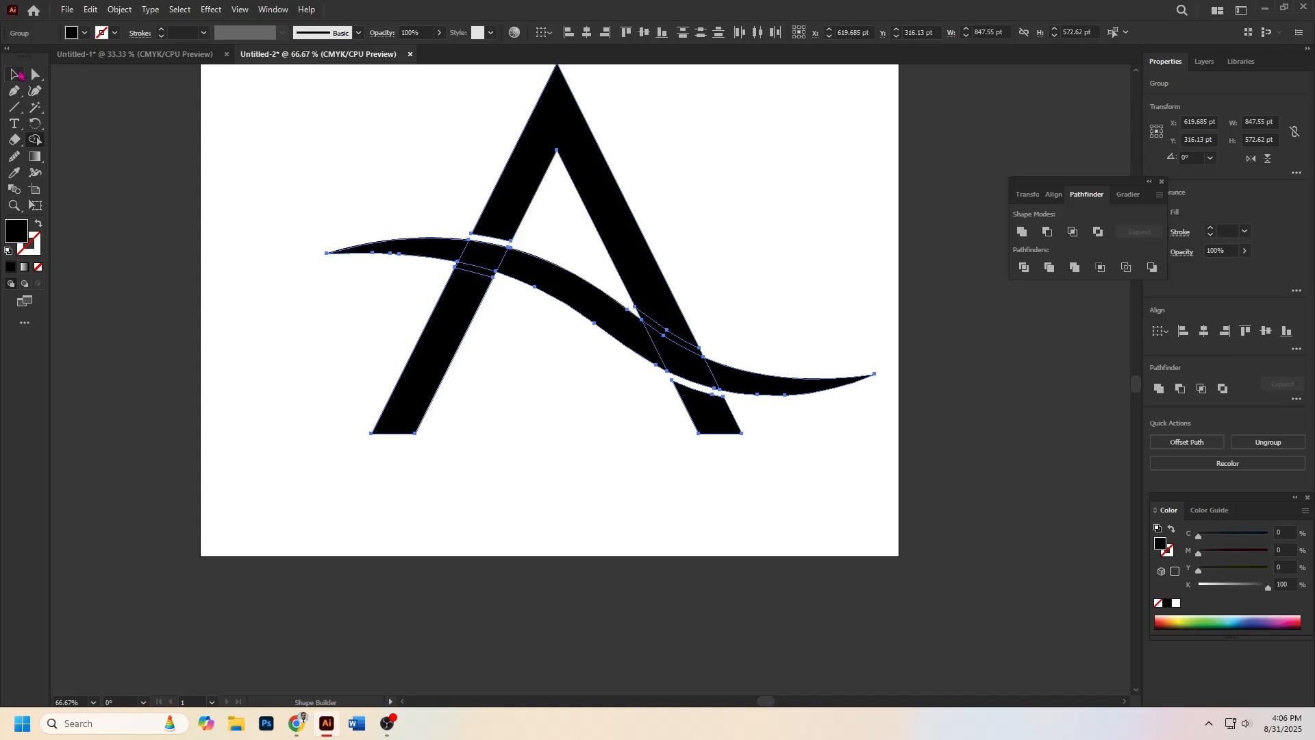
pyautogui.click(252, 133)
pyautogui.keyDown('alt'); pyautogui.scroll(-1, 560, 401); pyautogui.keyUp('alt')
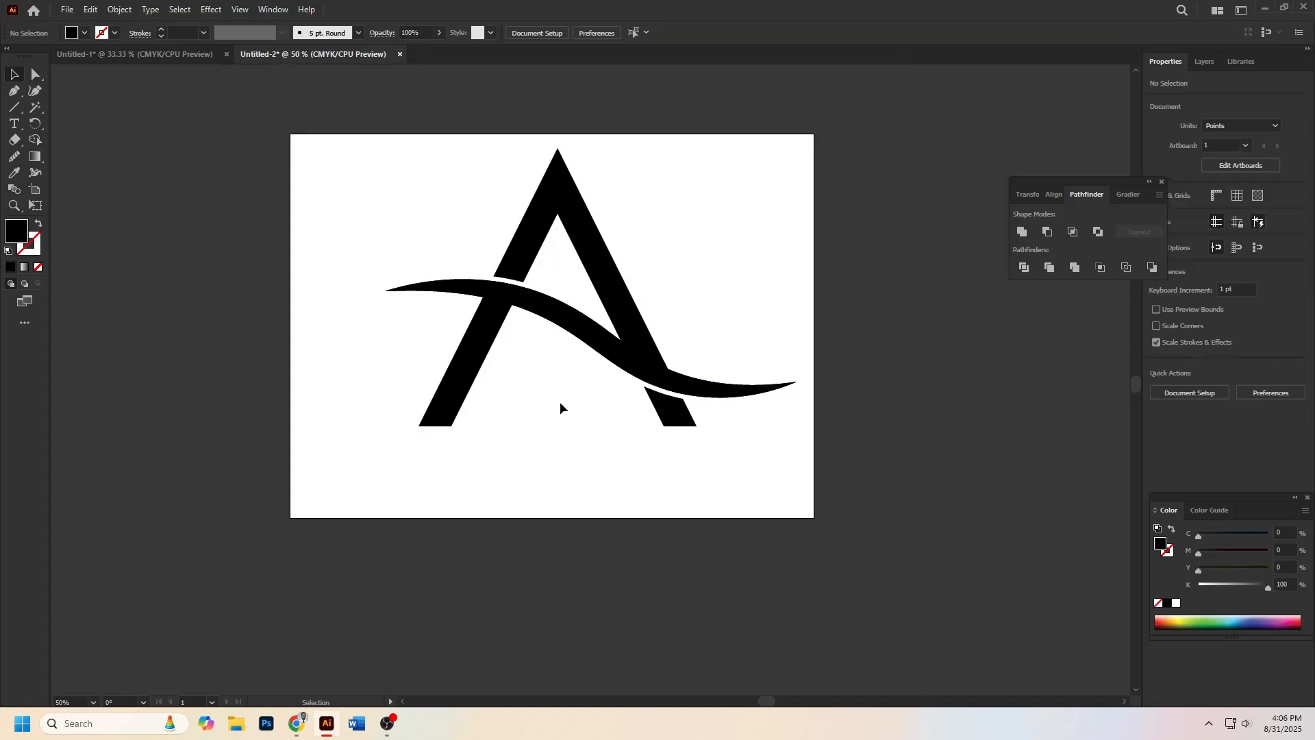
# - Merge the overlapping pieces of the A's legs and crossbar with the Pathfinder
pyautogui.keyDown('alt'); pyautogui.scroll(-1, 560, 402); pyautogui.keyUp('alt')
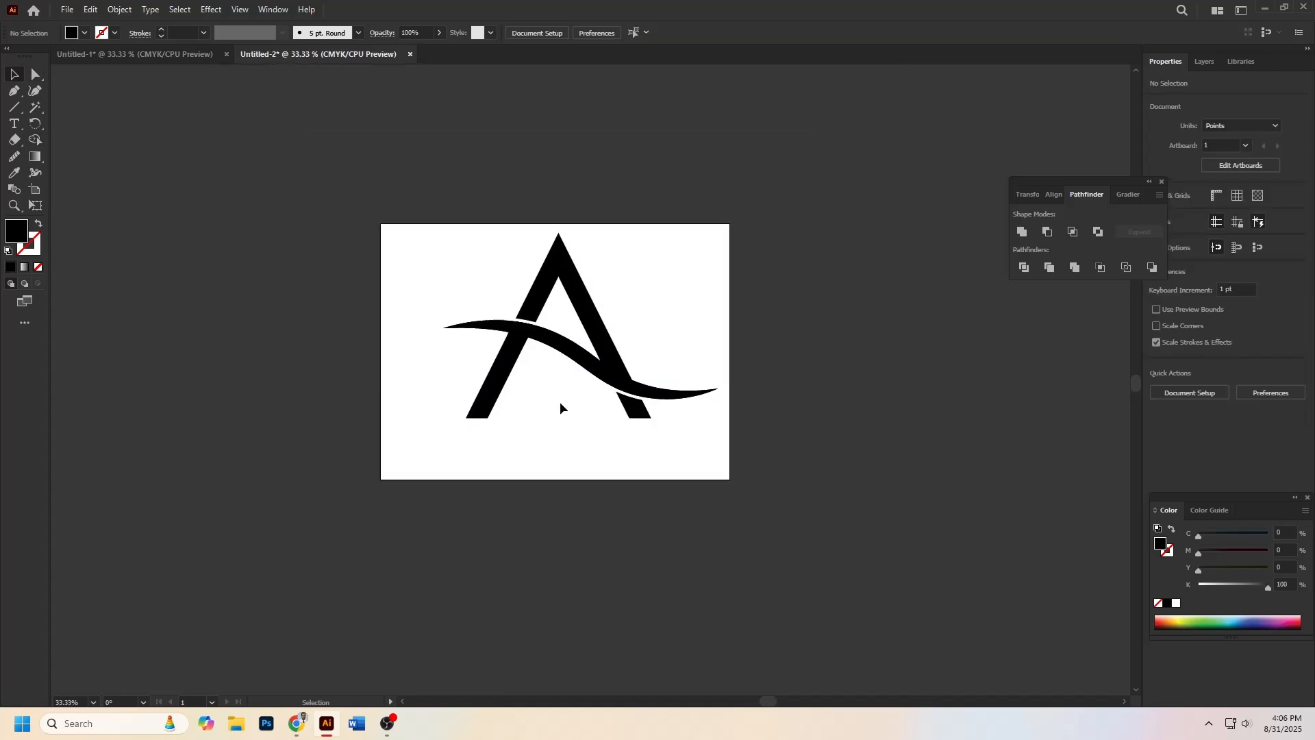
pyautogui.keyDown('alt'); pyautogui.scroll(1, 557, 401); pyautogui.keyUp('alt')
pyautogui.moveTo(715, 493); pyautogui.dragTo(485, 230)
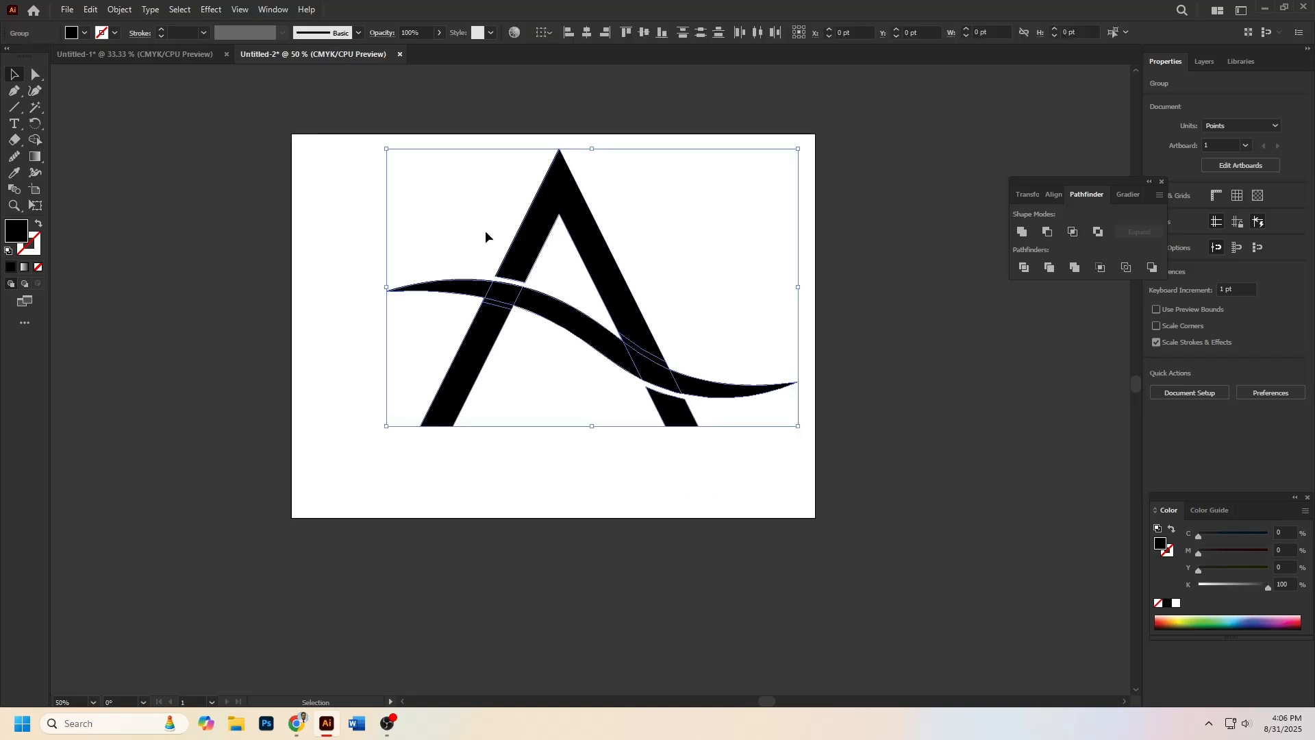
pyautogui.click(1089, 266)
pyautogui.click(982, 290)
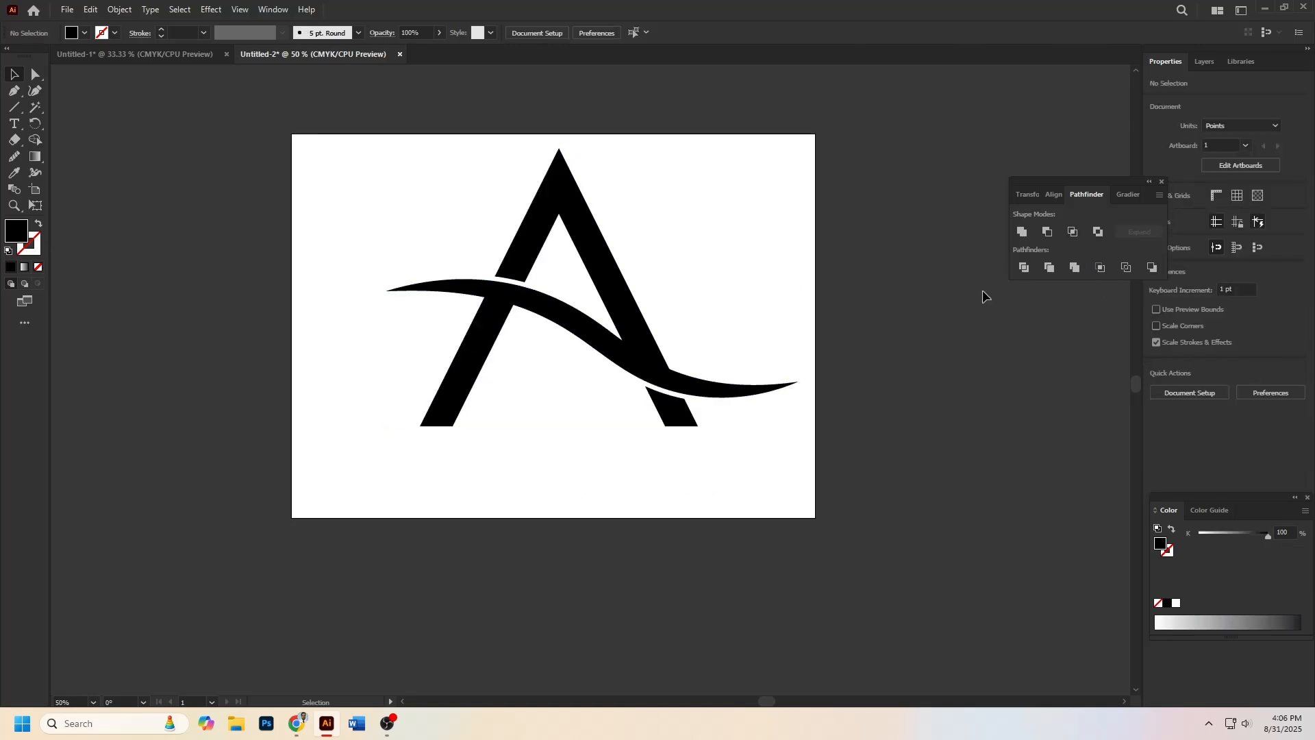
pyautogui.keyDown('alt'); pyautogui.scroll(-2, 701, 354); pyautogui.keyUp('alt')
pyautogui.keyDown('alt'); pyautogui.scroll(2, 701, 354); pyautogui.keyUp('alt')
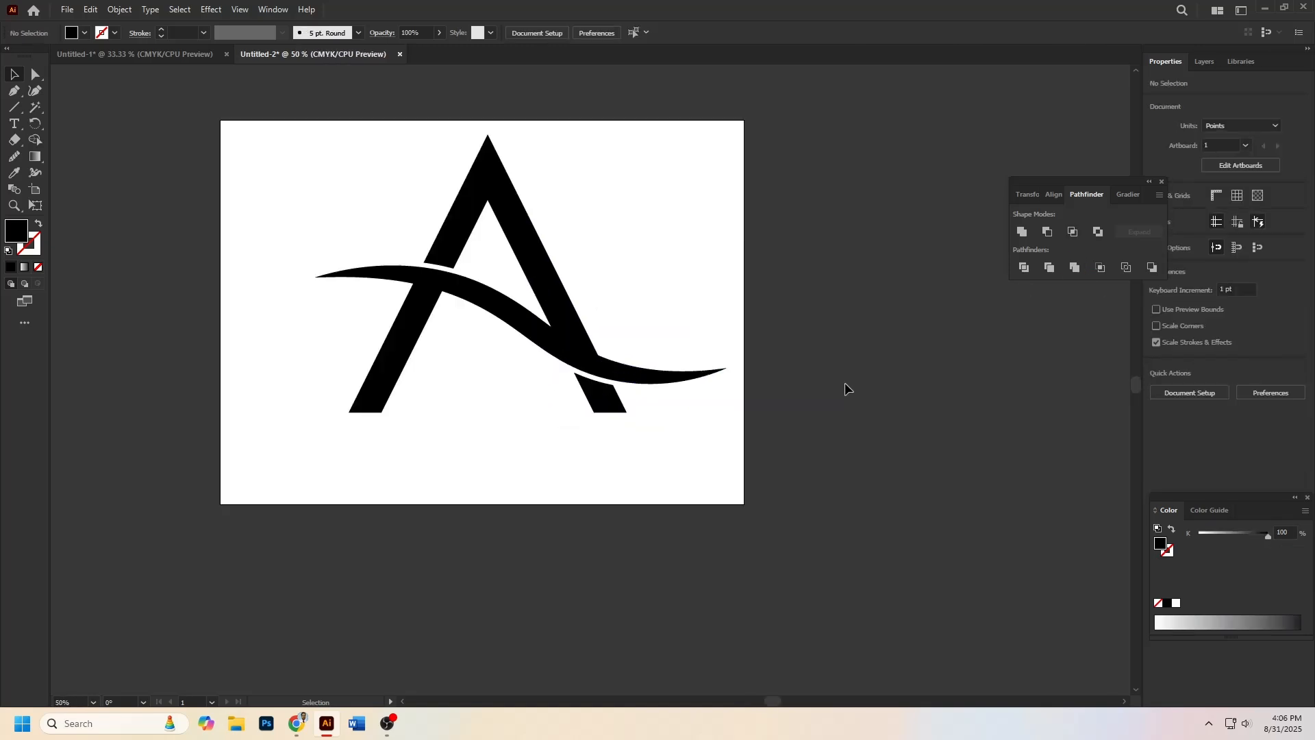
# - Scale the merged A logo down to about 719 × 486 pt and move it to the middle of the artboard
pyautogui.click(688, 343)
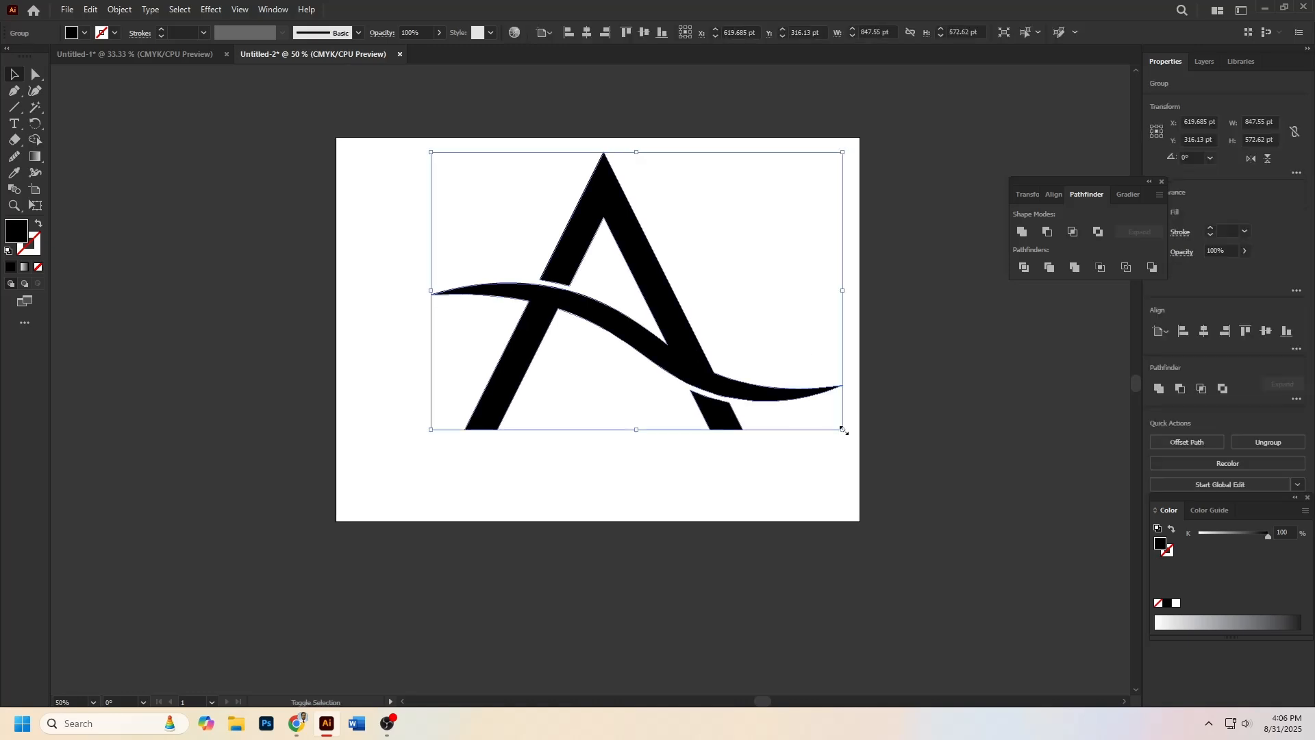
pyautogui.moveTo(843, 430); pyautogui.dragTo(780, 388)
pyautogui.click(801, 408)
pyautogui.moveTo(682, 356); pyautogui.dragTo(702, 397)
pyautogui.click(875, 386)
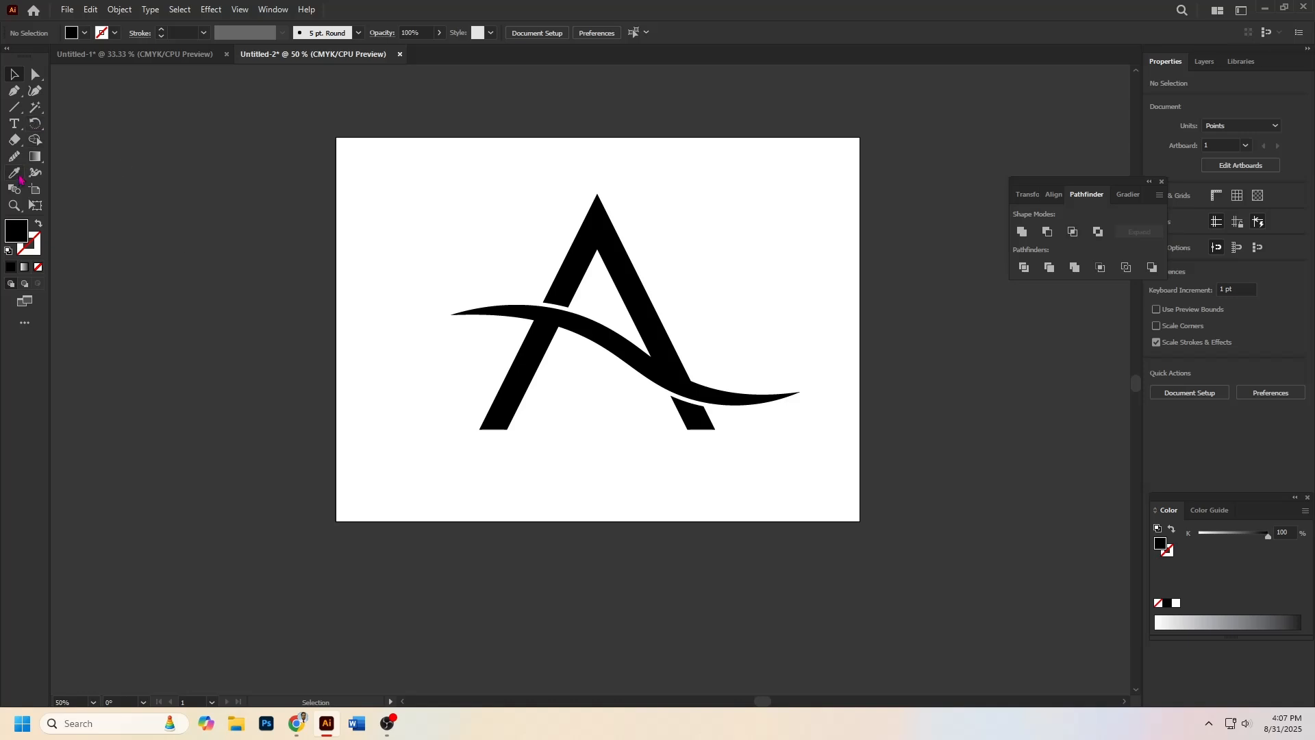
# - Draw a circle about 679 pt in diameter over the A logo and fill it with cyan
pyautogui.click(15, 106)
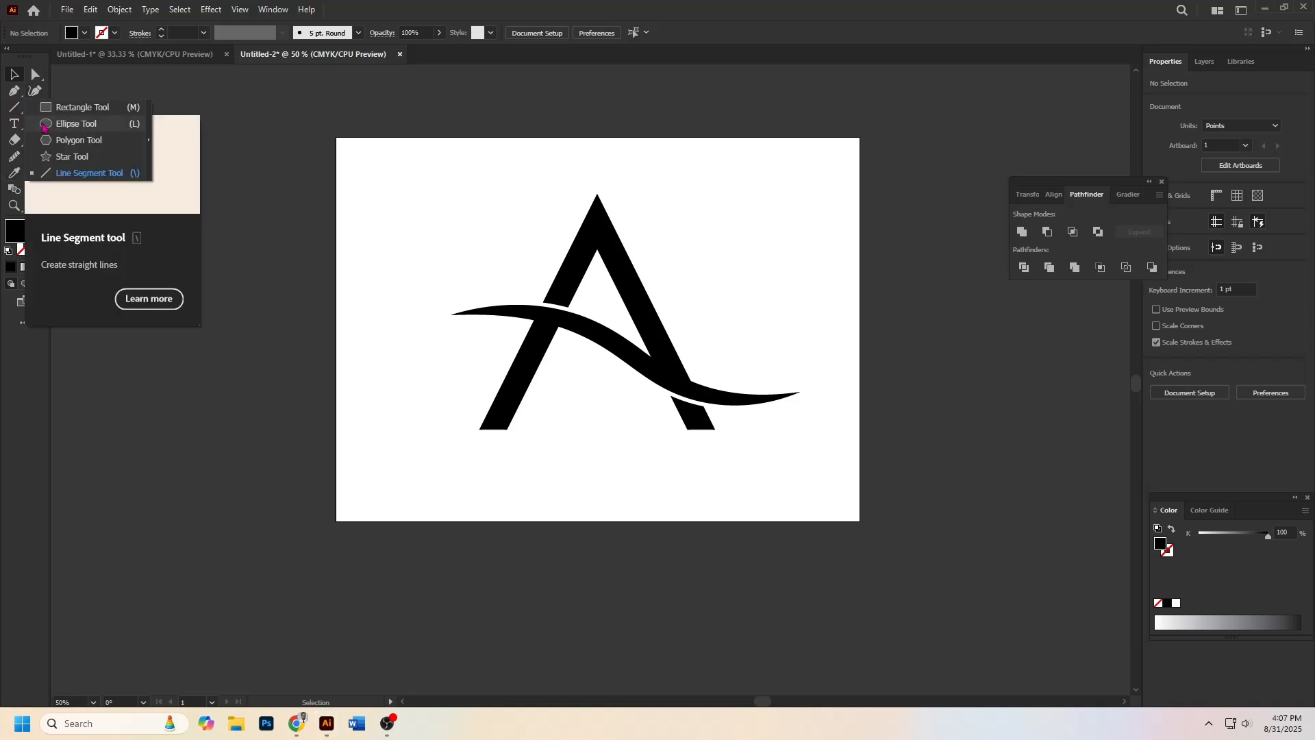
pyautogui.click(62, 121)
pyautogui.moveTo(491, 204); pyautogui.dragTo(822, 533)
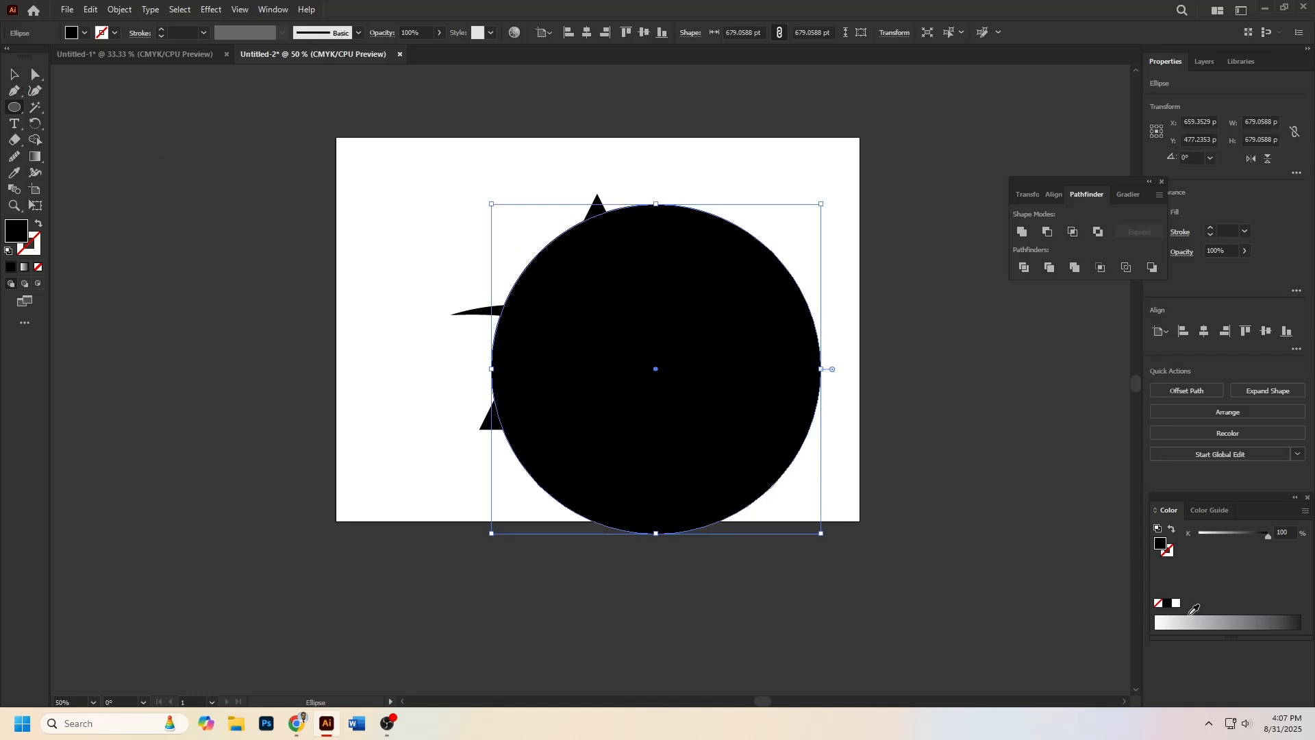
pyautogui.click(85, 33)
pyautogui.click(75, 57)
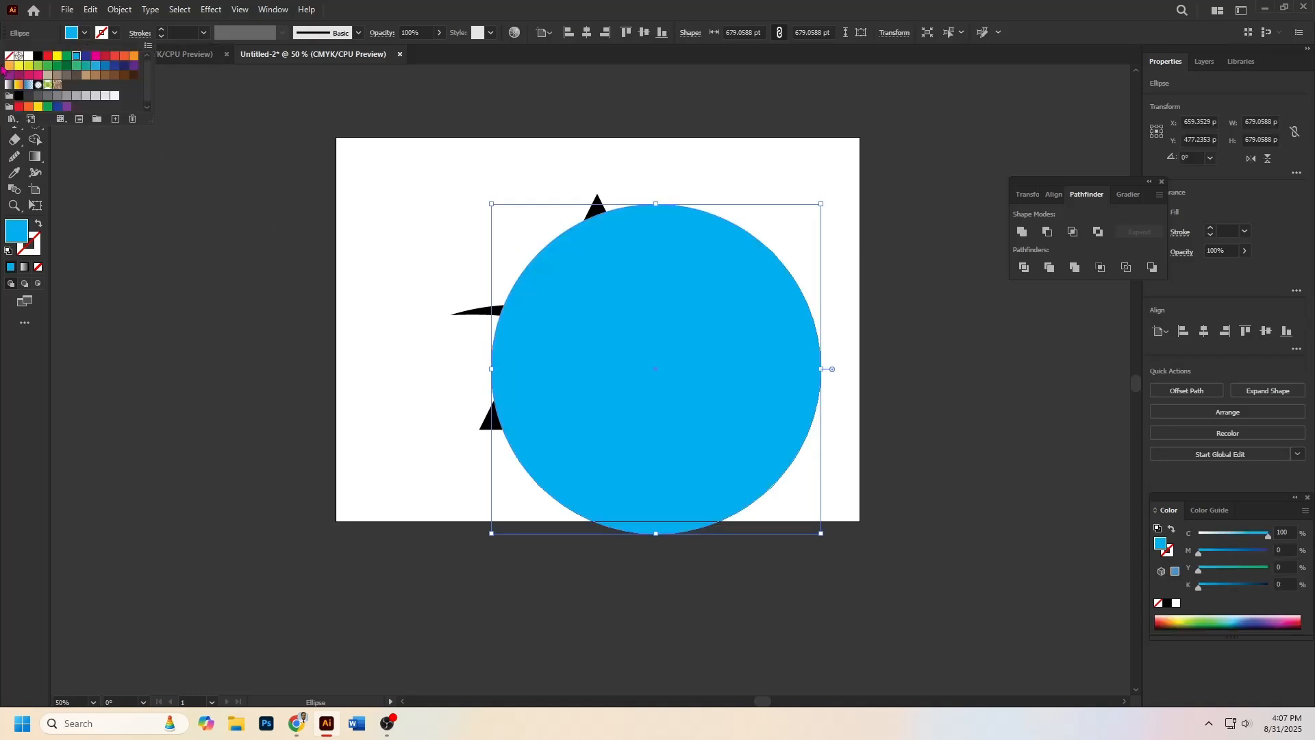
pyautogui.click(9, 56)
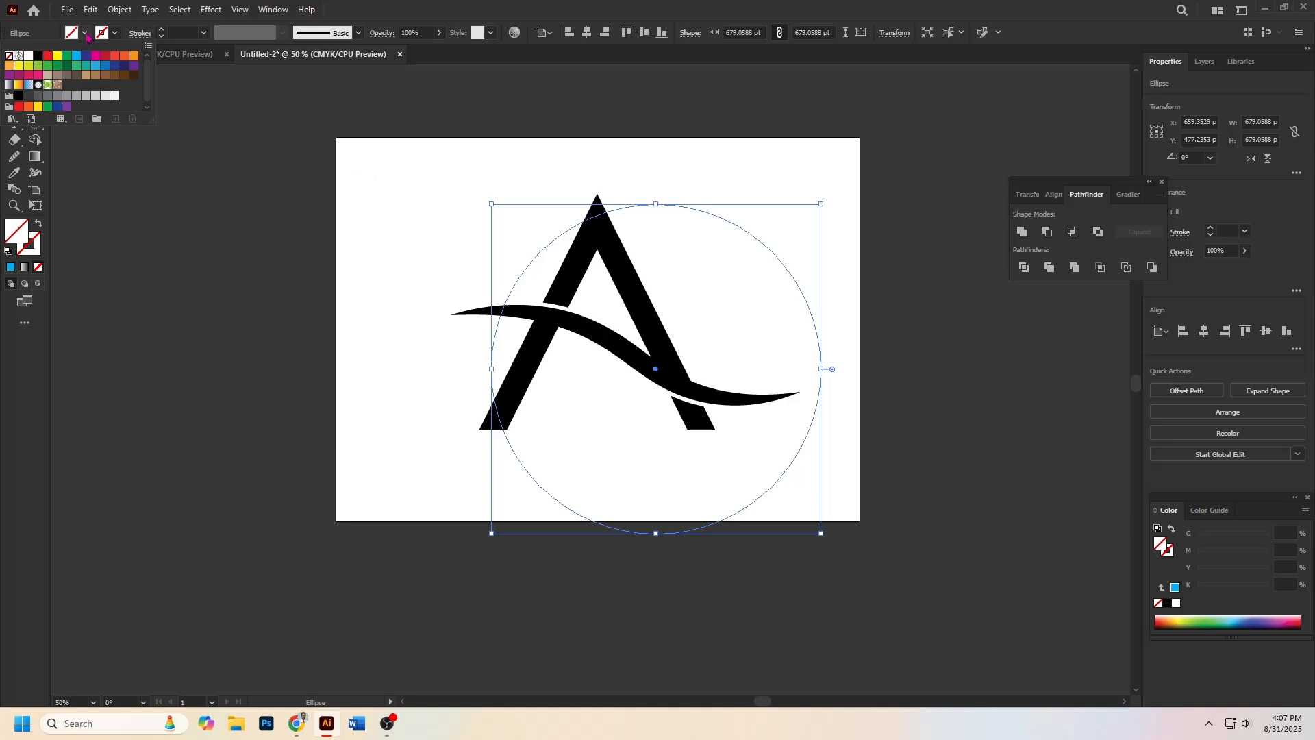
pyautogui.click(76, 56)
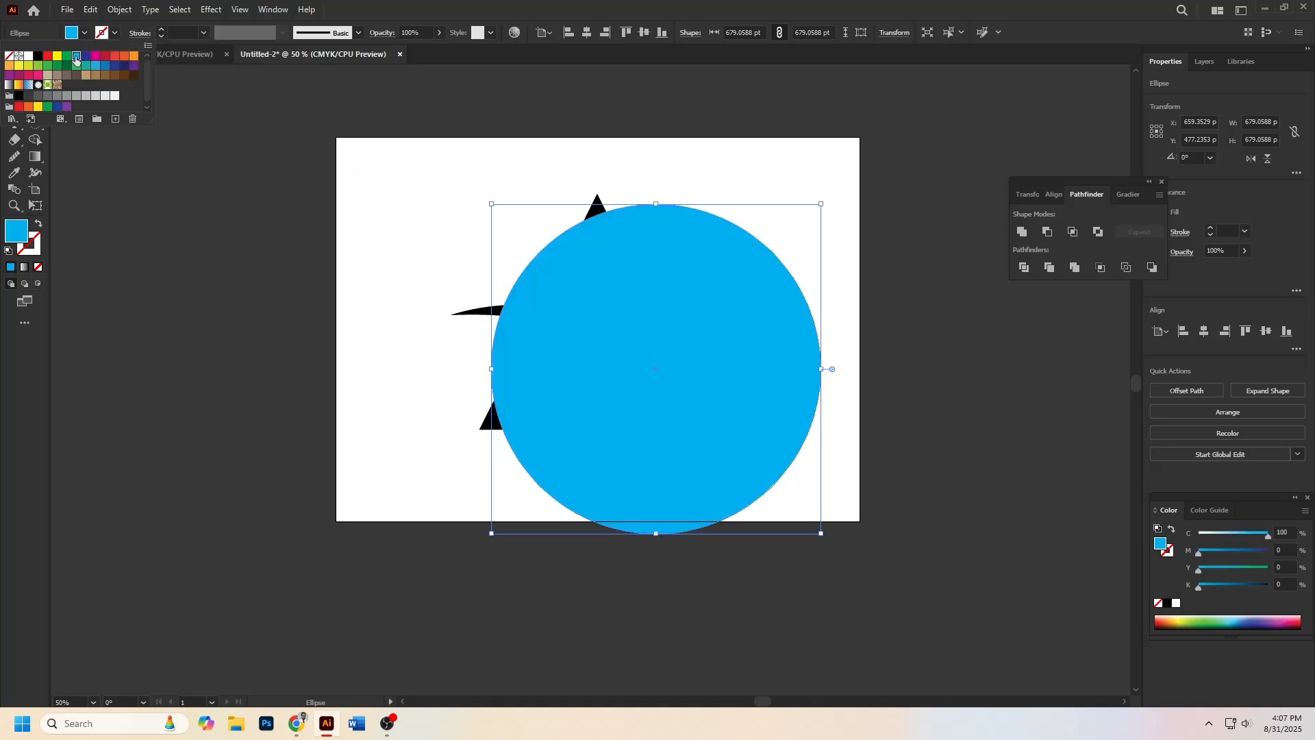
# - Bring the A logo to the front of the cyan circle
pyautogui.click(15, 75)
pyautogui.click(402, 273)
pyautogui.click(596, 212)
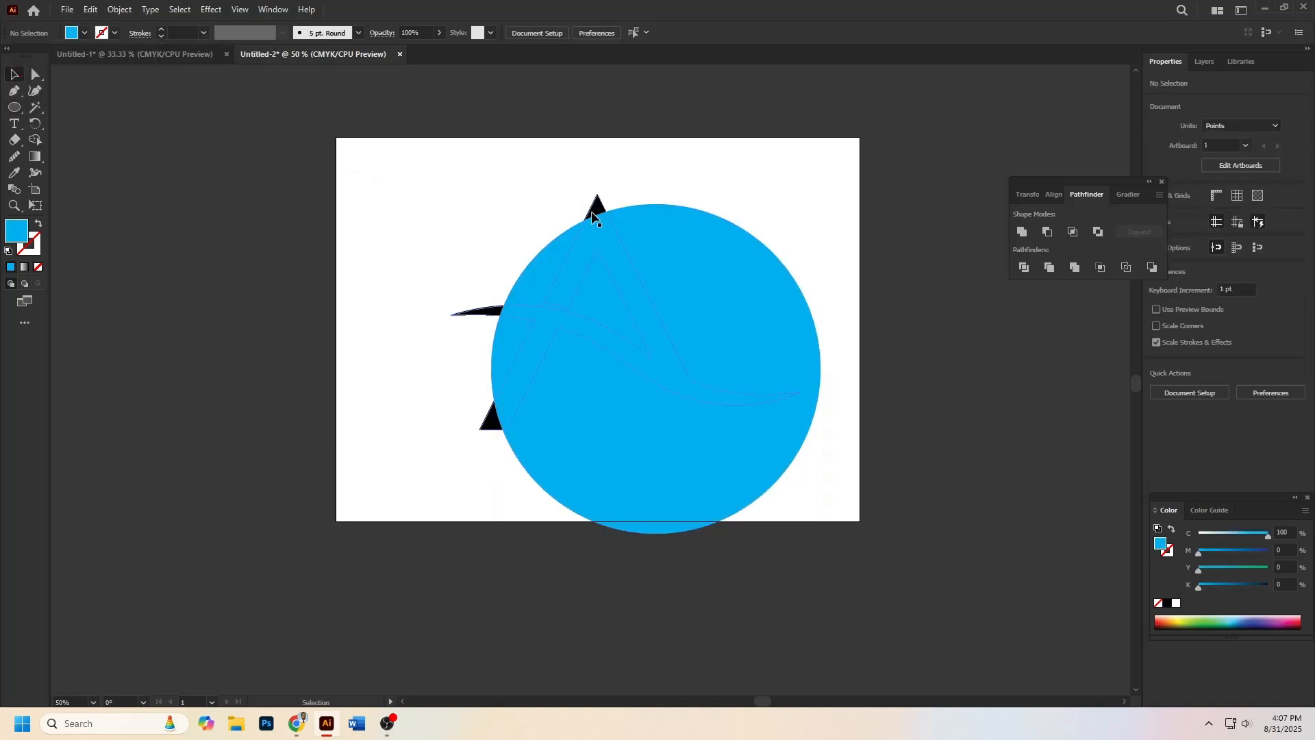
pyautogui.rightClick(593, 213)
pyautogui.moveTo(640, 454)
pyautogui.click(867, 454)
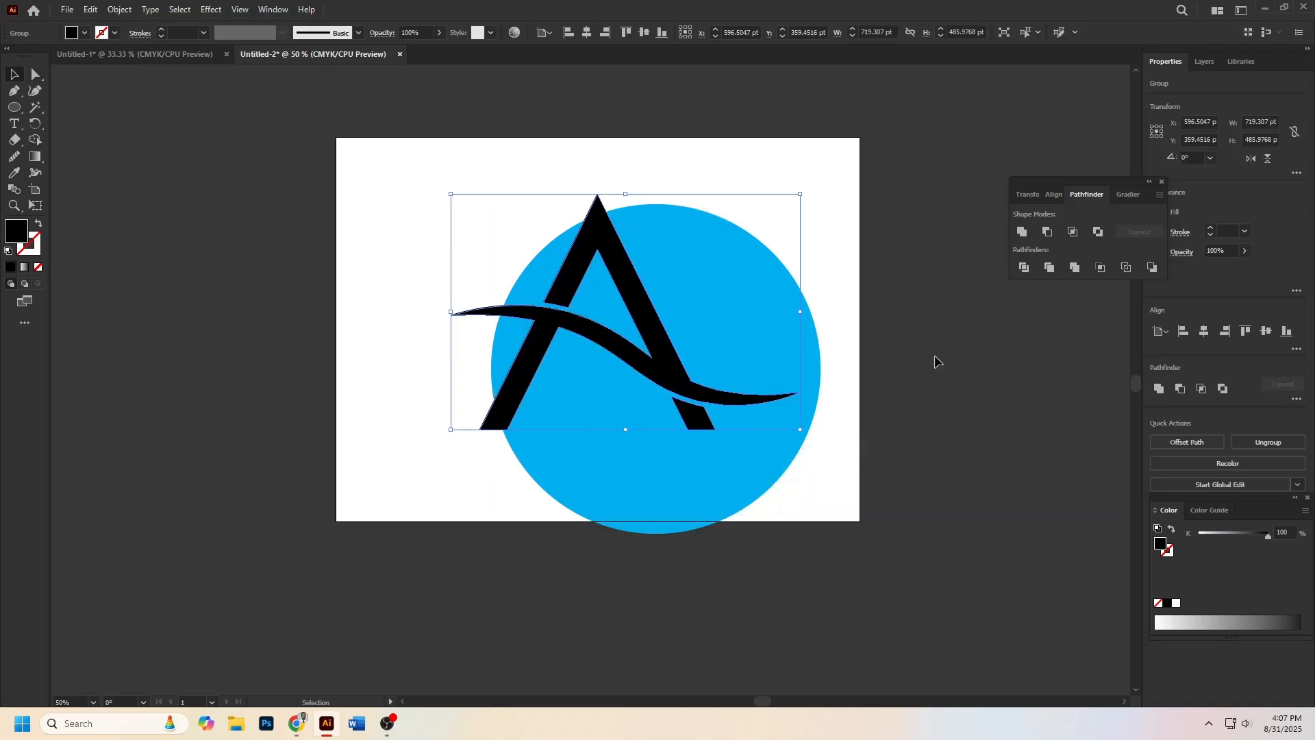
pyautogui.click(933, 361)
# - Align the A logo and the cyan circle to each other's horizontal and vertical centers
pyautogui.hotkey('ctrl', 'a')
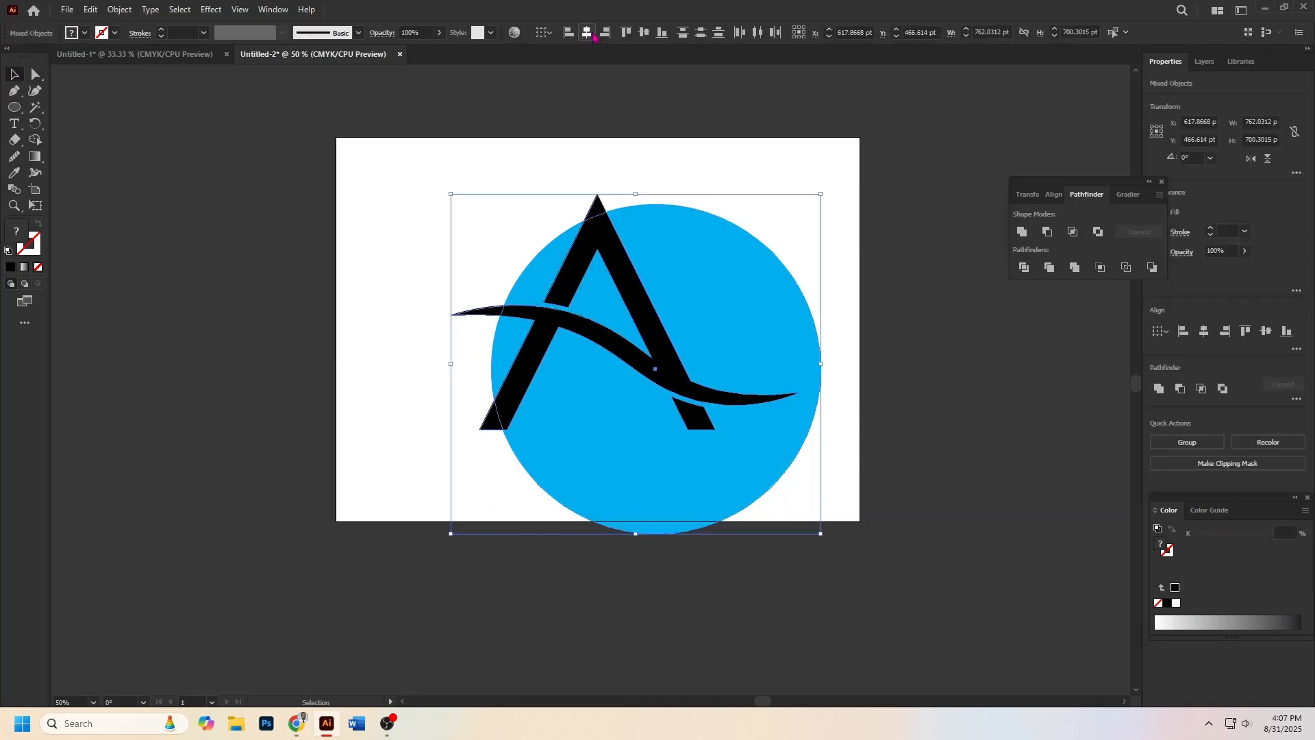
pyautogui.click(587, 33)
pyautogui.click(643, 32)
pyautogui.click(825, 298)
pyautogui.hotkey('ctrl', 'a')
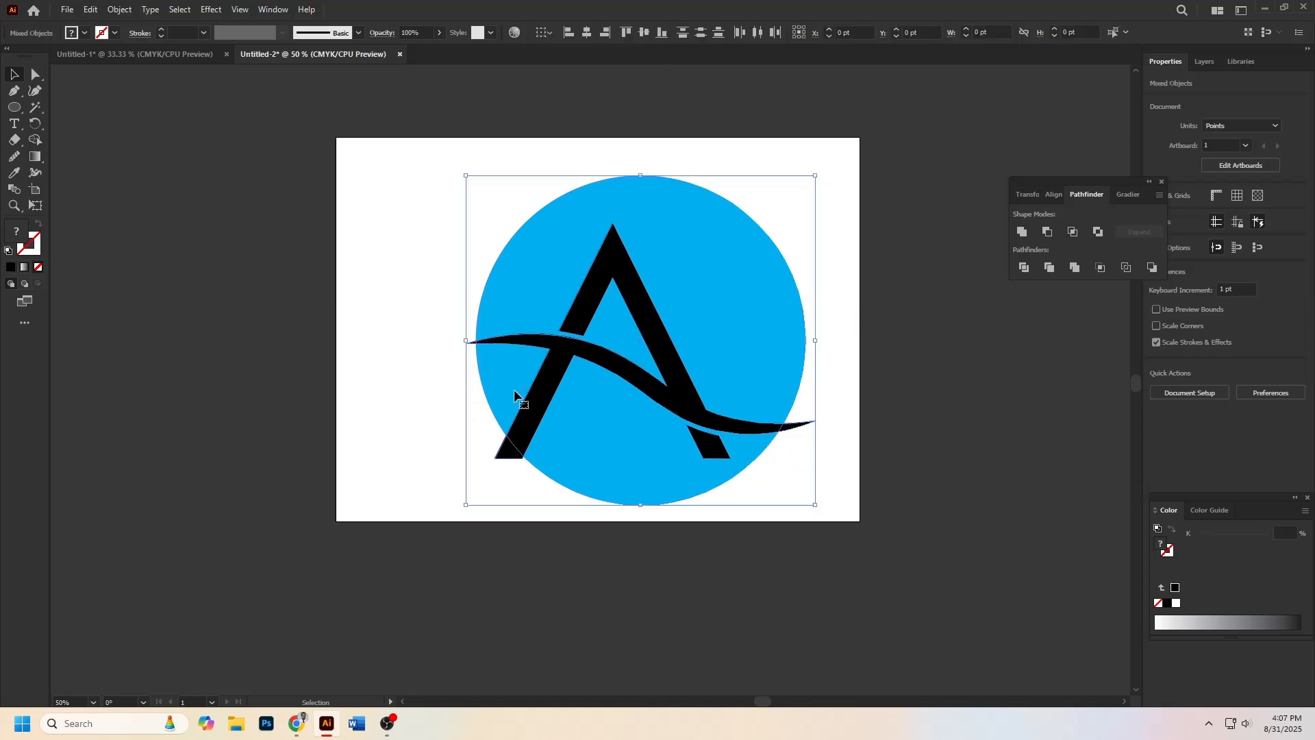
pyautogui.click(898, 226)
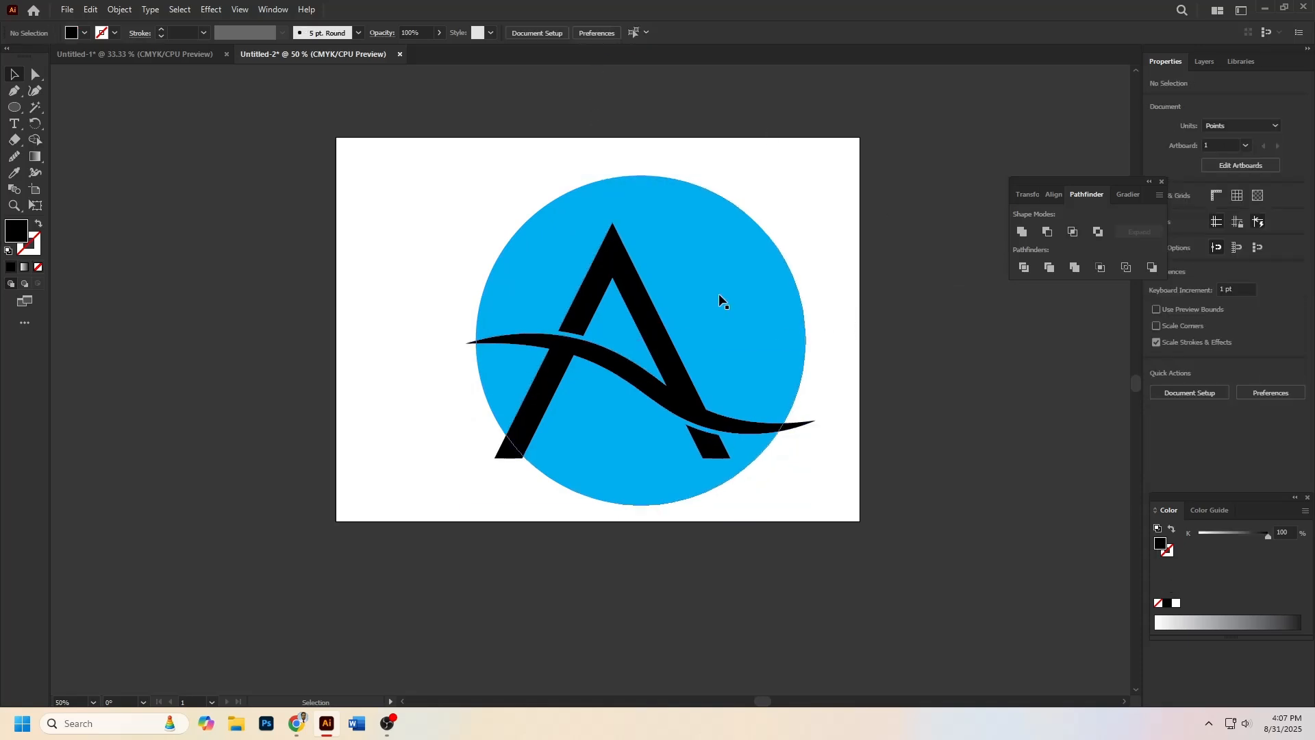
# - Shift the circle toward the middle of the artboard and move the A logo up into the circle's upper part
pyautogui.moveTo(715, 295); pyautogui.dragTo(661, 284)
pyautogui.moveTo(693, 388); pyautogui.dragTo(655, 339)
pyautogui.click(968, 336)
pyautogui.moveTo(854, 336); pyautogui.dragTo(871, 341)
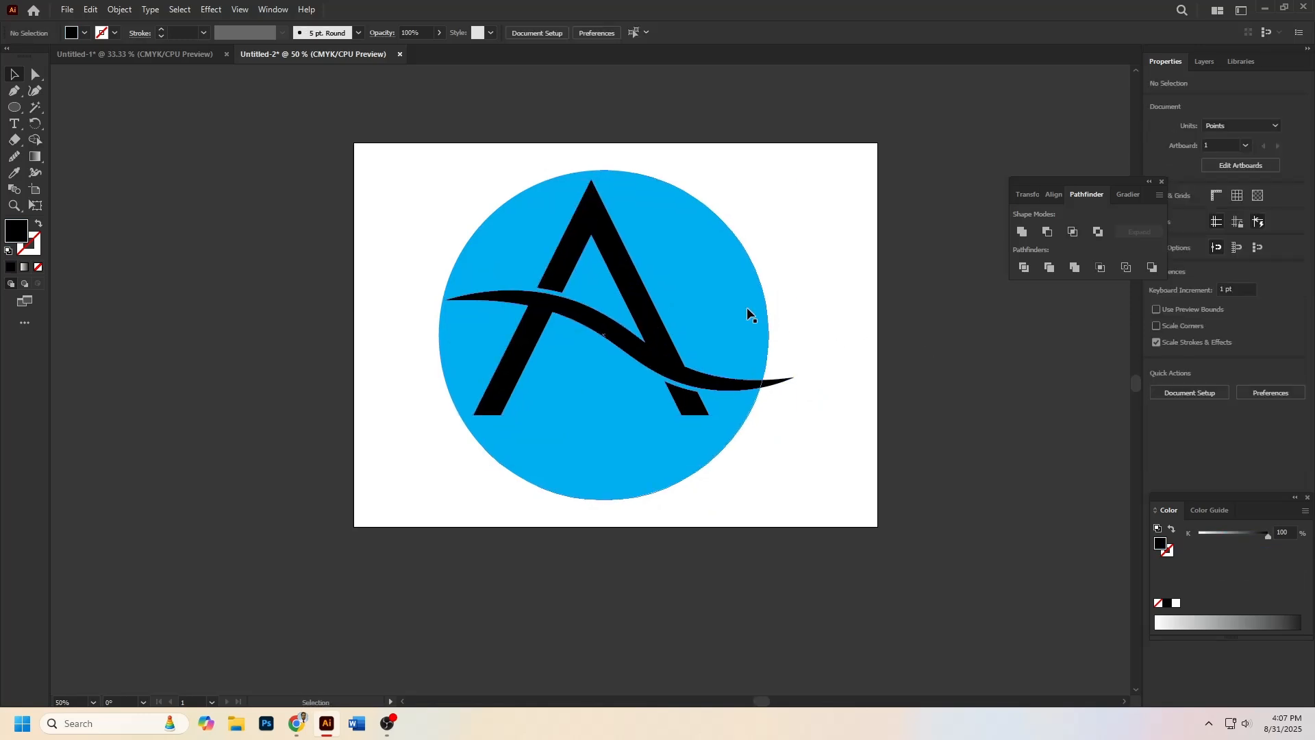
# - Enlarge the cyan circle to about 770 pt in diameter and center it horizontally on the artboard
pyautogui.click(747, 308)
pyautogui.moveTo(770, 500); pyautogui.dragTo(813, 543)
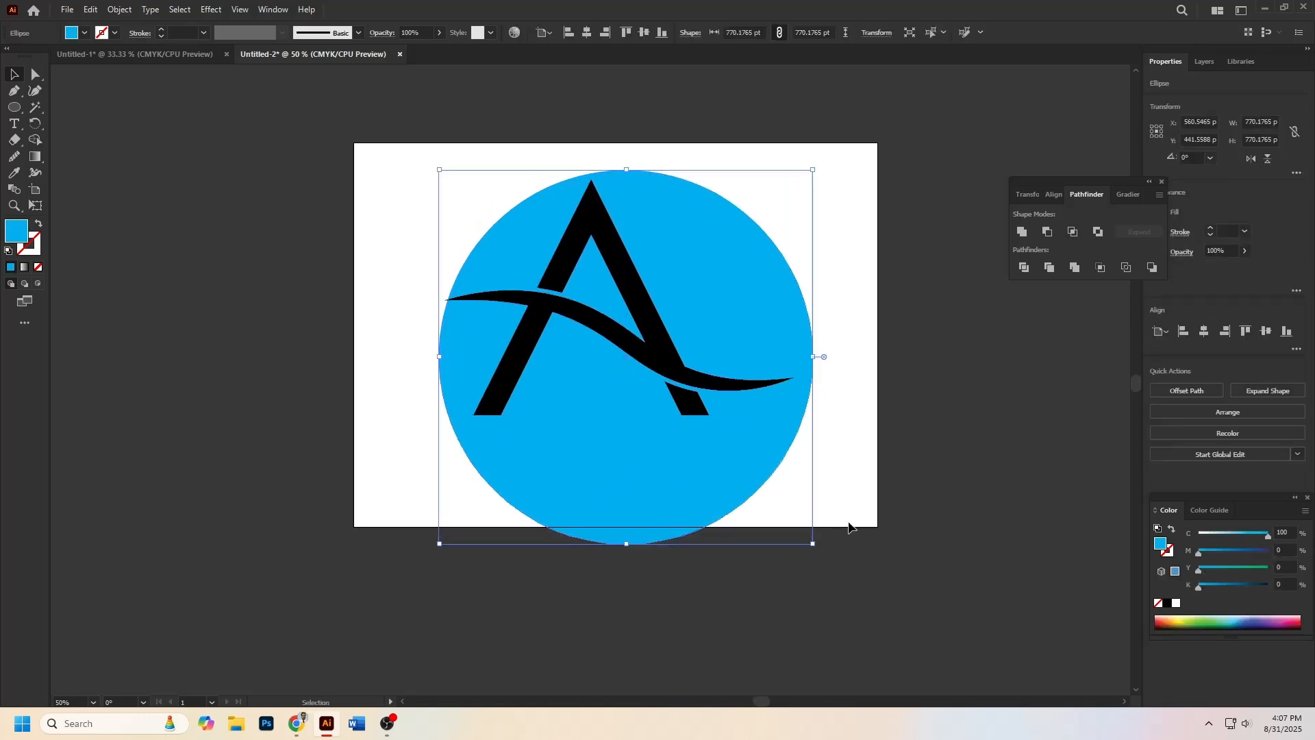
pyautogui.click(851, 529)
pyautogui.moveTo(761, 315); pyautogui.dragTo(749, 291)
pyautogui.click(961, 356)
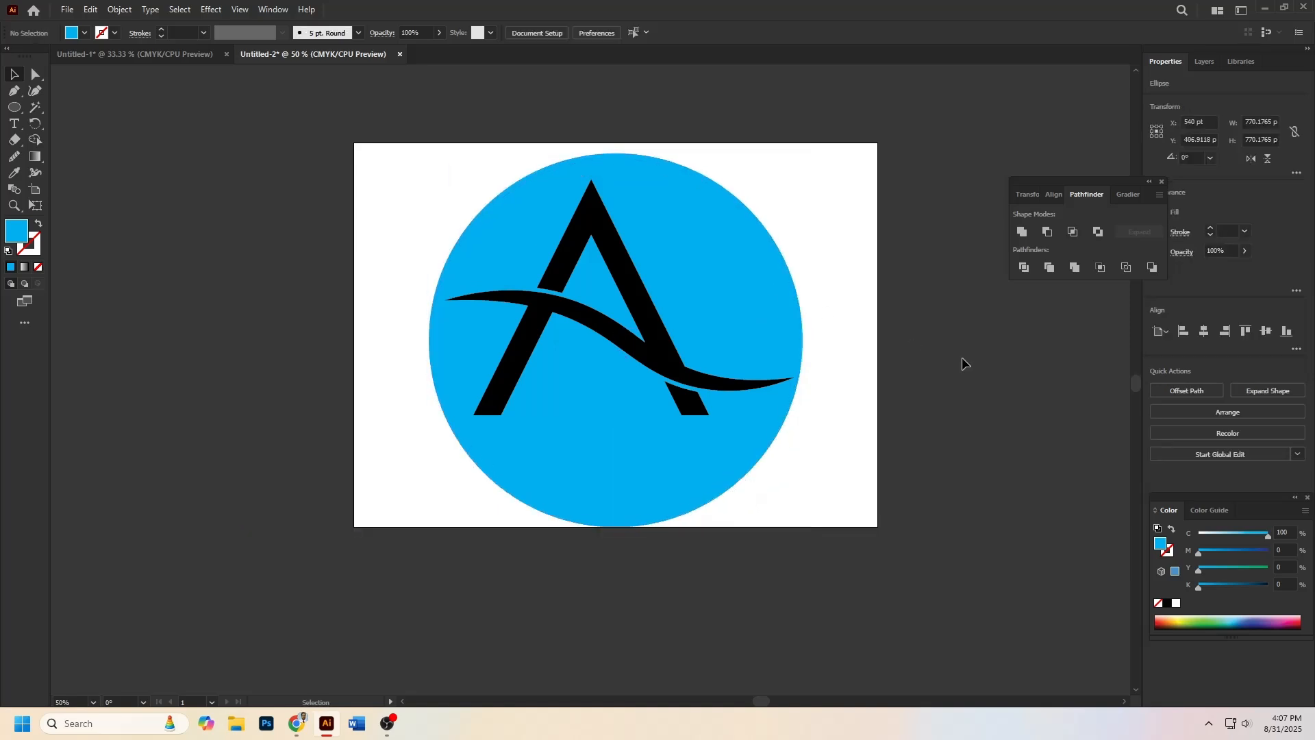
# - Shrink the A to about 643 pt wide, and reposition it and the circle so the A sits in the circle's upper part
pyautogui.click(693, 396)
pyautogui.moveTo(793, 414); pyautogui.dragTo(758, 397)
pyautogui.click(815, 417)
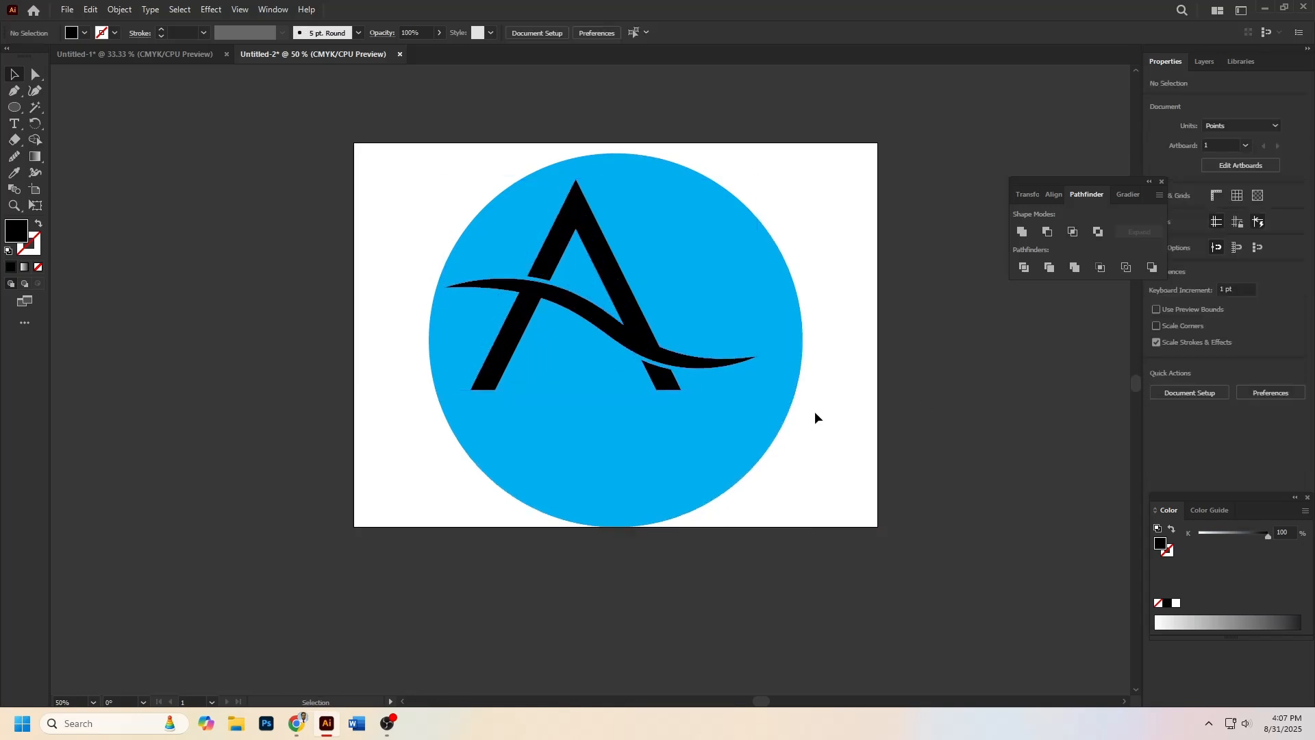
pyautogui.moveTo(641, 345); pyautogui.dragTo(690, 352)
pyautogui.click(830, 407)
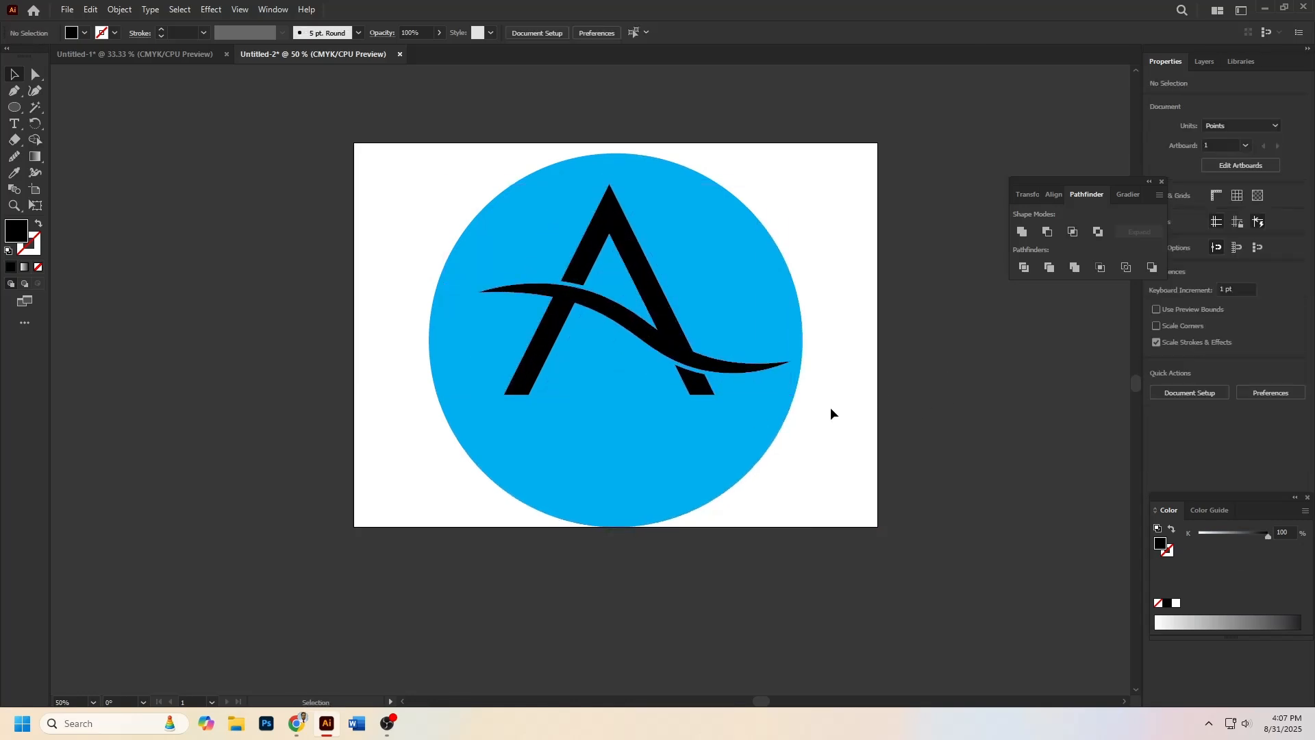
pyautogui.moveTo(758, 430); pyautogui.dragTo(757, 420)
pyautogui.click(986, 420)
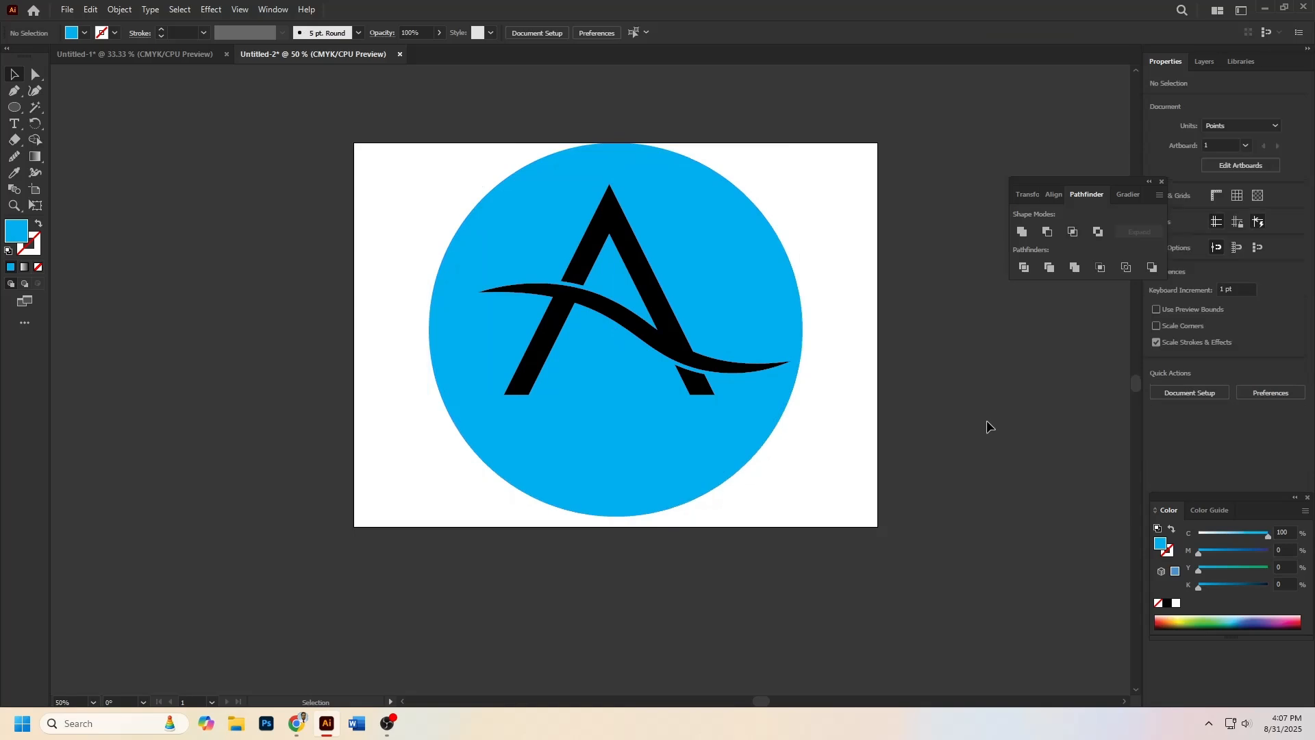
# - Add the text "GROUP" at 60 pt below the artboard
pyautogui.press('t')
pyautogui.click(597, 589)
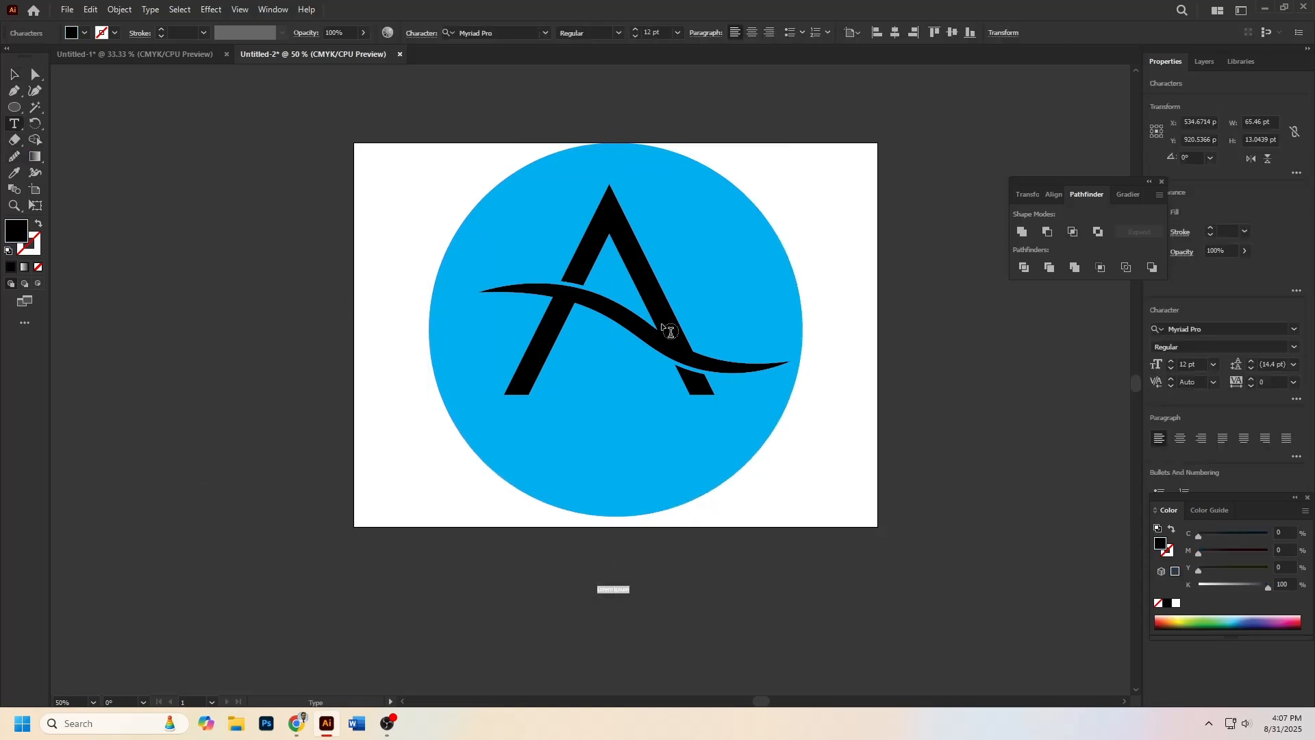
pyautogui.click(678, 34)
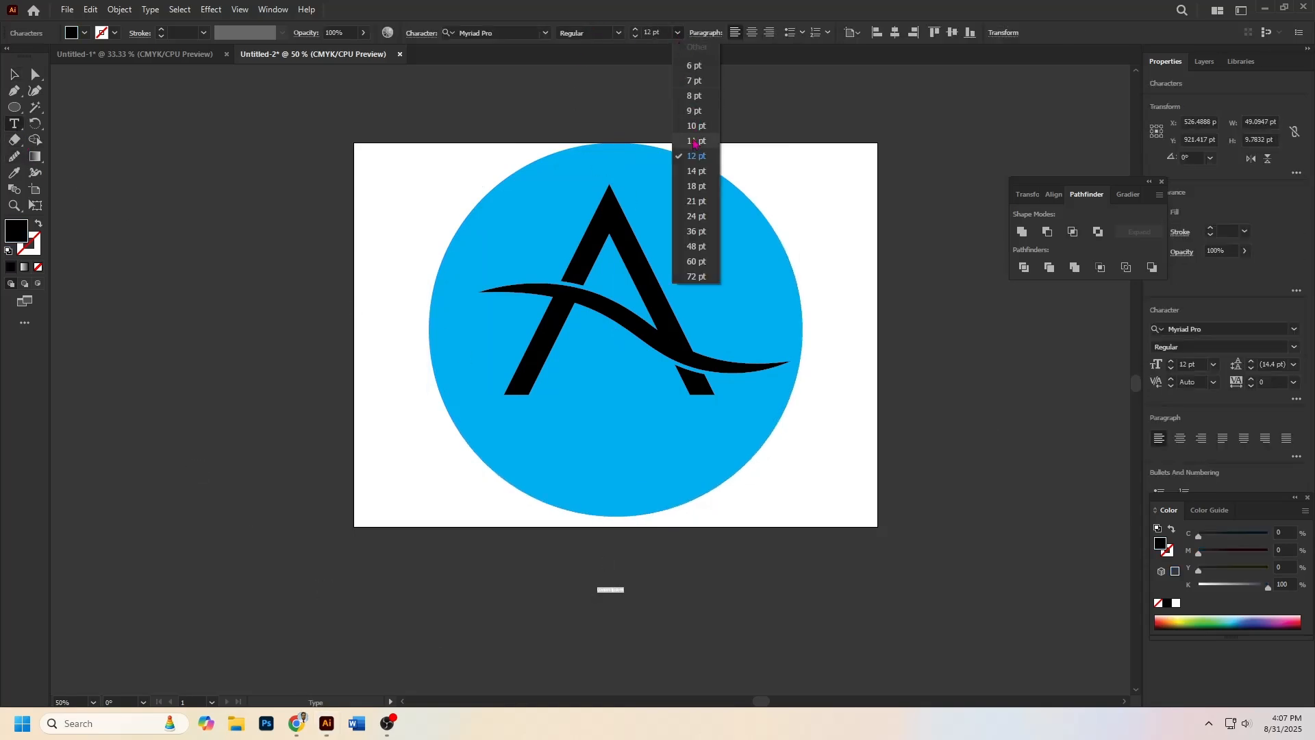
pyautogui.click(697, 261)
pyautogui.write('GROUP')
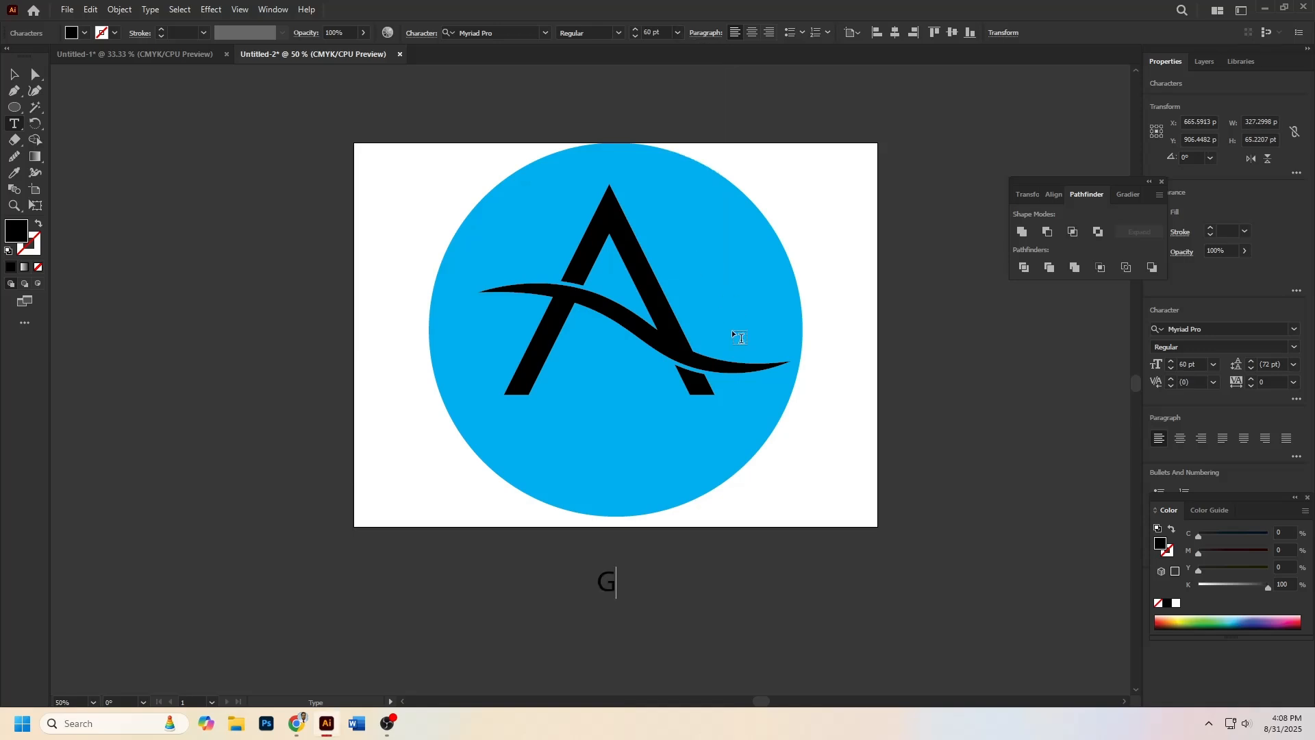
# - Place the GROUP text below the A inside the circle, in front of it and enlarged to about 99 pt
pyautogui.click(12, 78)
pyautogui.moveTo(637, 597); pyautogui.dragTo(648, 449)
pyautogui.rightClick(630, 479)
pyautogui.moveTo(699, 401)
pyautogui.click(889, 406)
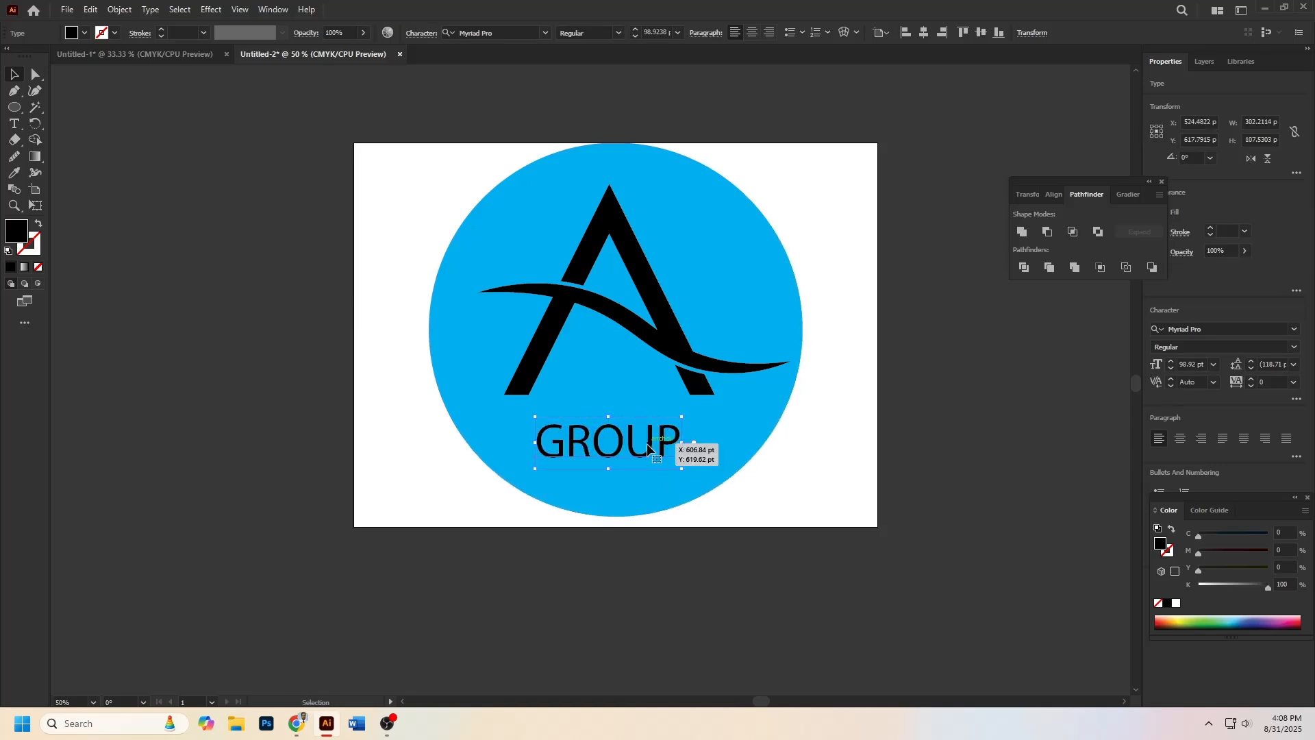
# - Set the GROUP text's font to Roboto Bold
pyautogui.click(544, 34)
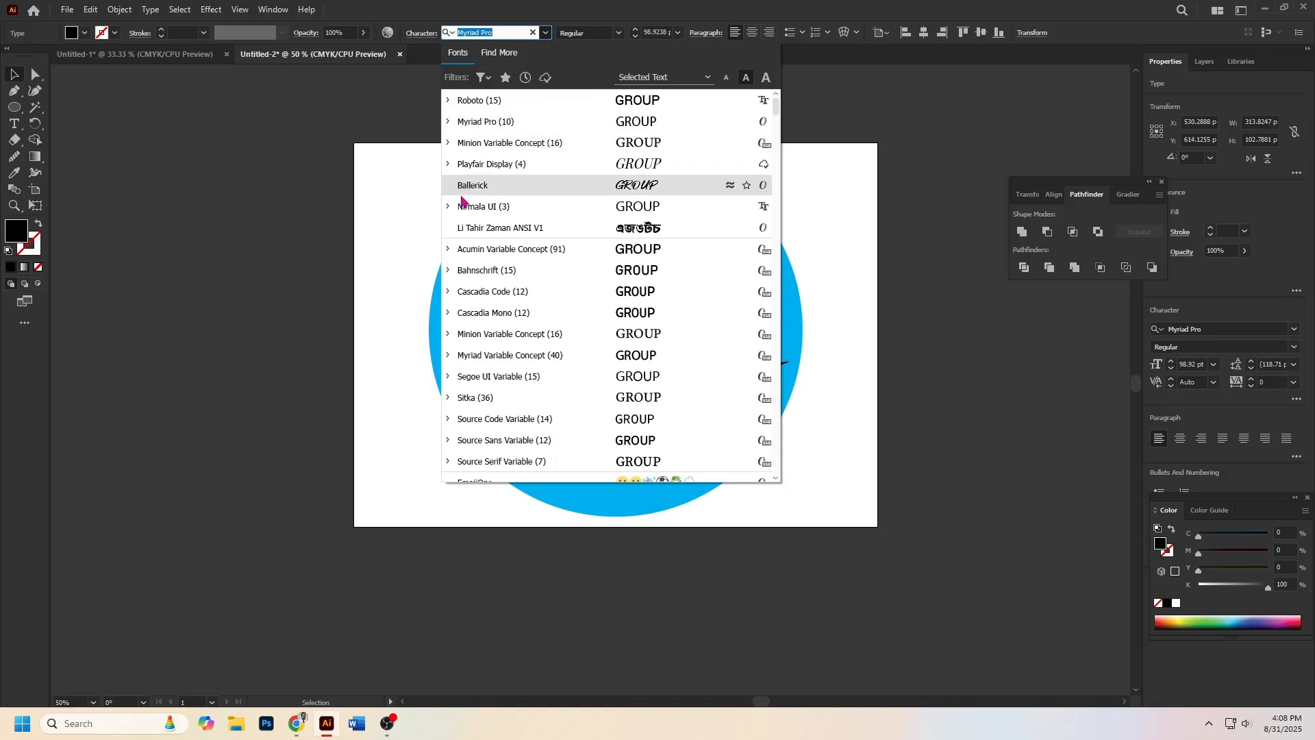
pyautogui.click(507, 103)
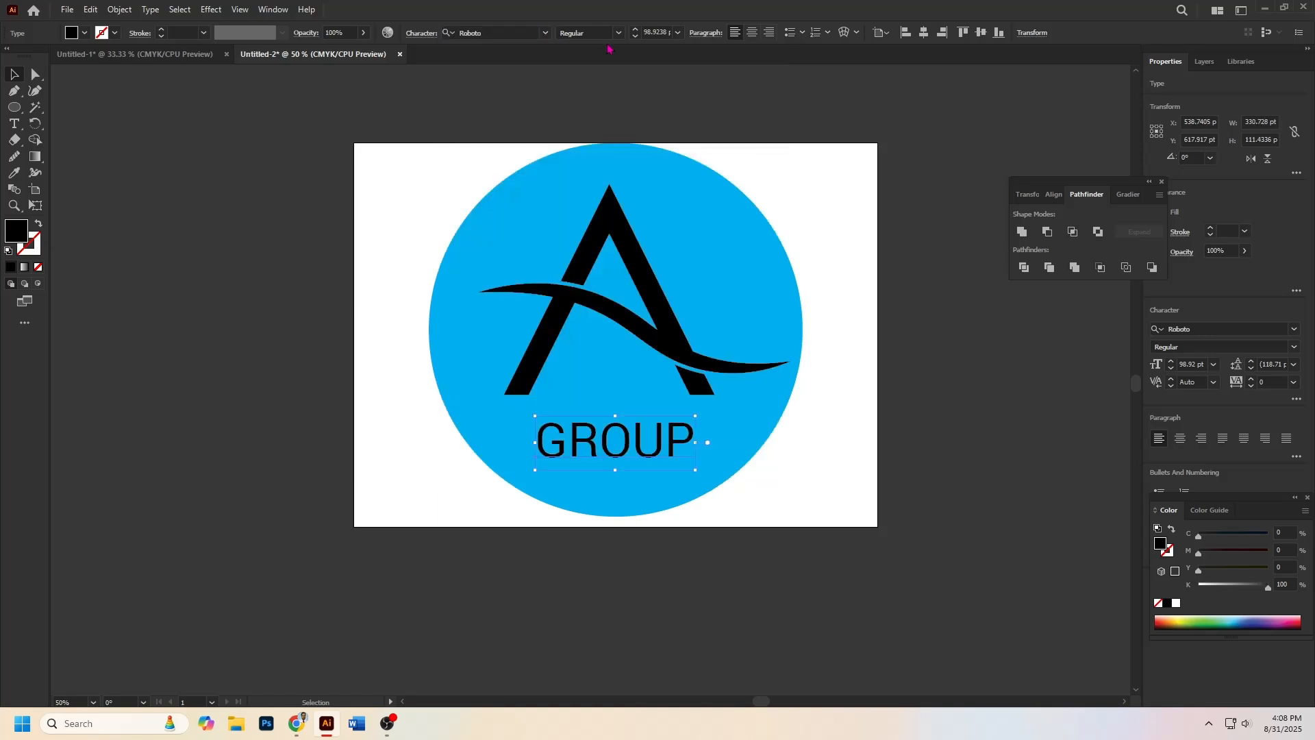
pyautogui.click(619, 33)
pyautogui.click(579, 215)
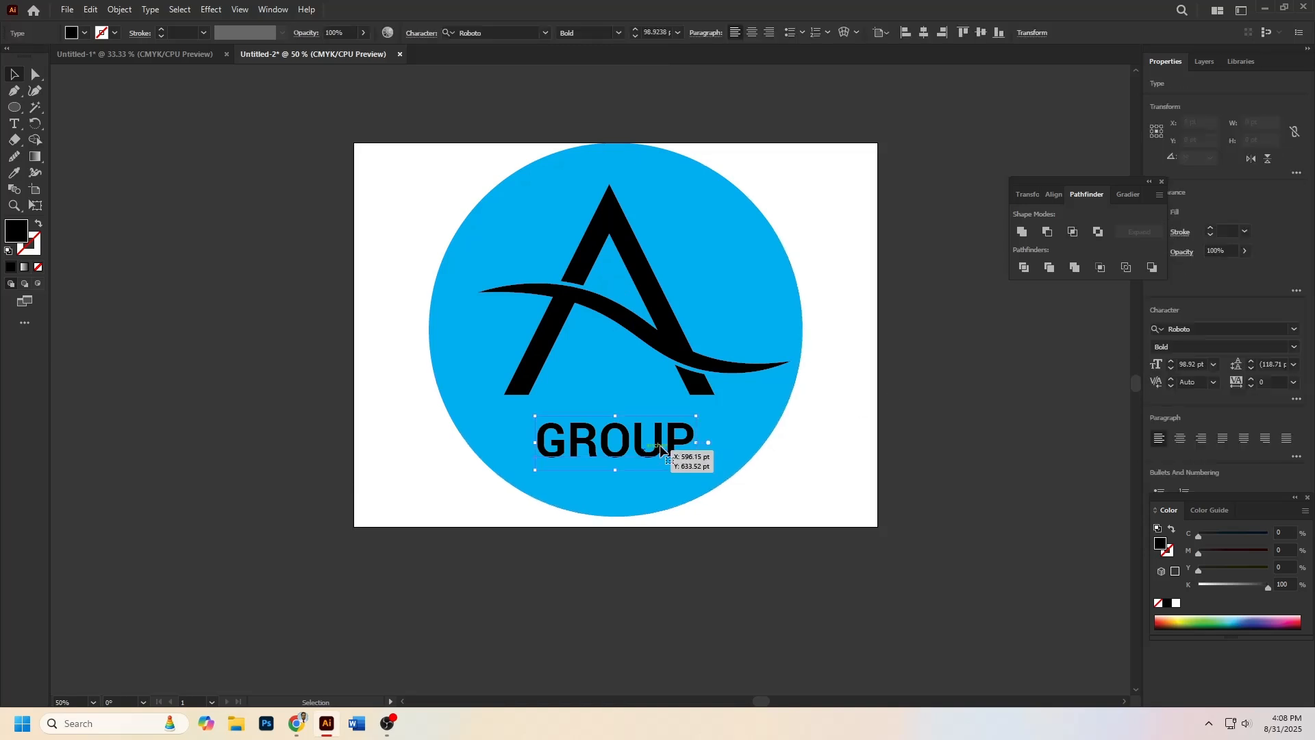
# - Stretch the GROUP text to about 387 pt wide and nudge it into place beneath the A's legs
pyautogui.moveTo(708, 442); pyautogui.dragTo(710, 445)
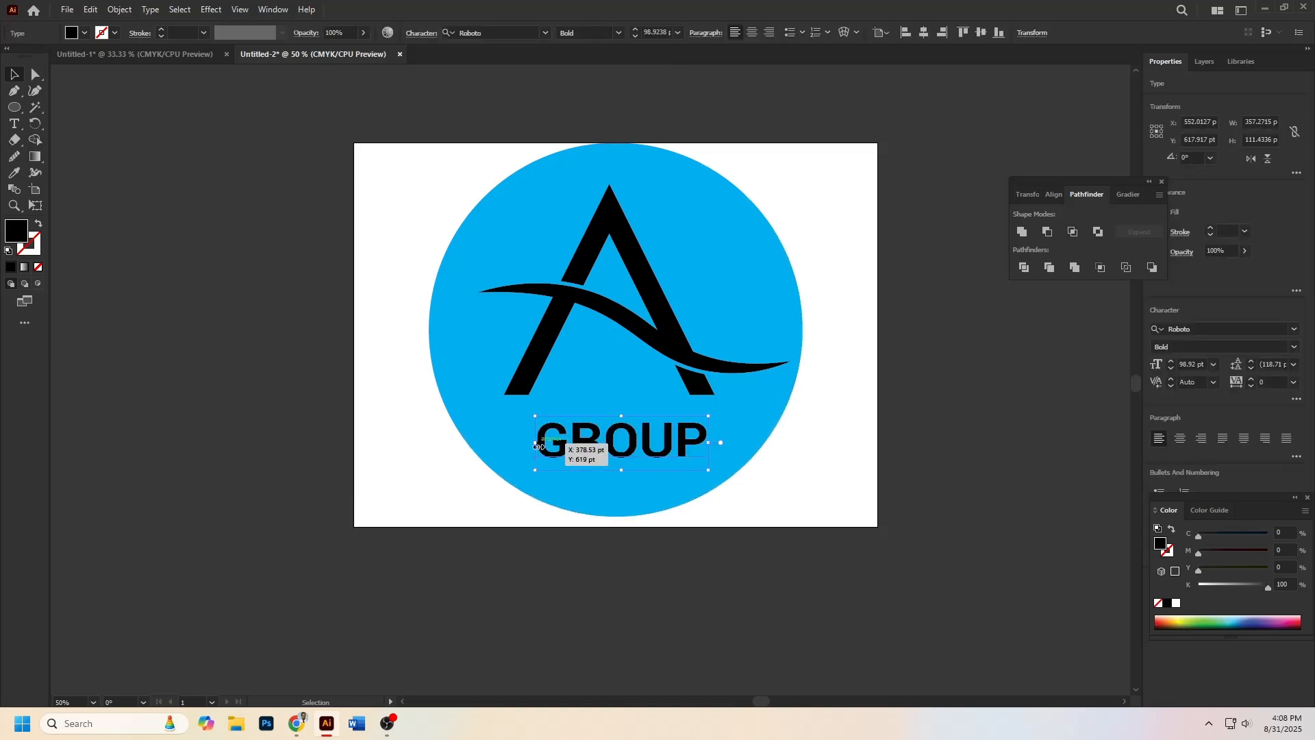
pyautogui.moveTo(535, 444); pyautogui.dragTo(524, 448)
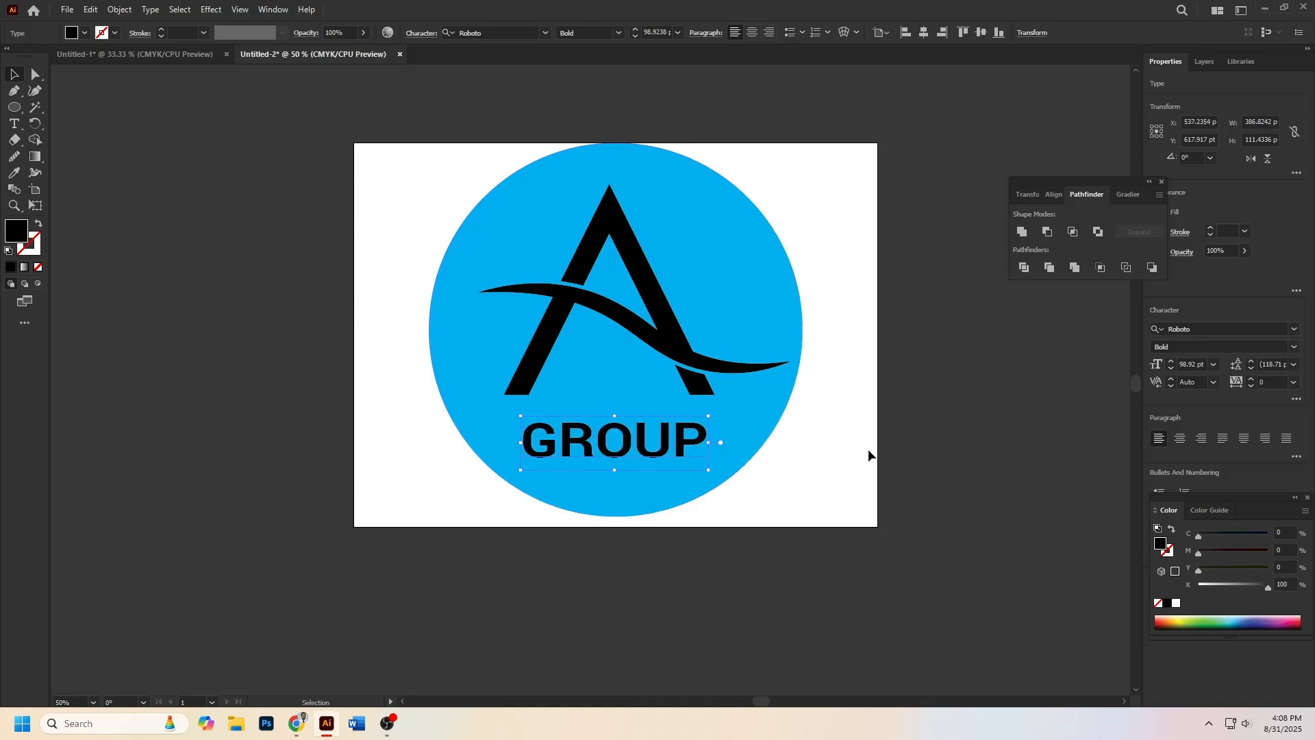
pyautogui.click(868, 455)
pyautogui.moveTo(679, 446); pyautogui.dragTo(675, 444)
pyautogui.click(943, 403)
# - Align the GROUP text and the A logo to each other's horizontal centers
pyautogui.click(657, 445)
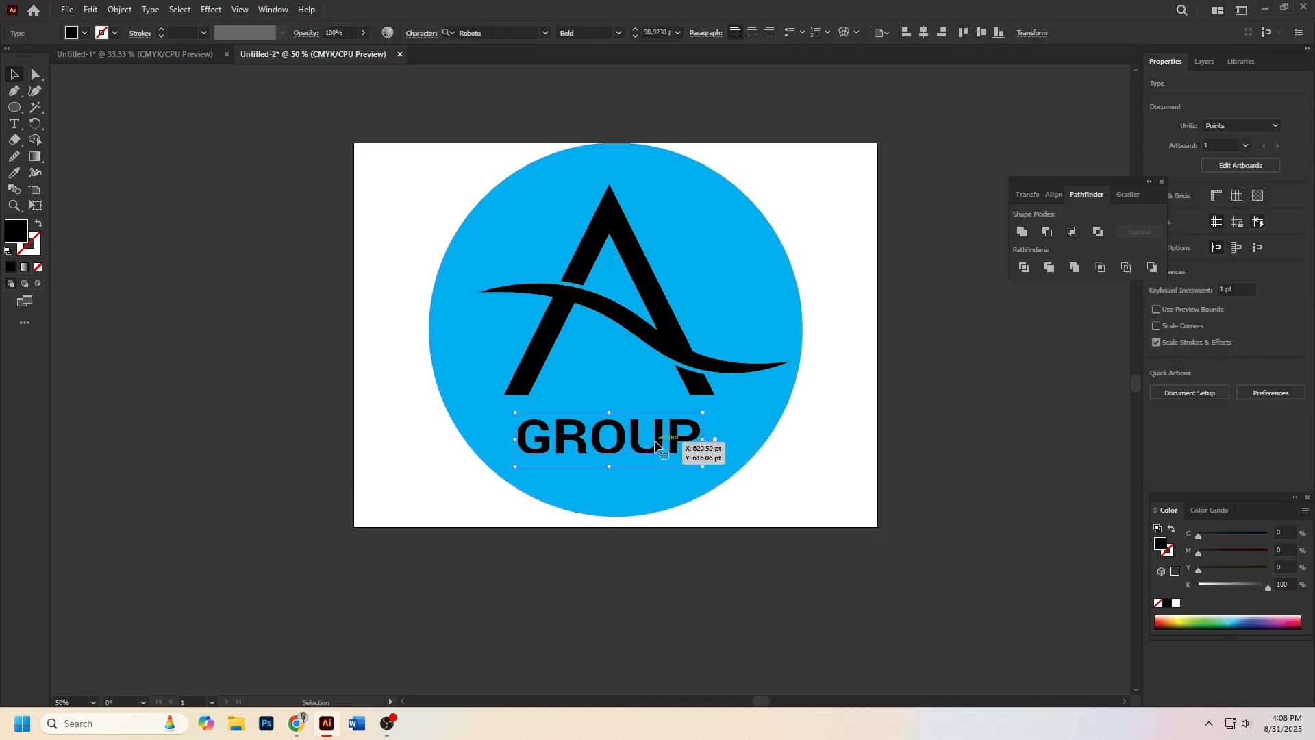
pyautogui.moveTo(909, 421); pyautogui.dragTo(941, 432)
pyautogui.click(714, 439)
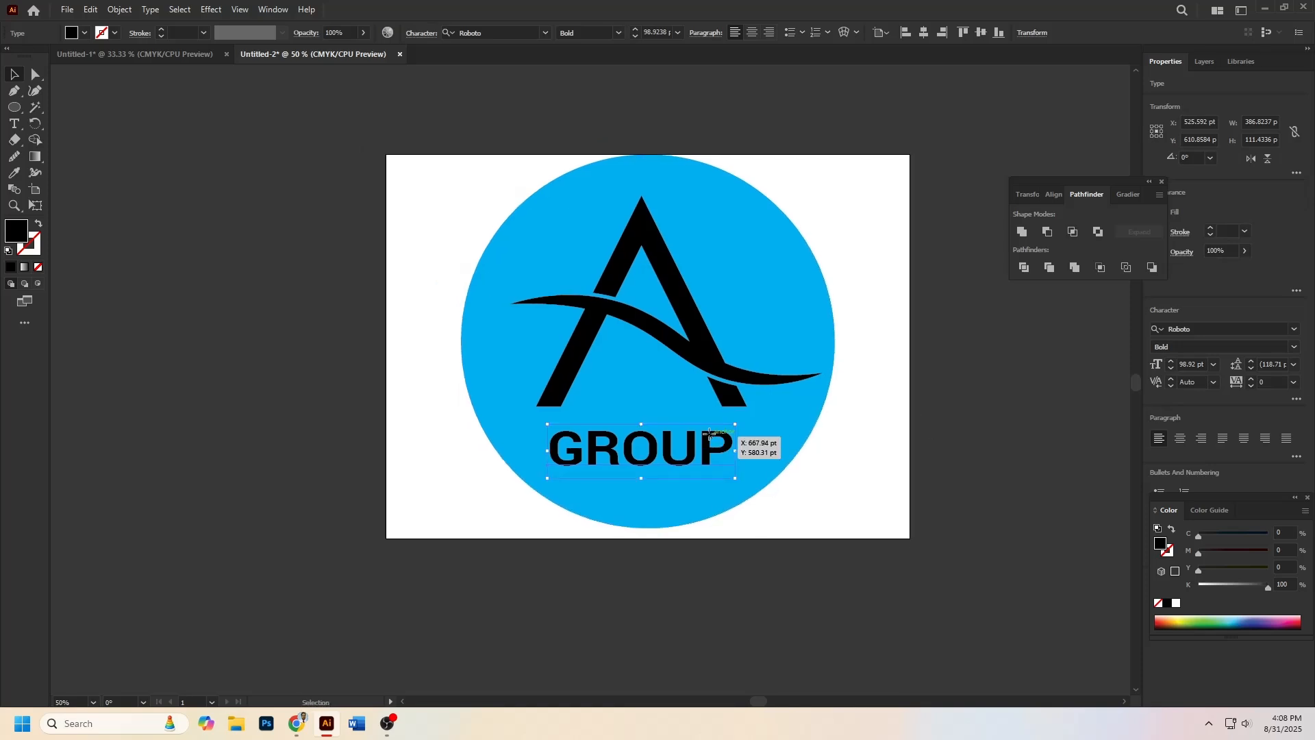
pyautogui.keyDown('shift'); pyautogui.click(708, 338); pyautogui.keyUp('shift')
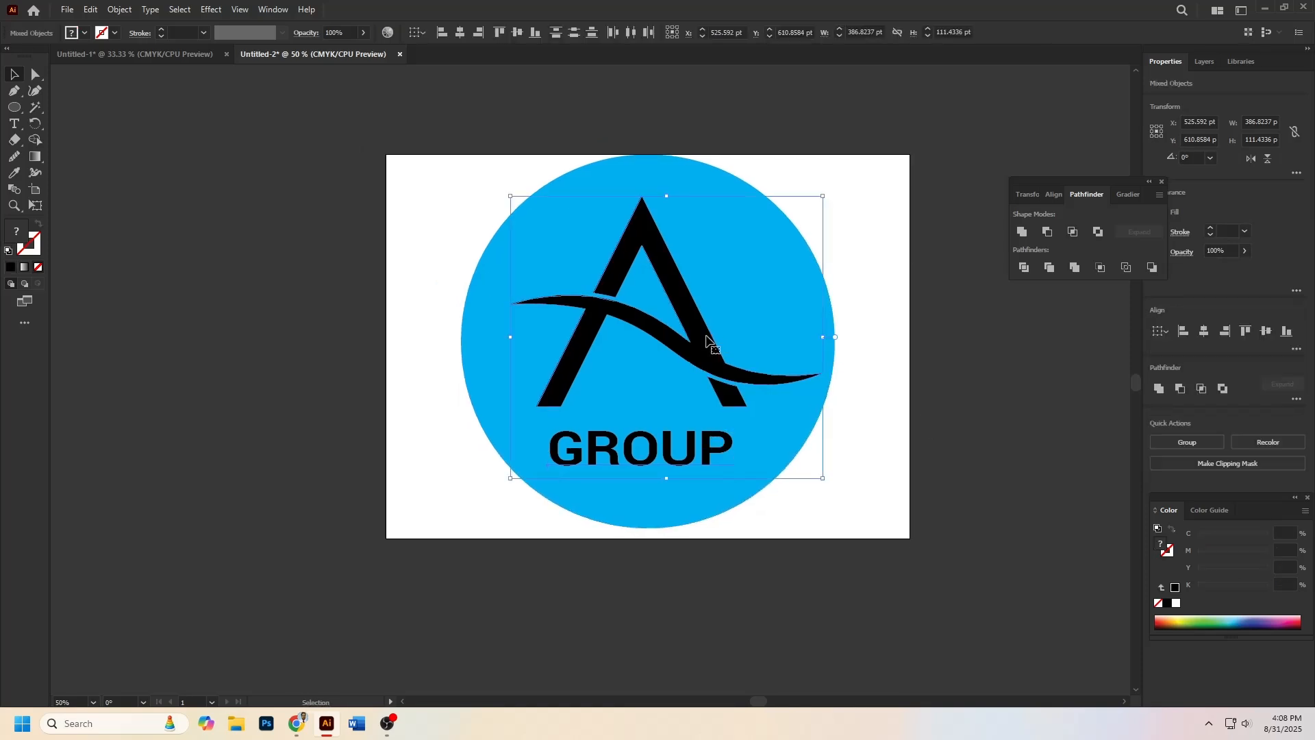
pyautogui.click(460, 33)
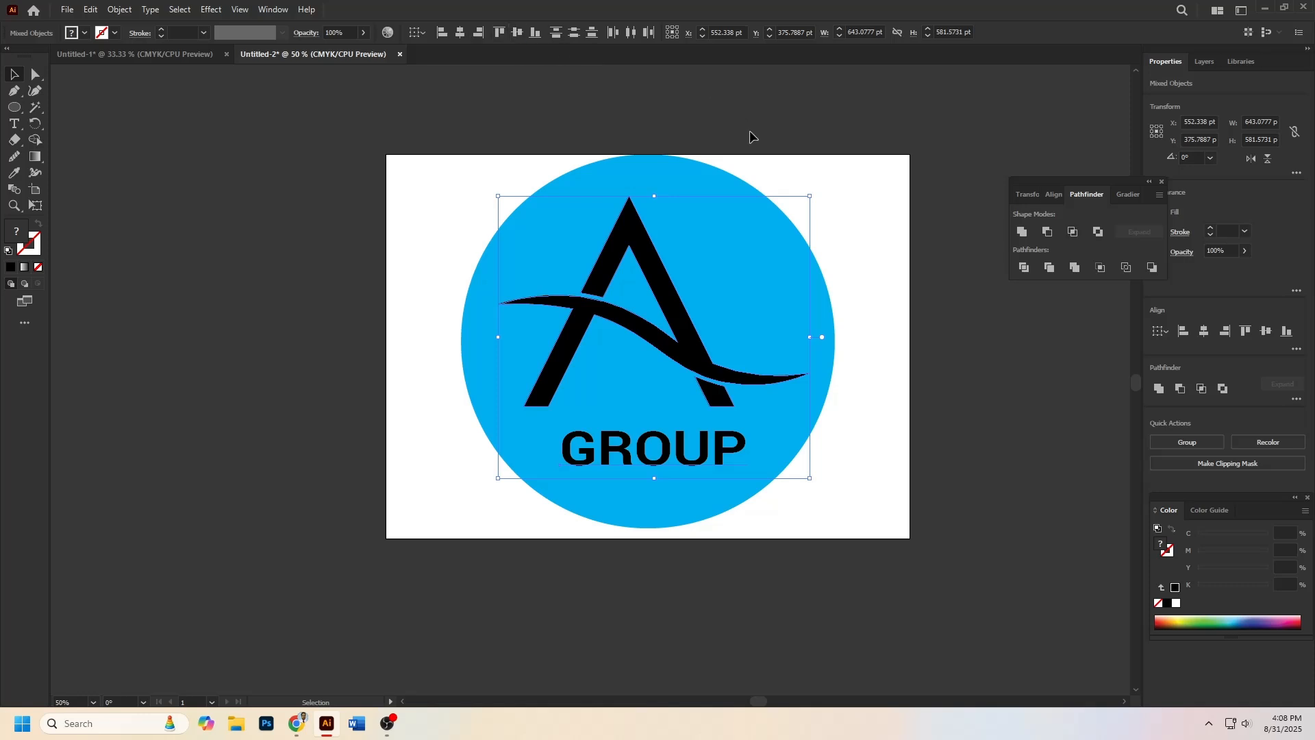
# - Align the GROUP text and the cyan circle to each other's horizontal centers
pyautogui.click(931, 349)
pyautogui.click(651, 456)
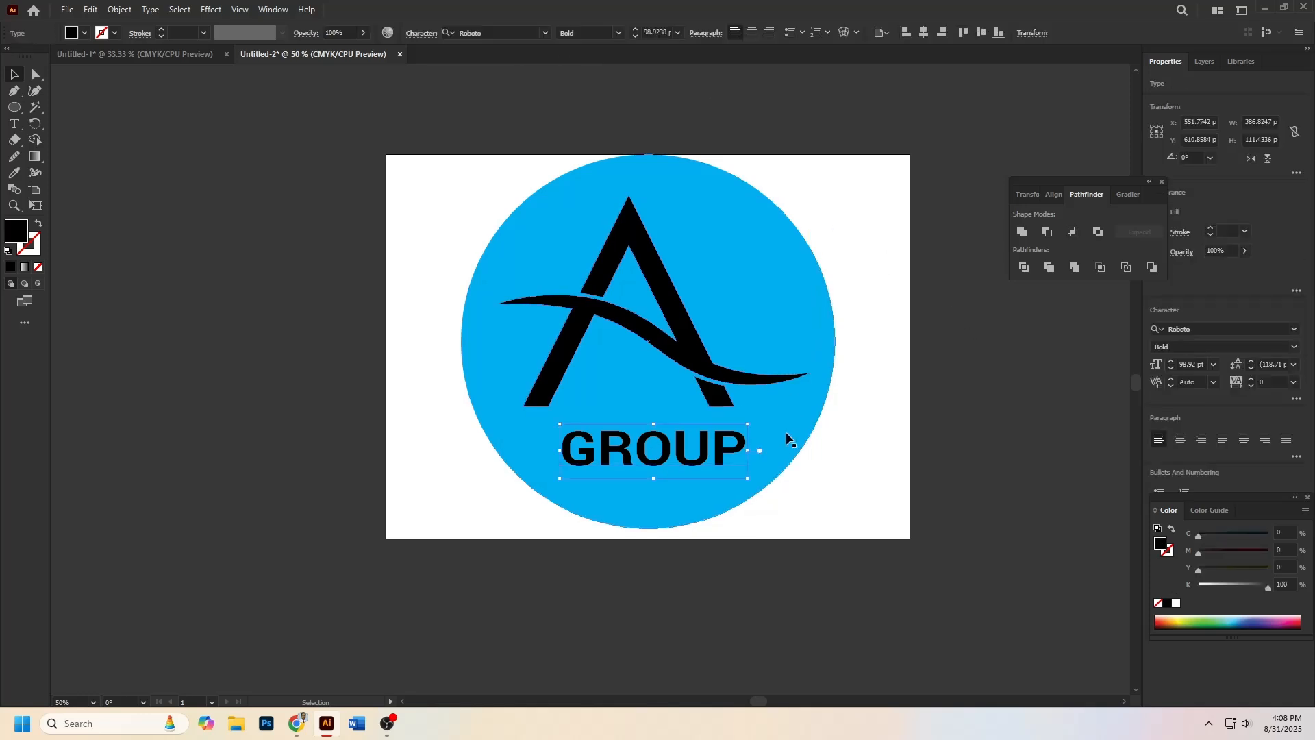
pyautogui.keyDown('shift'); pyautogui.click(786, 432); pyautogui.keyUp('shift')
pyautogui.click(460, 33)
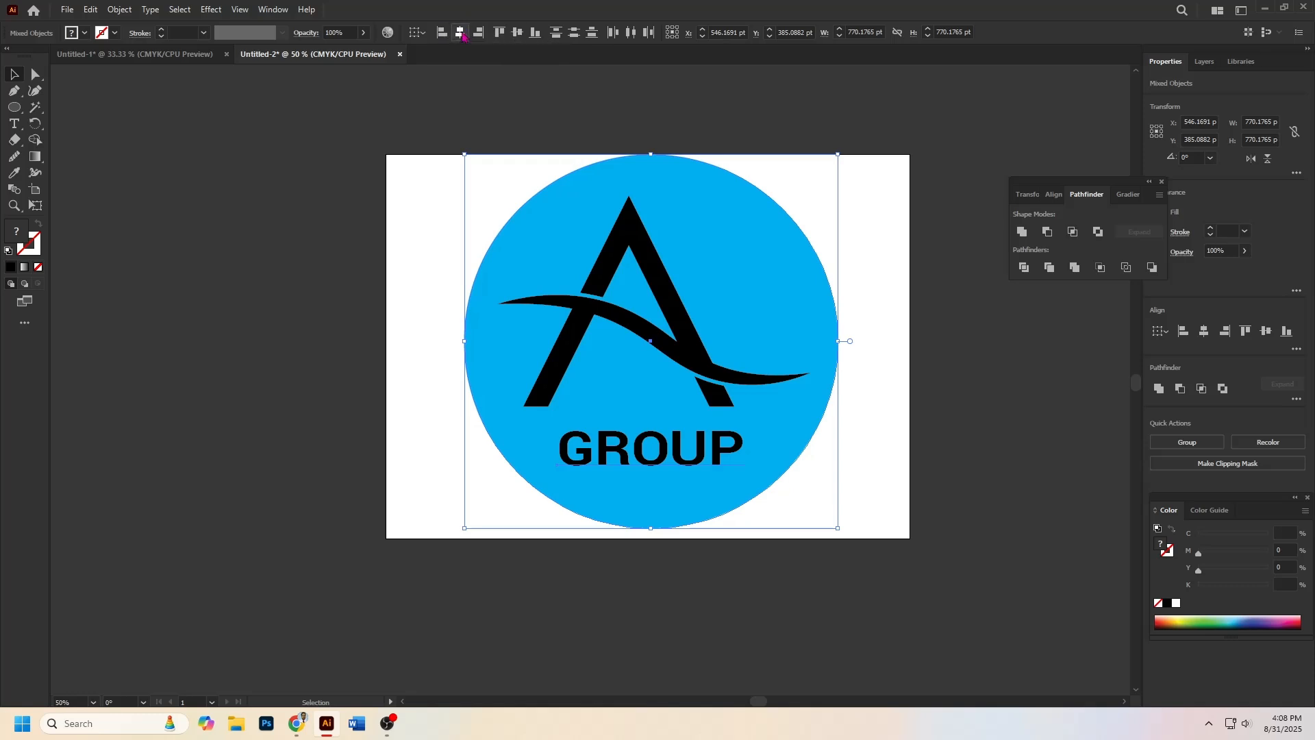
pyautogui.click(1055, 357)
# - Nudge the A logo 39 pt to the right and 3 pt up to balance it above the GROUP text
pyautogui.click(695, 340)
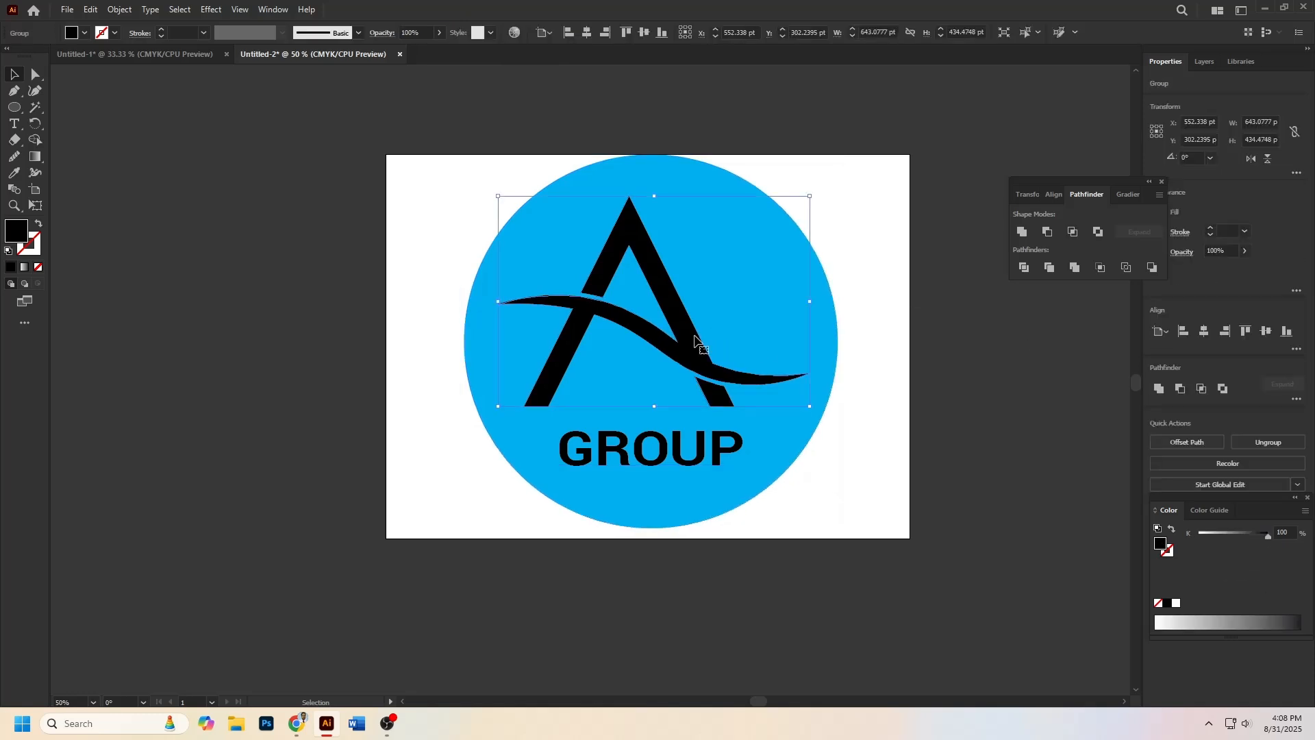
pyautogui.hotkey('shift', 'Right')
pyautogui.hotkey('shift', 'Right')
pyautogui.hotkey('shift', 'Right')
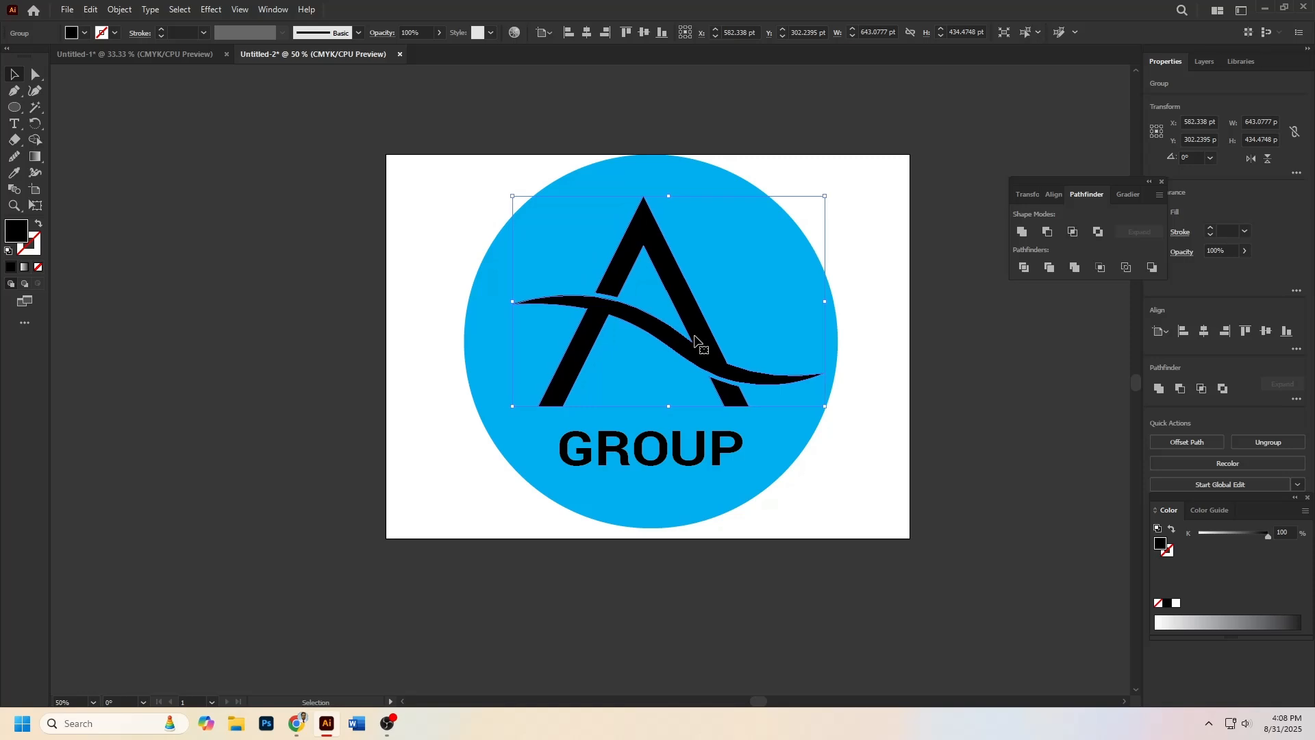
pyautogui.press('Right')
pyautogui.press('Right')
pyautogui.press('Right')
pyautogui.press('Right')
pyautogui.hotkey('shift', 'Up')
pyautogui.press('Up')
pyautogui.press('Up')
pyautogui.press('Up')
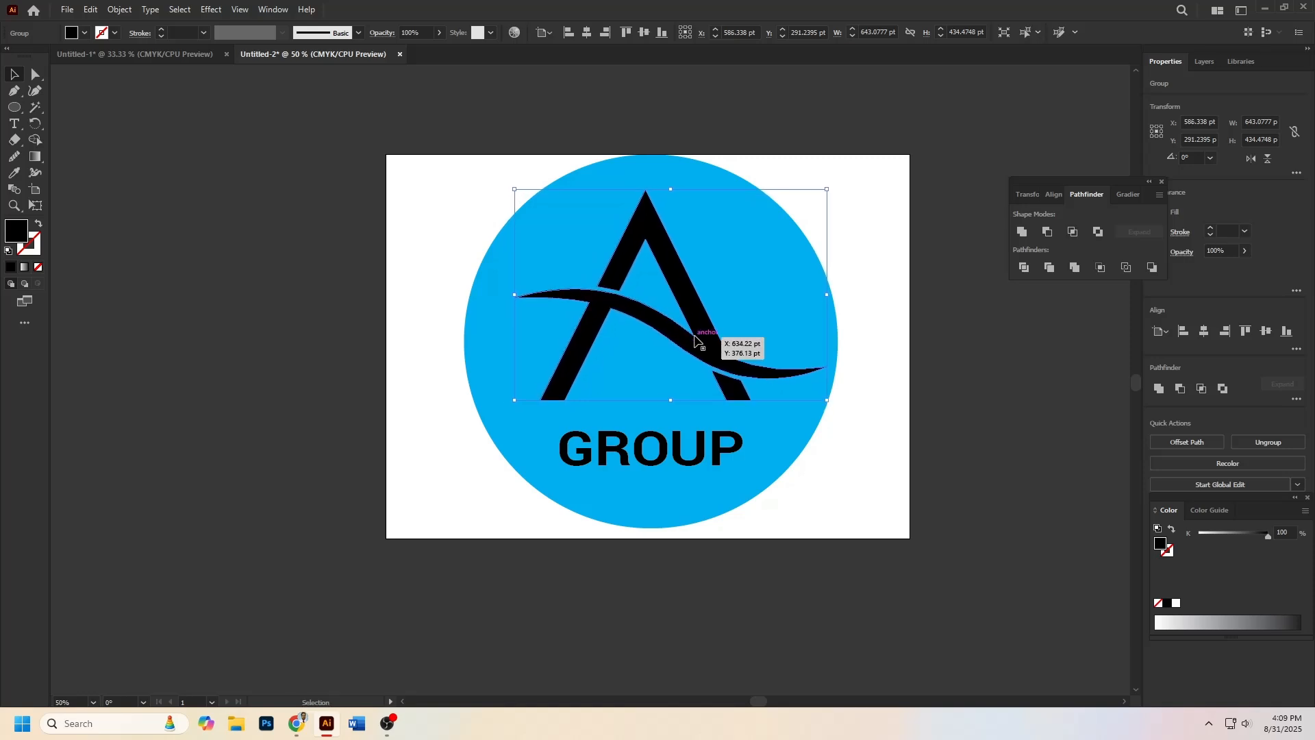
pyautogui.press('Right')
pyautogui.press('Right')
pyautogui.press('Right')
pyautogui.press('Right')
pyautogui.press('Right')
pyautogui.hotkey('shift', 'Down')
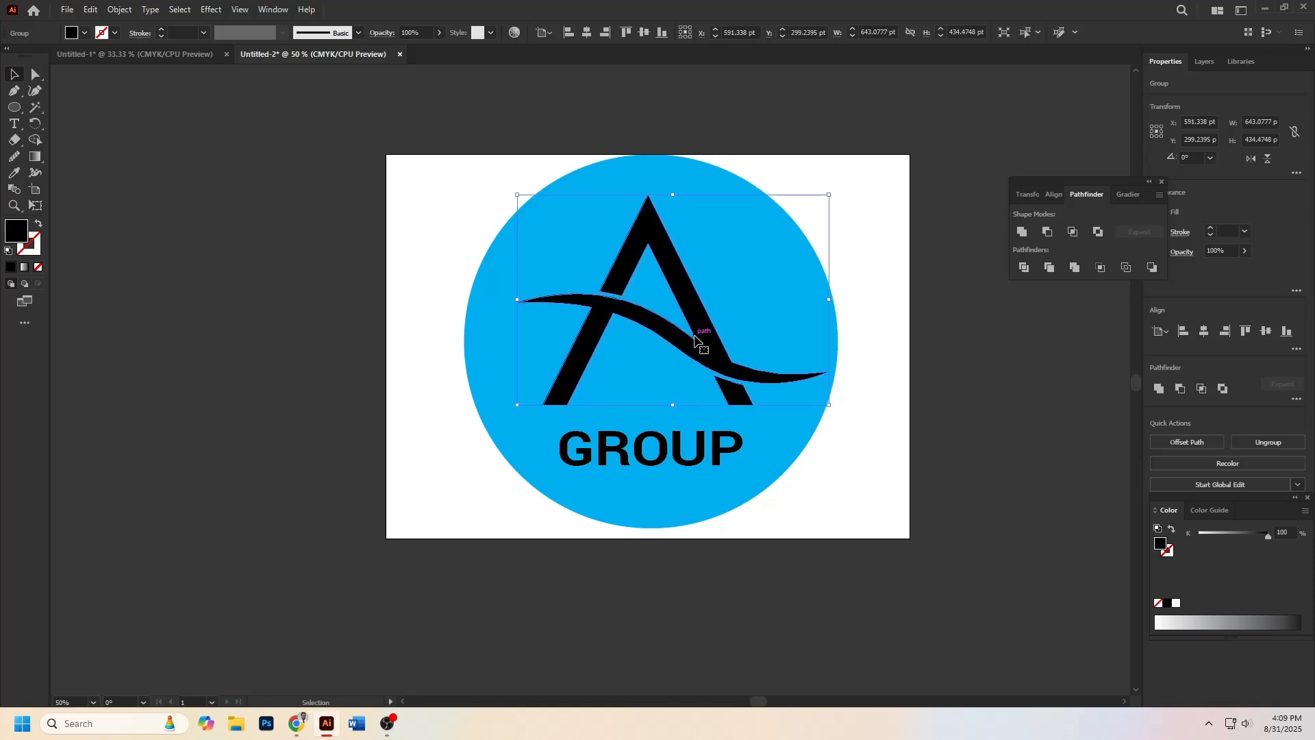
pyautogui.click(956, 365)
pyautogui.scroll(-1, 967, 360)
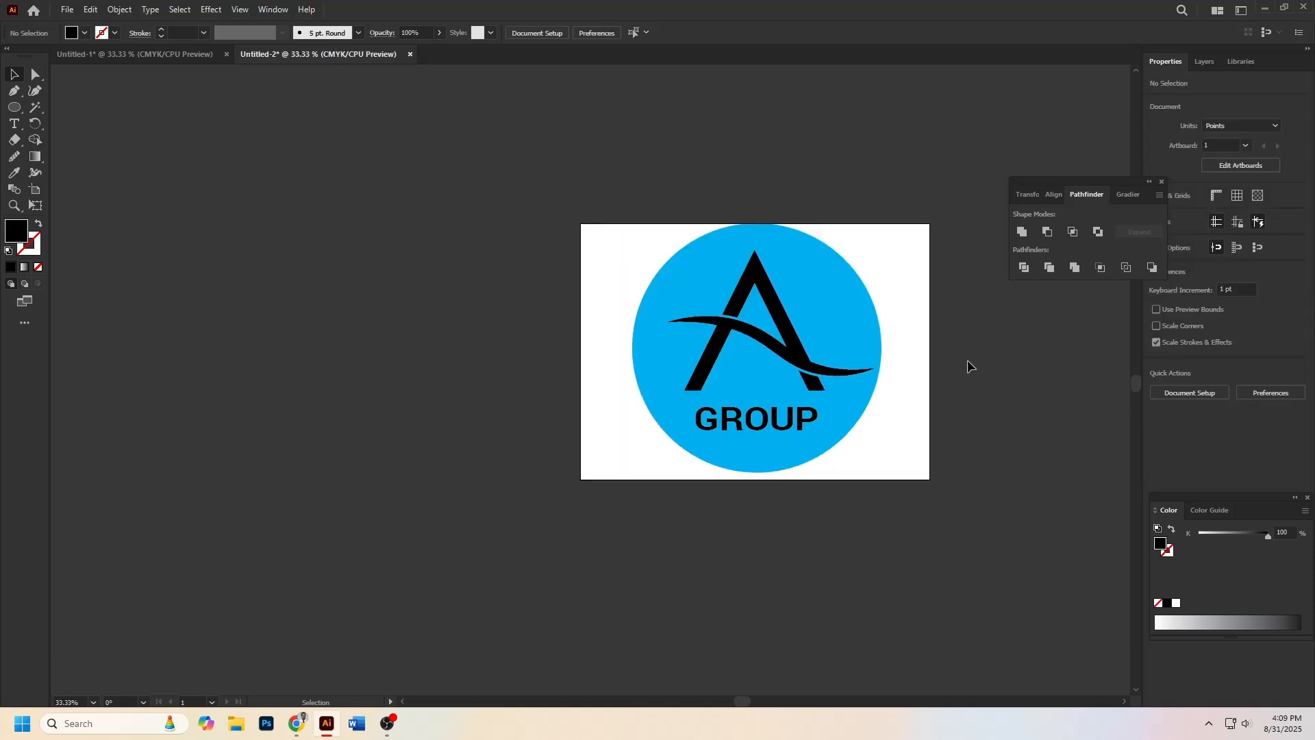
pyautogui.scroll(1, 954, 372)
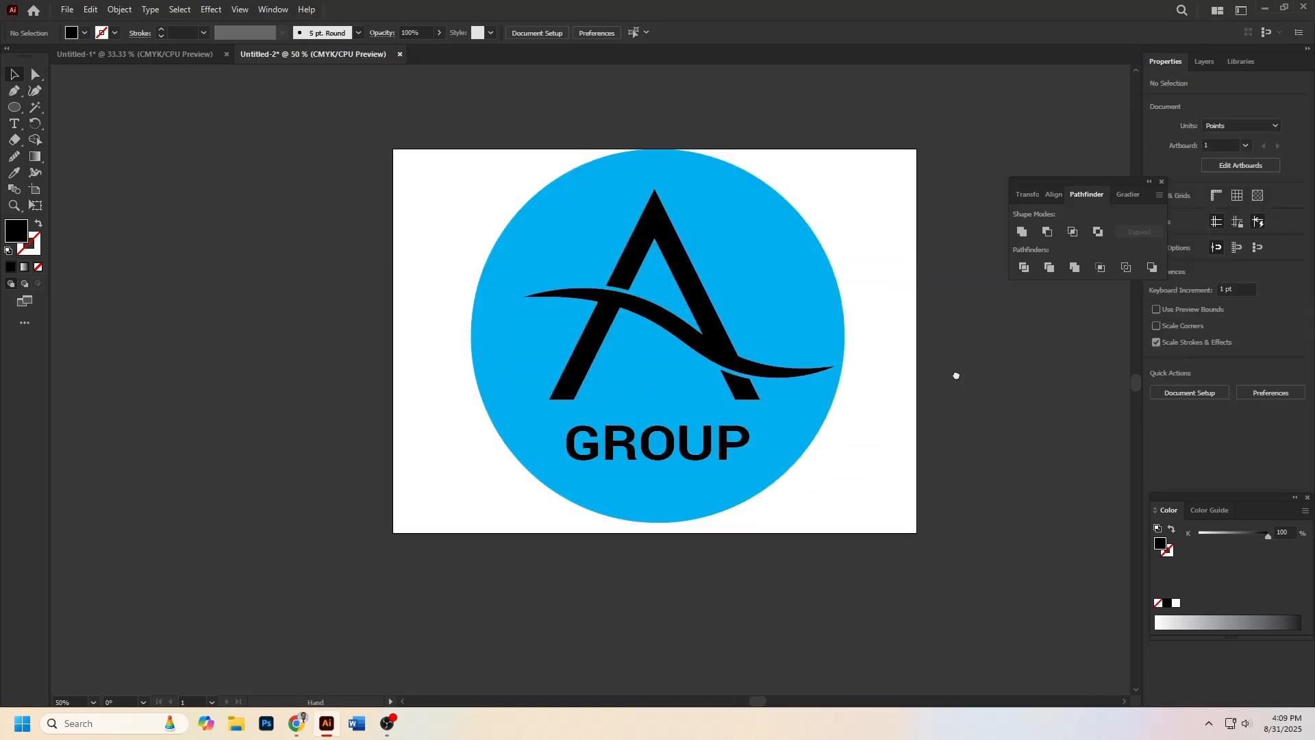
# - Duplicate the cyan circle in place, directly in front of the original
pyautogui.click(790, 422)
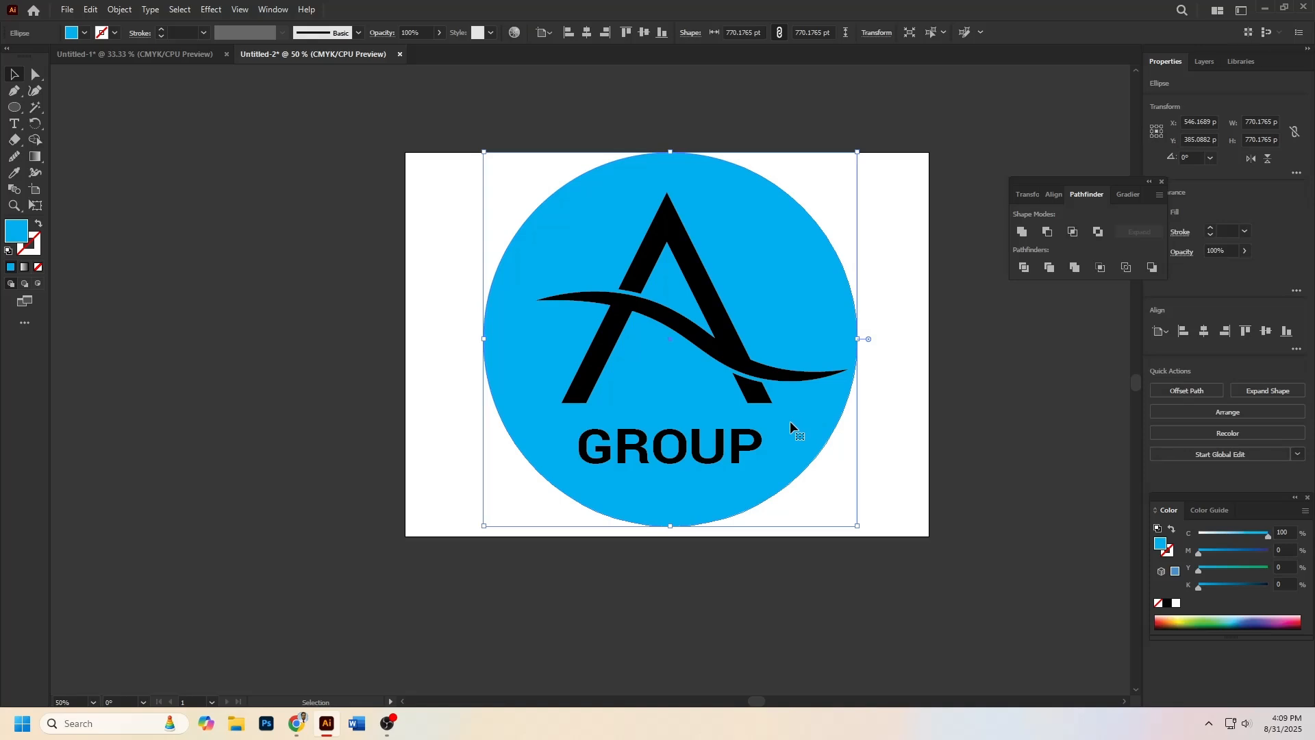
pyautogui.hotkey('ctrl', 'c')
pyautogui.hotkey('ctrl', 'c')
pyautogui.hotkey('ctrl', 'f')
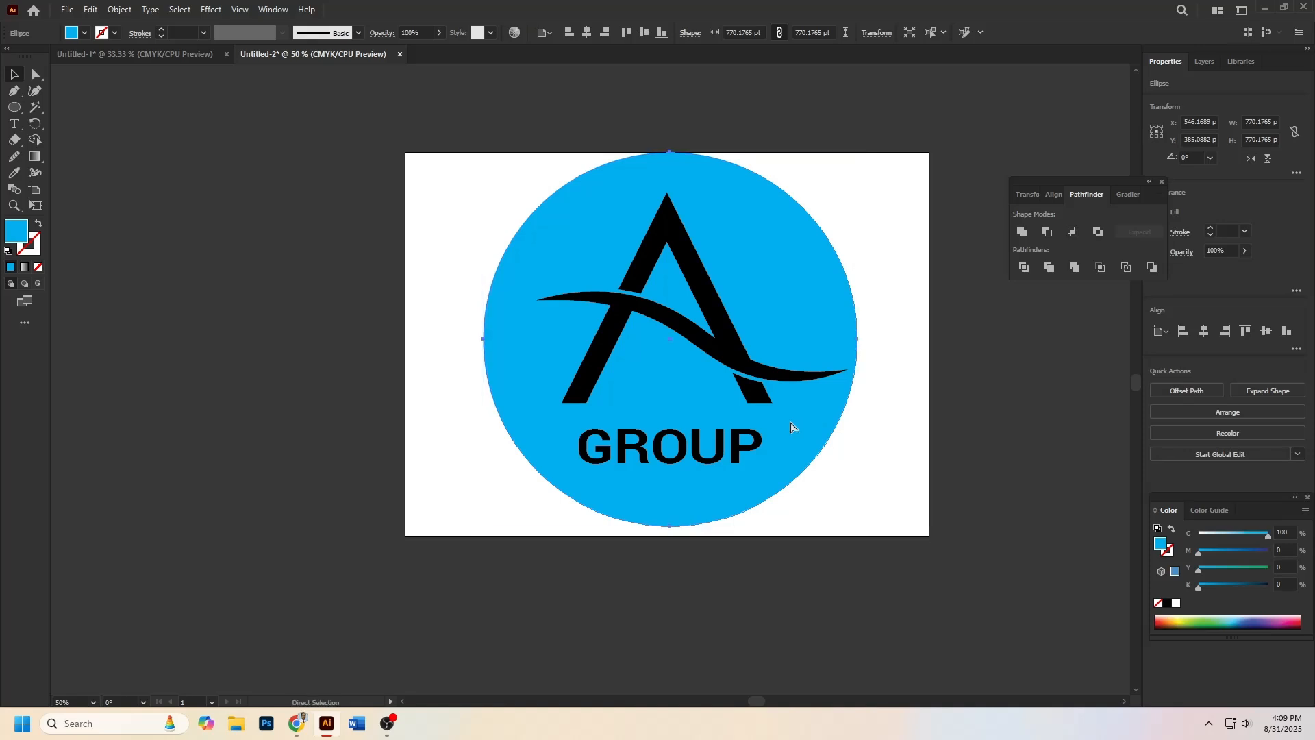
pyautogui.moveTo(837, 443)
pyautogui.mouseDown()
pyautogui.moveTo(901, 469)
pyautogui.moveTo(828, 434)
pyautogui.mouseUp()
pyautogui.hotkey('ctrl', 'z')
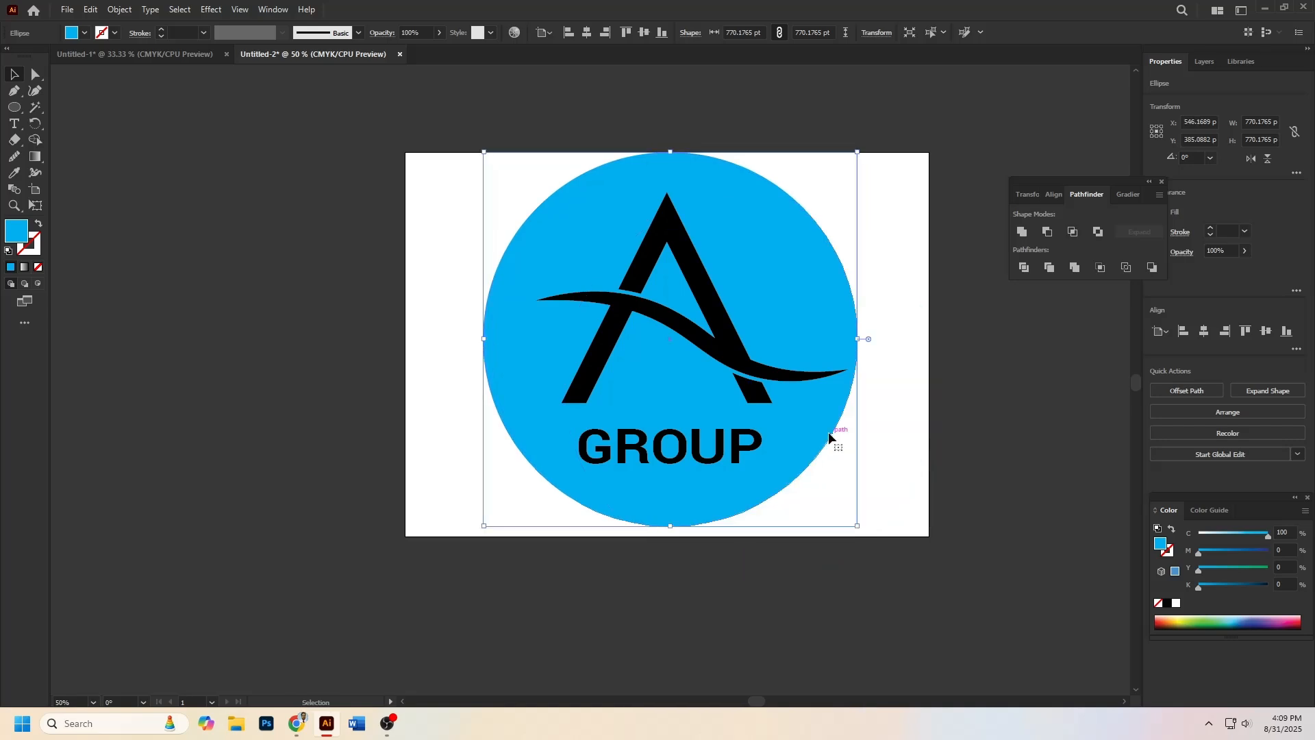
# - Enlarge the front circle proportionally from its center to about 814 pt in diameter, keeping its cyan fill
pyautogui.click(39, 225)
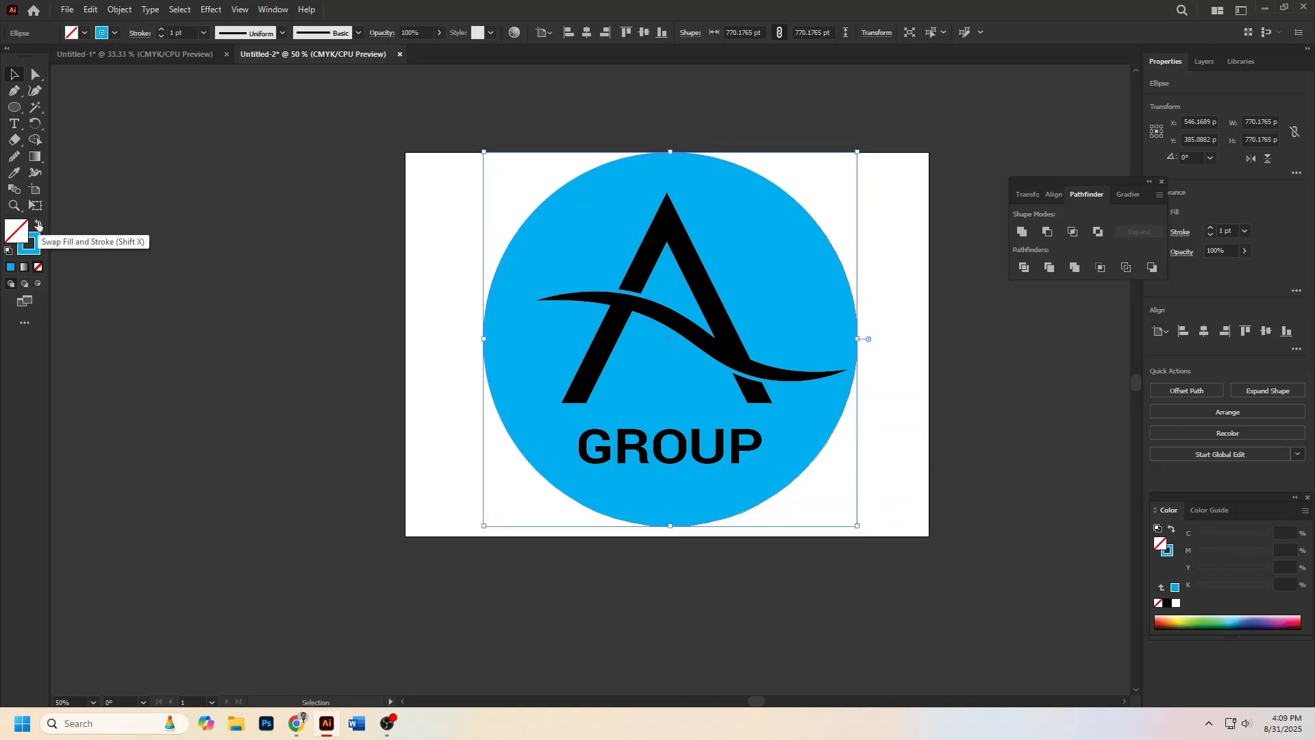
pyautogui.click(38, 225)
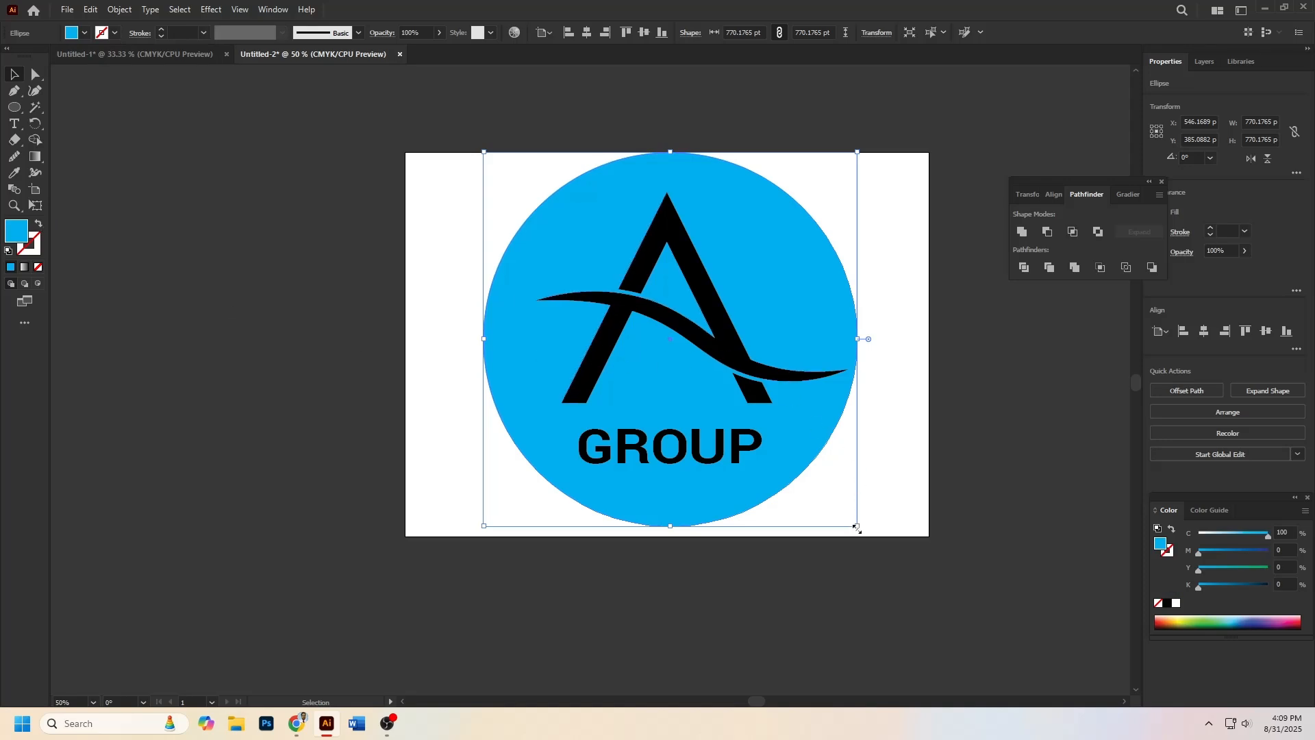
pyautogui.moveTo(858, 526); pyautogui.dragTo(878, 536)
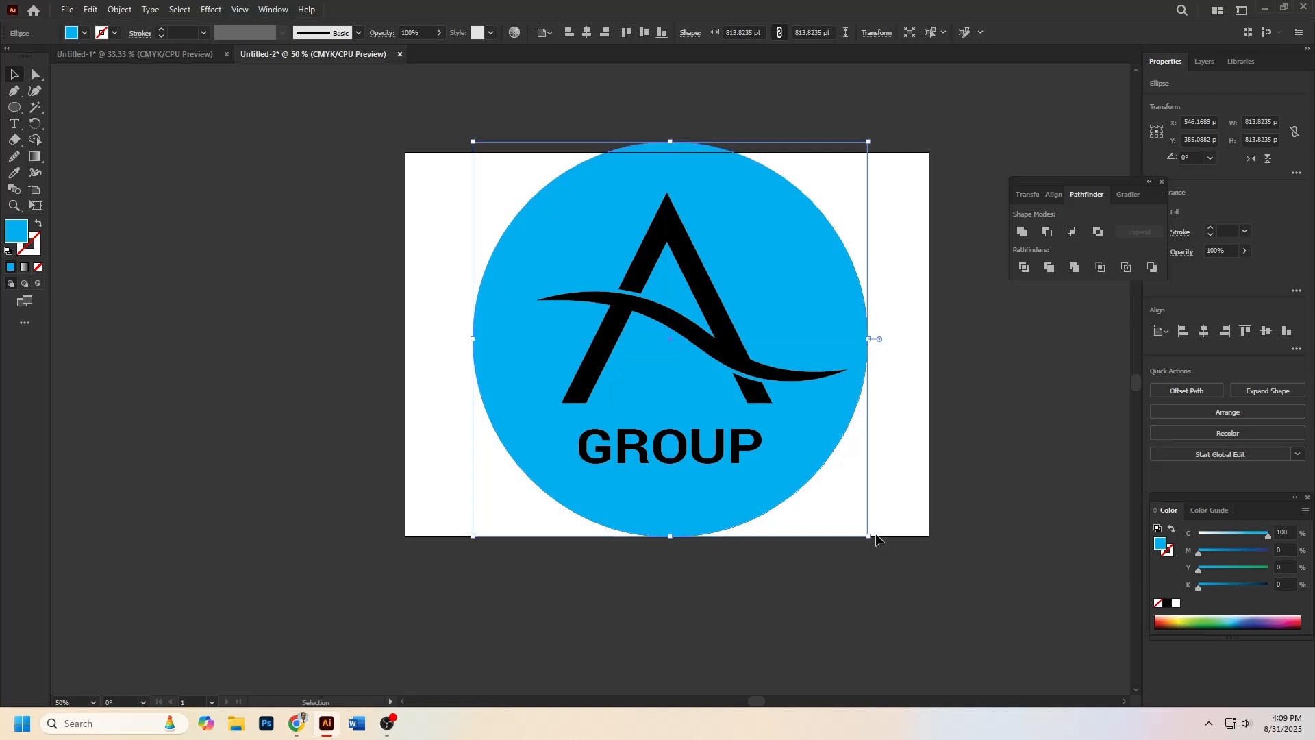
pyautogui.click(39, 225)
pyautogui.click(39, 225)
# - Lock the enlarged cyan circle
pyautogui.click(939, 386)
pyautogui.click(836, 294)
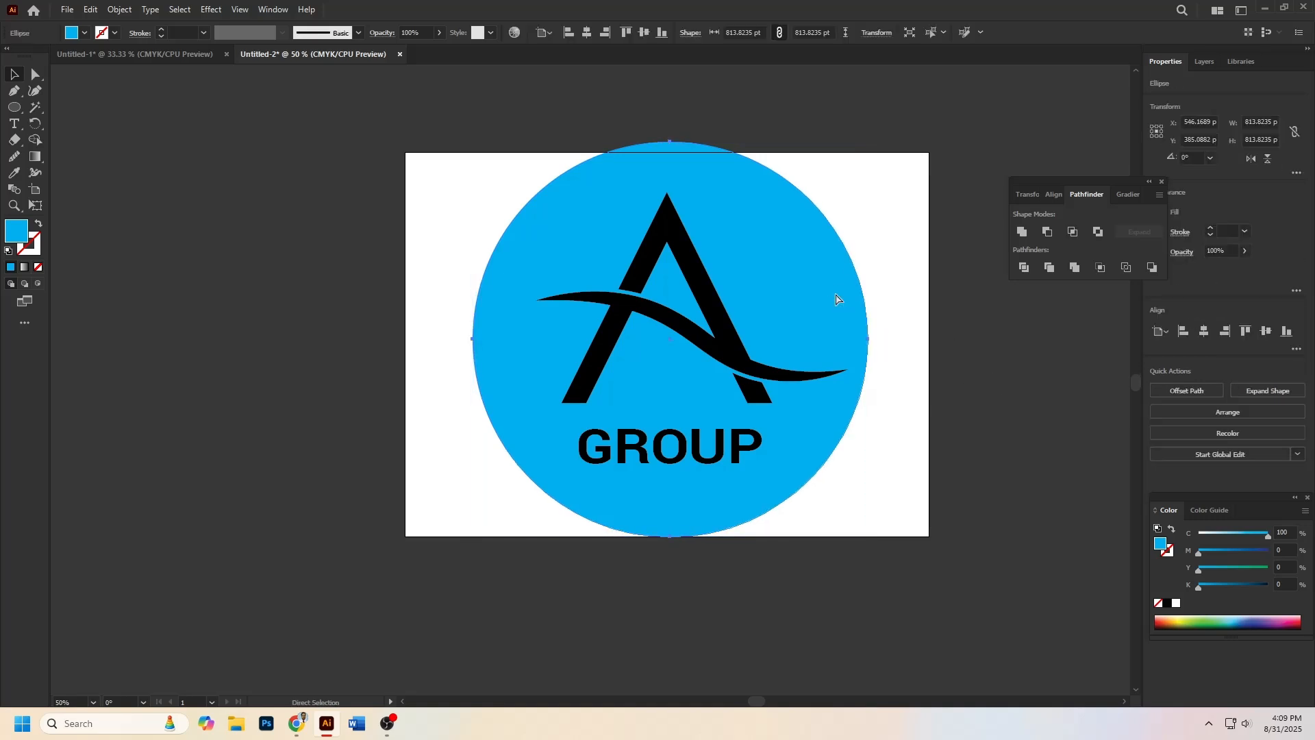
pyautogui.hotkey('ctrl', '2')
# - Bring the smaller circle together with the A logo and the GROUP text to the front of the enlarged circle
pyautogui.click(831, 293)
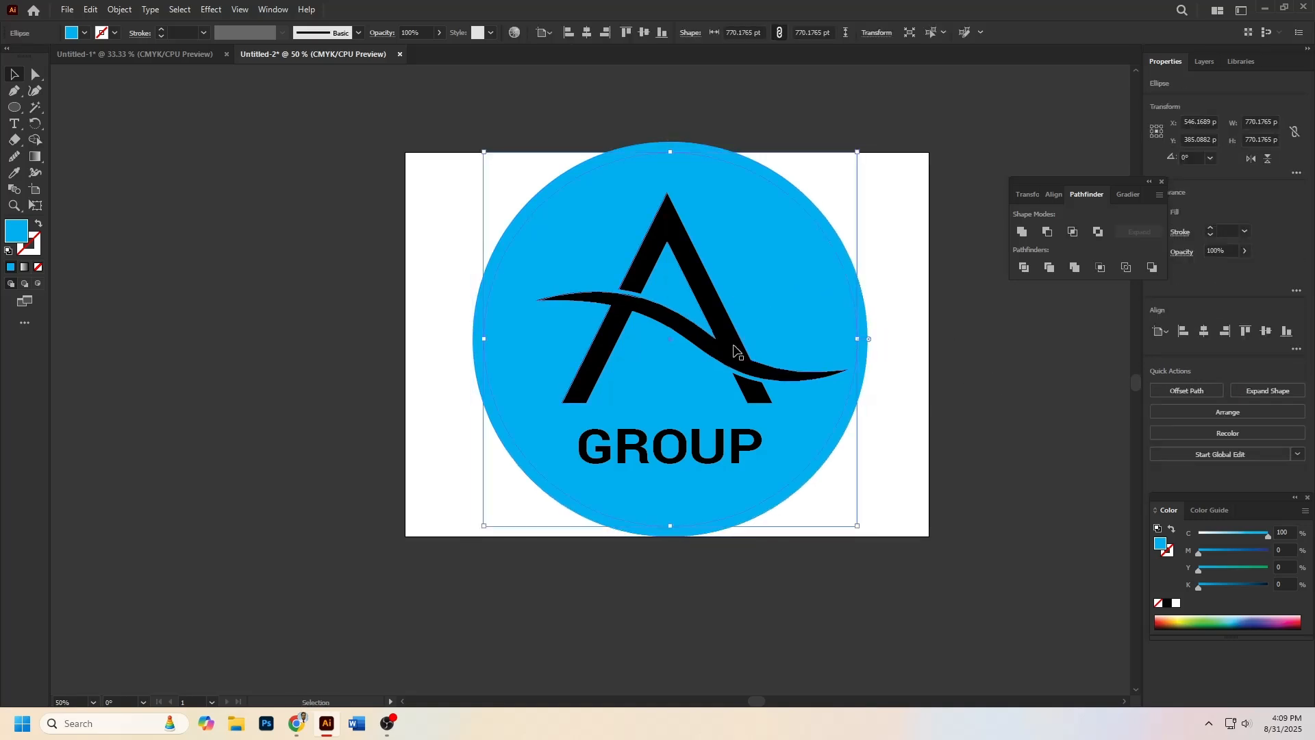
pyautogui.keyDown('shift'); pyautogui.click(755, 441); pyautogui.keyUp('shift')
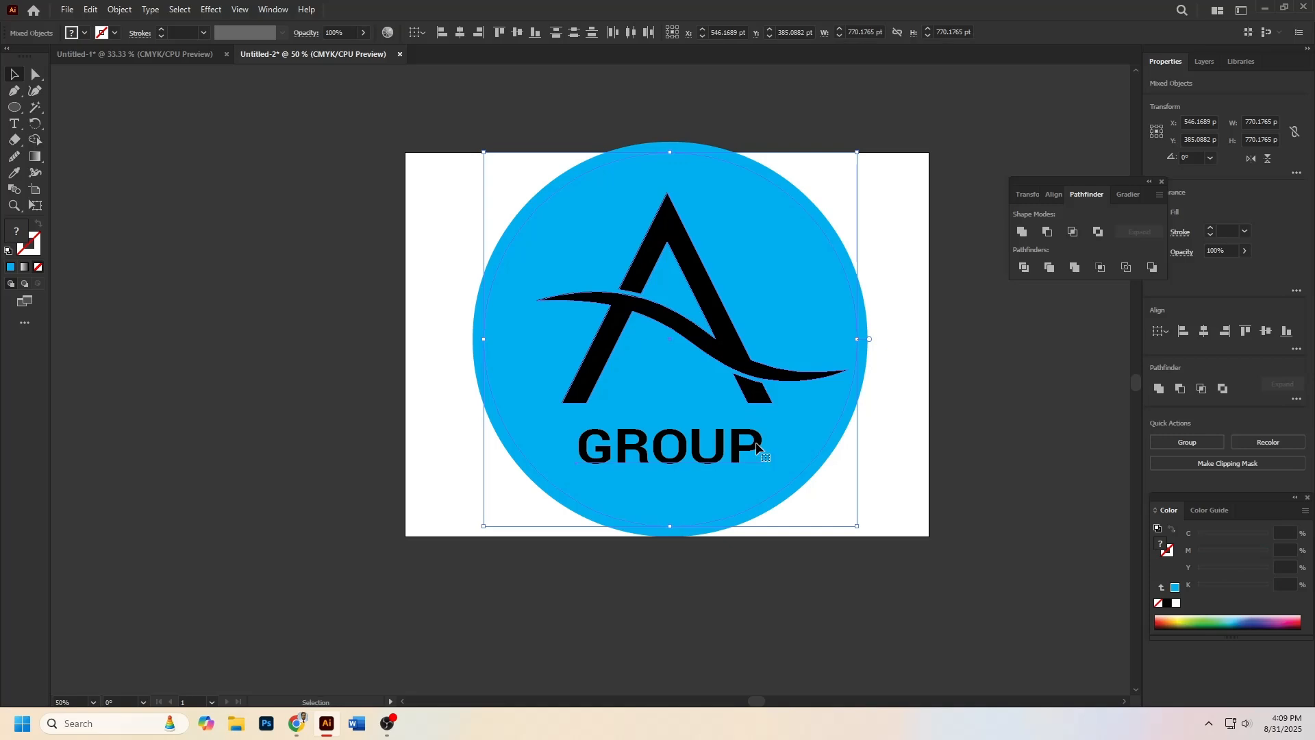
pyautogui.rightClick(756, 444)
pyautogui.moveTo(815, 376)
pyautogui.click(948, 376)
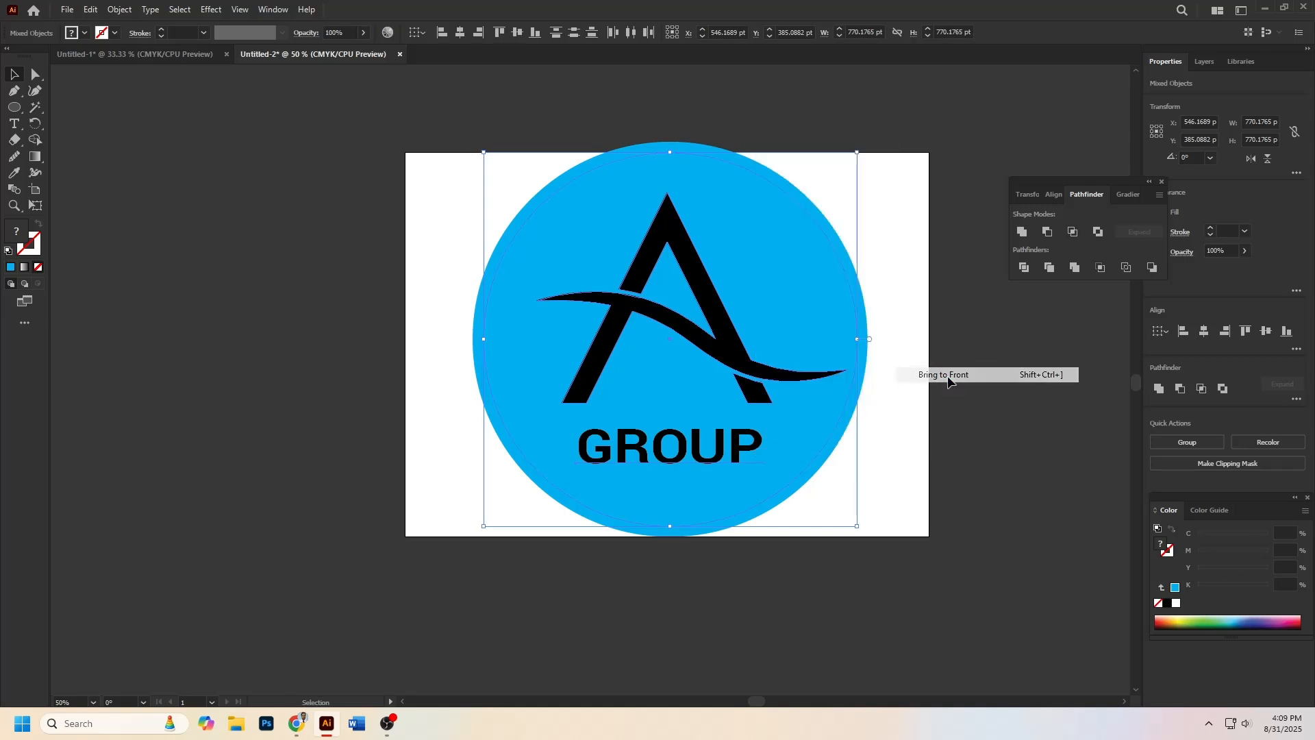
# - Turn the smaller circle into an unfilled outline with a magenta stroke
pyautogui.click(846, 293)
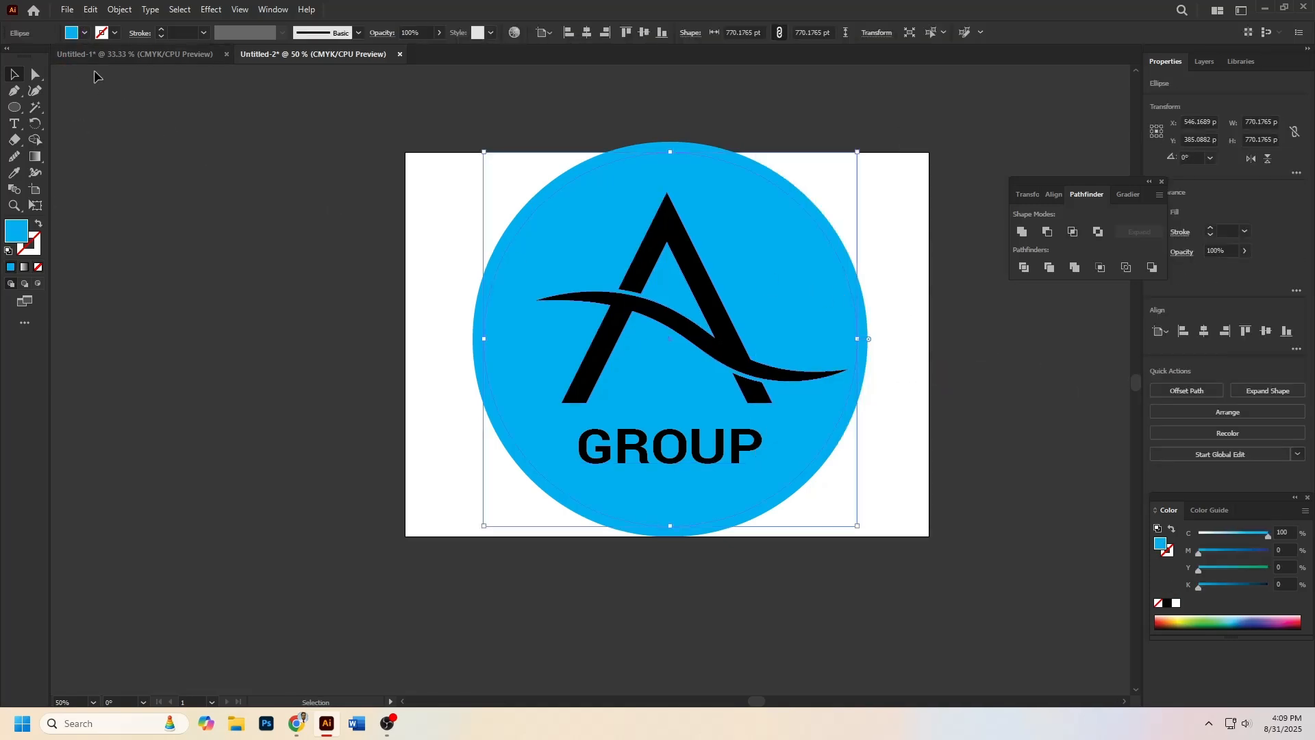
pyautogui.click(39, 224)
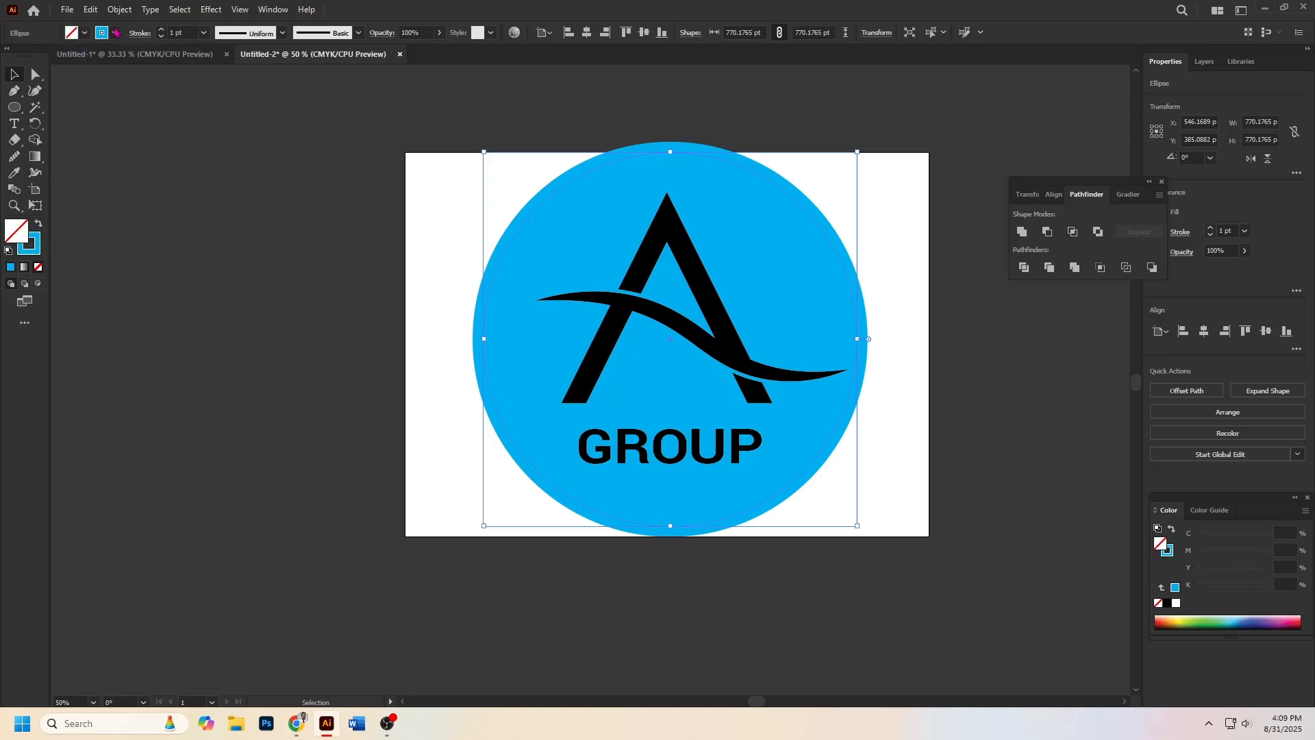
pyautogui.click(114, 33)
pyautogui.click(95, 56)
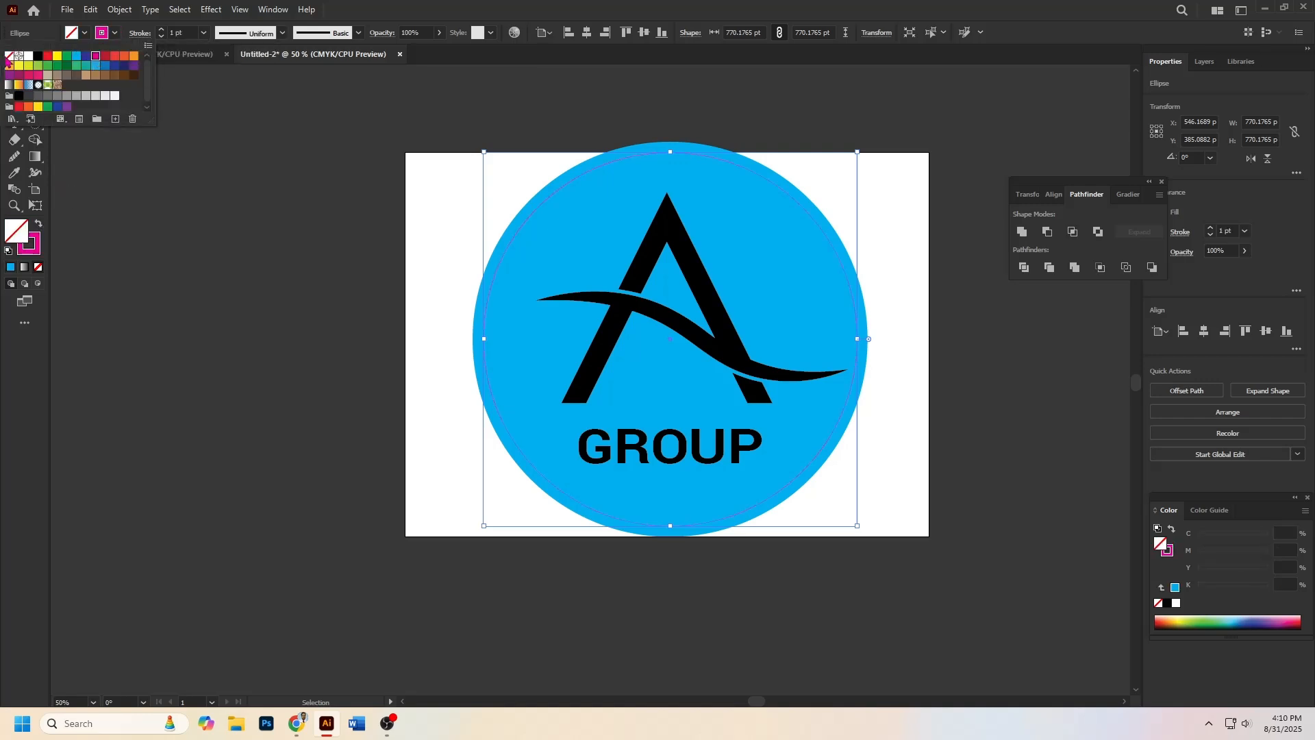
# - Set the magenta circle outline's stroke weight to 7 pt
pyautogui.click(186, 30)
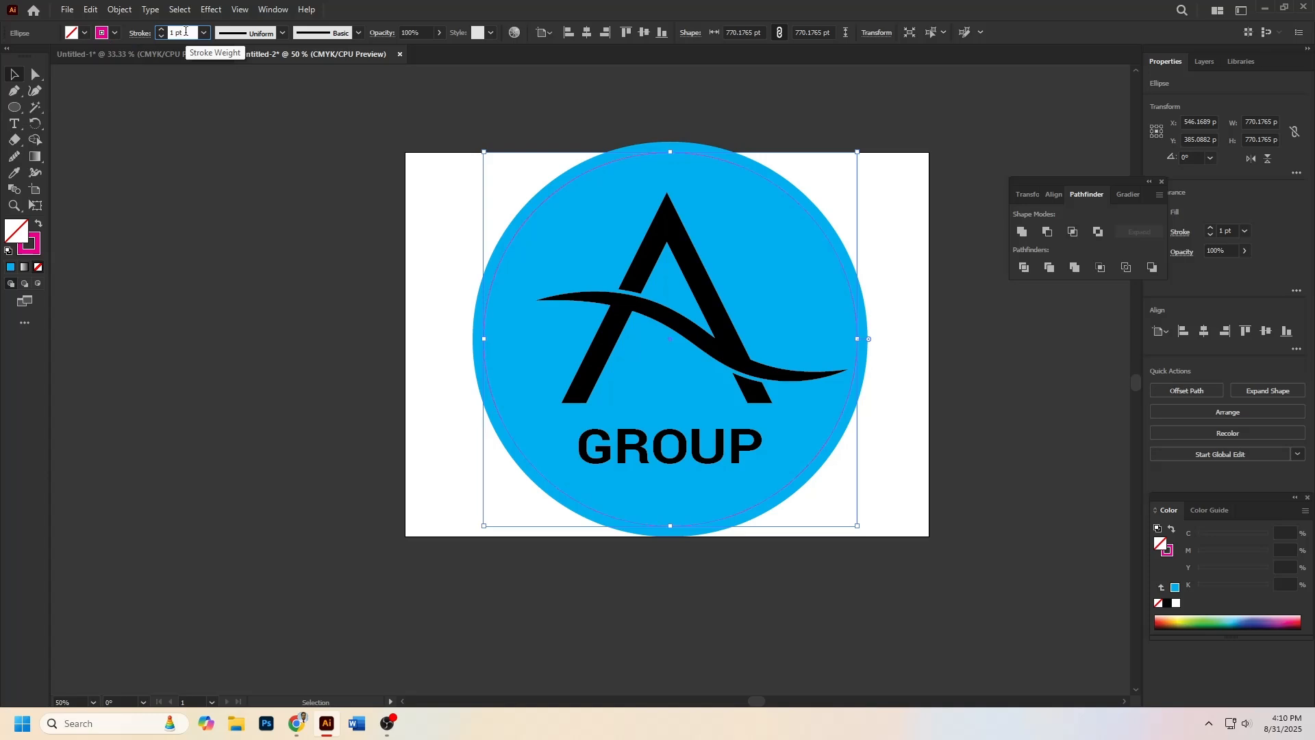
pyautogui.press('Up')
pyautogui.press('Up')
pyautogui.press('Up')
pyautogui.press('Up')
pyautogui.press('Up')
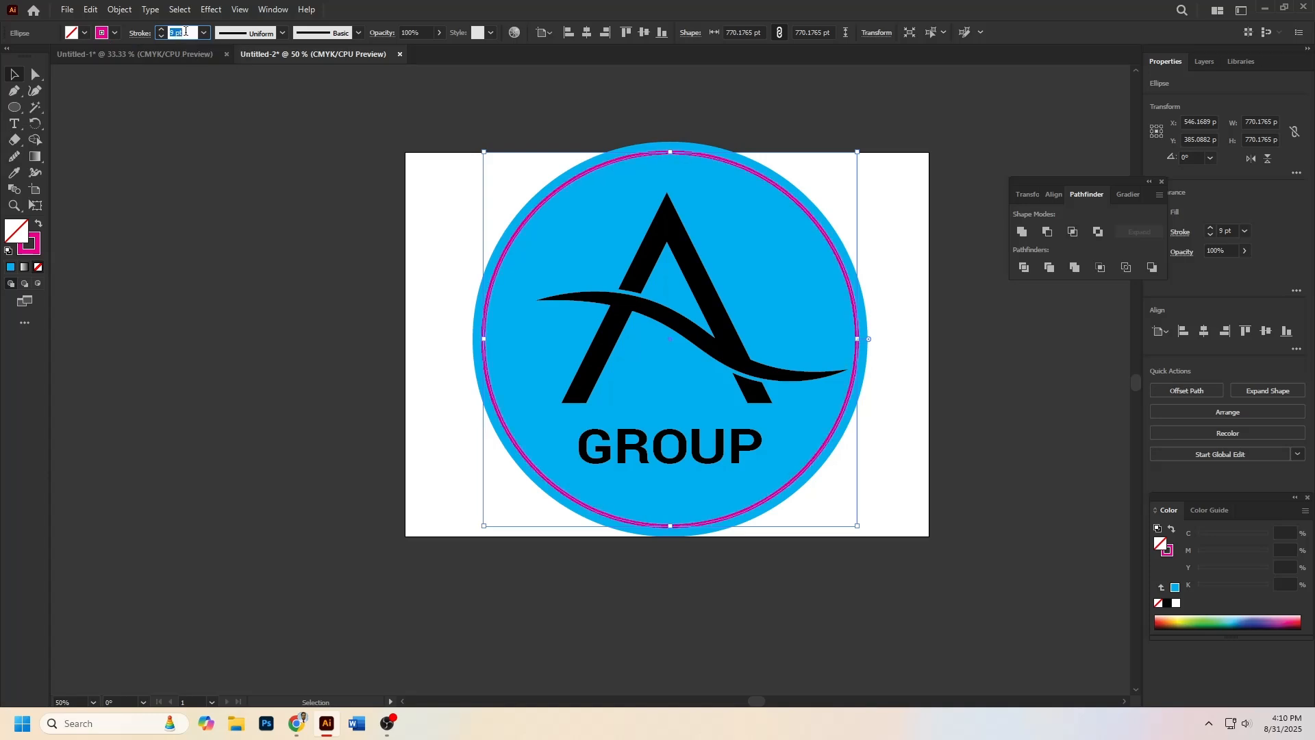
pyautogui.click(182, 148)
pyautogui.click(854, 310)
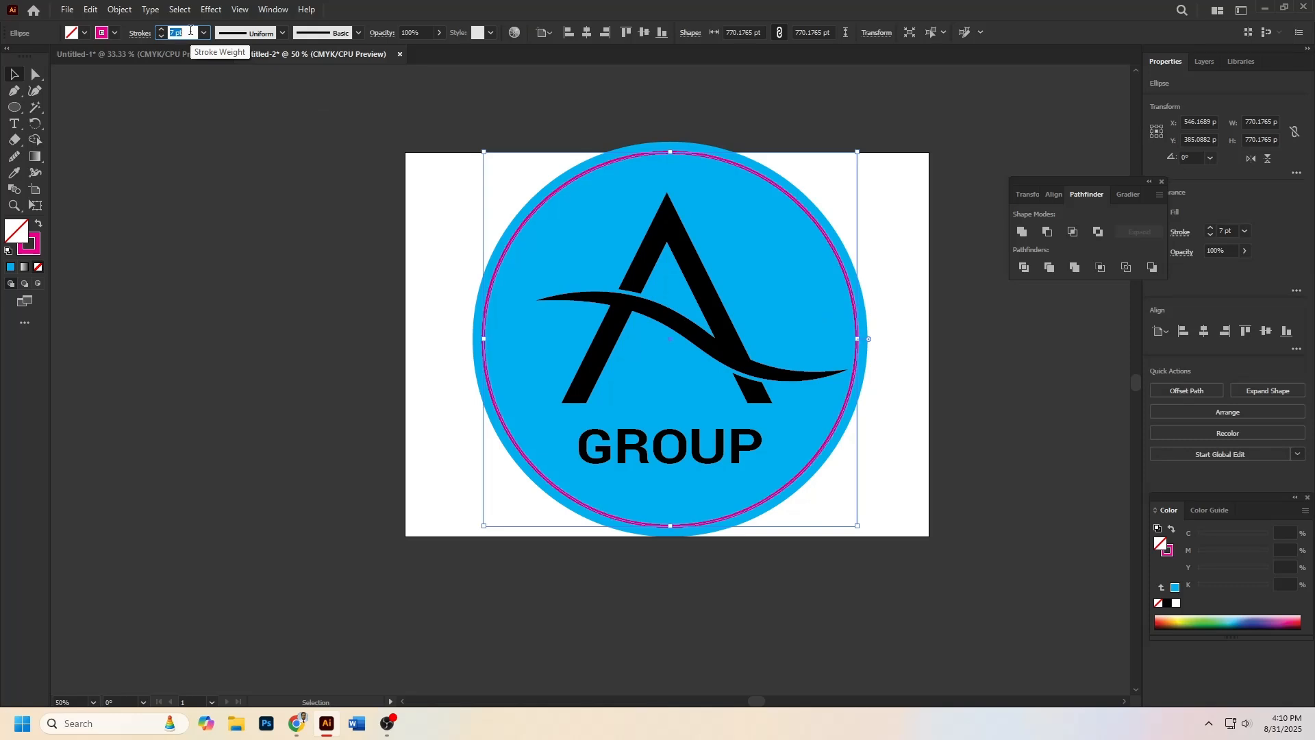
pyautogui.click(238, 199)
# - Try the elliptical and the double-bulge width profiles on the magenta ring's stroke, and restore the Uniform profile
pyautogui.click(856, 344)
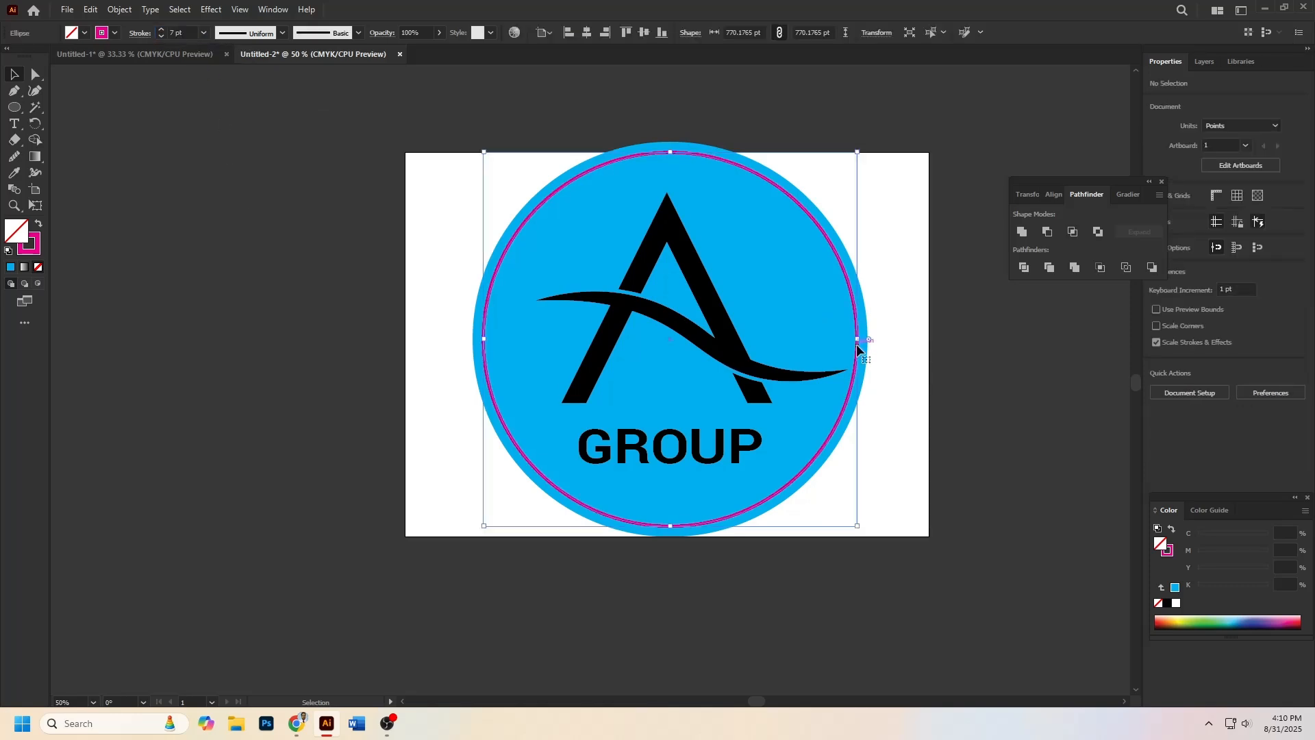
pyautogui.click(283, 33)
pyautogui.click(244, 78)
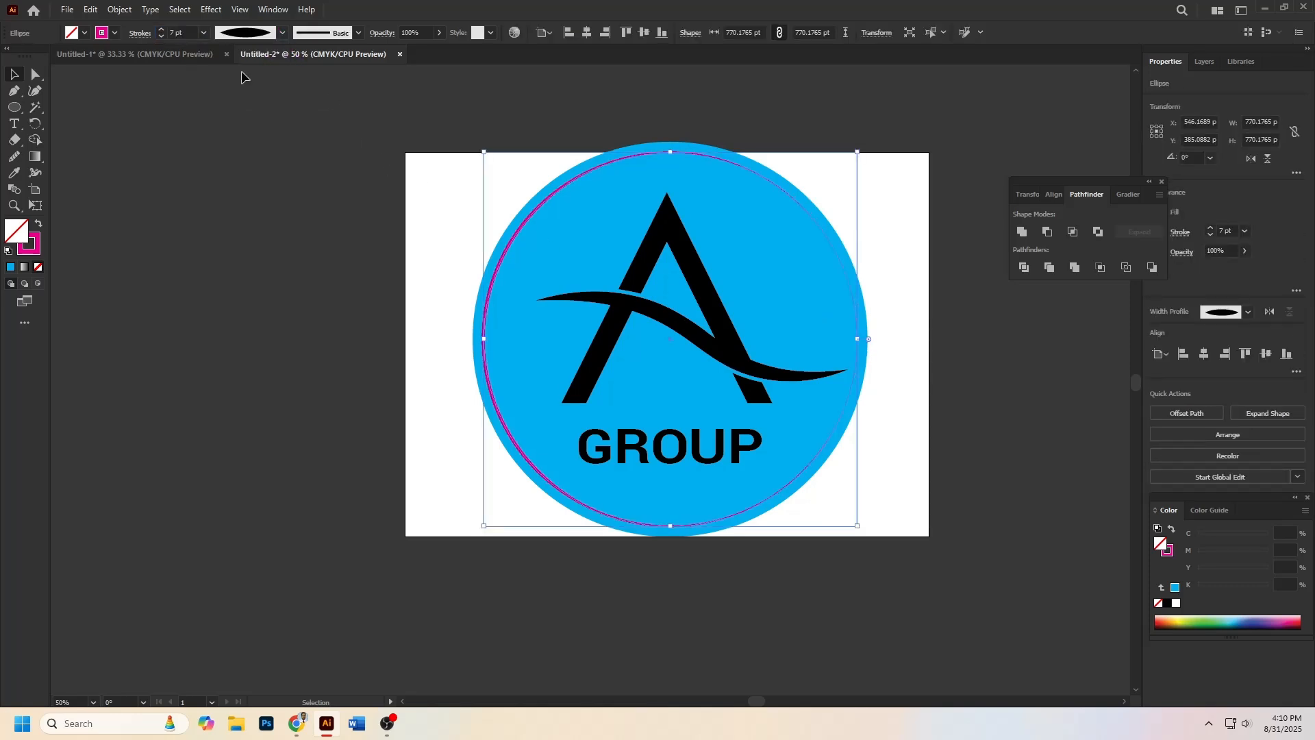
pyautogui.click(261, 250)
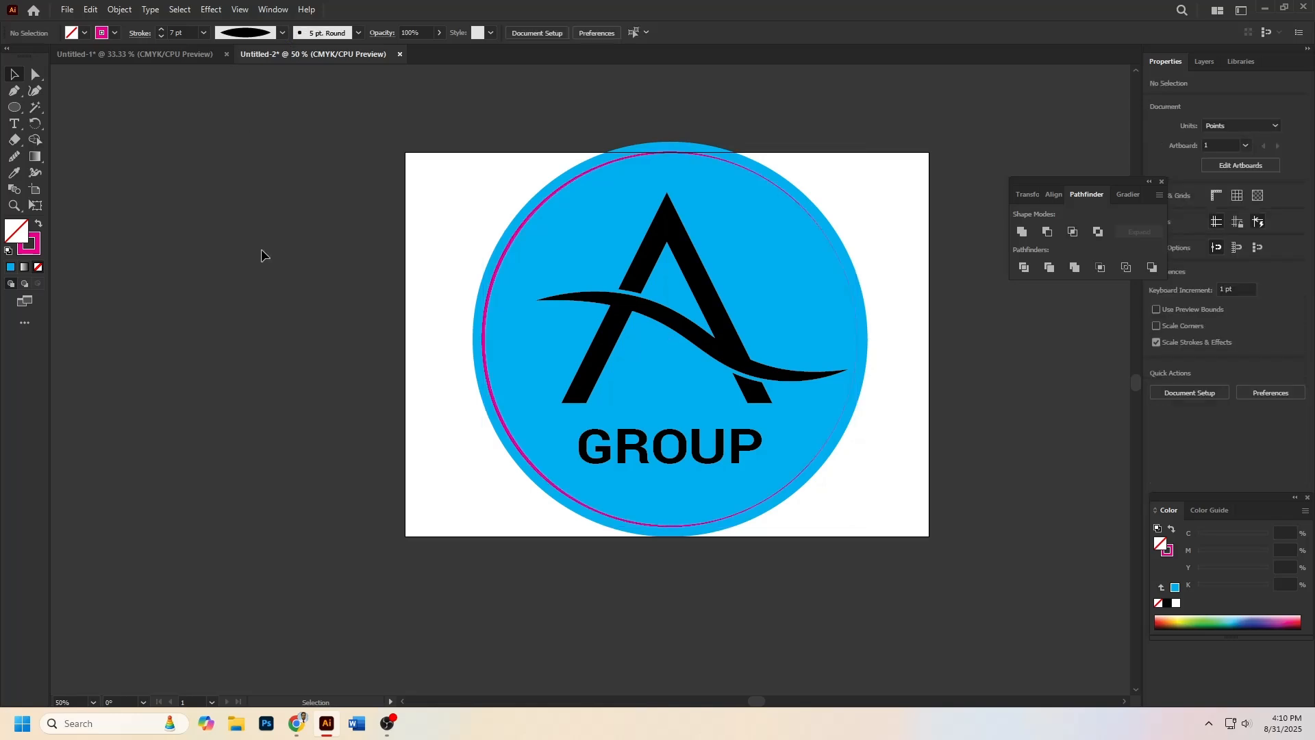
pyautogui.scroll(-2, 388, 330)
pyautogui.scroll(2, 322, 325)
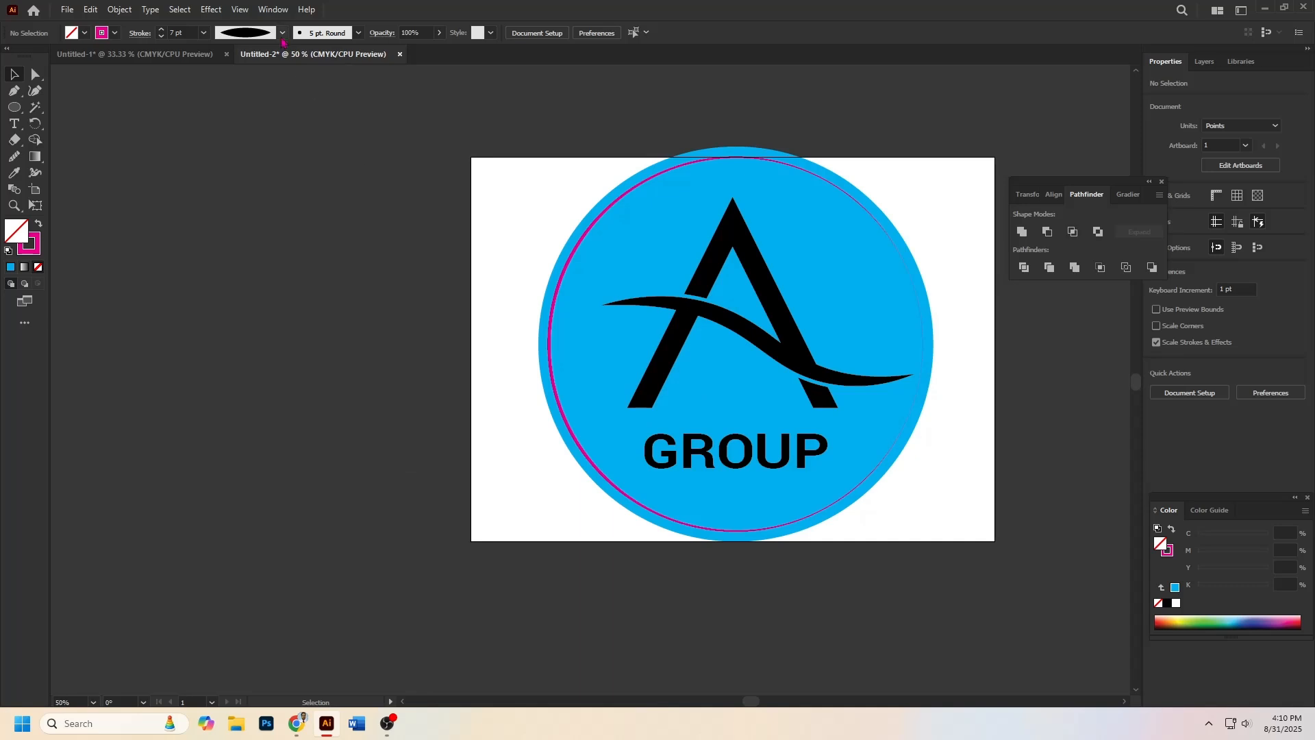
pyautogui.click(281, 34)
pyautogui.click(243, 55)
pyautogui.click(571, 256)
pyautogui.click(283, 33)
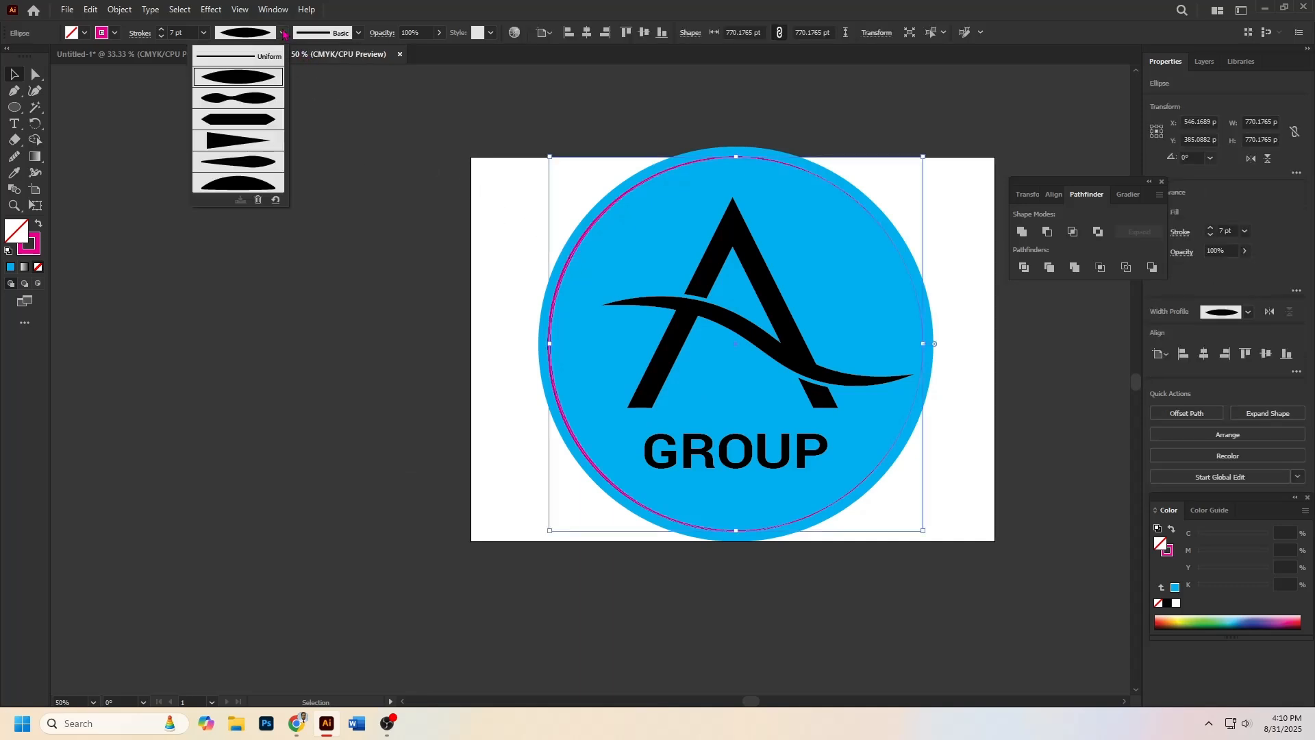
pyautogui.click(241, 99)
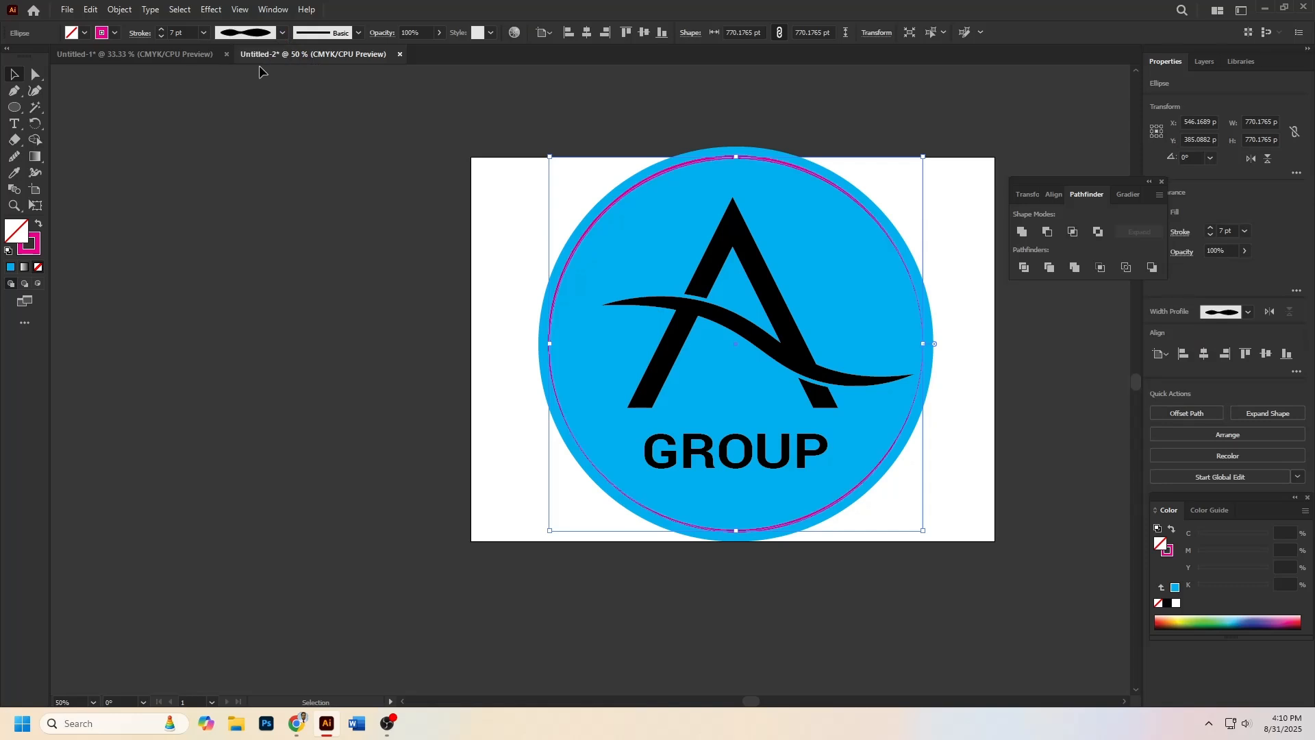
pyautogui.click(282, 33)
pyautogui.click(244, 55)
pyautogui.click(278, 203)
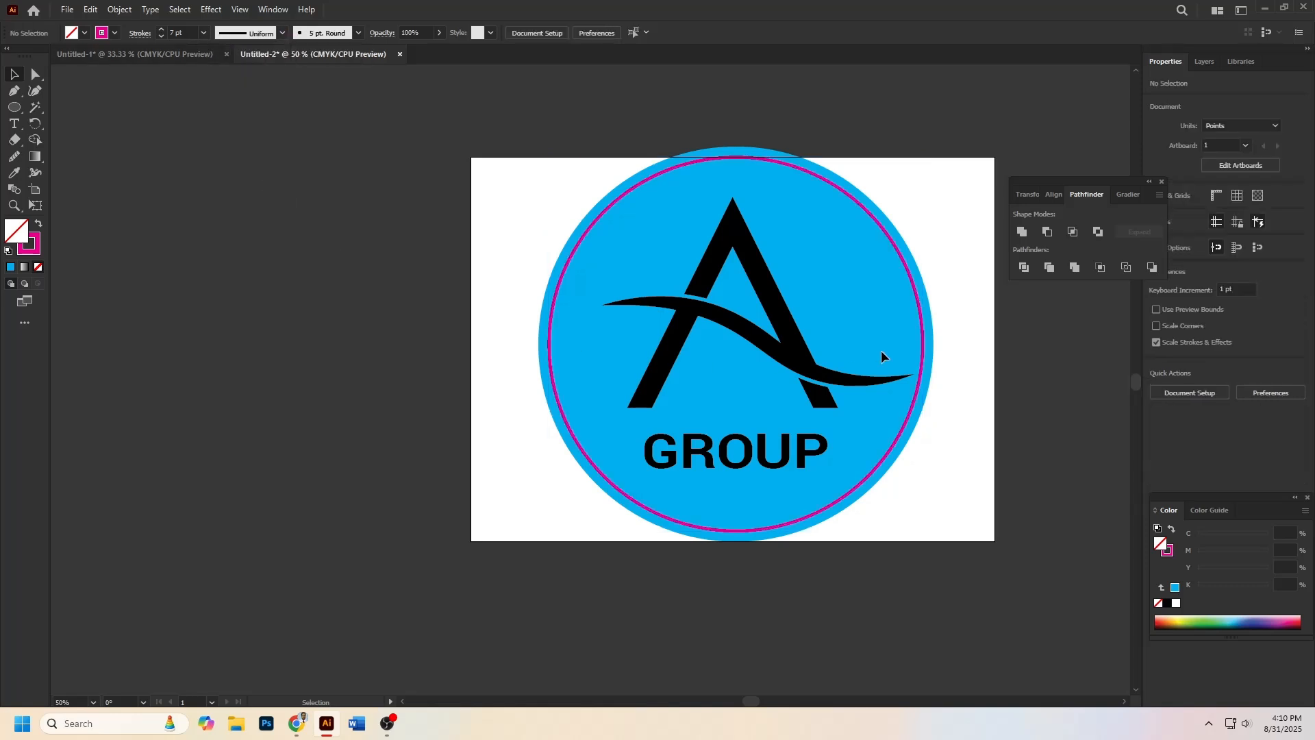
pyautogui.scroll(-1, 882, 352)
pyautogui.moveTo(943, 501); pyautogui.dragTo(811, 529)
pyautogui.click(676, 454)
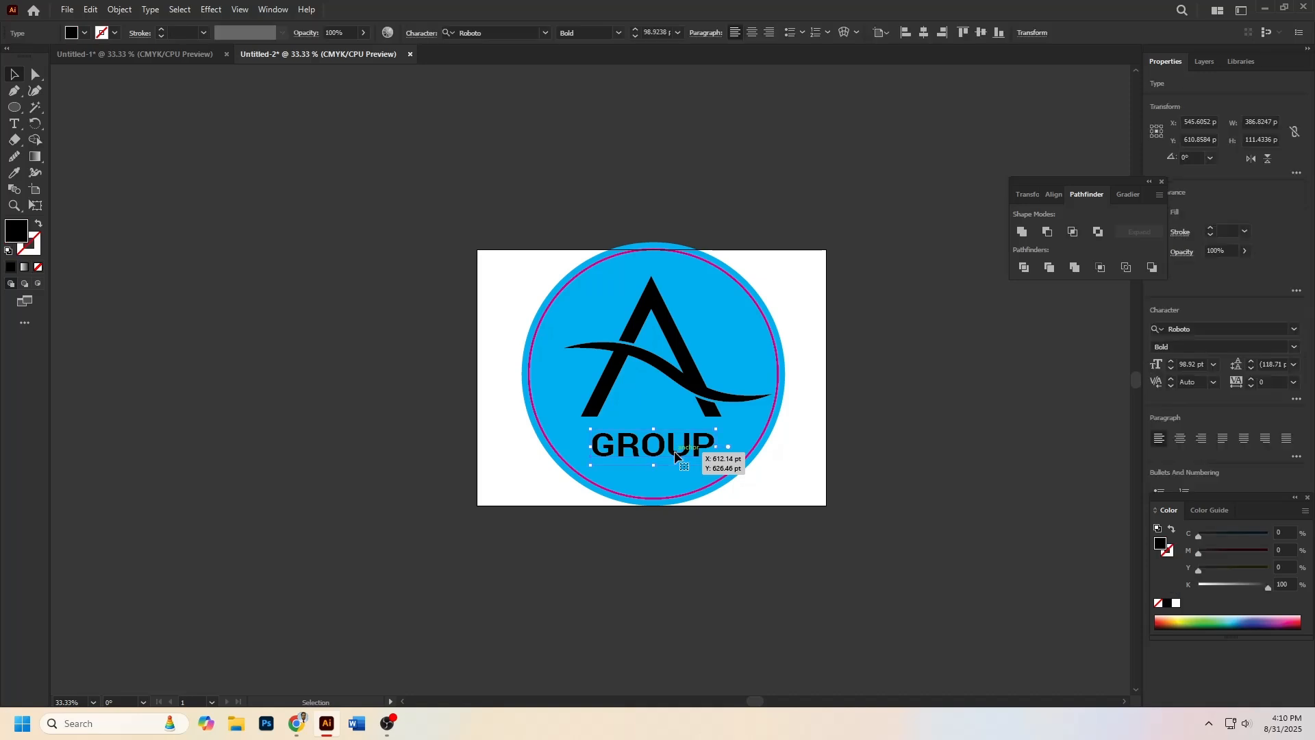
pyautogui.click(963, 381)
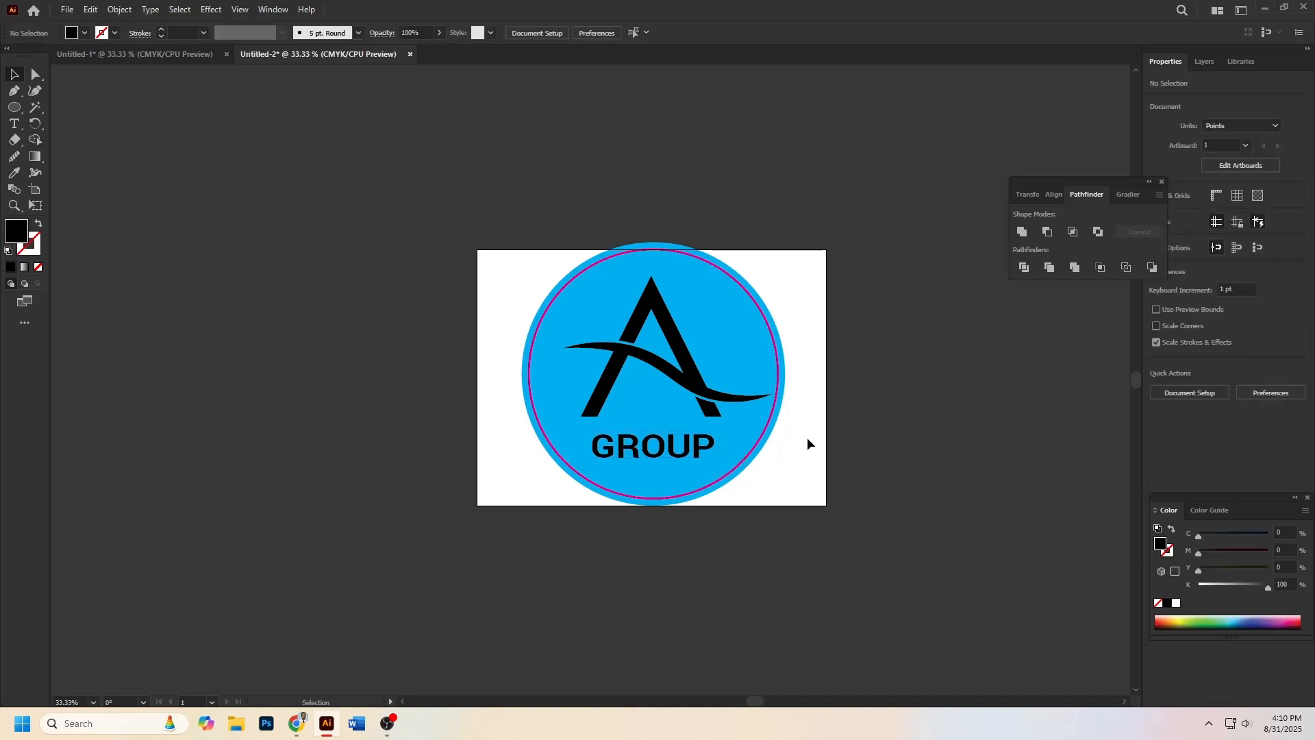
pyautogui.scroll(1, 809, 438)
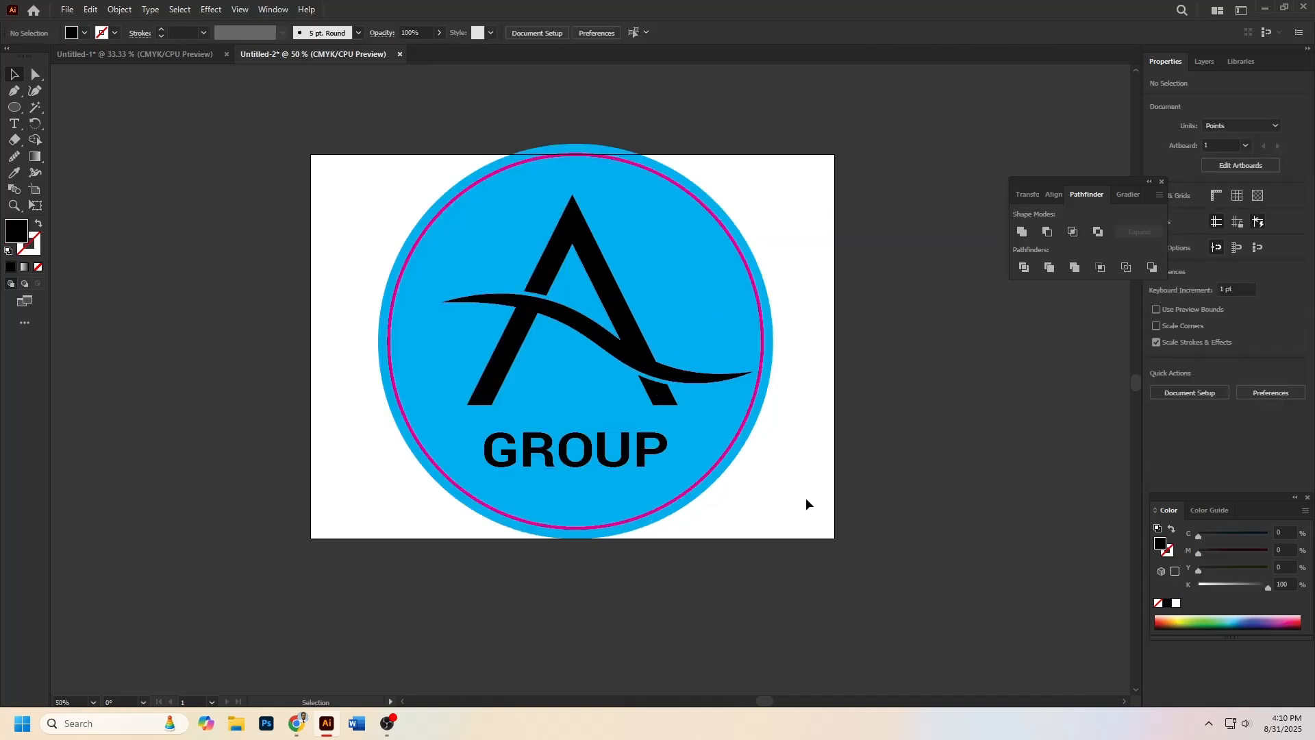
# - Expand the A logo, GROUP text and magenta ring into plain shapes, including object, fill and stroke
pyautogui.moveTo(806, 499); pyautogui.dragTo(390, 203)
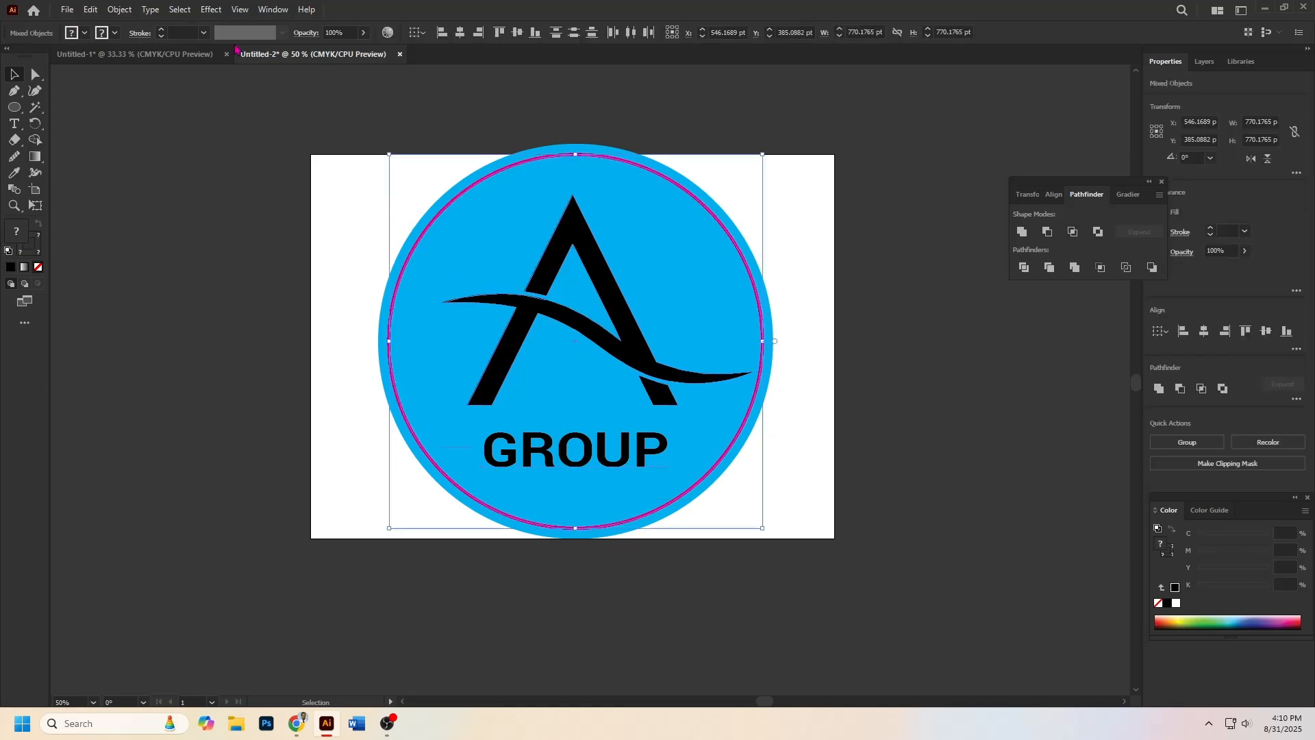
pyautogui.click(119, 9)
pyautogui.click(141, 173)
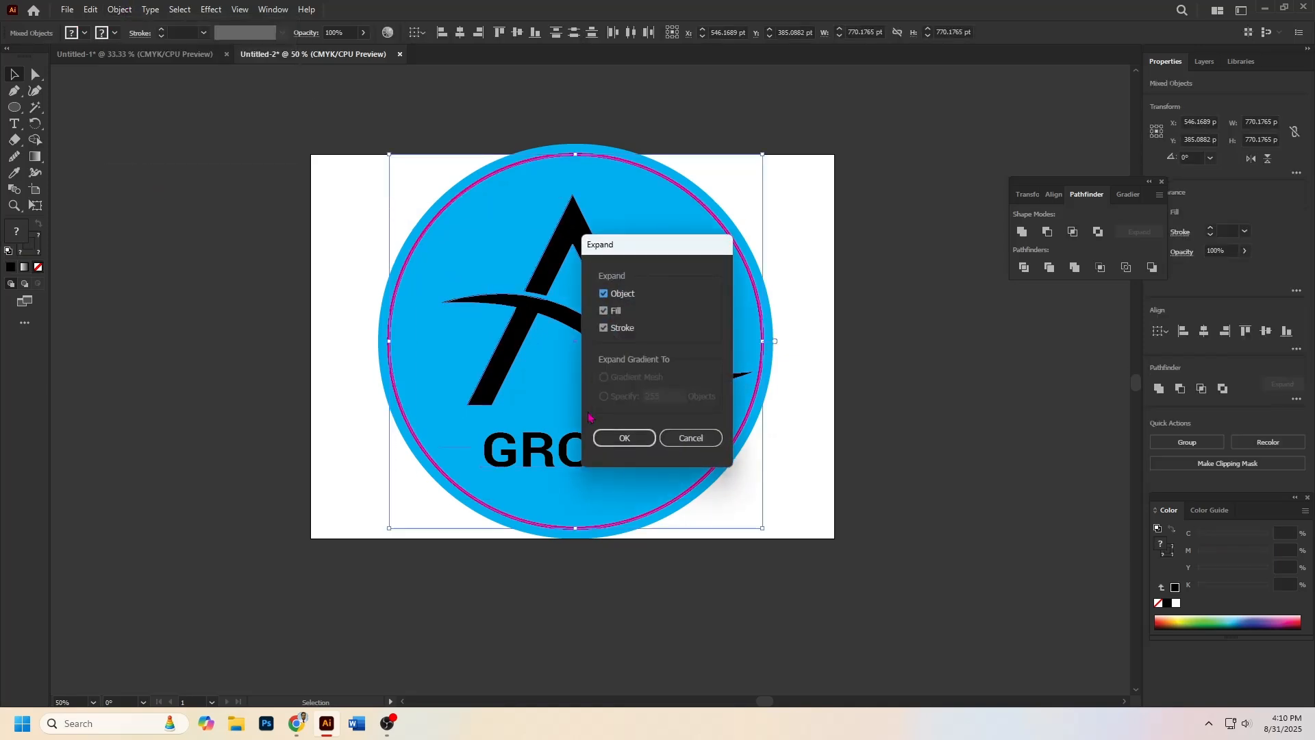
pyautogui.click(620, 435)
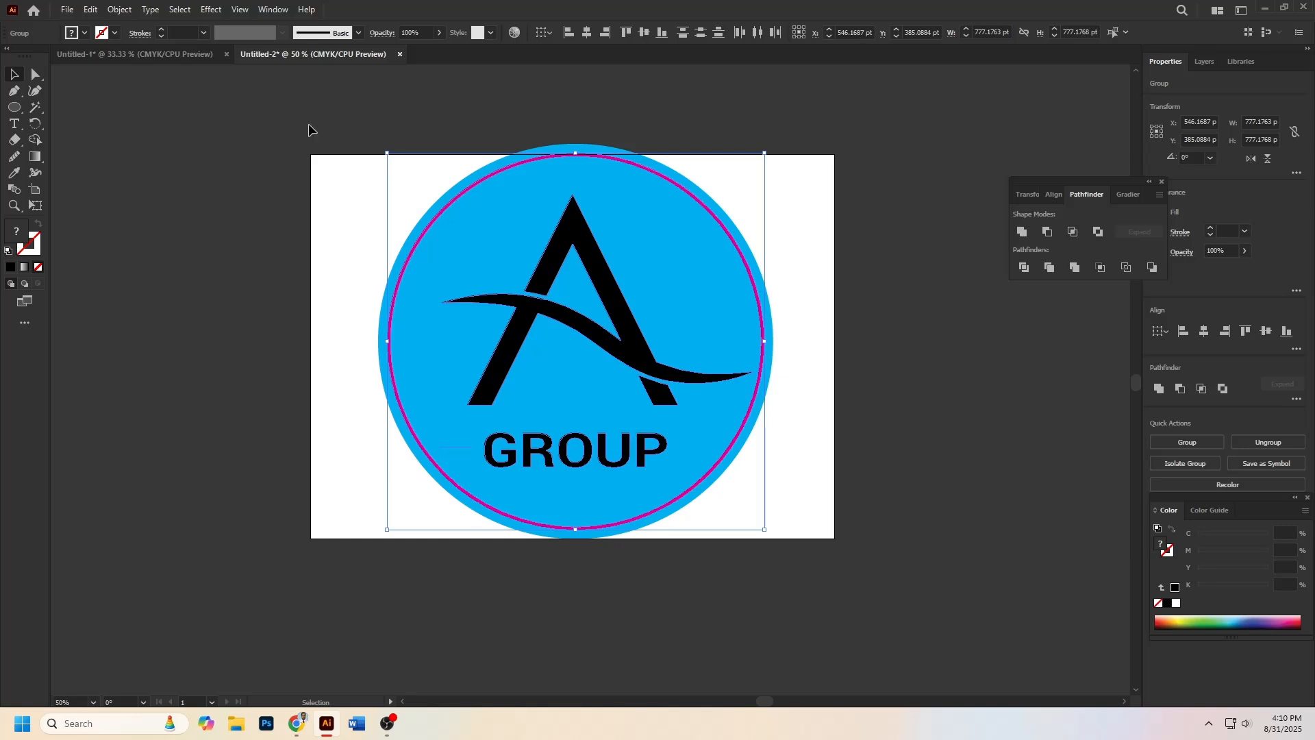
pyautogui.click(129, 13)
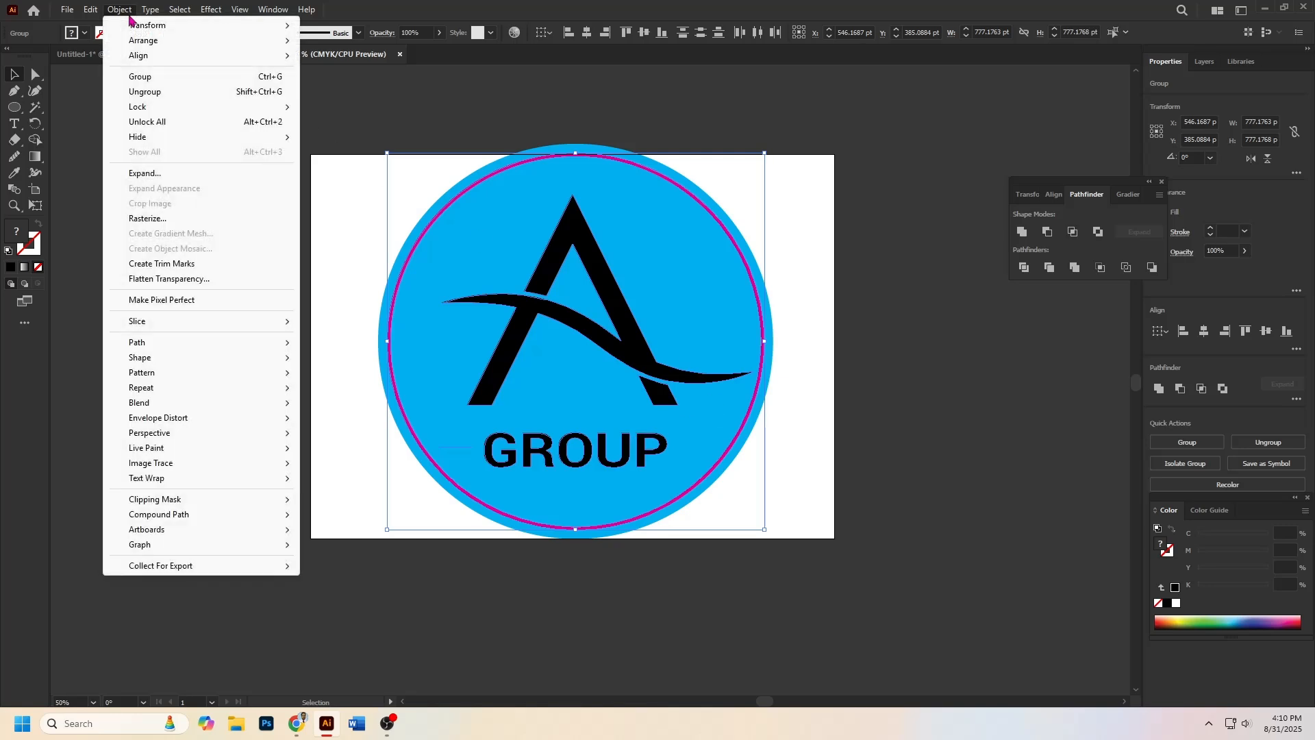
pyautogui.click(148, 172)
pyautogui.click(965, 320)
pyautogui.hscroll(-2, 826, 432)
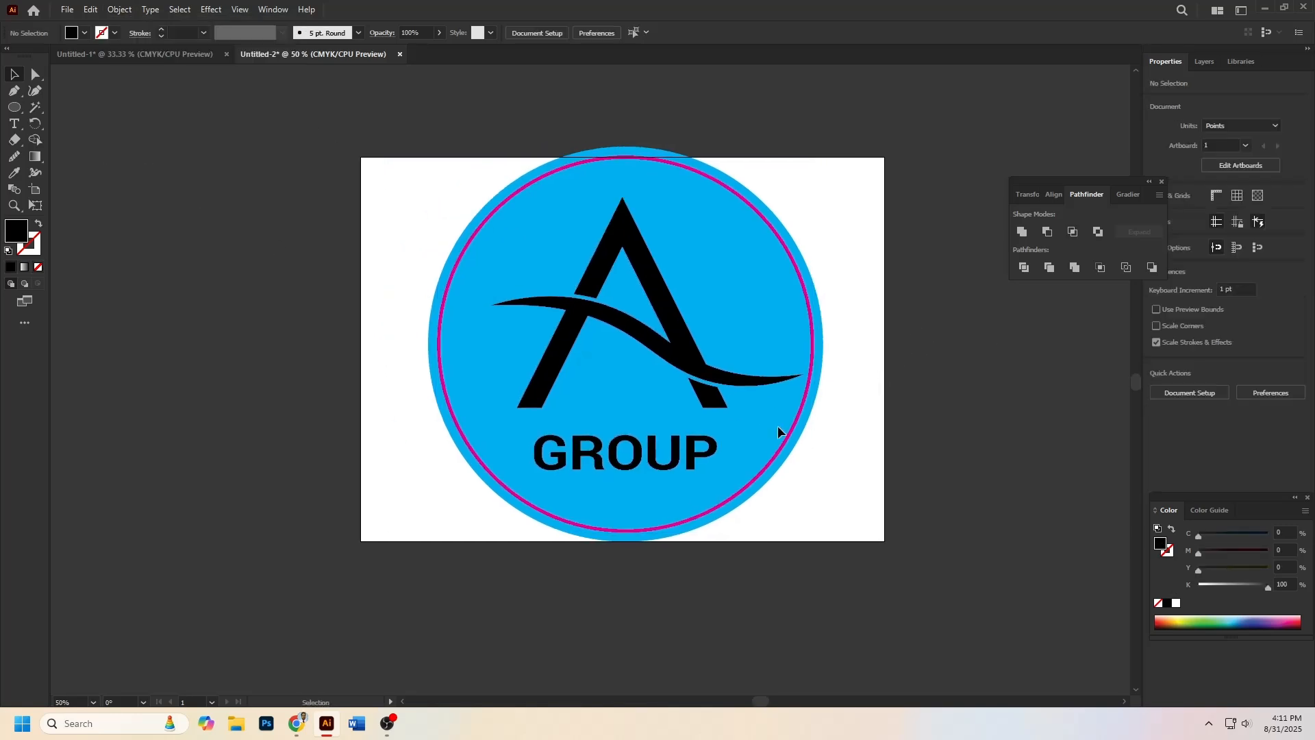
# - Try to remove the letter A area with Shape Builder while only the logo, text and ring are selected, and undo it
pyautogui.click(799, 434)
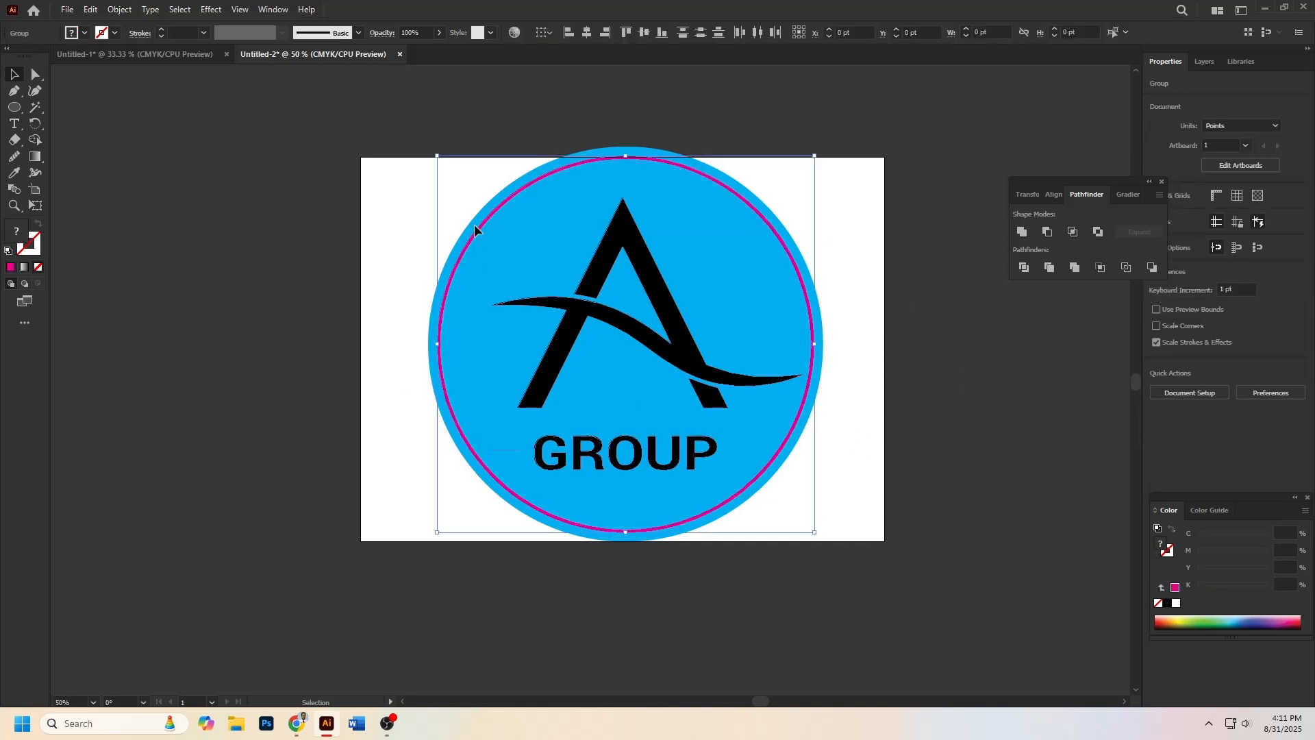
pyautogui.click(37, 139)
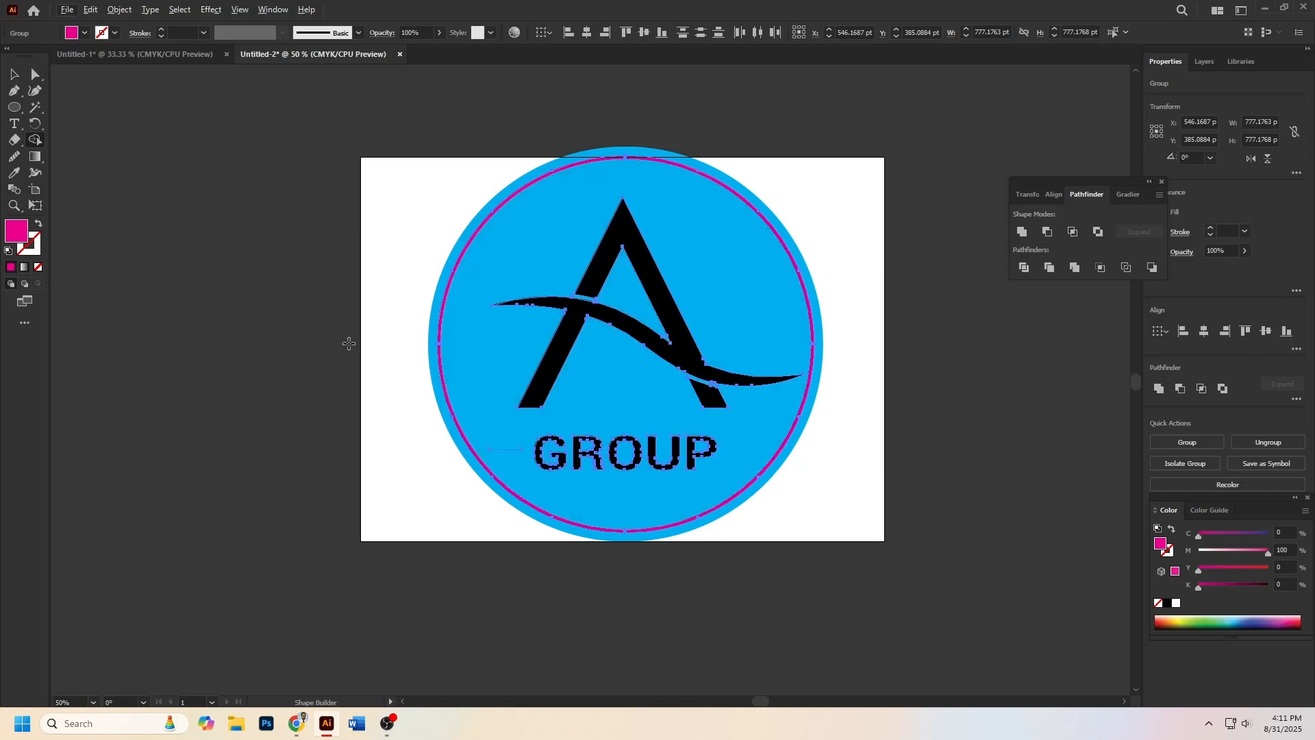
pyautogui.scroll(2, 570, 422)
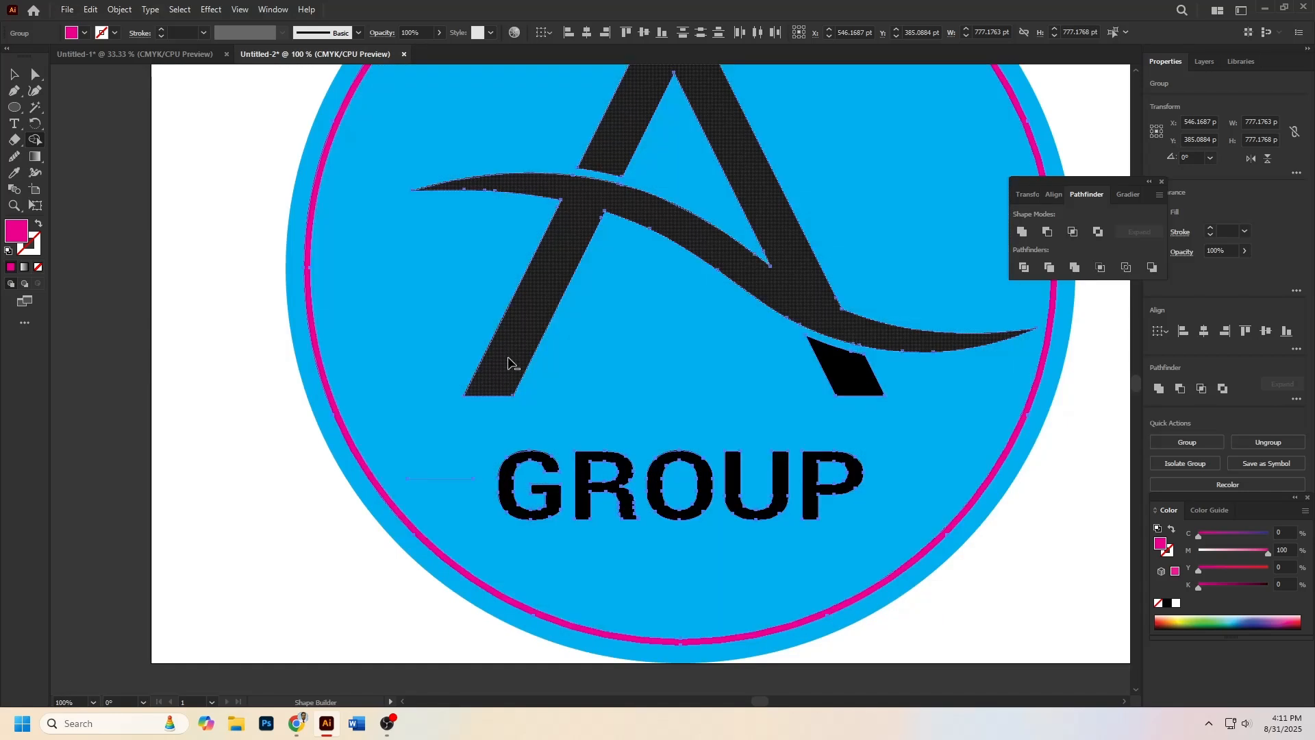
pyautogui.moveTo(507, 363); pyautogui.dragTo(534, 306)
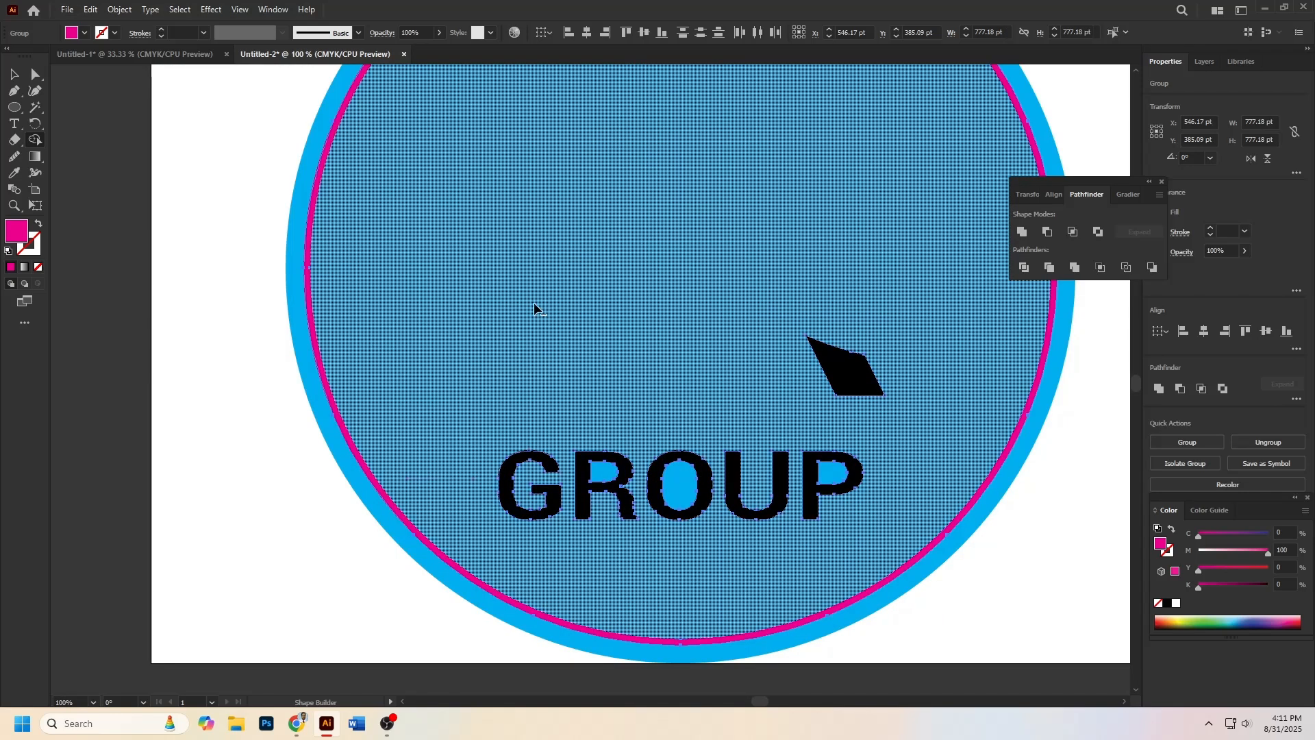
pyautogui.hotkey('ctrl', 'z')
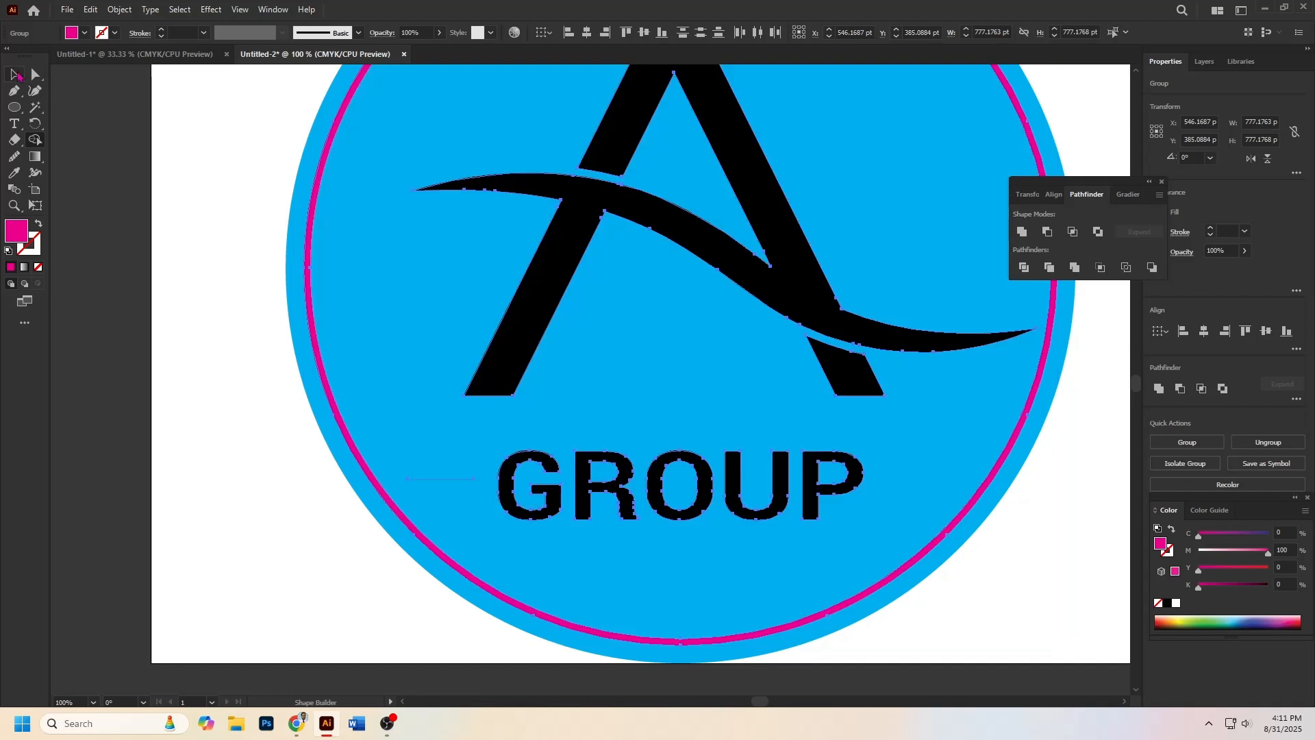
pyautogui.click(14, 74)
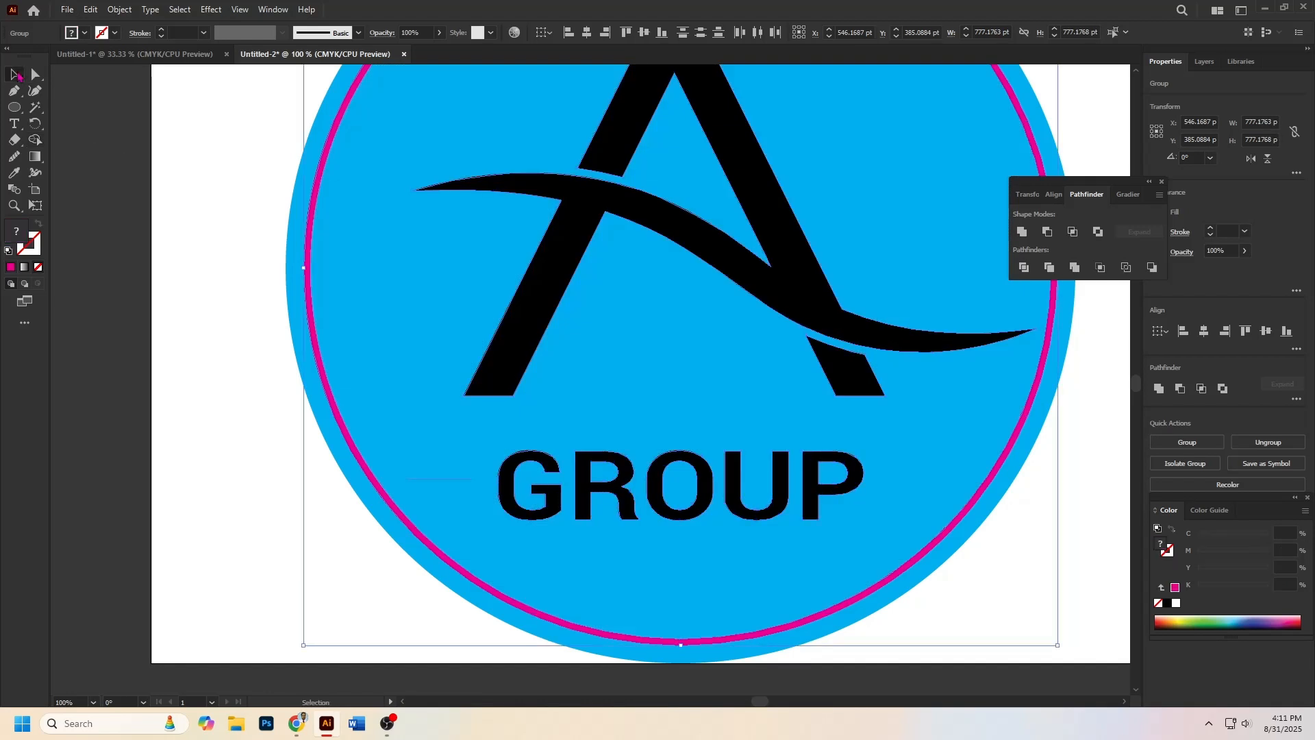
pyautogui.click(219, 331)
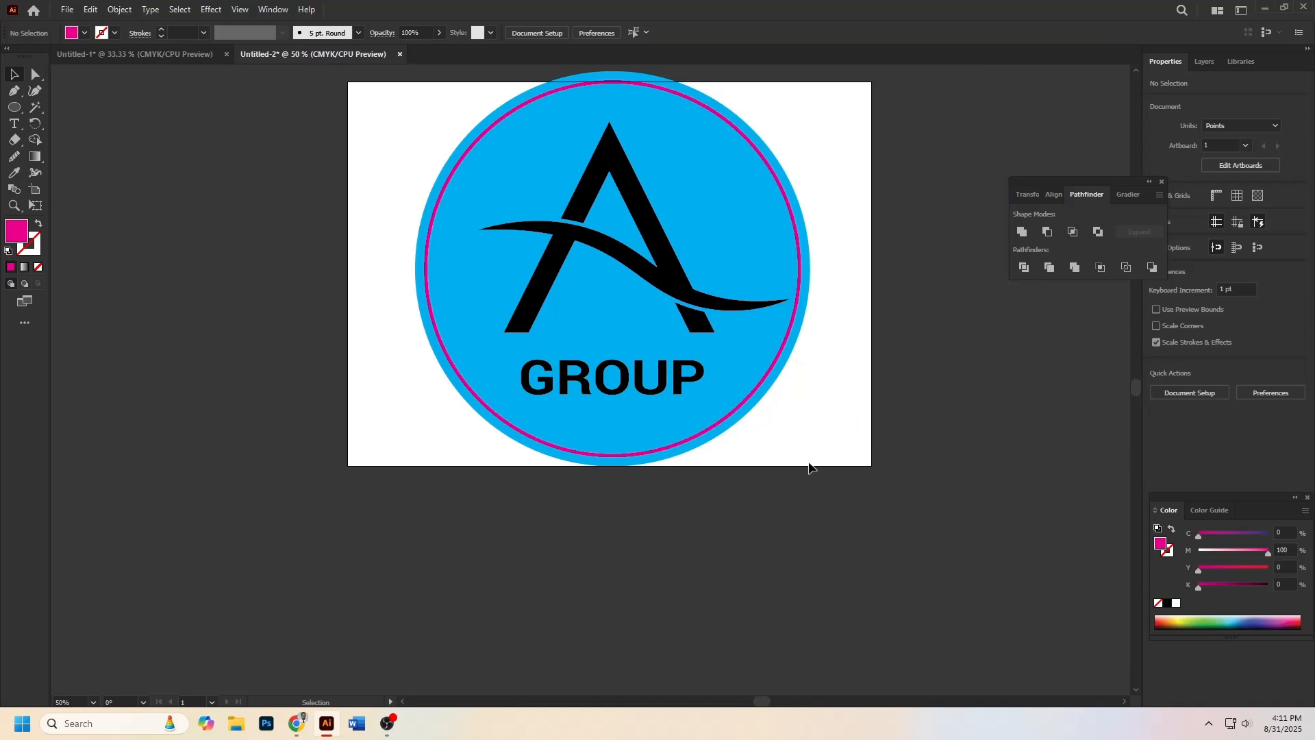
# - Unlock the cyan circle and run Expand on it together with the magenta ring, A logo and GROUP text
pyautogui.hotkey('ctrl', 'alt', '2')
pyautogui.click(790, 430)
pyautogui.moveTo(832, 443); pyautogui.dragTo(452, 97)
pyautogui.click(119, 9)
pyautogui.click(156, 173)
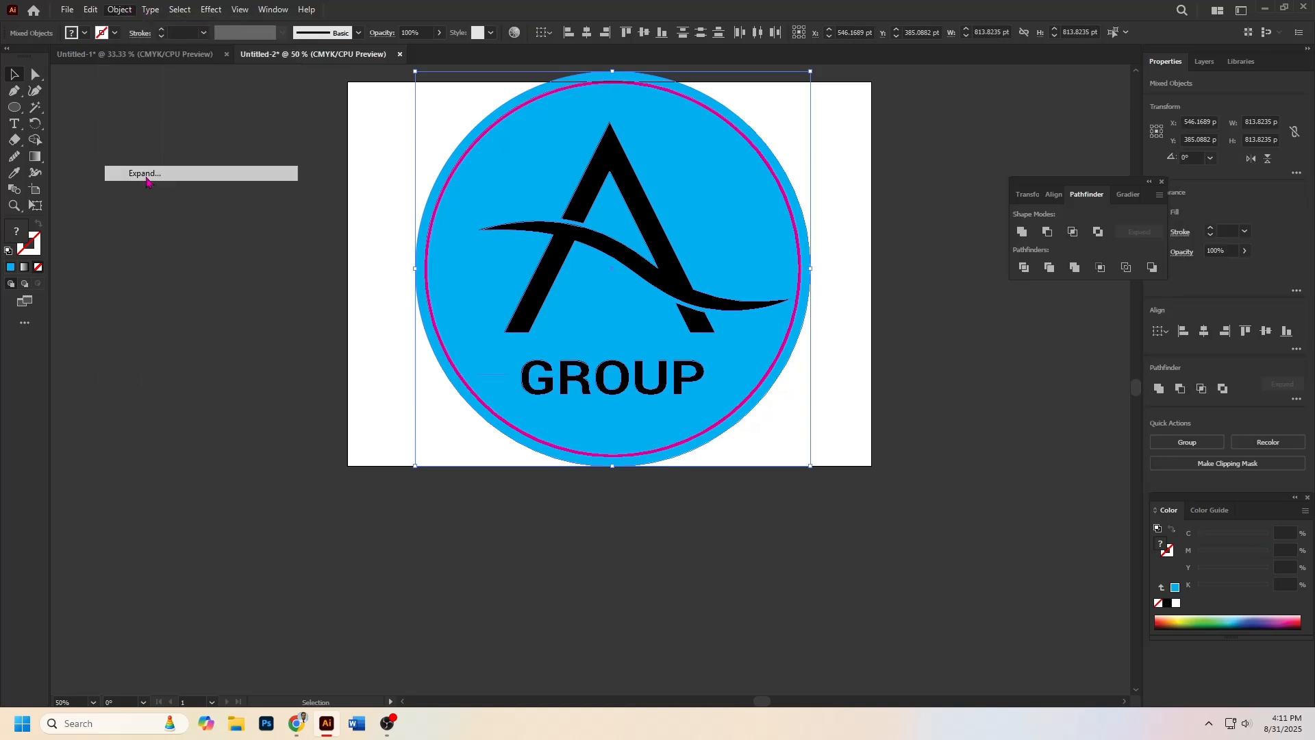
pyautogui.click(119, 9)
pyautogui.click(156, 172)
pyautogui.click(294, 322)
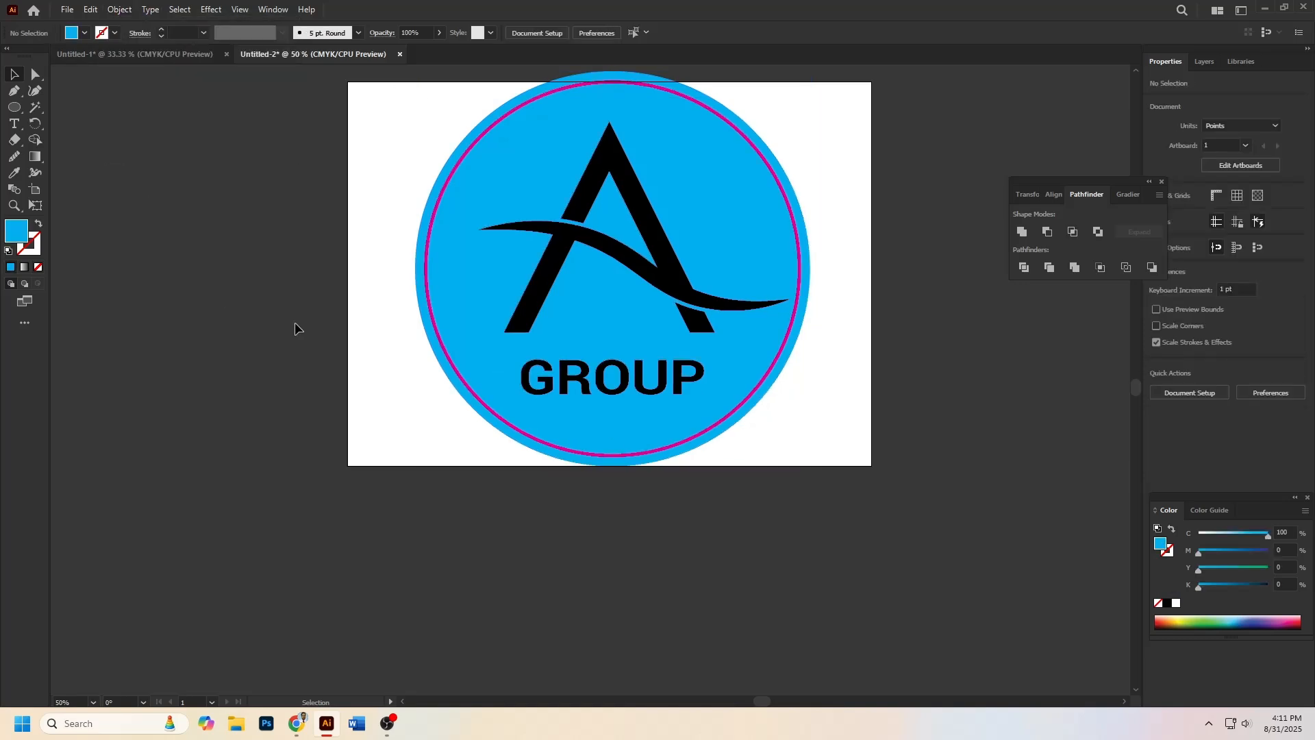
# - Select all the artwork and subtract the A with its wavy crossbar and detached foot from the cyan circle using Shape Builder
pyautogui.moveTo(803, 445); pyautogui.dragTo(438, 129)
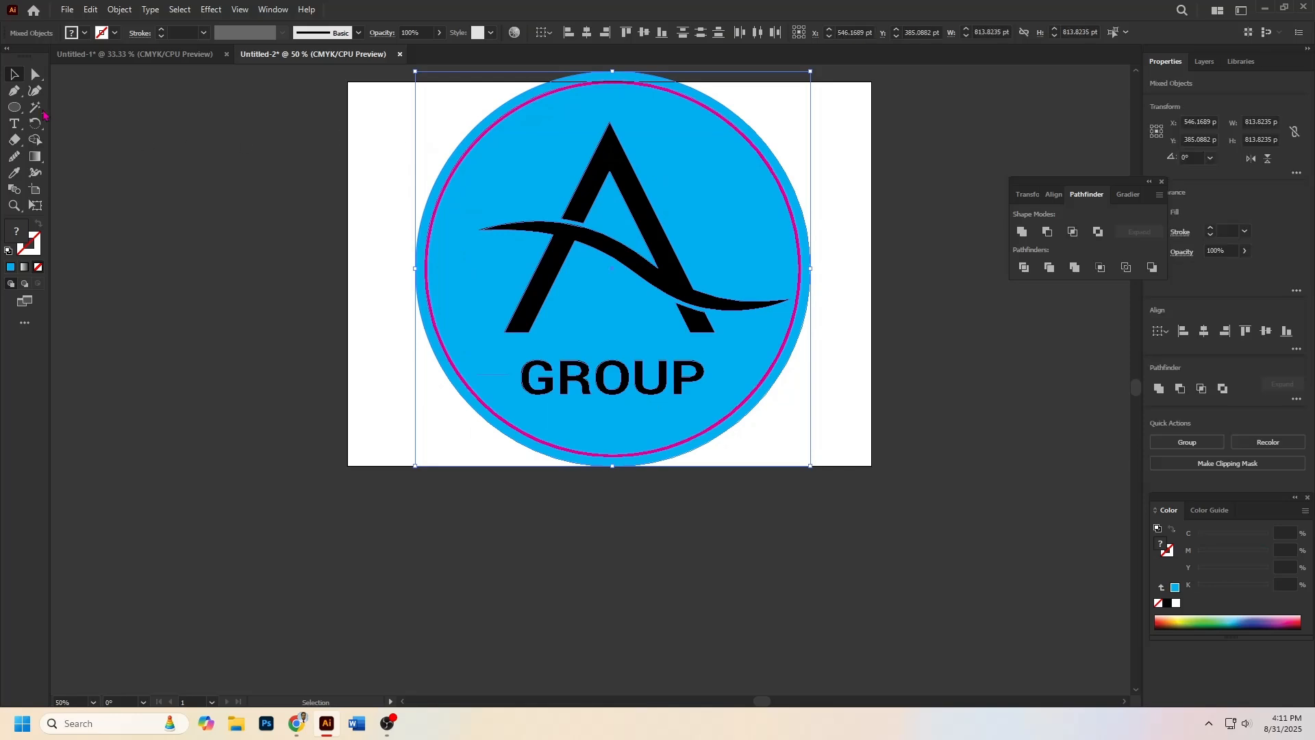
pyautogui.click(36, 140)
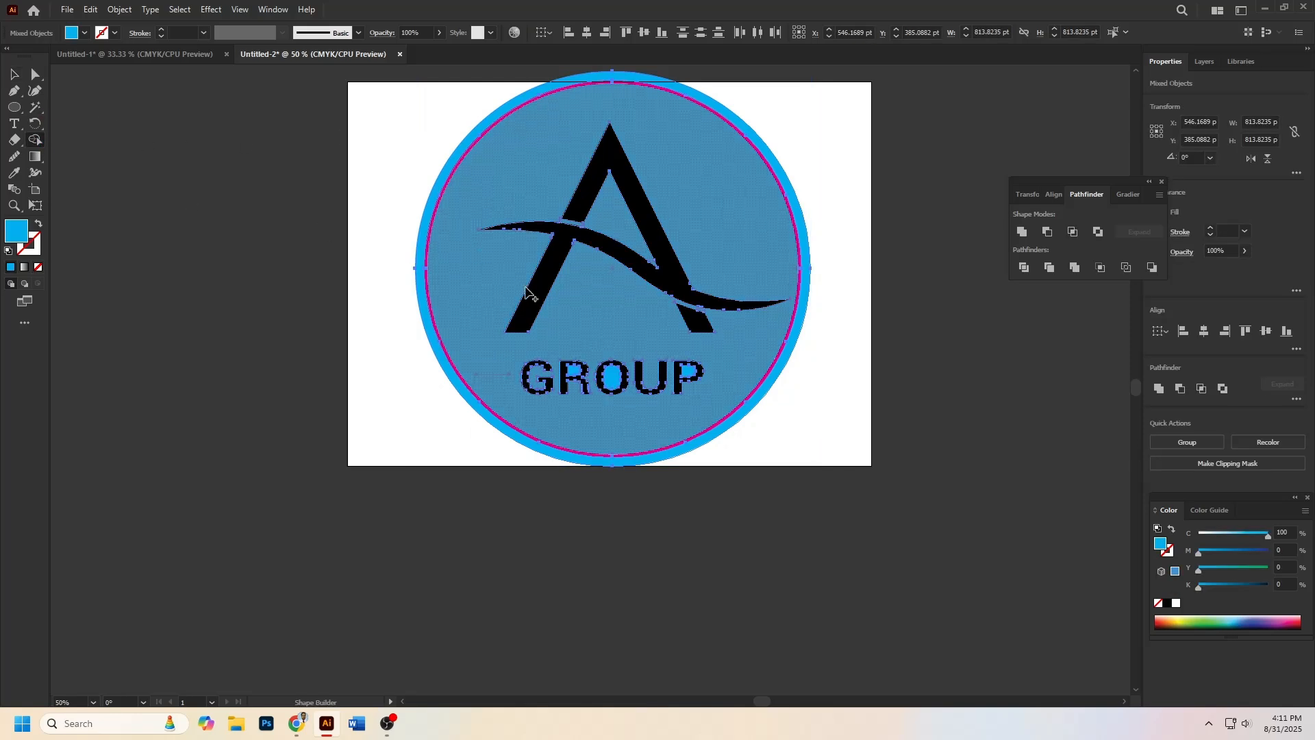
pyautogui.keyDown('alt'); pyautogui.click(544, 274); pyautogui.keyUp('alt')
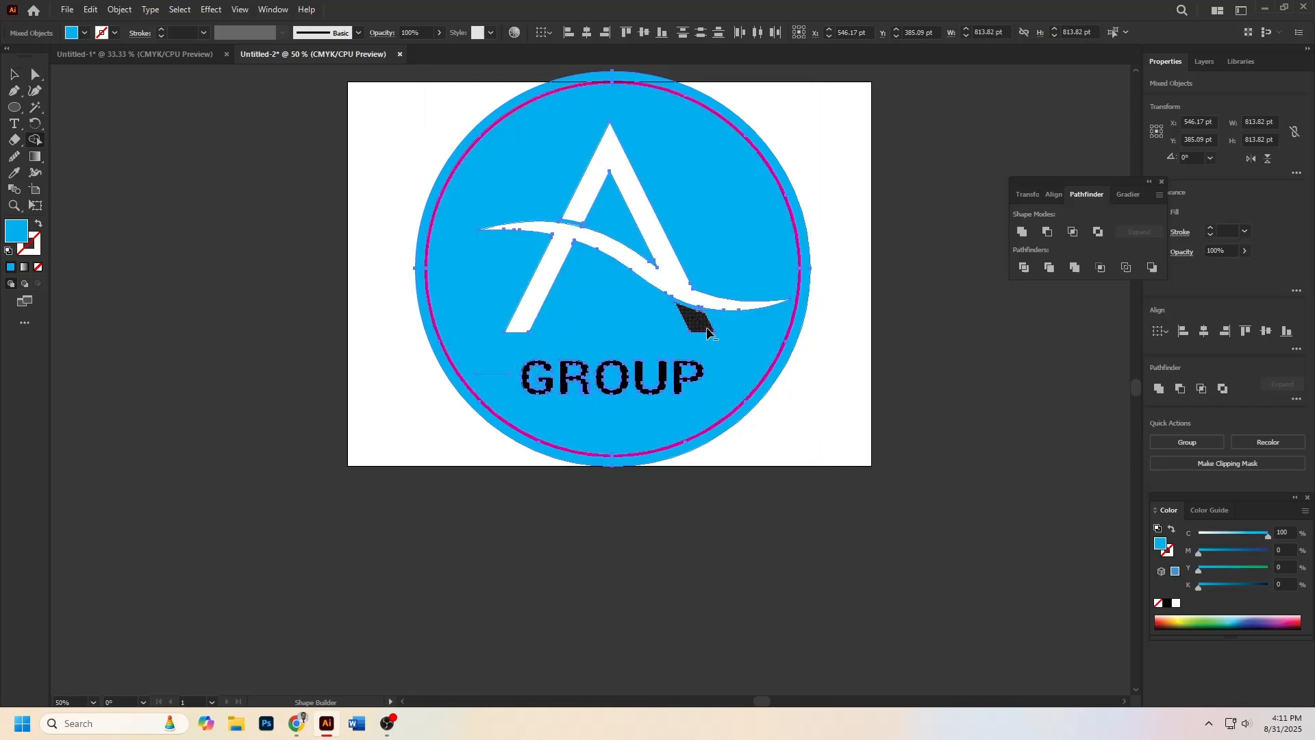
pyautogui.keyDown('alt'); pyautogui.click(696, 319); pyautogui.keyUp('alt')
# - Subtract each letter of the GROUP text from the cyan circle with Shape Builder
pyautogui.keyDown('alt'); pyautogui.click(685, 377); pyautogui.keyUp('alt')
pyautogui.scroll(3, 629, 356)
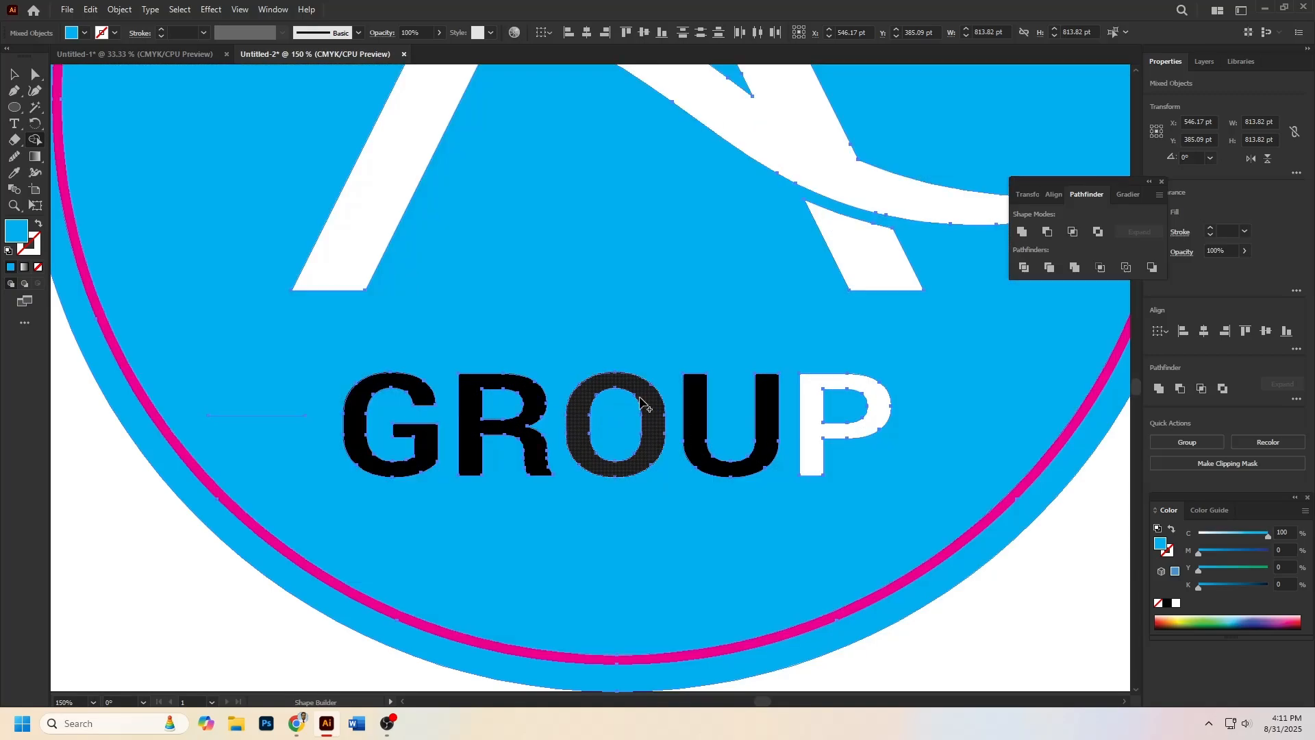
pyautogui.keyDown('alt'); pyautogui.click(698, 435); pyautogui.keyUp('alt')
pyautogui.keyDown('alt'); pyautogui.click(656, 459); pyautogui.keyUp('alt')
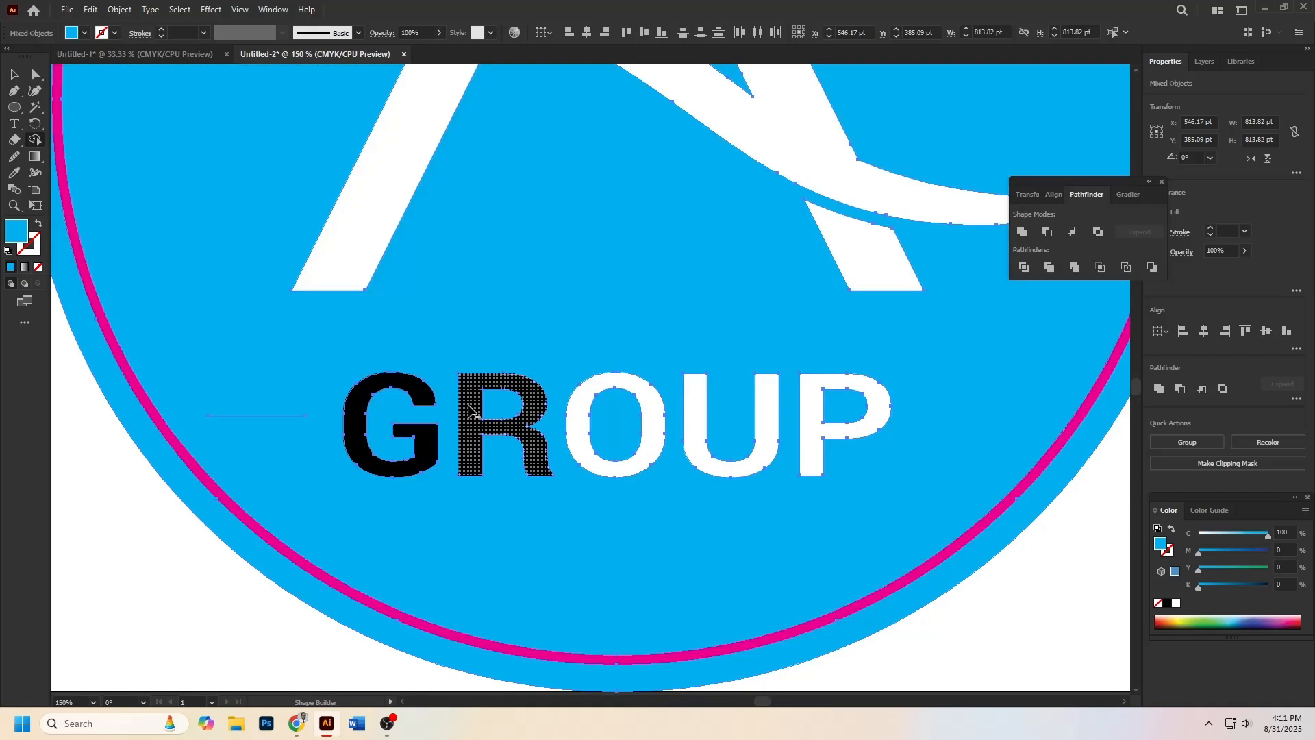
pyautogui.keyDown('alt'); pyautogui.click(475, 429); pyautogui.keyUp('alt')
pyautogui.keyDown('alt'); pyautogui.click(359, 433); pyautogui.keyUp('alt')
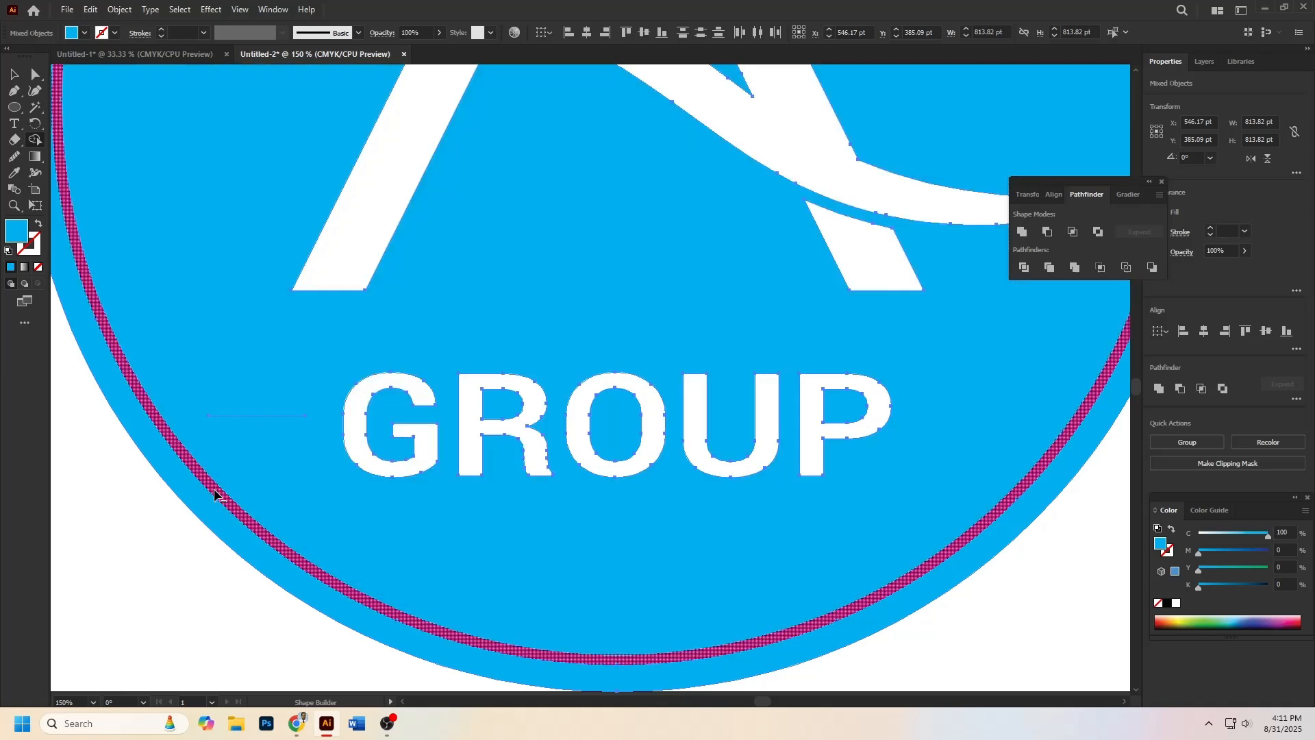
# - Subtract the magenta ring from the cyan circle with Shape Builder and deselect the artwork
pyautogui.keyDown('alt'); pyautogui.click(228, 507); pyautogui.keyUp('alt')
pyautogui.scroll(-4, 226, 507)
pyautogui.press('v')
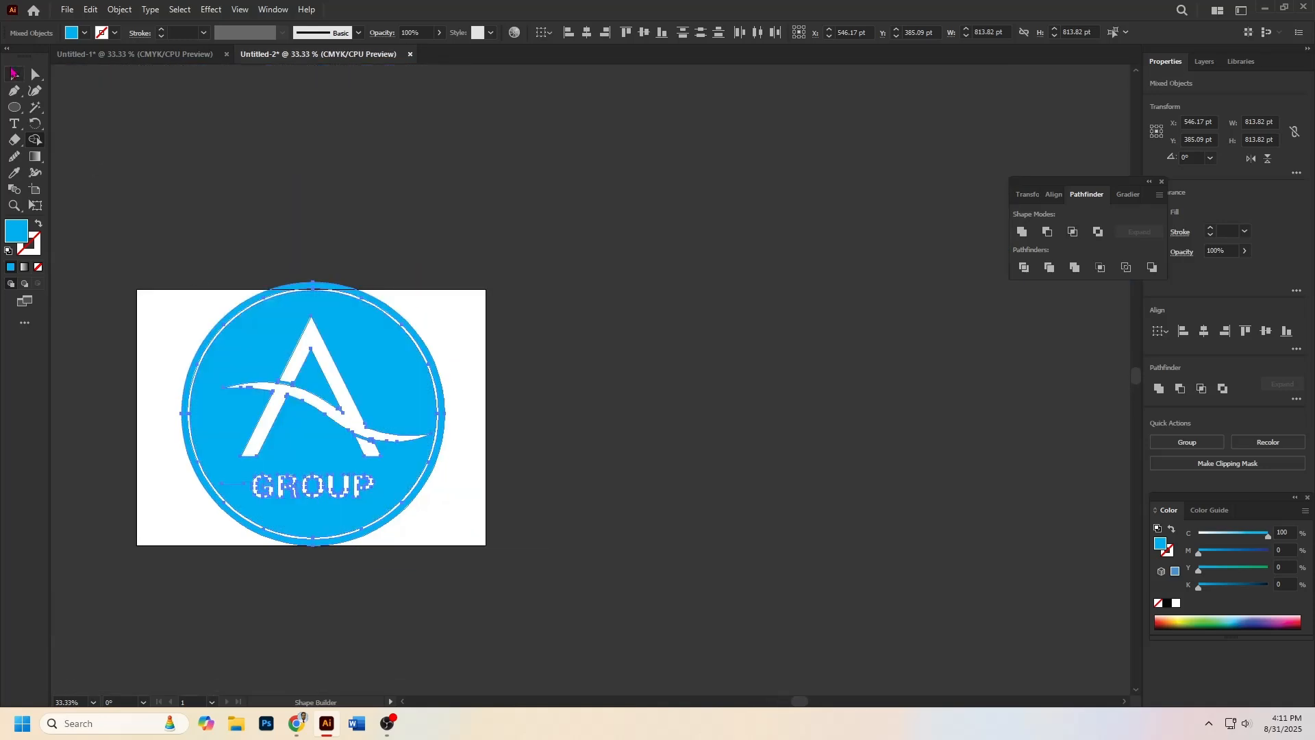
pyautogui.click(93, 97)
pyautogui.moveTo(429, 211); pyautogui.dragTo(573, 176)
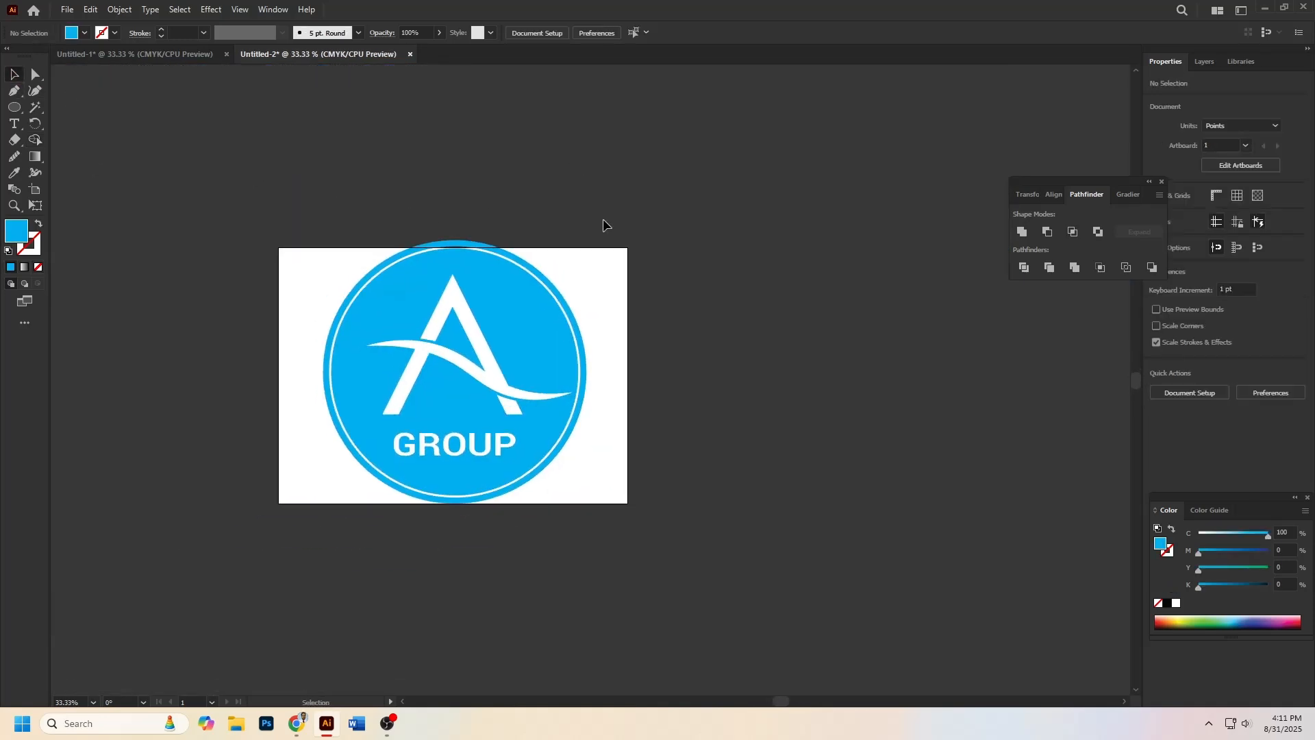
# - Select all the pieces of the cut-out circular logo and group them
pyautogui.scroll(1, 544, 402)
pyautogui.scroll(-2, 543, 401)
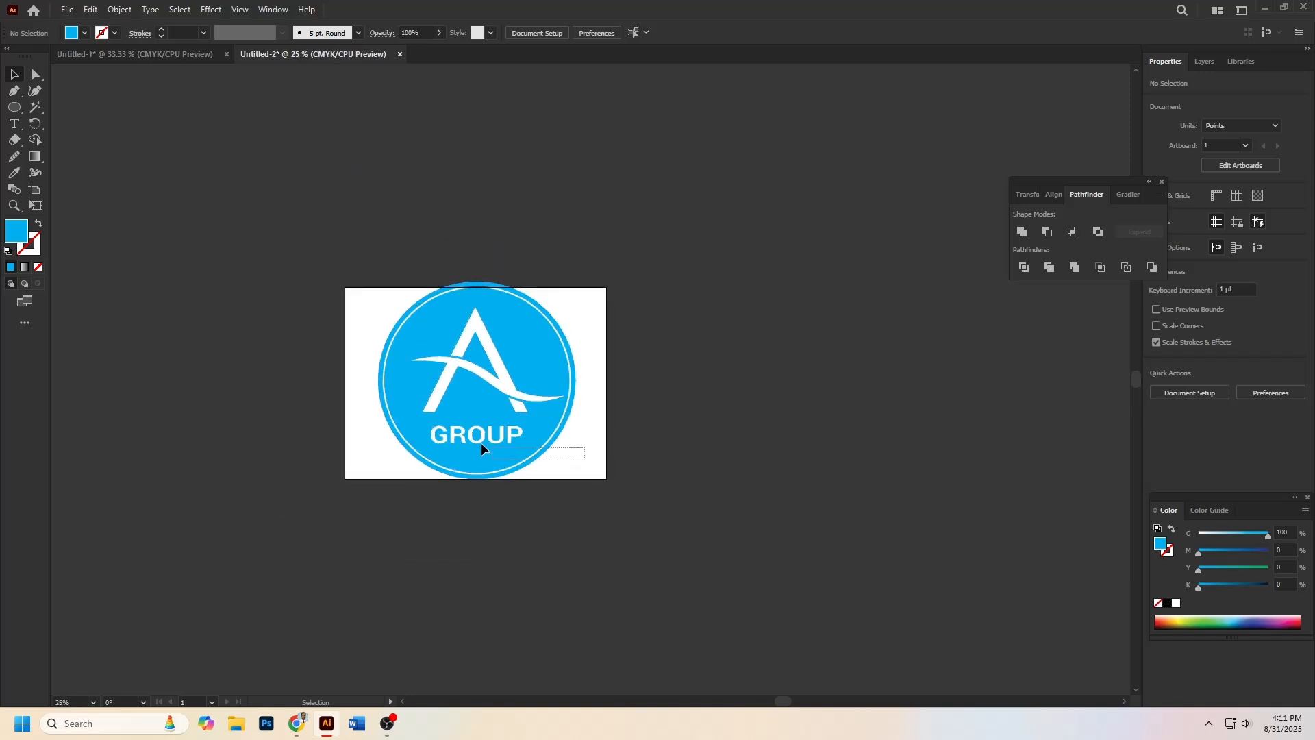
pyautogui.moveTo(378, 358); pyautogui.dragTo(372, 310)
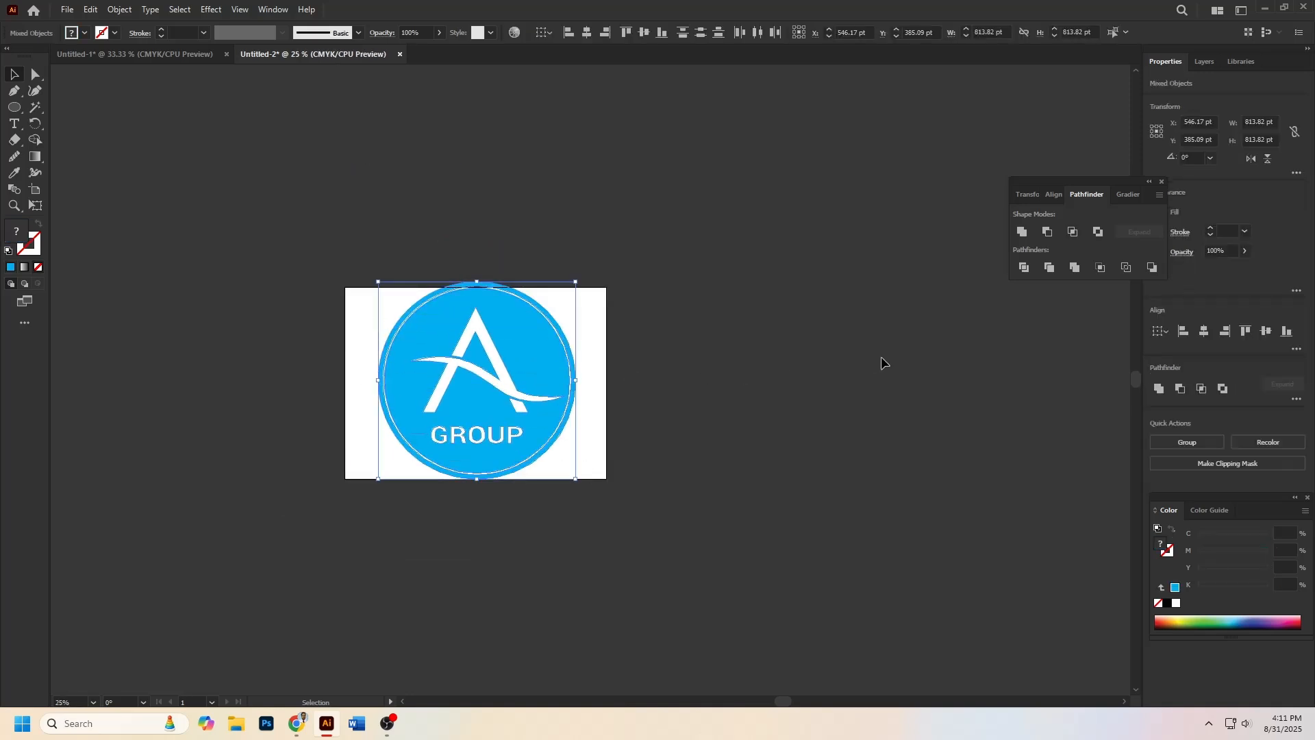
pyautogui.click(793, 295)
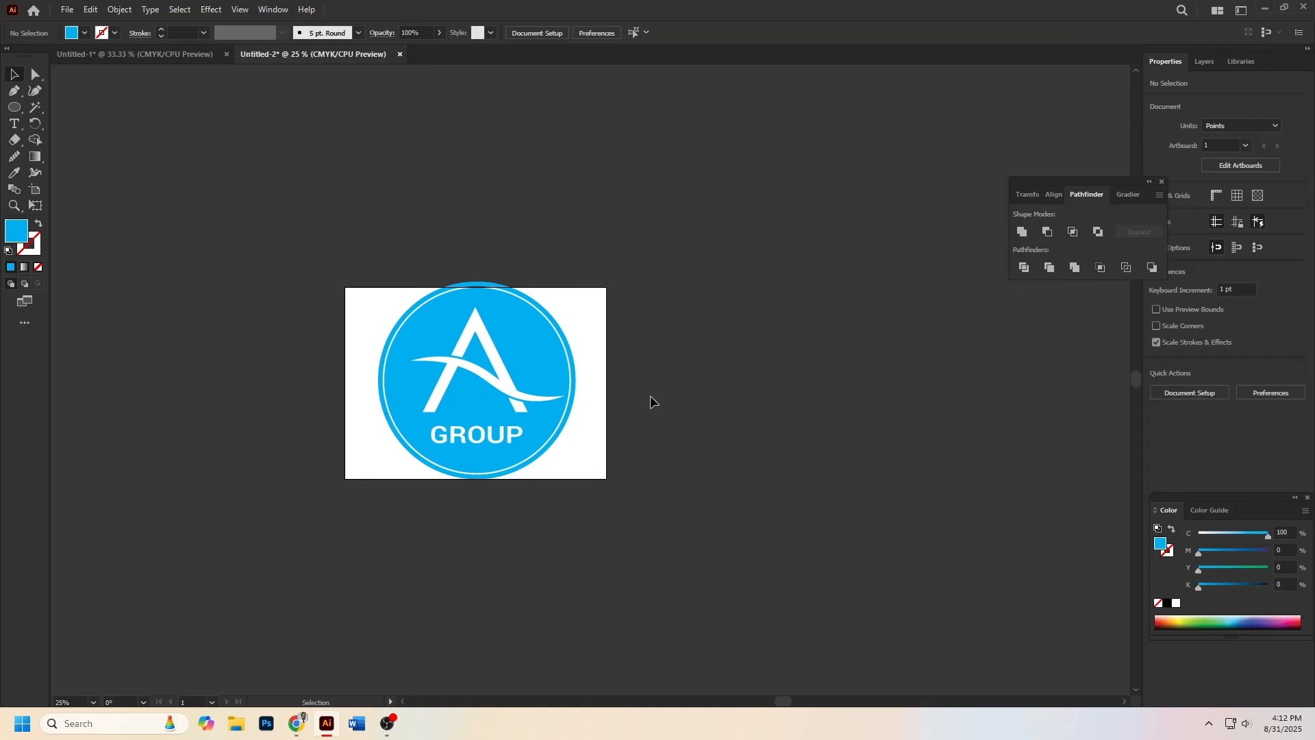
# - Draw a rectangle about 1471 by 1437 pt beside the artboard and fill it with green
pyautogui.click(14, 107)
pyautogui.click(76, 107)
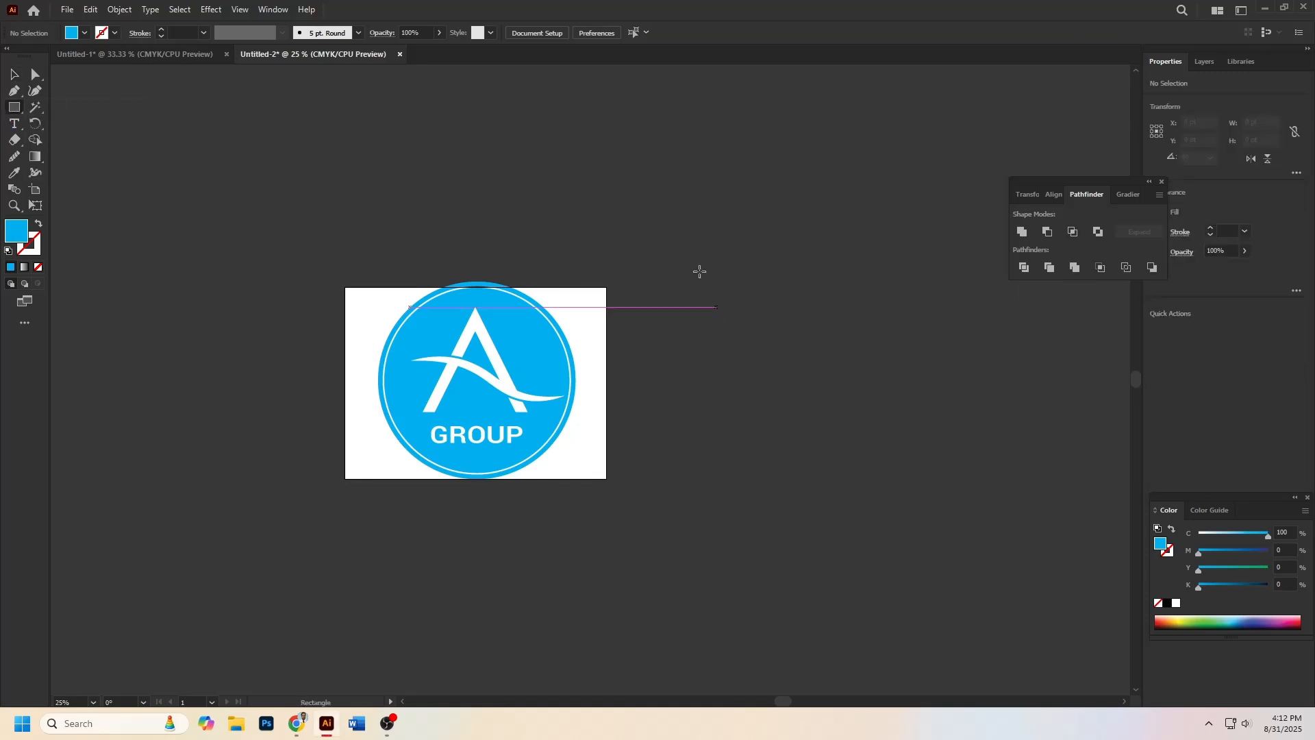
pyautogui.moveTo(696, 257); pyautogui.dragTo(1055, 605)
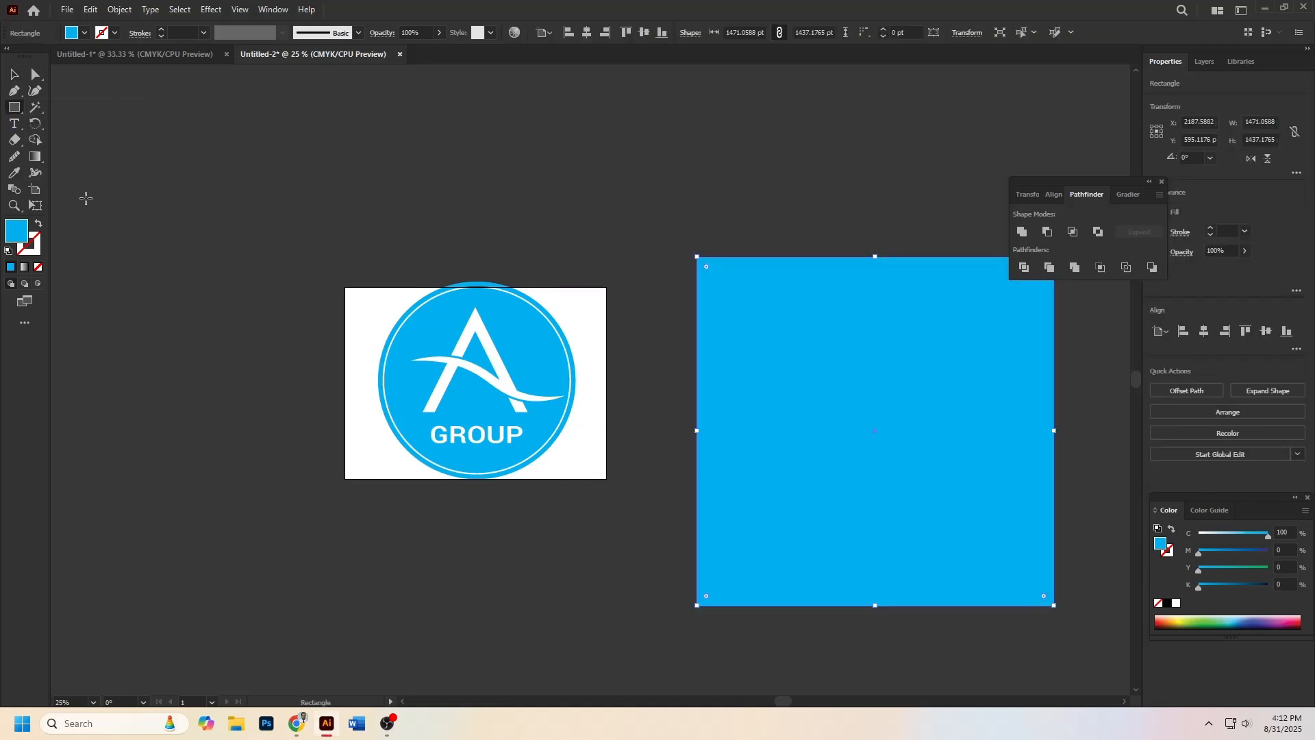
pyautogui.click(84, 34)
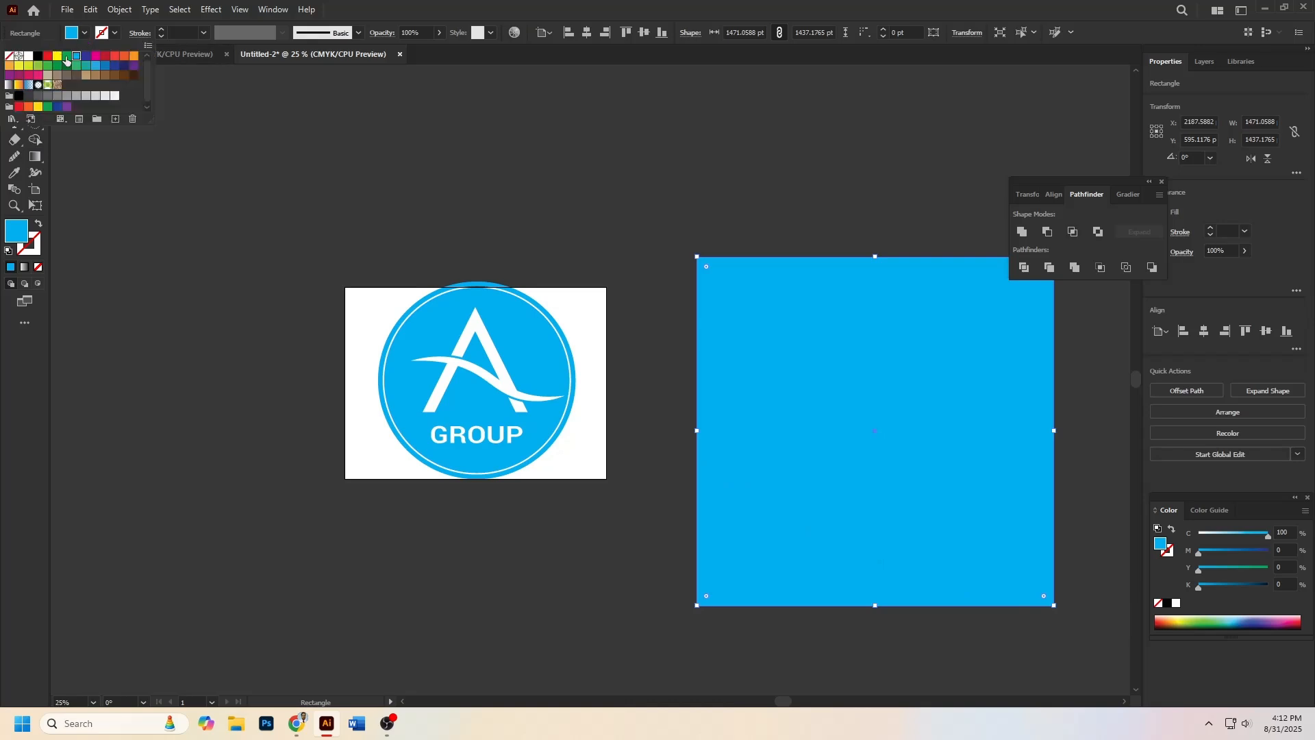
pyautogui.click(66, 58)
pyautogui.click(125, 39)
pyautogui.click(15, 78)
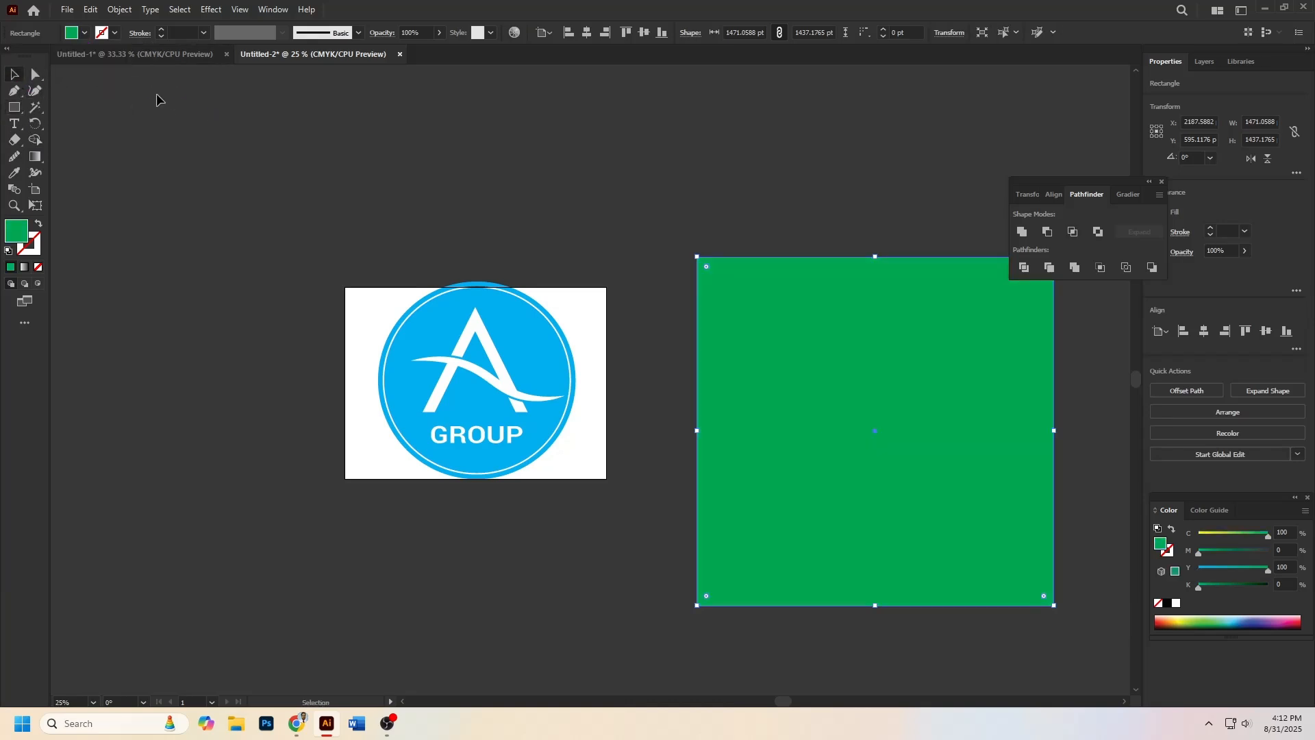
pyautogui.click(158, 101)
# - Move the grouped logo onto the green rectangle and bring it to the front
pyautogui.moveTo(366, 225); pyautogui.dragTo(214, 162)
pyautogui.doubleClick(327, 309)
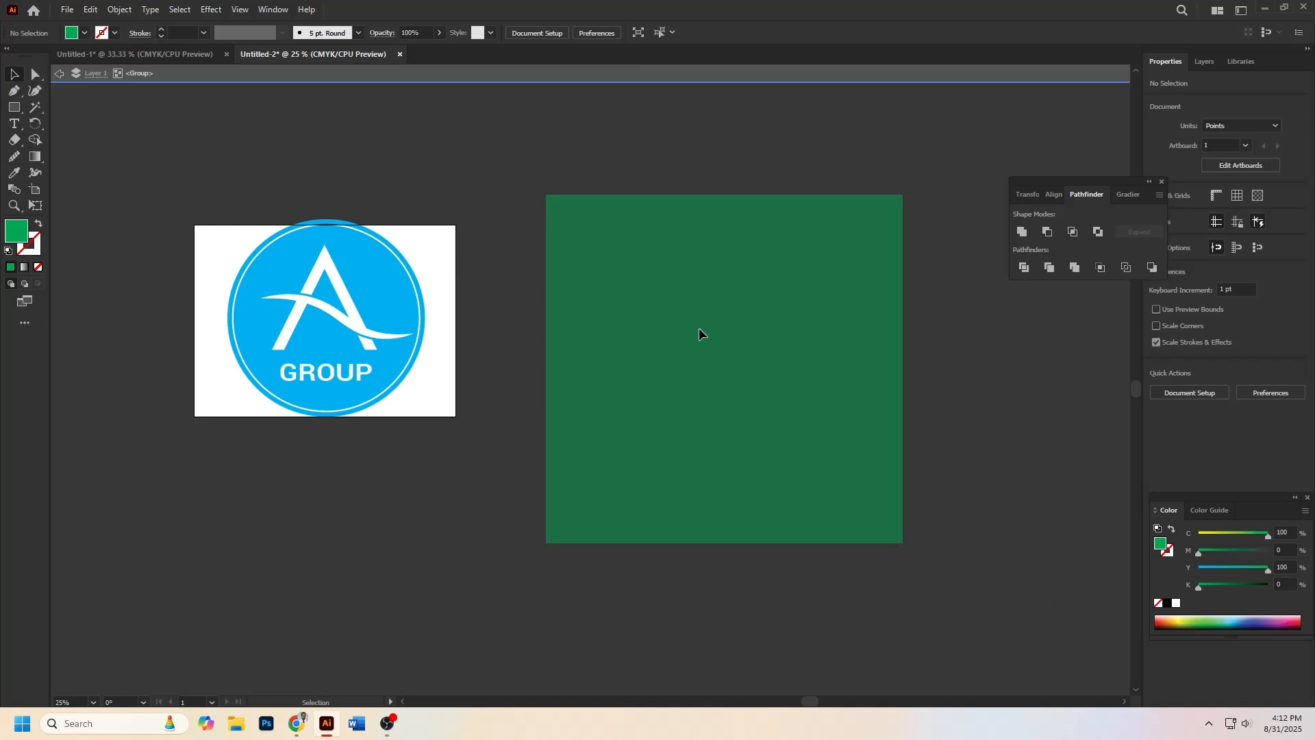
pyautogui.doubleClick(441, 176)
pyautogui.moveTo(404, 266); pyautogui.dragTo(712, 304)
pyautogui.rightClick(726, 320)
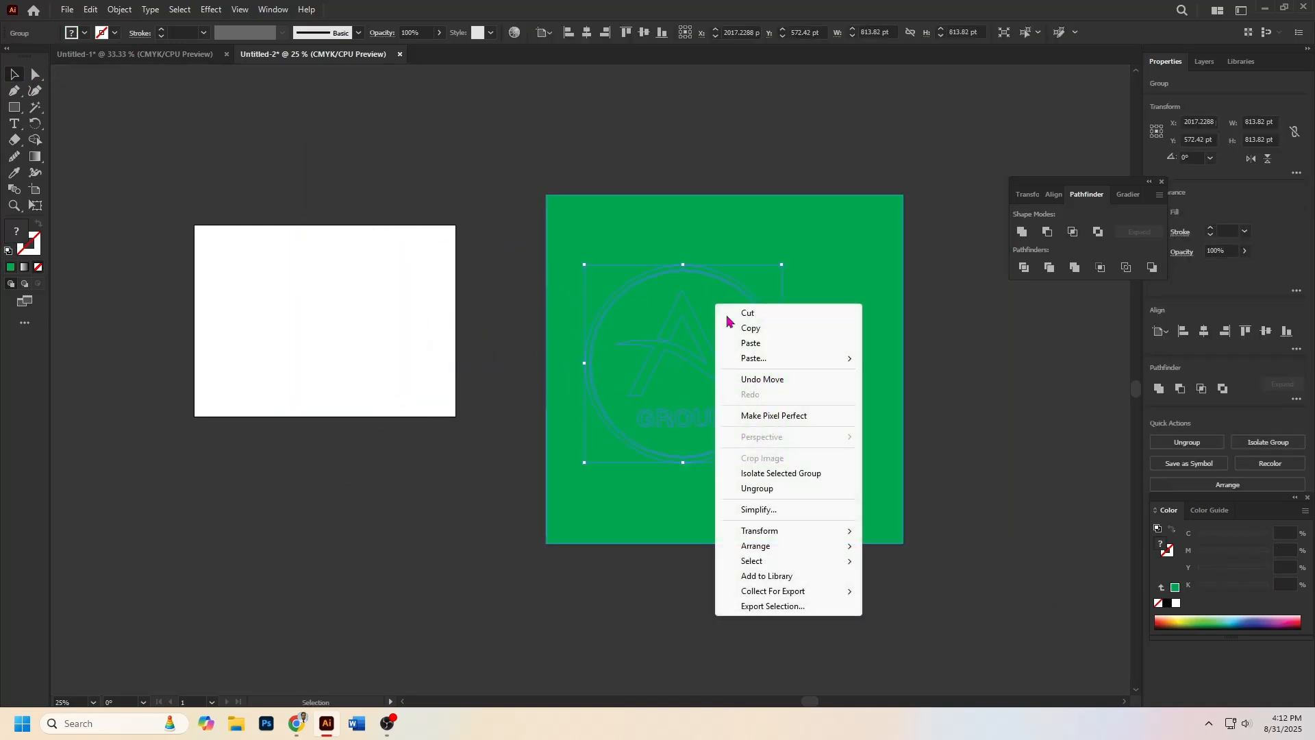
pyautogui.moveTo(756, 546)
pyautogui.click(890, 546)
pyautogui.click(960, 435)
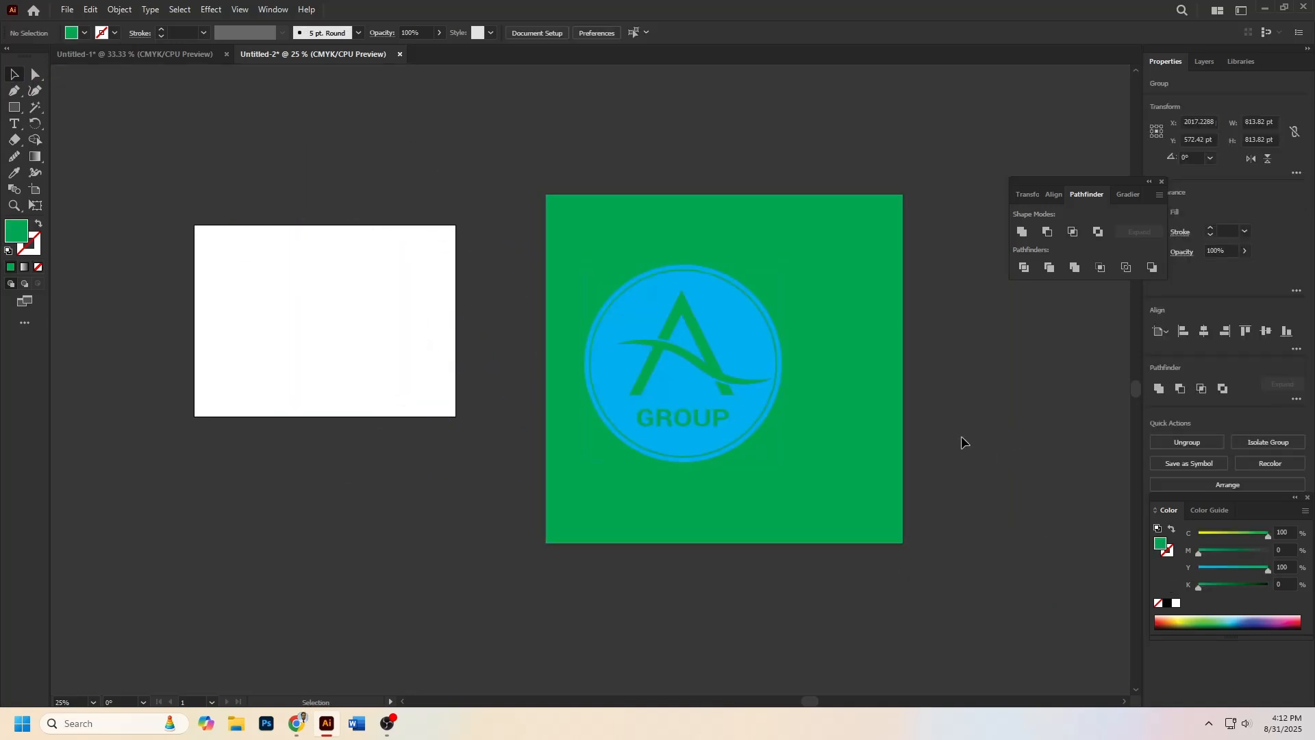
# - Center the grouped logo horizontally on the green rectangle
pyautogui.scroll(-1, 960, 436)
pyautogui.hscroll(1, 960, 436)
pyautogui.click(718, 320)
pyautogui.scroll(1, 718, 320)
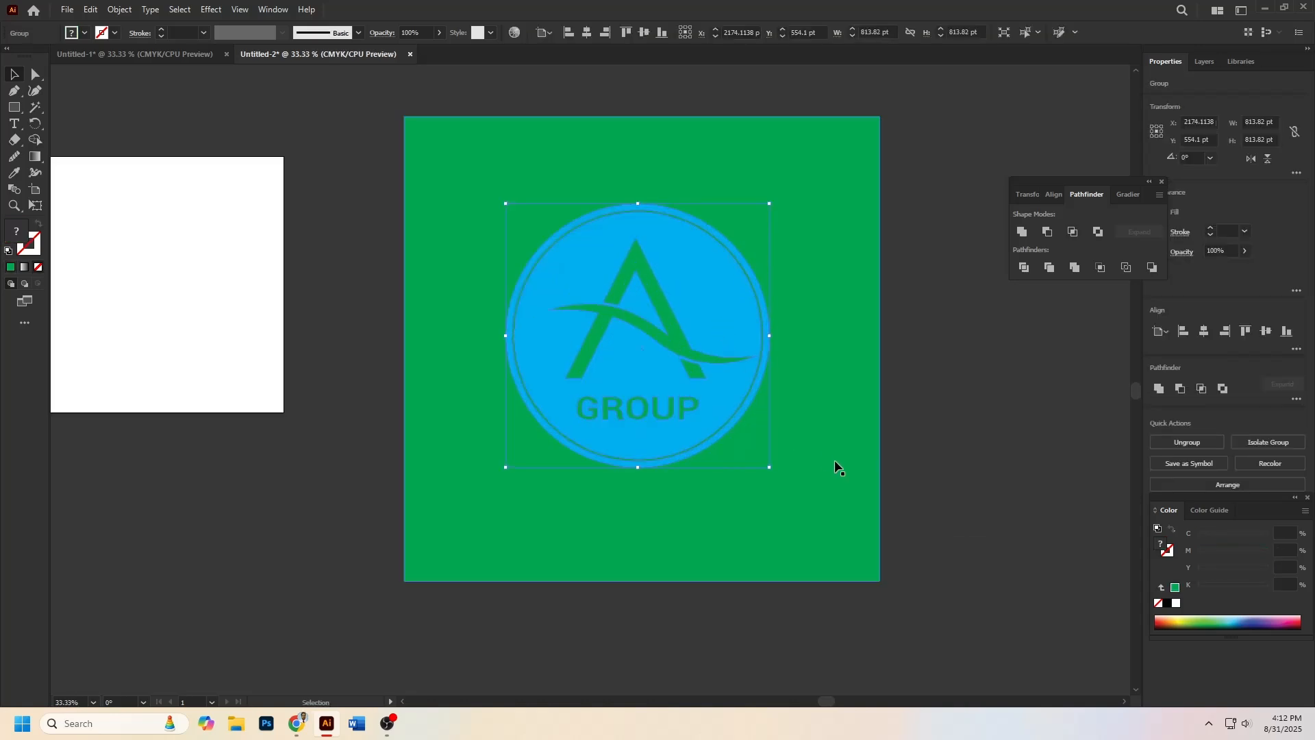
# - Try a golden yellow fill and a black fill on the rectangle behind the logo to check the cut-outs
pyautogui.click(830, 468)
pyautogui.click(1176, 620)
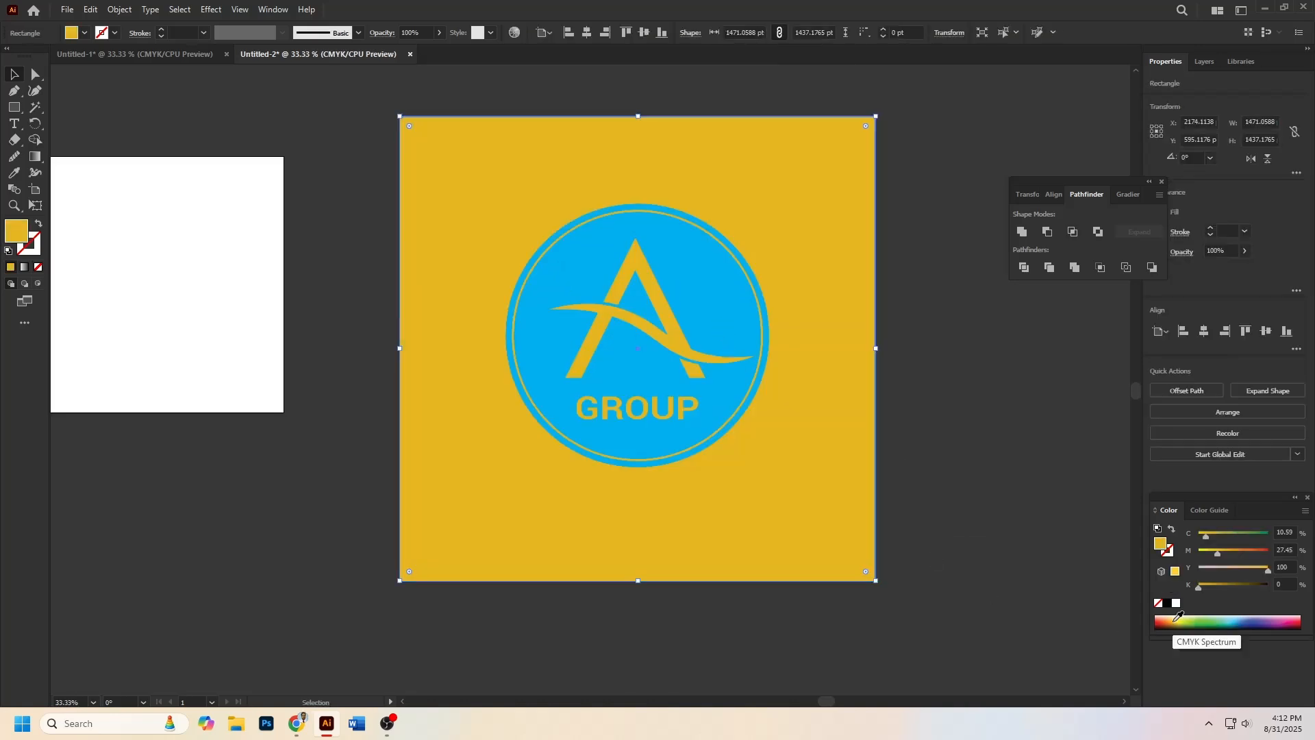
pyautogui.click(1167, 605)
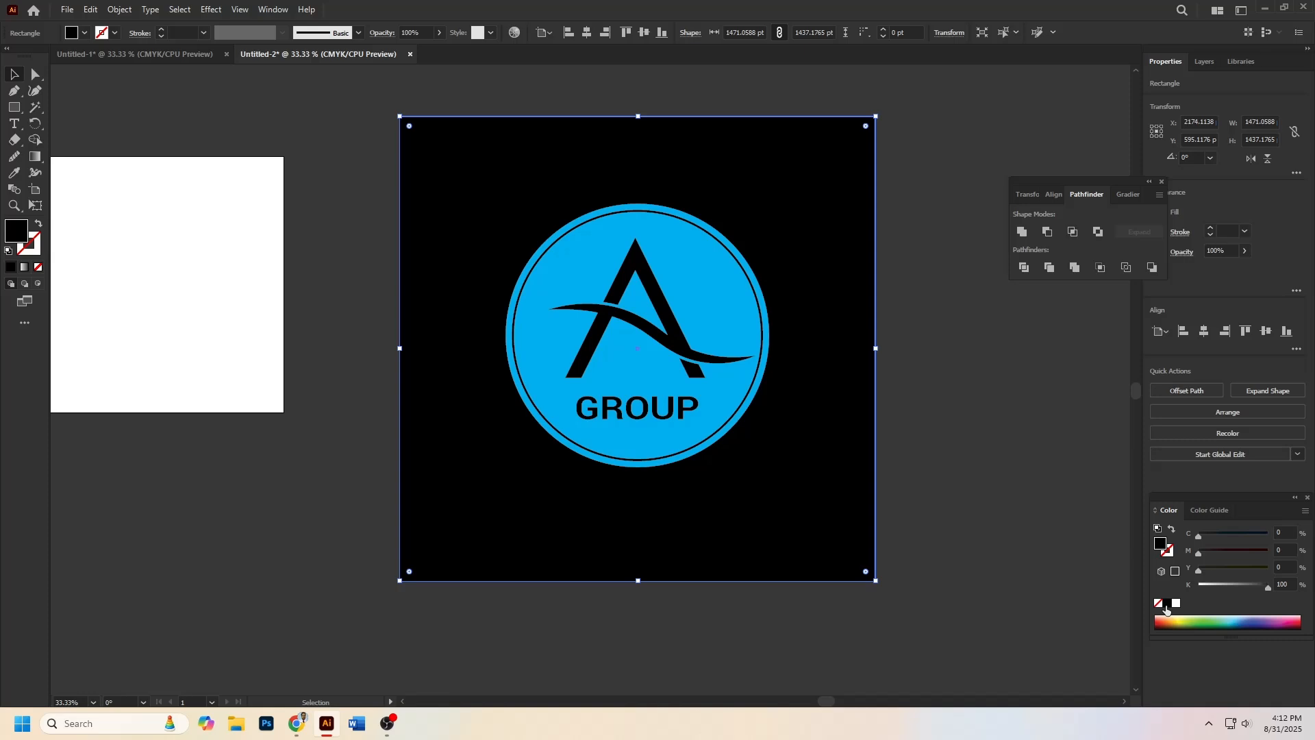
pyautogui.click(1023, 459)
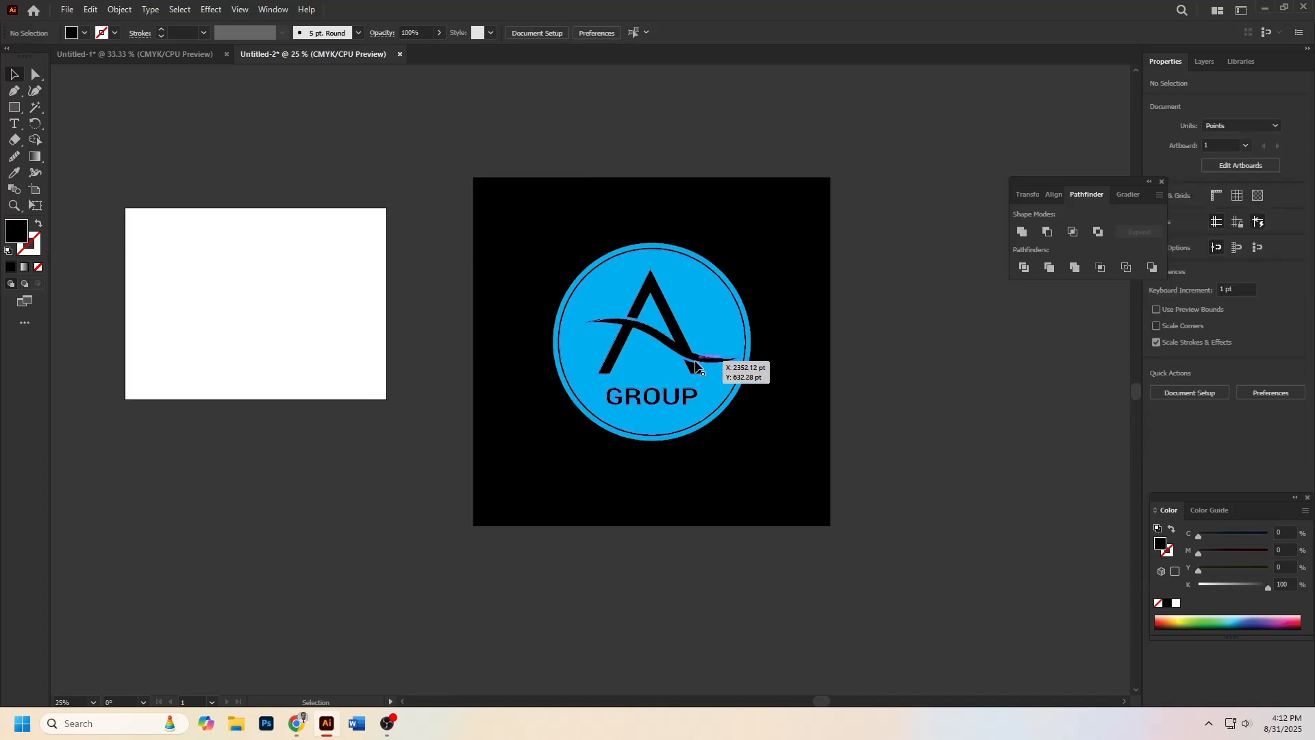
pyautogui.click(868, 457)
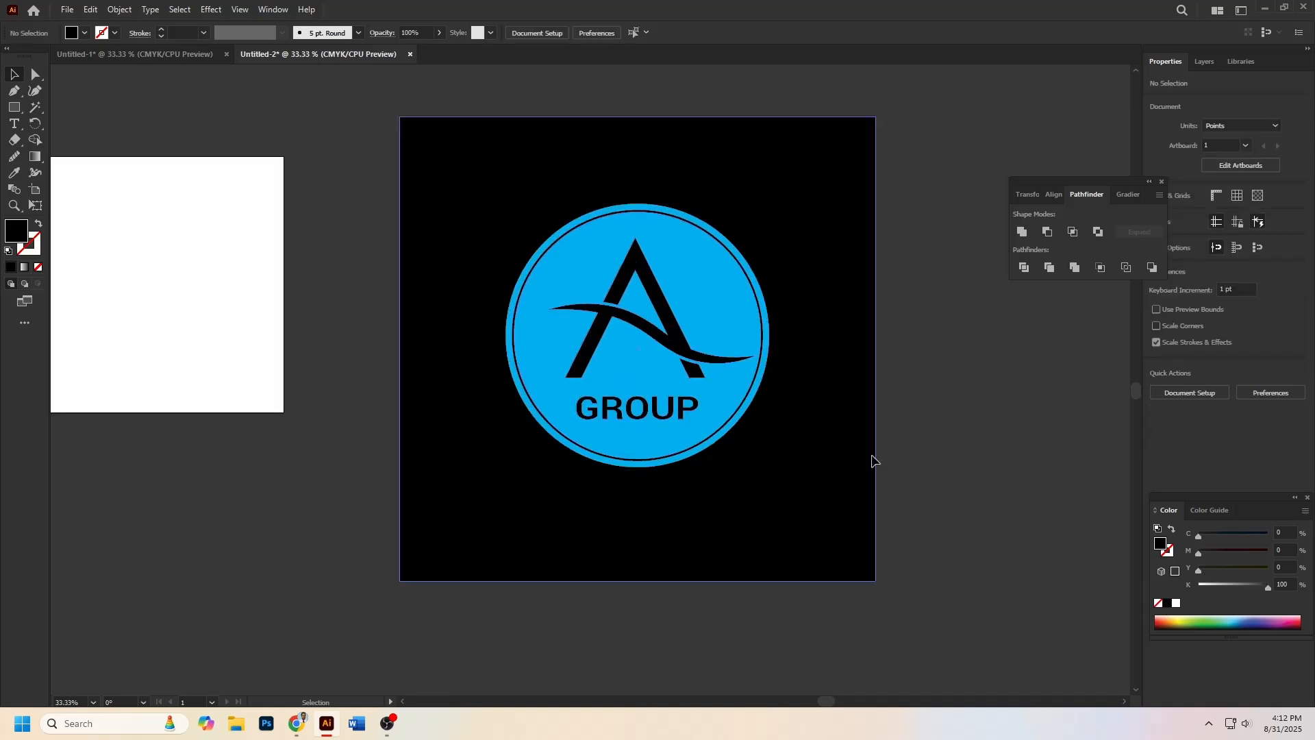
# - Fill the rectangle behind the logo with blue, about C 81.57 and M 66.67, and deselect it
pyautogui.click(1176, 615)
pyautogui.click(1232, 615)
pyautogui.click(1262, 615)
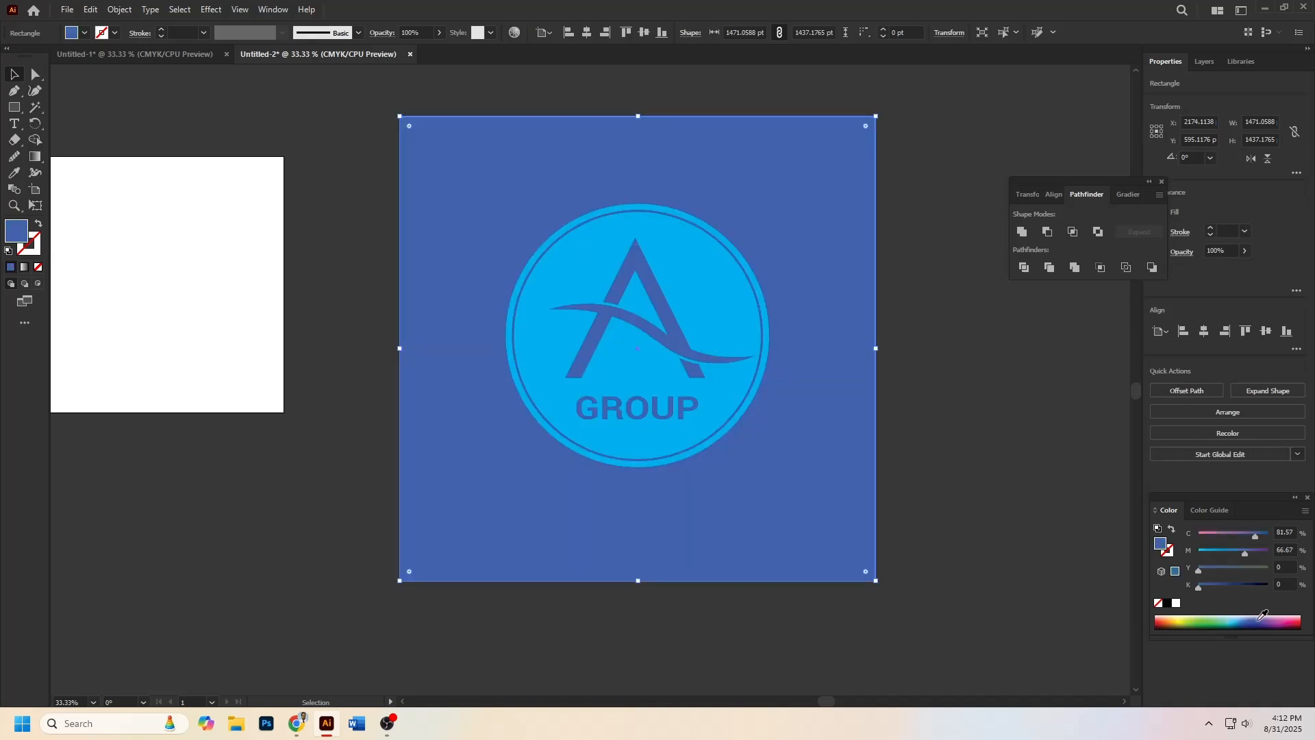
pyautogui.click(985, 406)
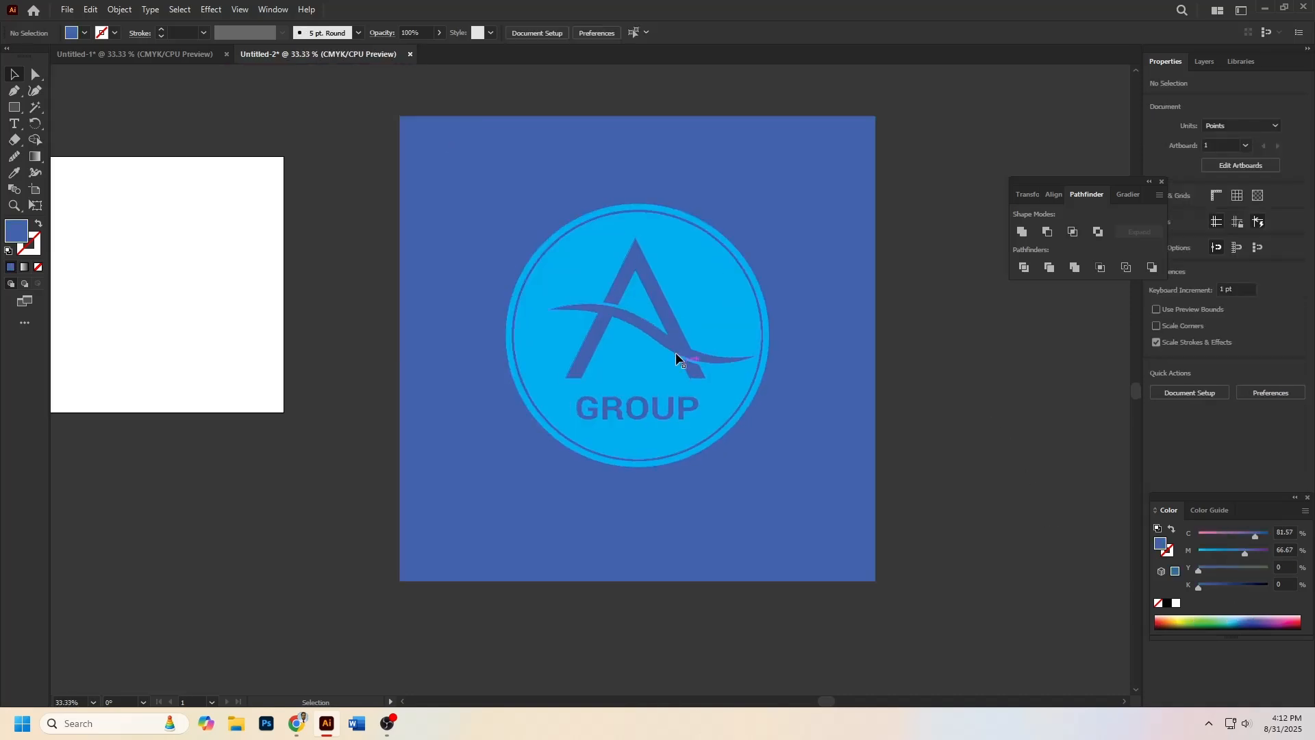
# - Move the grouped logo from the blue rectangle back onto the white artboard
pyautogui.click(676, 355)
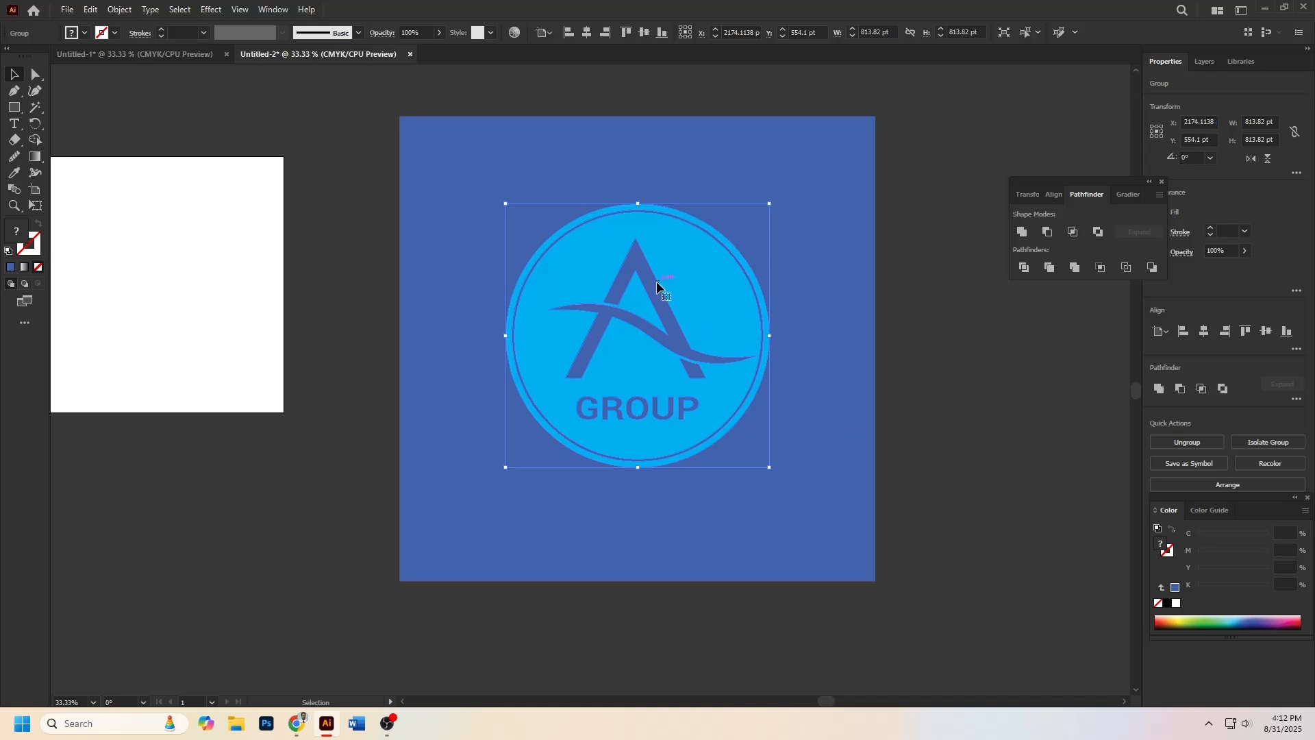
pyautogui.scroll(1, 656, 282)
pyautogui.moveTo(656, 284); pyautogui.dragTo(729, 274)
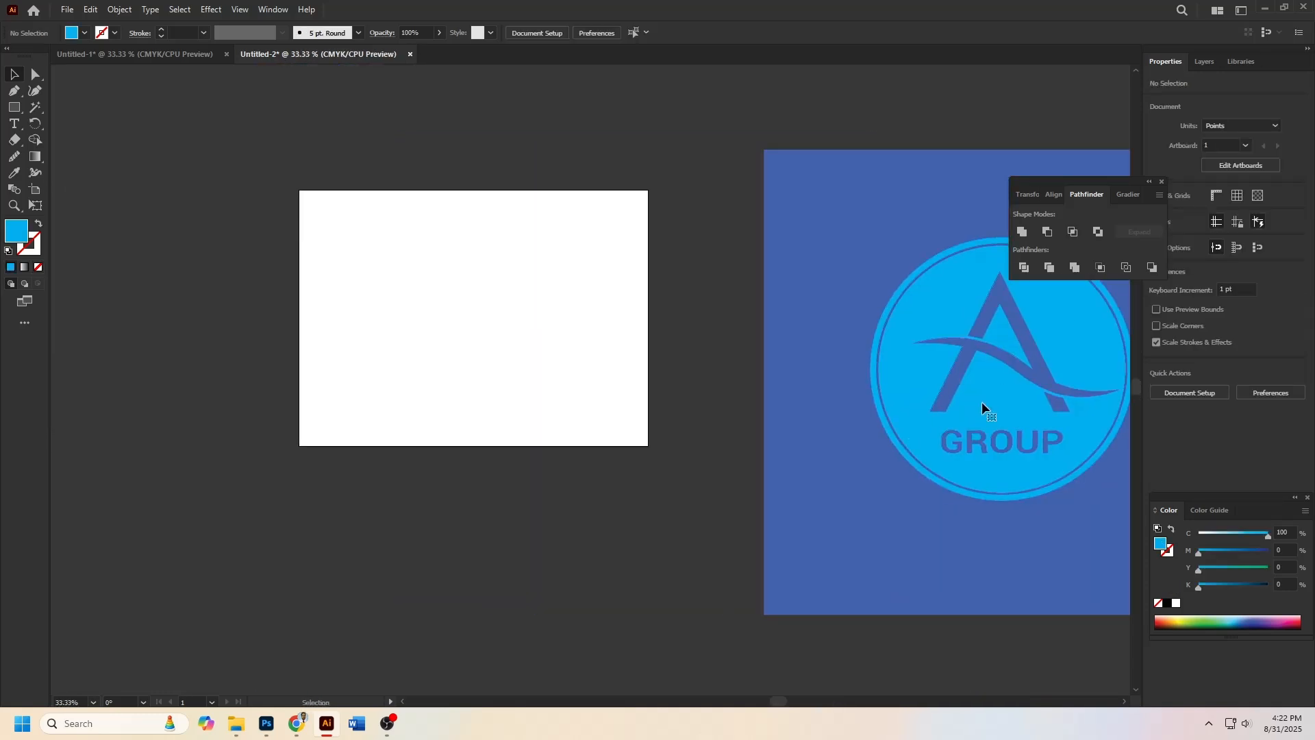
pyautogui.moveTo(981, 402); pyautogui.dragTo(449, 354)
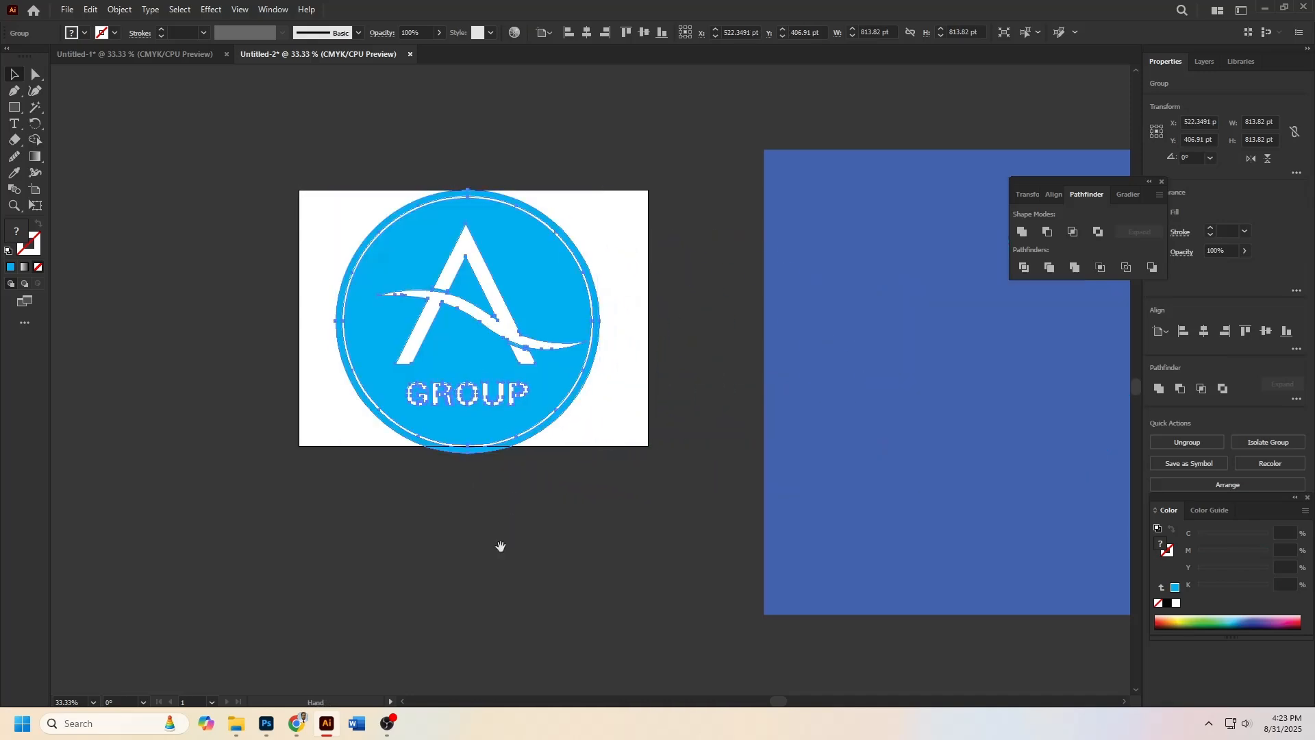
# - Ungroup the logo on the artboard and clear the selection
pyautogui.moveTo(500, 546); pyautogui.dragTo(635, 547)
pyautogui.rightClick(703, 285)
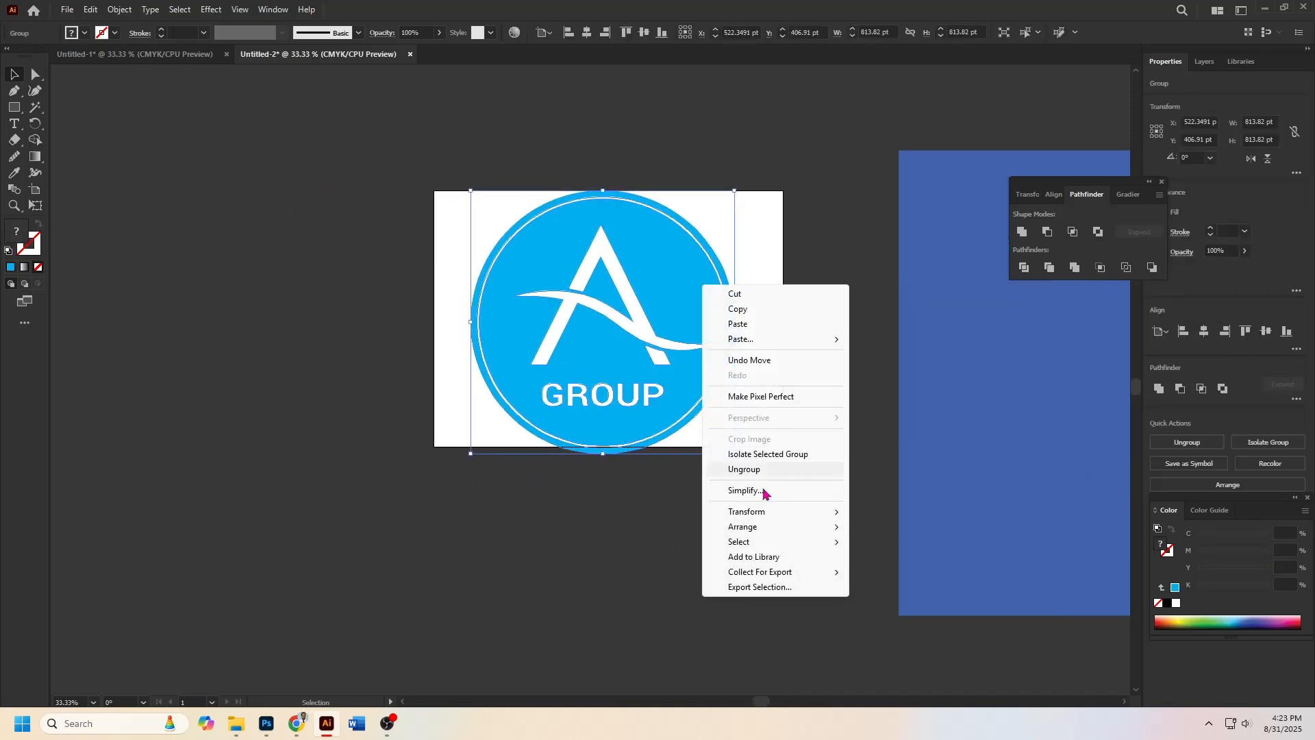
pyautogui.click(755, 469)
pyautogui.click(615, 489)
# - Group the inner disc with the counter pieces of the GROUP lettering, separately from the outer ring
pyautogui.scroll(1, 576, 344)
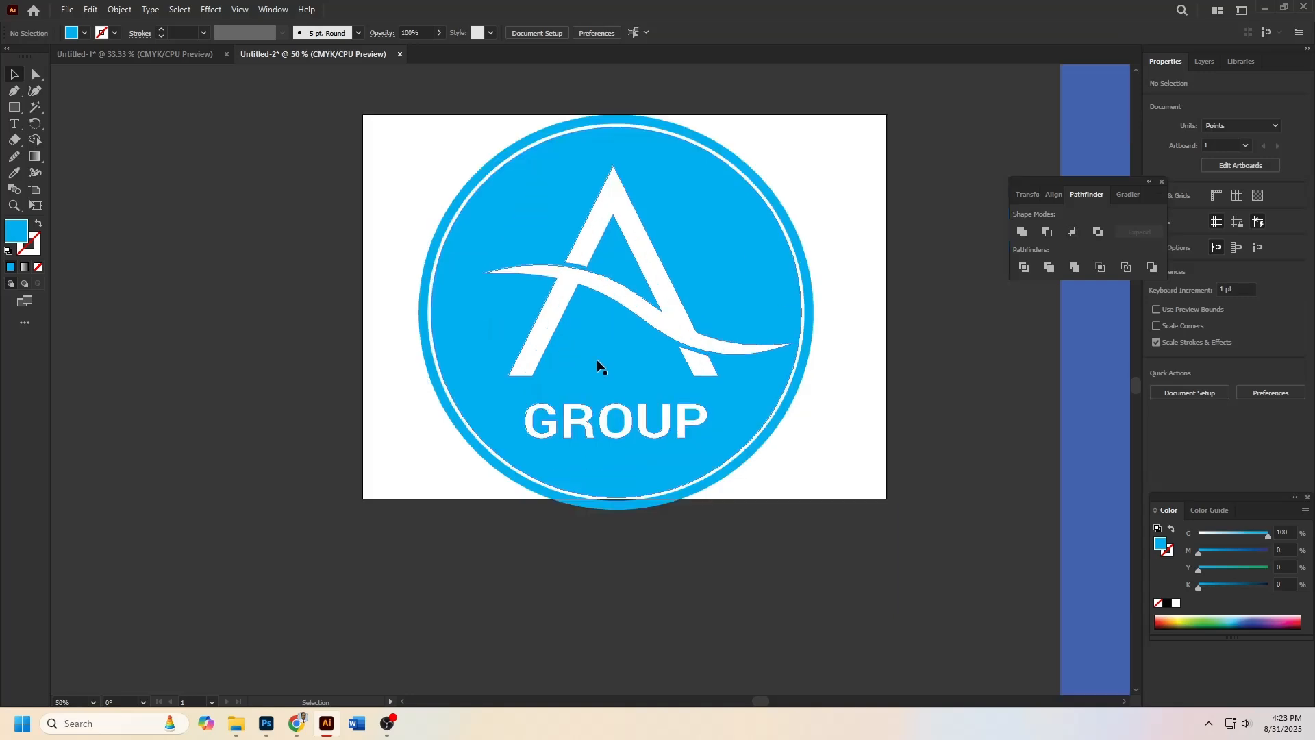
pyautogui.click(597, 362)
pyautogui.scroll(1, 629, 397)
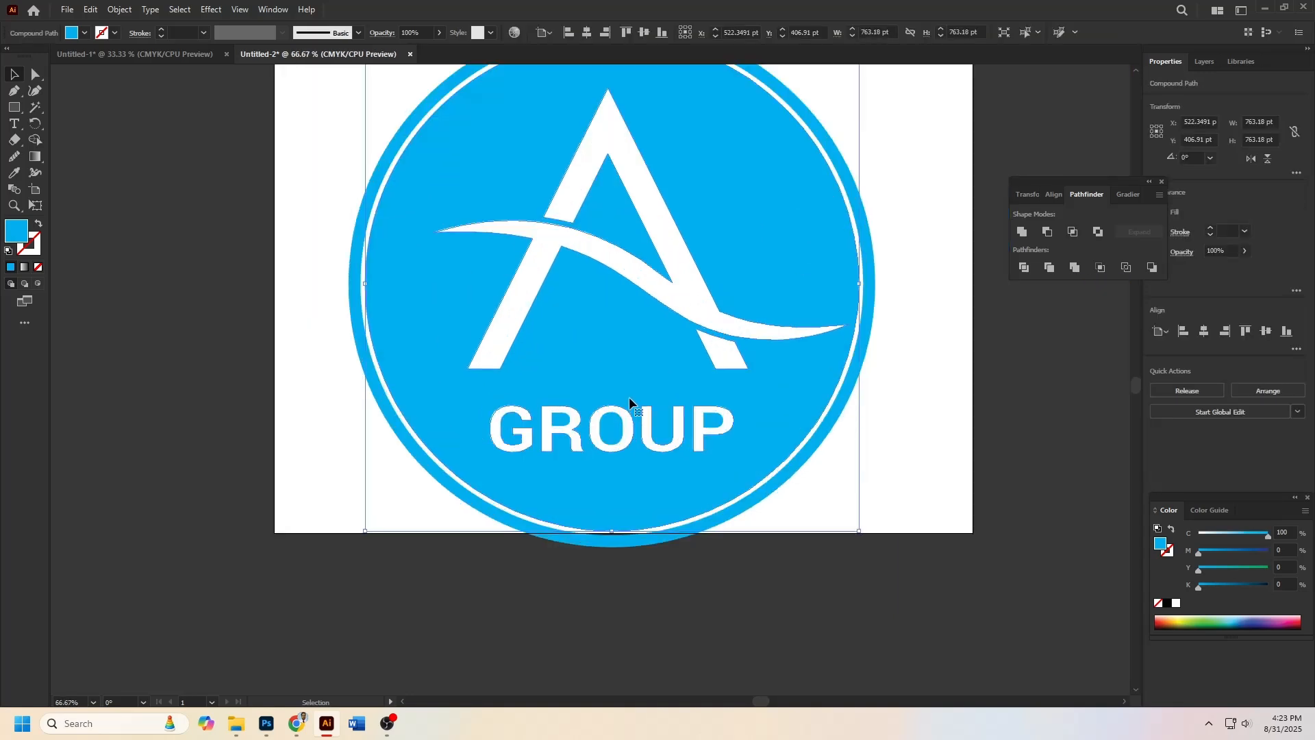
pyautogui.keyDown('shift'); pyautogui.click(711, 425); pyautogui.keyUp('shift')
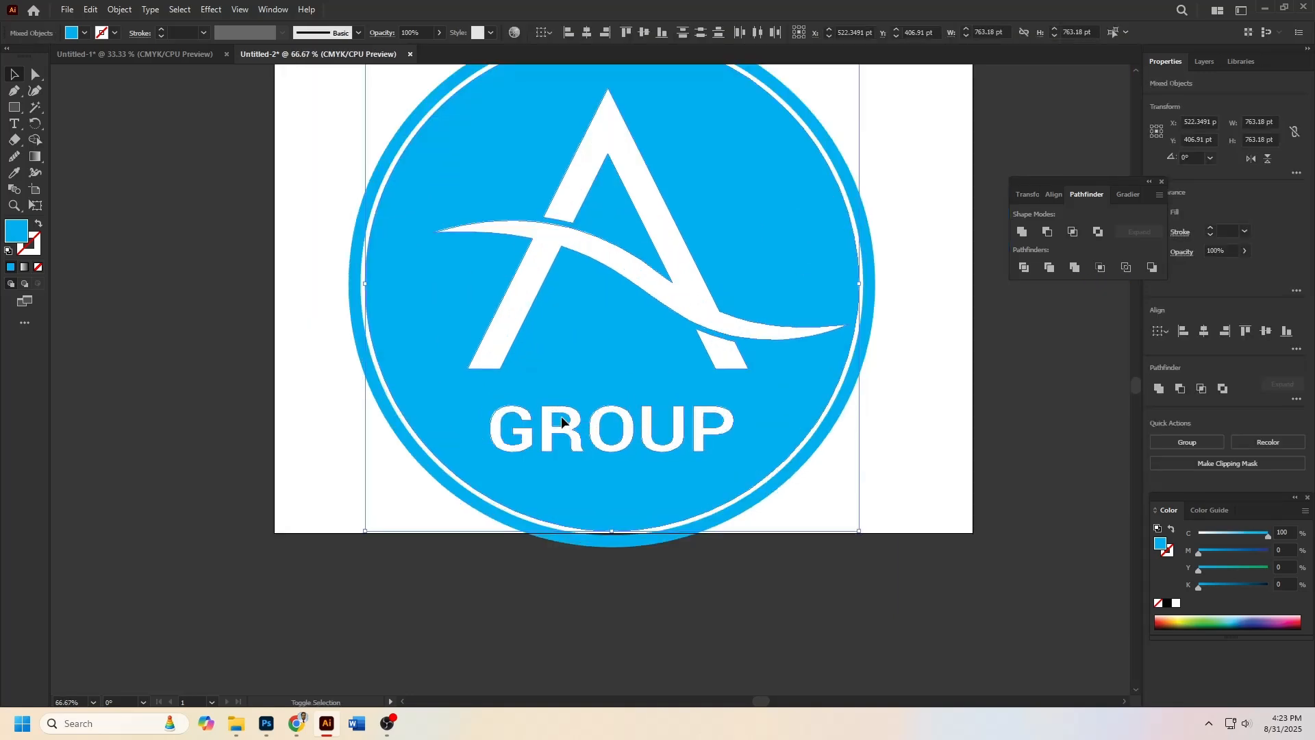
pyautogui.hotkey('ctrl', 'g')
pyautogui.scroll(-1, 562, 419)
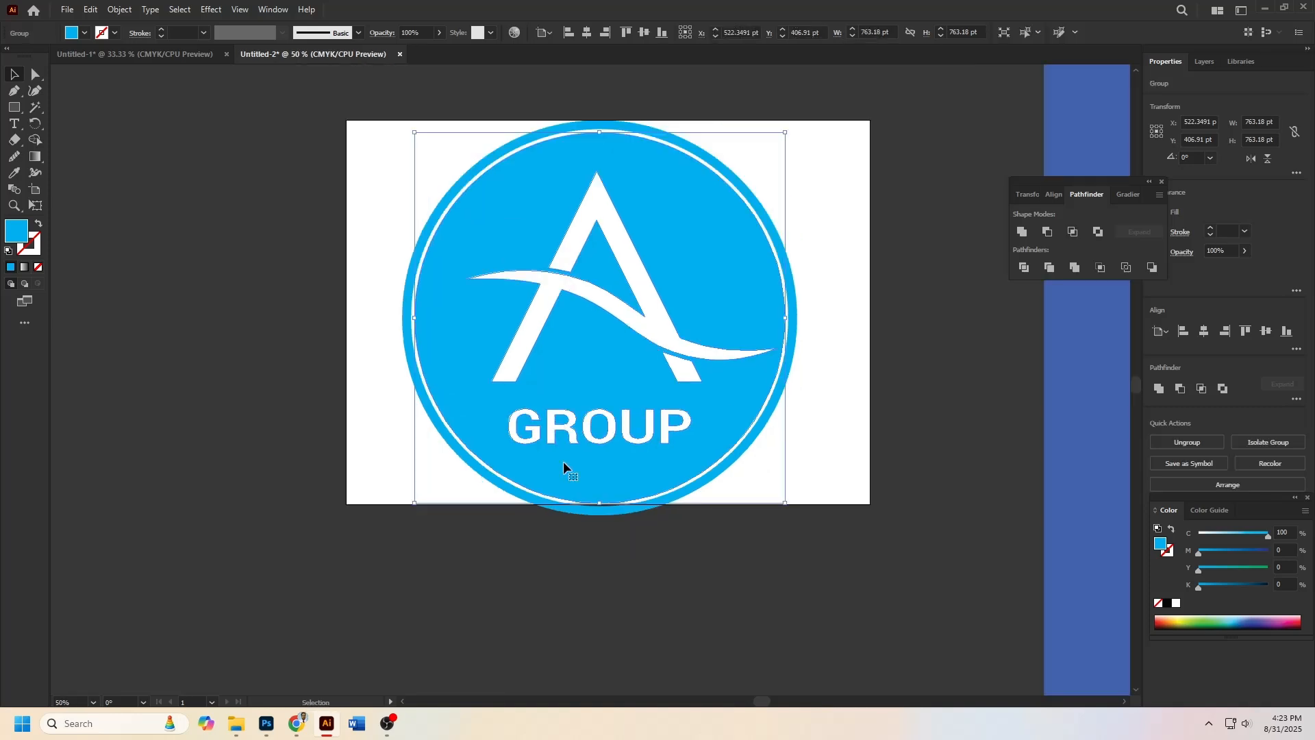
pyautogui.click(616, 558)
pyautogui.click(741, 322)
pyautogui.click(887, 601)
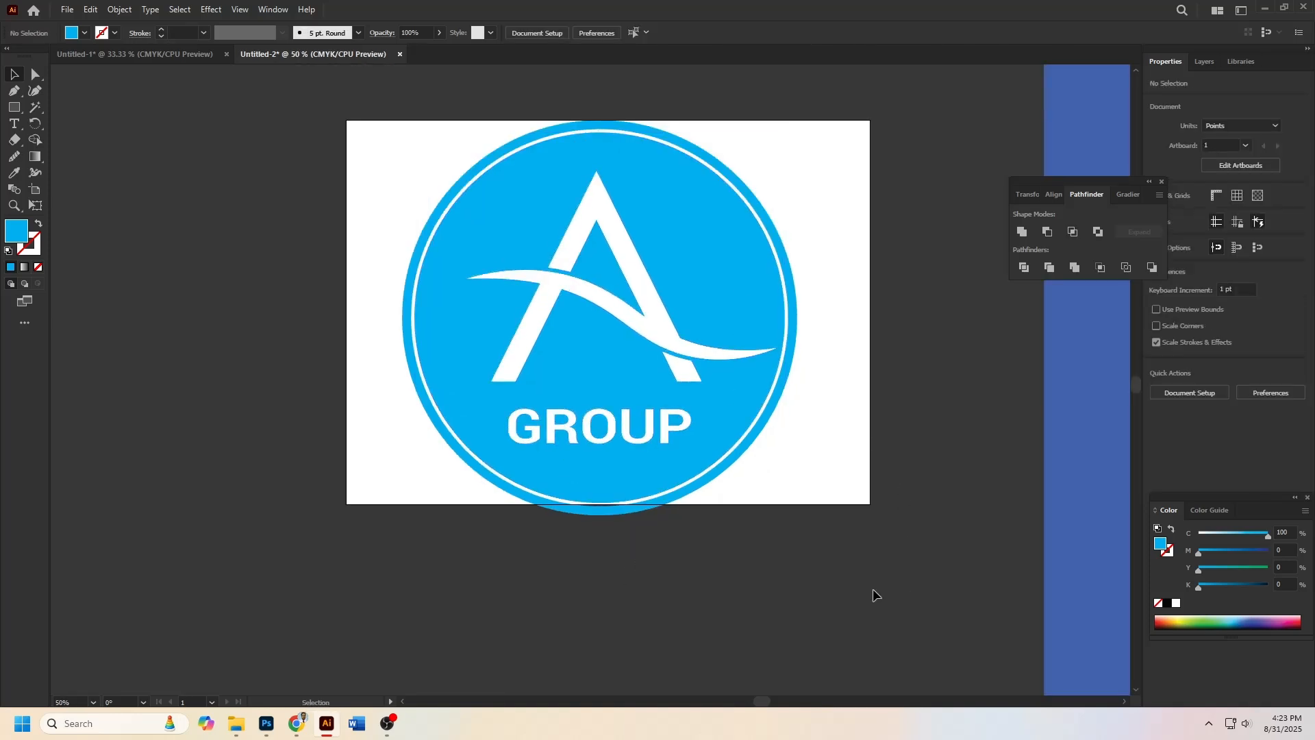
# - Fill the logo's outer ring with the slightly darker cyan 0fa7d6 and deselect it
pyautogui.scroll(-1, 872, 589)
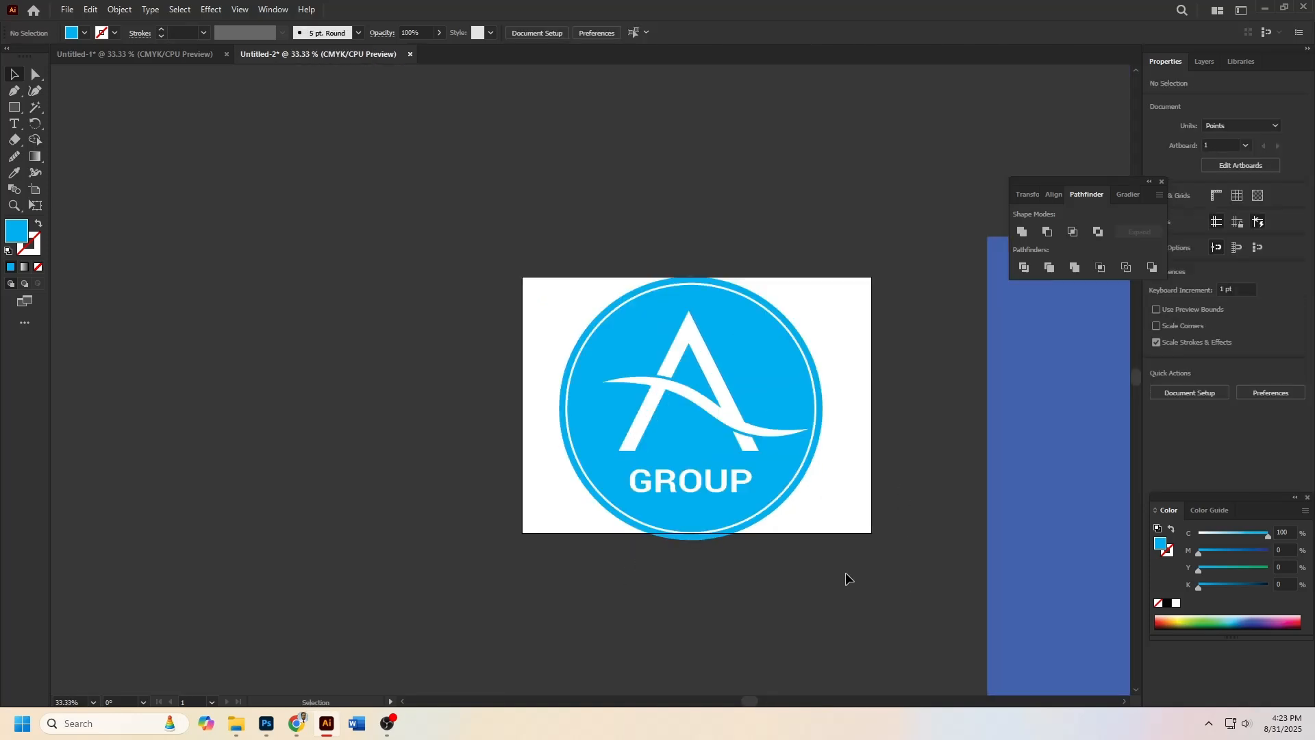
pyautogui.click(800, 483)
pyautogui.doubleClick(16, 233)
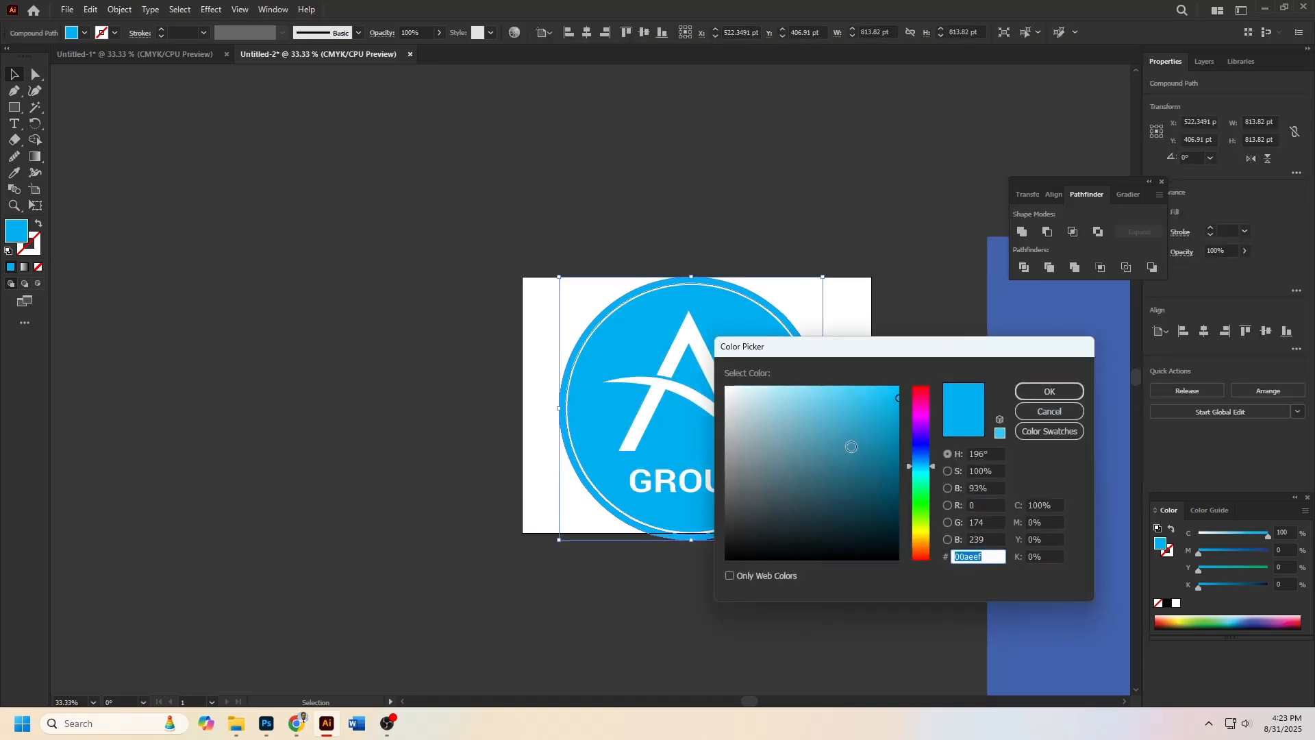
pyautogui.click(889, 412)
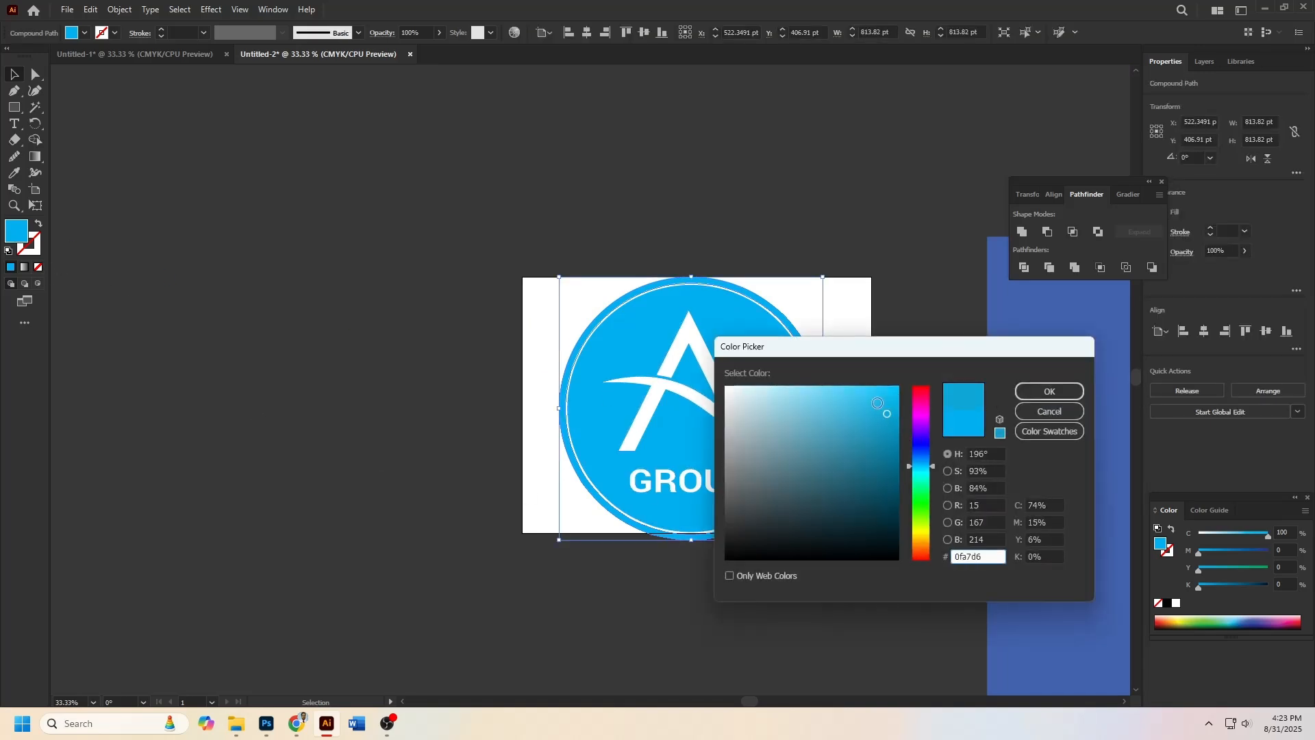
pyautogui.click(1049, 392)
pyautogui.click(884, 573)
# - Fill the grouped inner disc with the darker blue 0a77c1 and deselect it
pyautogui.click(791, 374)
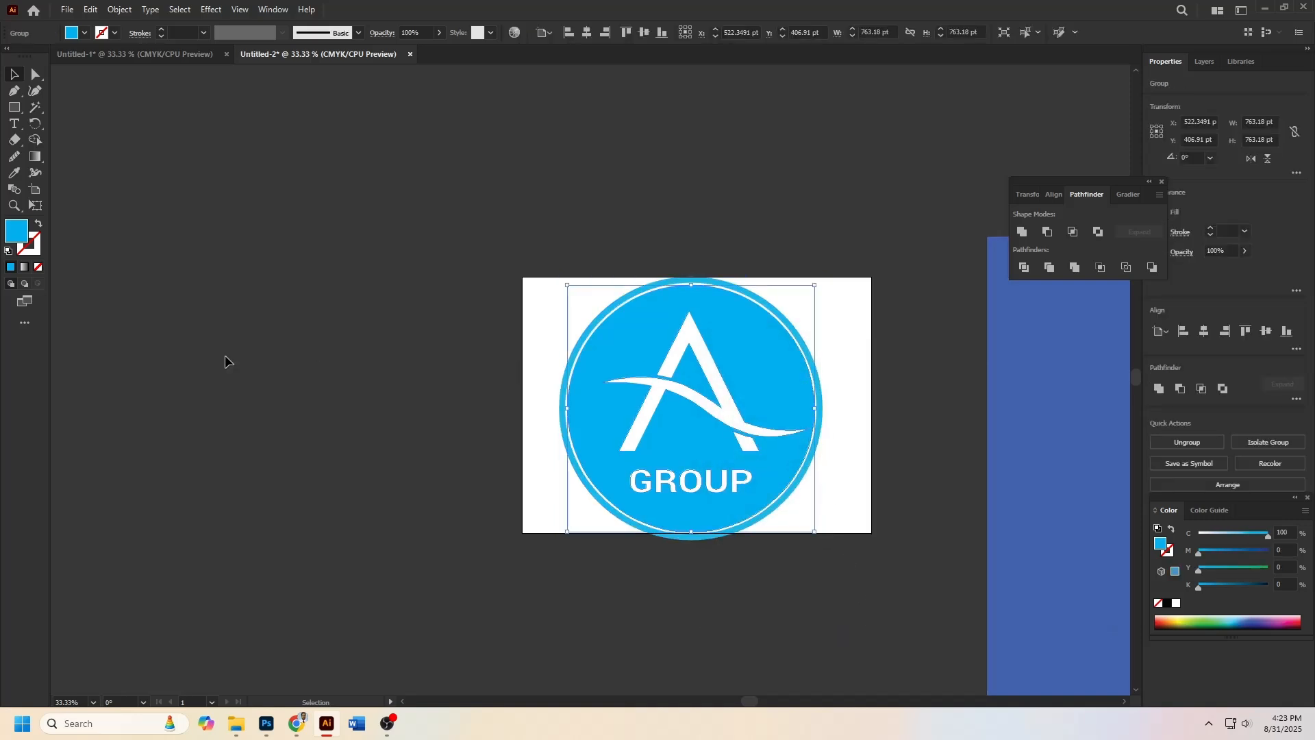
pyautogui.doubleClick(13, 232)
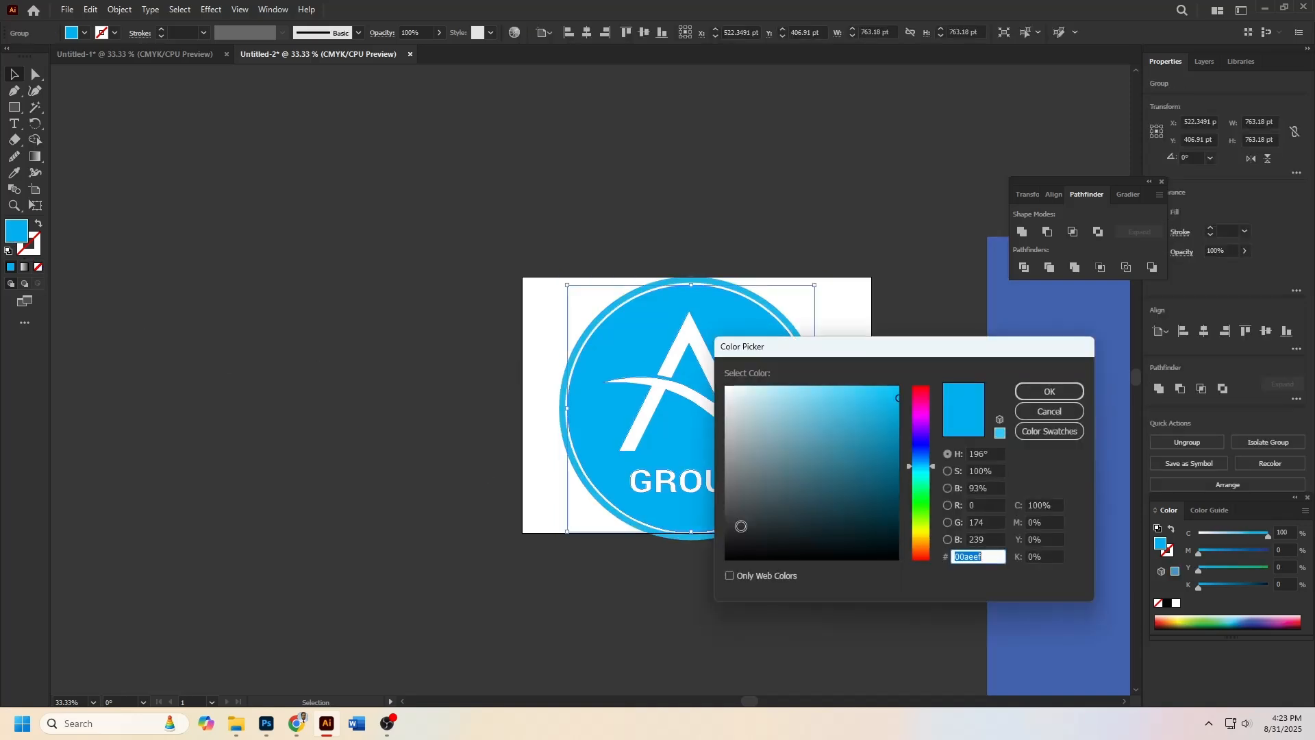
pyautogui.click(921, 463)
pyautogui.click(919, 461)
pyautogui.click(860, 435)
pyautogui.click(890, 427)
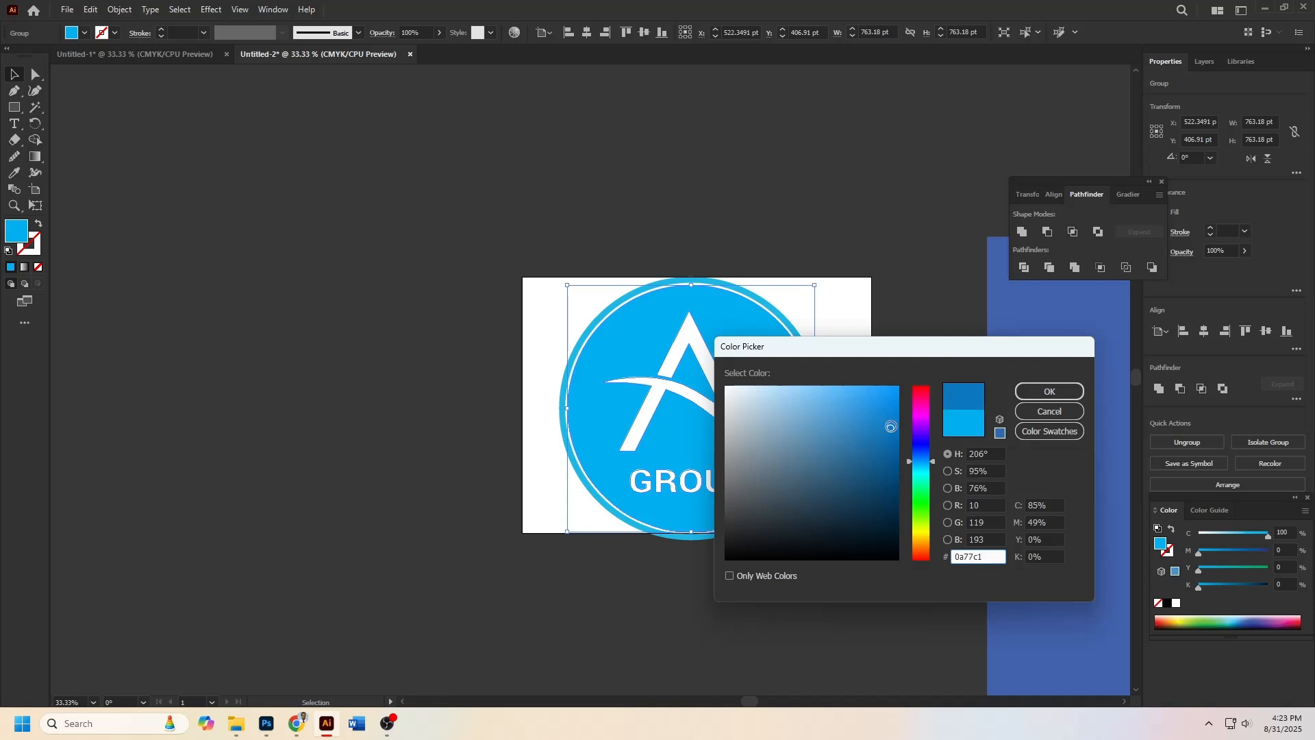
pyautogui.click(1069, 391)
pyautogui.click(813, 587)
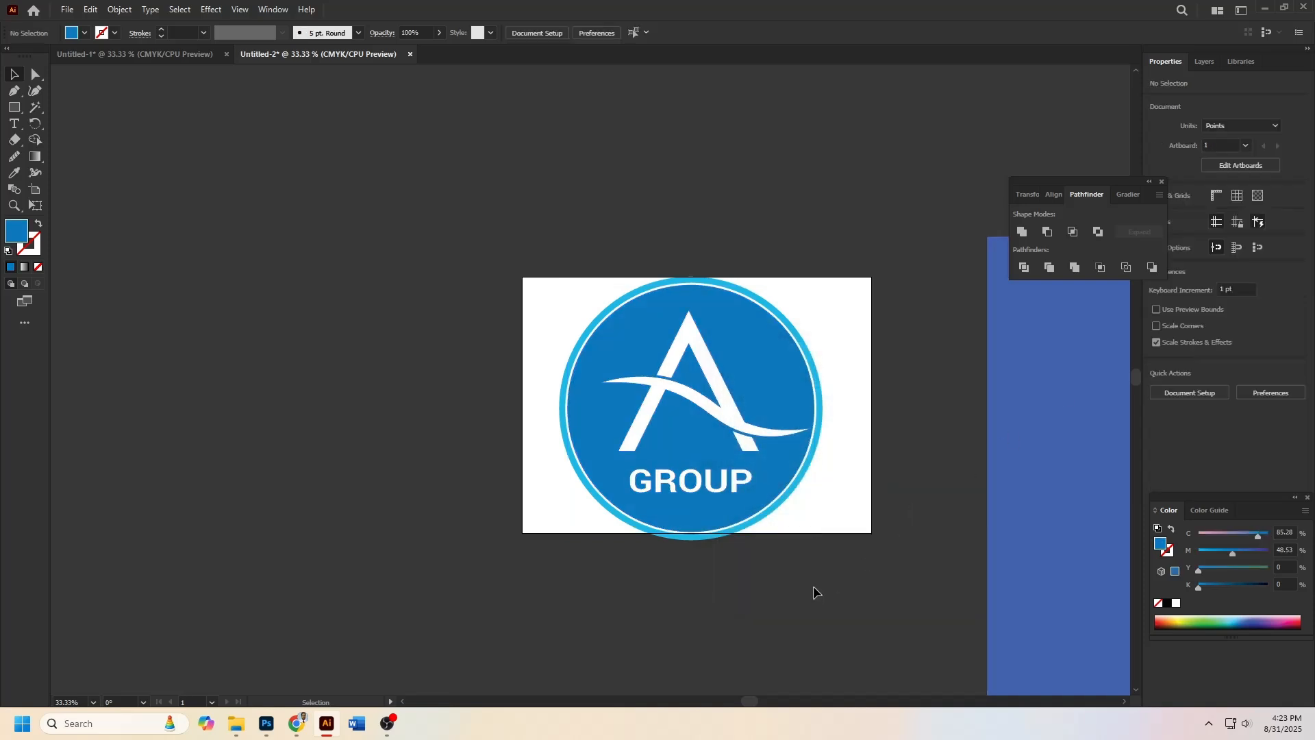
# - Select the whole two-tone logo, apply Pathfinder Merge to its parts, and clear the selection
pyautogui.scroll(1, 809, 589)
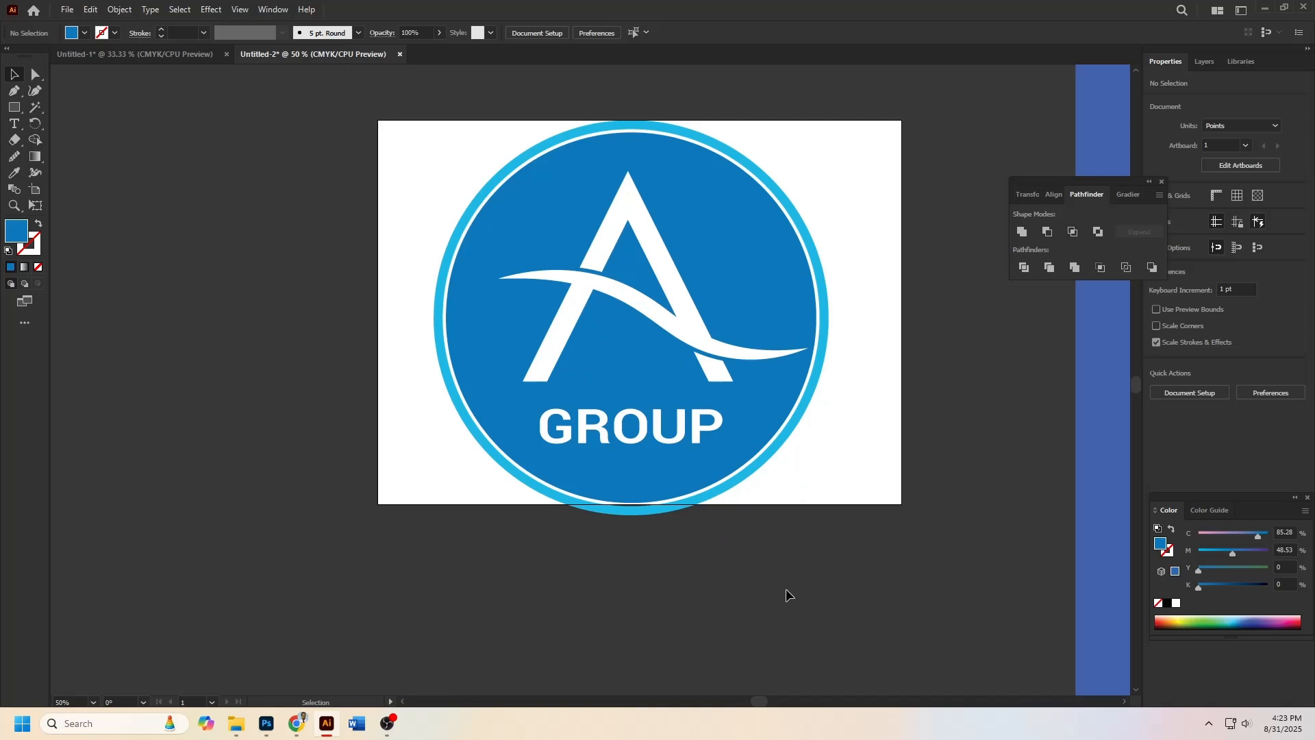
pyautogui.click(772, 428)
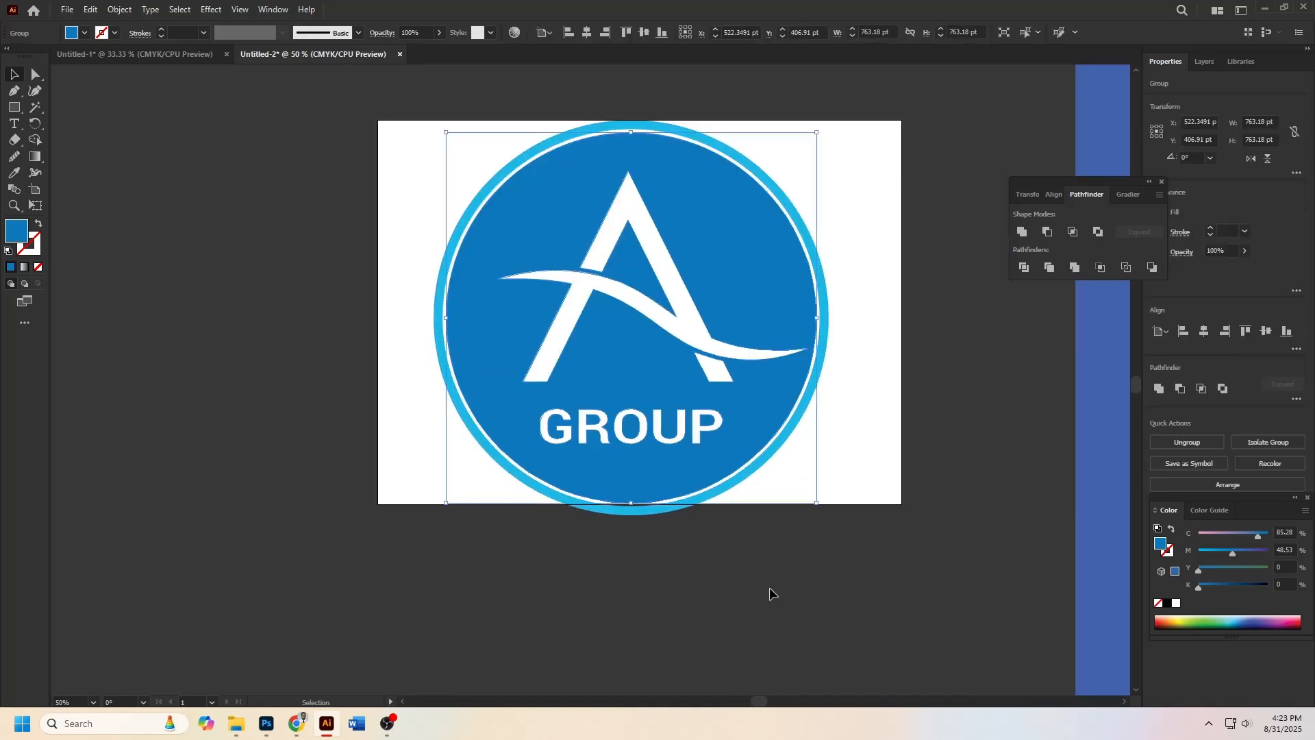
pyautogui.click(770, 587)
pyautogui.moveTo(843, 500); pyautogui.dragTo(460, 197)
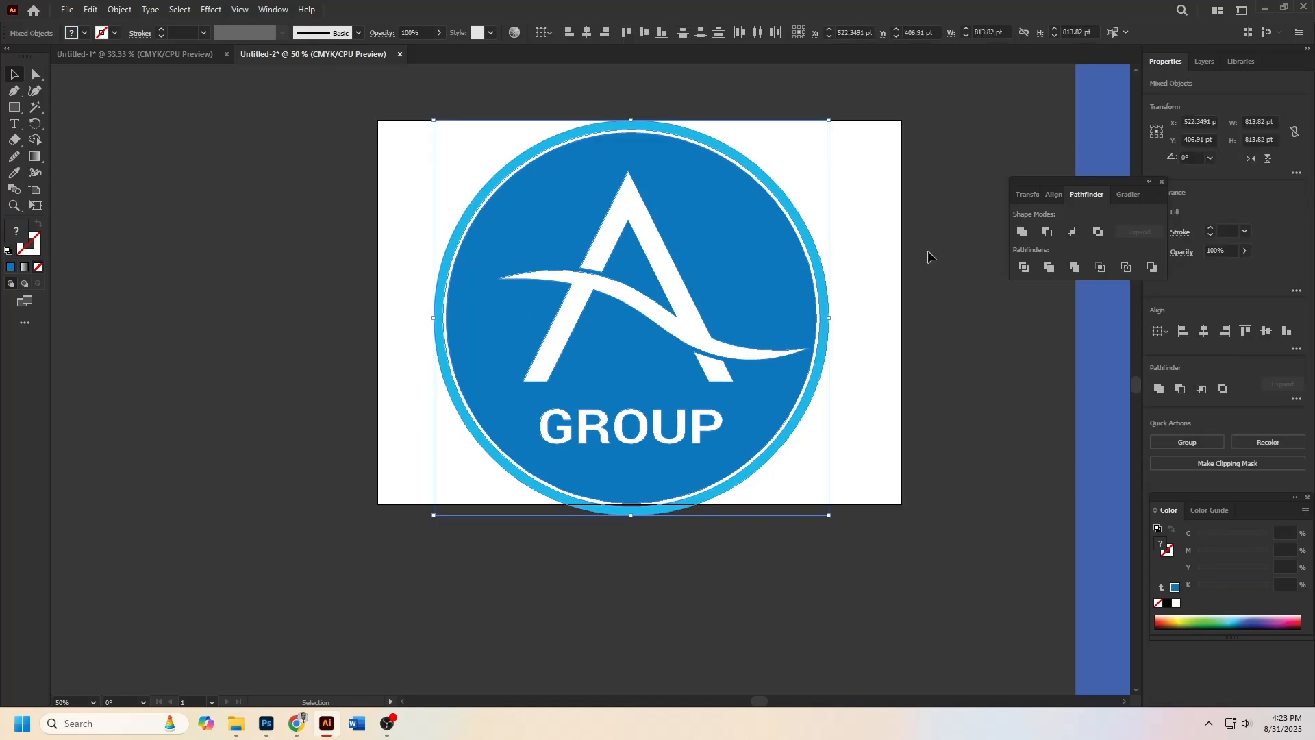
pyautogui.click(1075, 268)
pyautogui.scroll(-1, 873, 363)
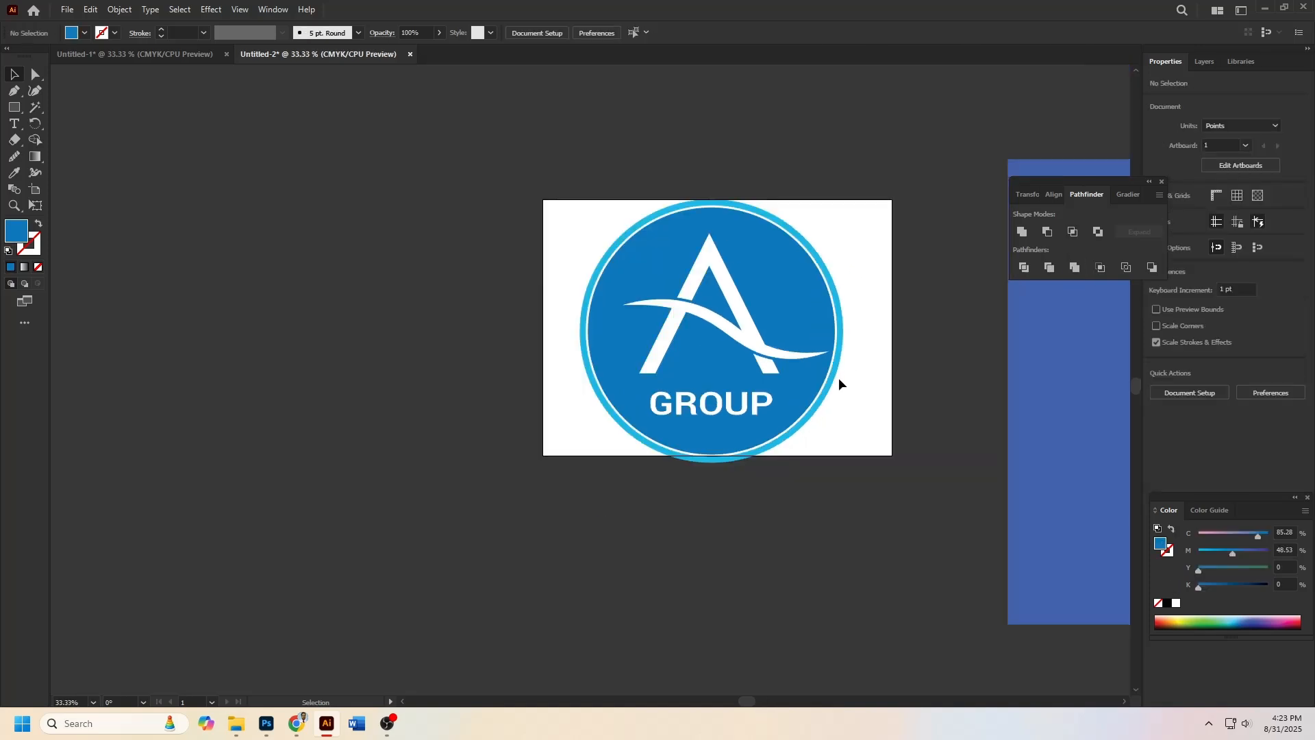
pyautogui.press('a')
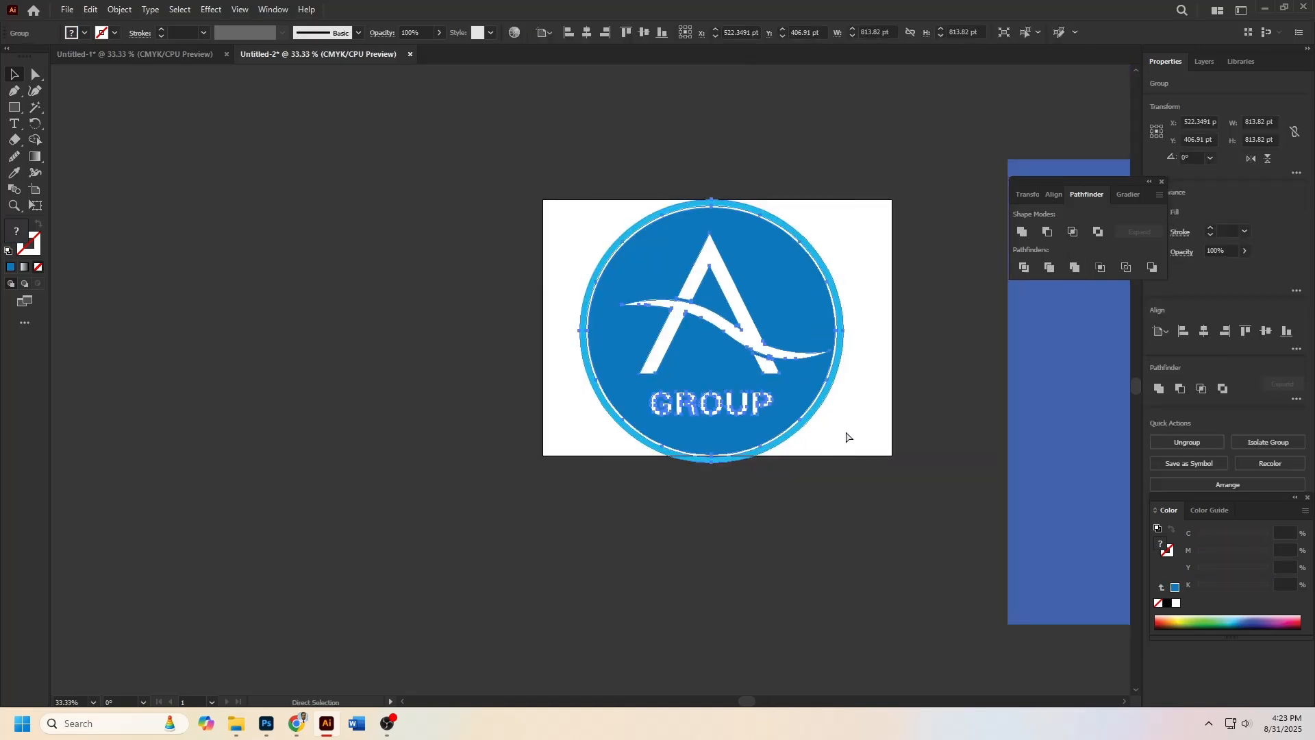
pyautogui.press('v')
pyautogui.click(794, 528)
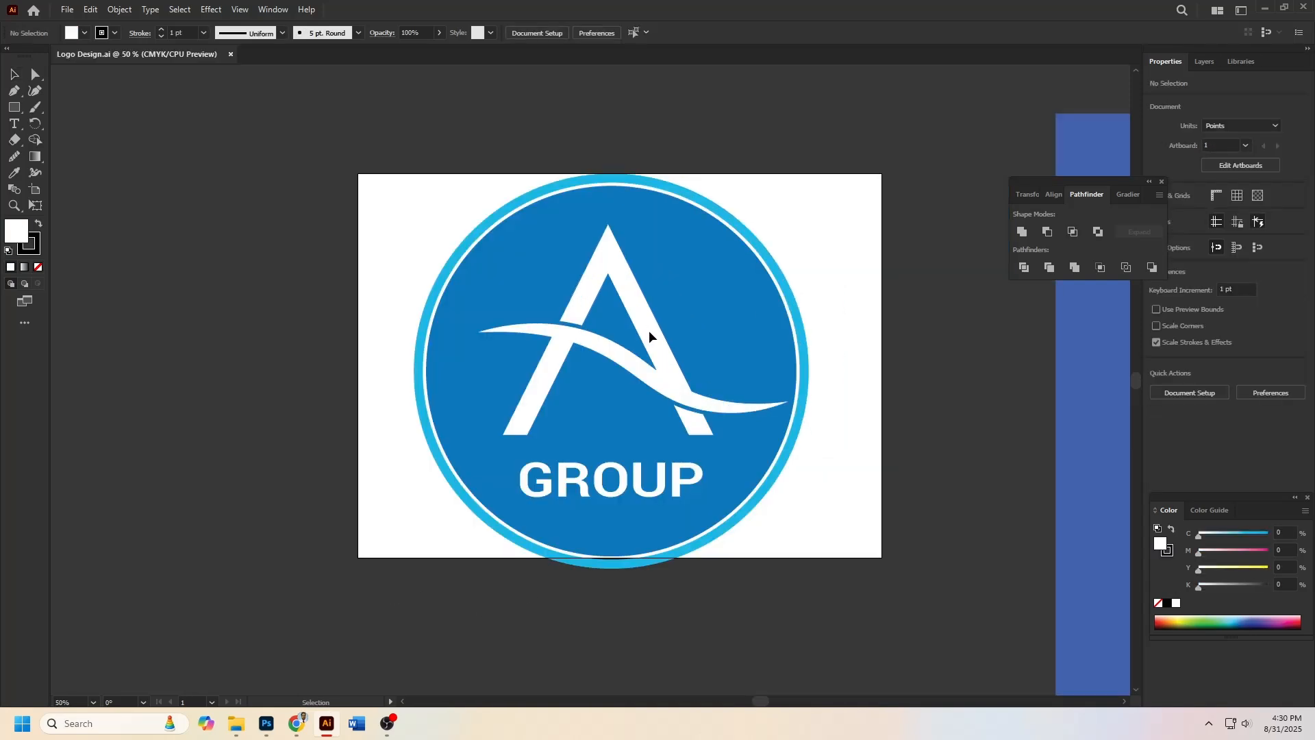
# - Copy the whole logo from Logo Design.ai and switch to Photoshop
pyautogui.click(688, 325)
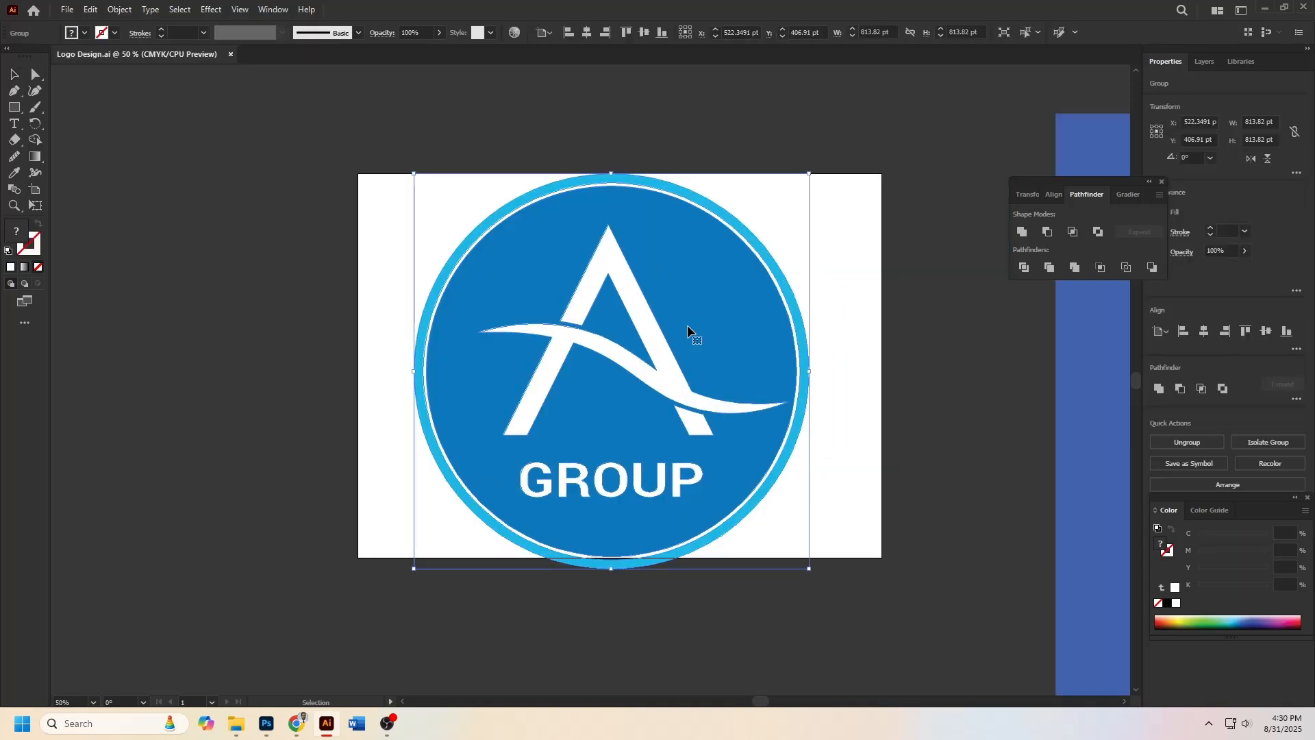
pyautogui.click(891, 468)
pyautogui.moveTo(840, 500); pyautogui.dragTo(413, 224)
pyautogui.click(266, 724)
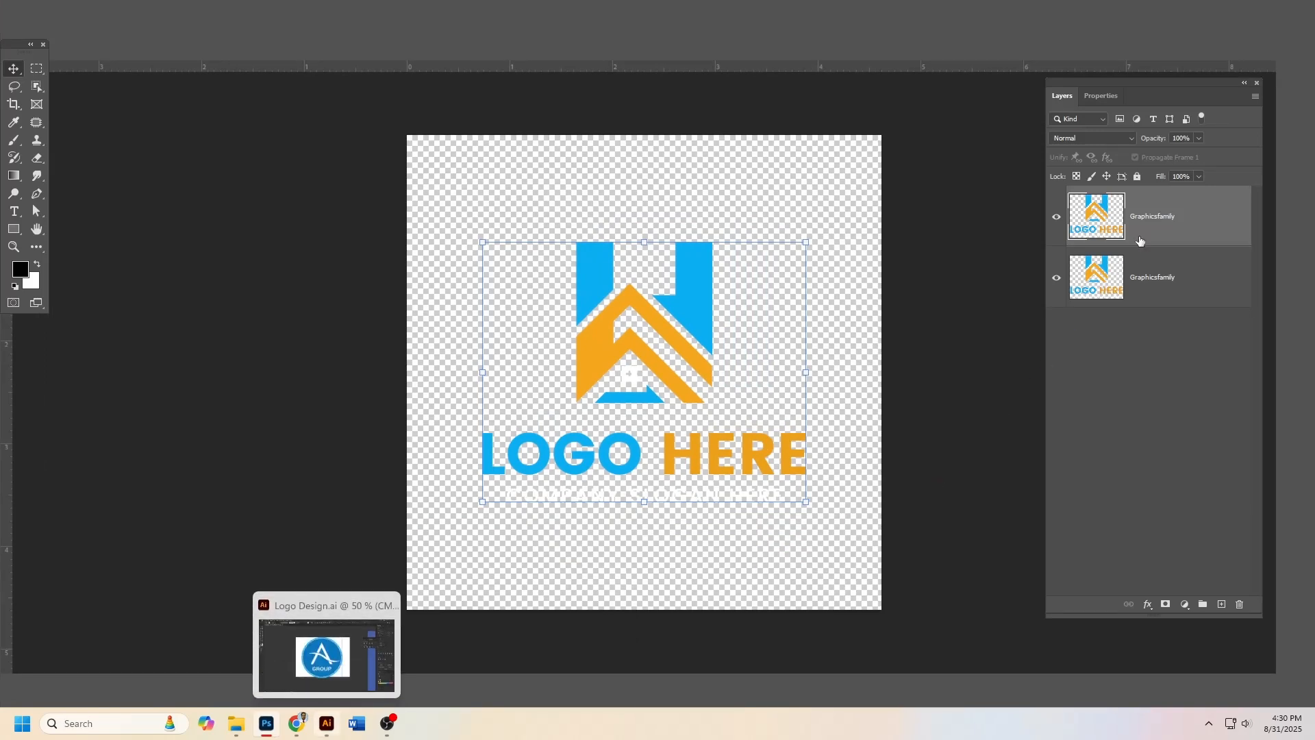
# - Delete the upper Graphicsfamily placeholder layer in Graphicsfamily2.psb and paste the A GROUP logo
pyautogui.press('Delete')
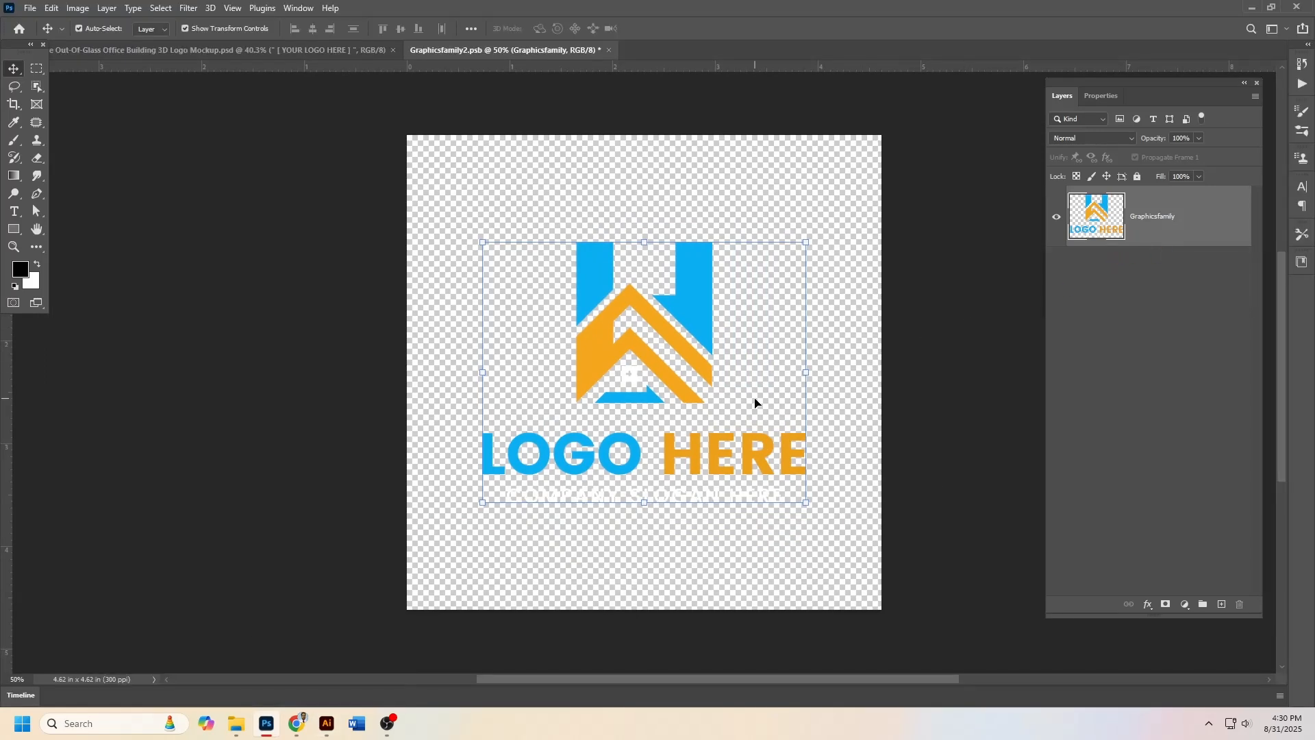
pyautogui.press('ctrl')
pyautogui.hotkey('ctrl', 'v')
# - Scale the pasted logo down to 21% around the canvas center and commit the placement
pyautogui.click(713, 191)
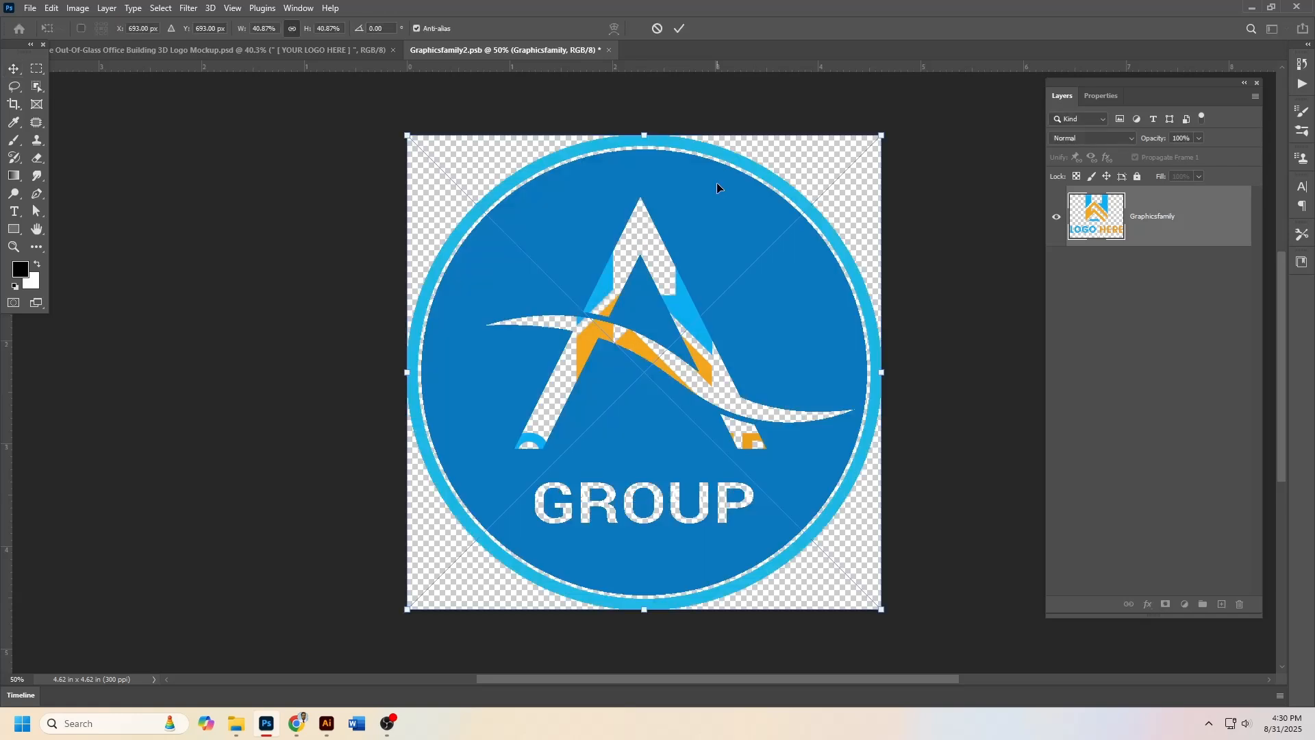
pyautogui.moveTo(407, 135); pyautogui.dragTo(638, 367)
pyautogui.moveTo(684, 424); pyautogui.dragTo(568, 333)
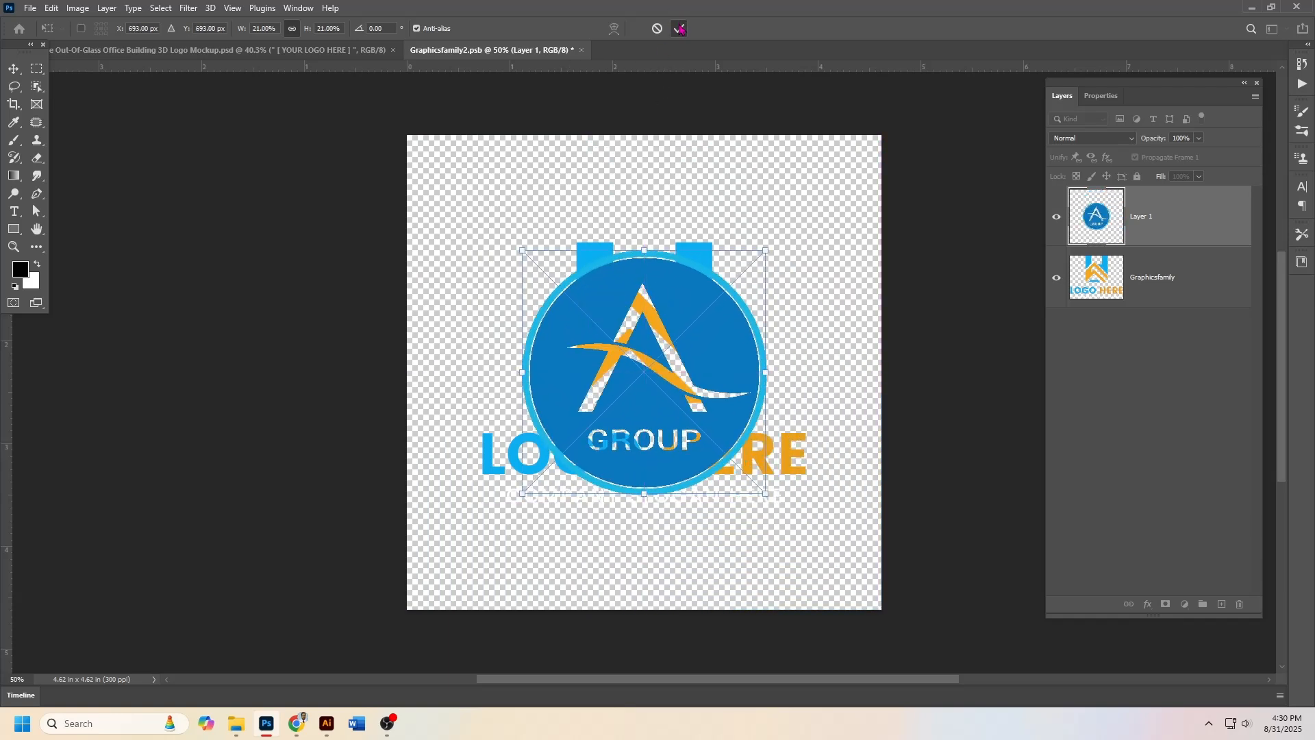
pyautogui.click(678, 29)
# - Hide the remaining Graphicsfamily placeholder layer, and save and close Graphicsfamily2.psb
pyautogui.click(1056, 278)
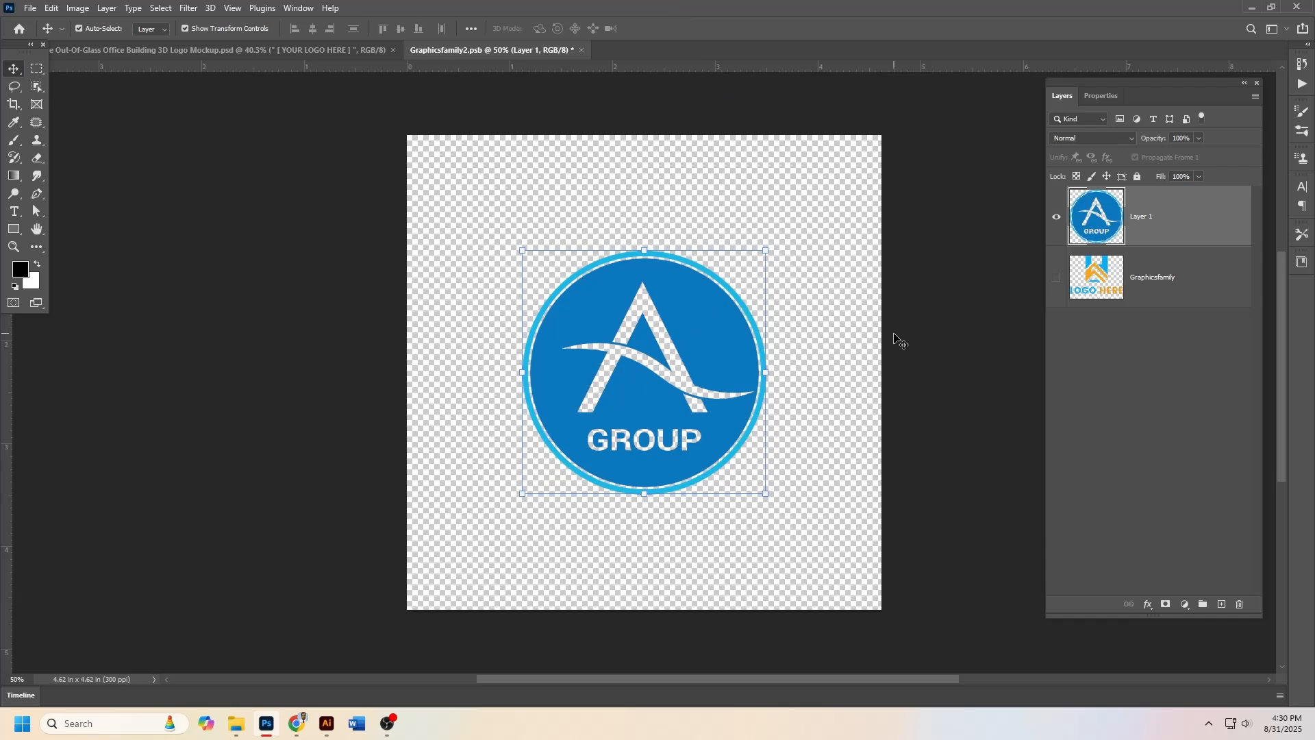
pyautogui.hotkey('ctrl', 's')
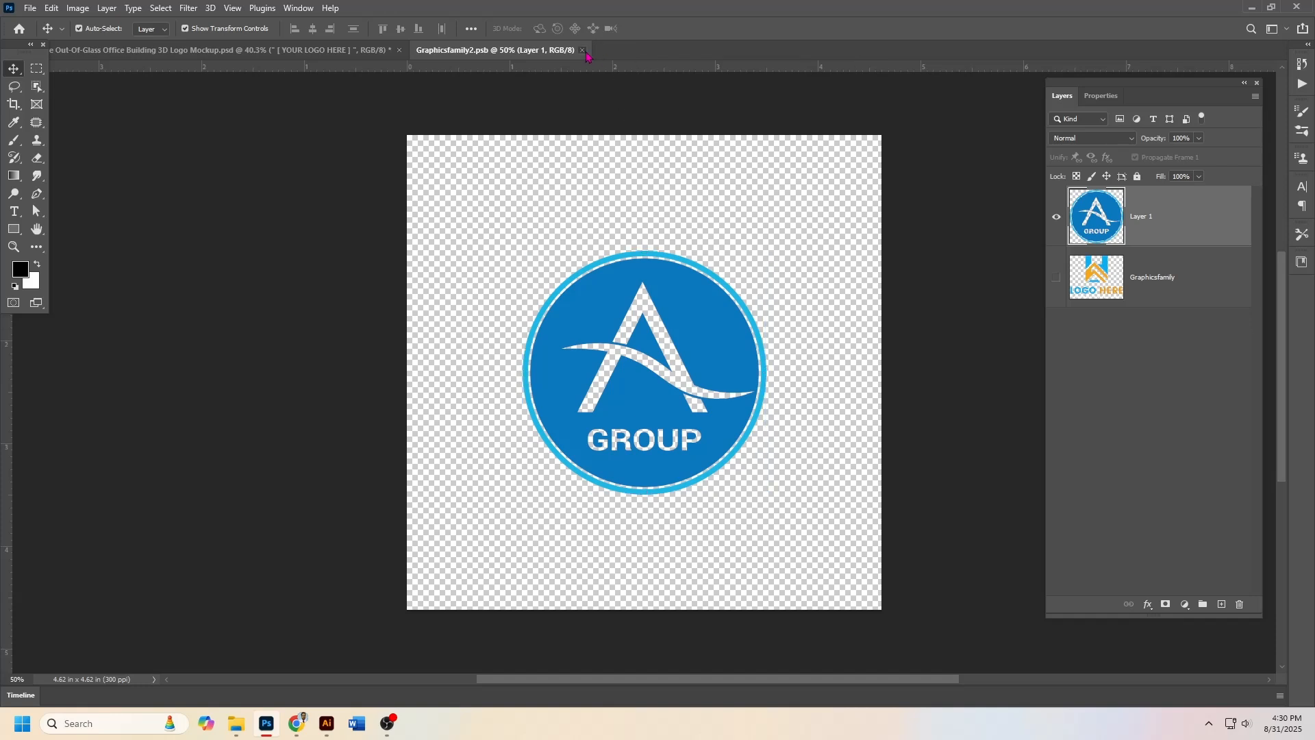
pyautogui.click(582, 50)
# - Deselect the logo layer and examine the A GROUP logo on the glass office building mockup
pyautogui.click(161, 366)
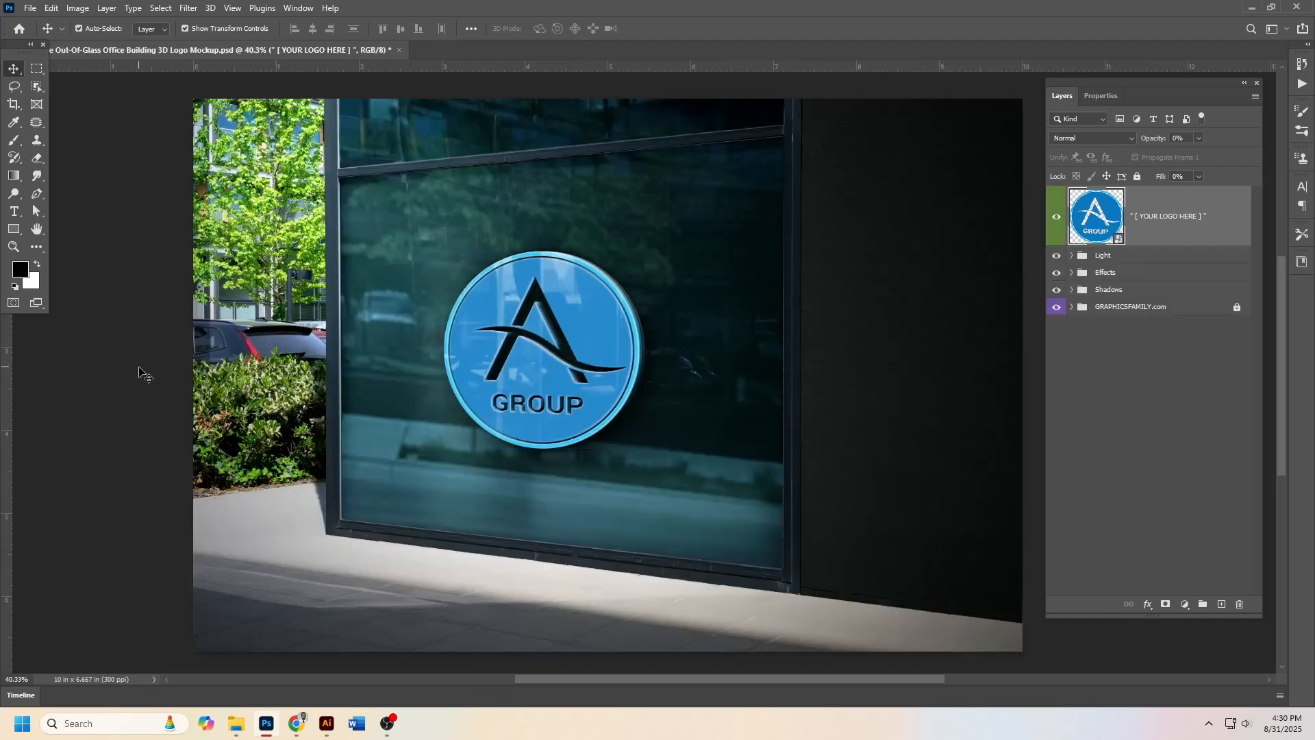
pyautogui.scroll(3, 569, 390)
pyautogui.scroll(-4, 568, 390)
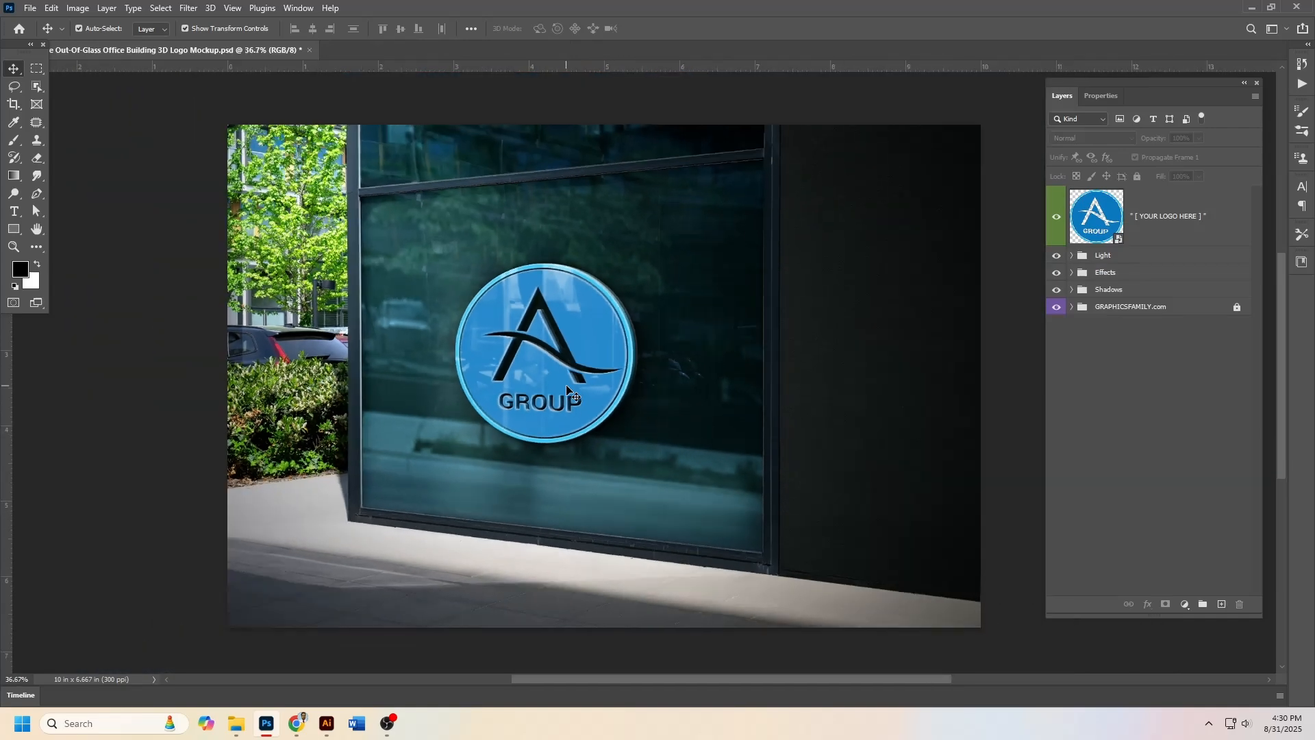
pyautogui.scroll(3, 589, 387)
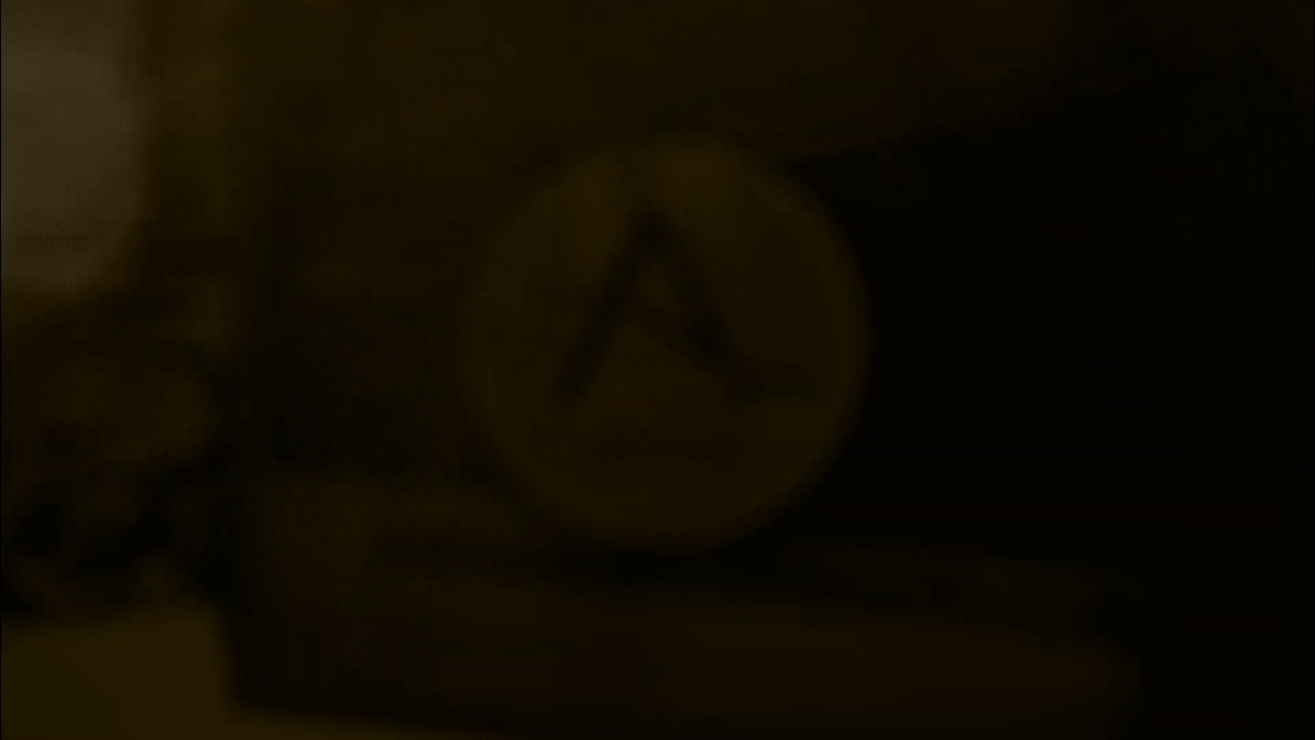